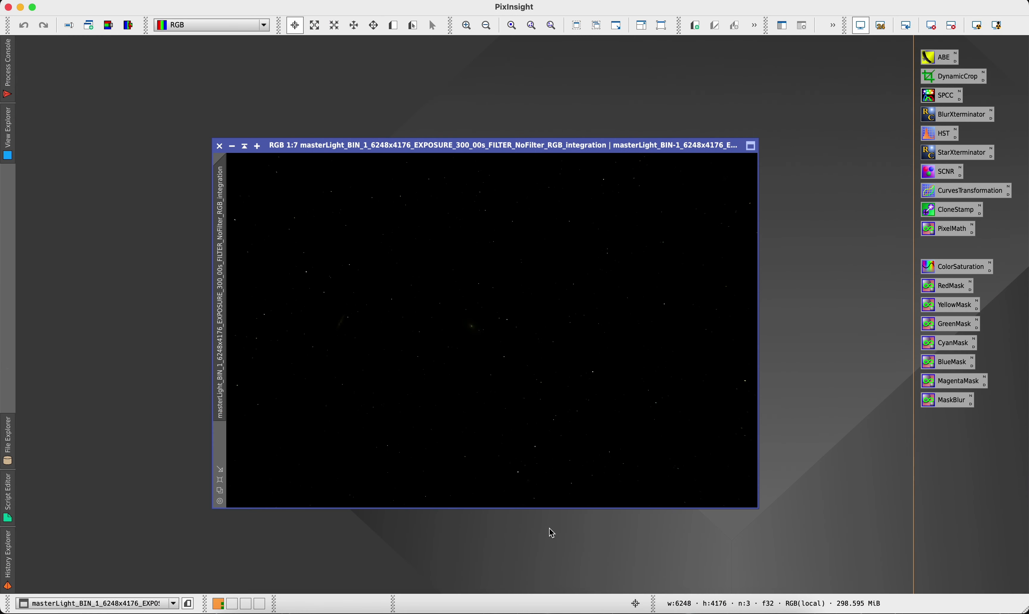
Step: Apply an automatic screen stretch to the RGB master light image and move its window aside in the workspace
{"action": "left_click", "coordinate": [976, 25]}
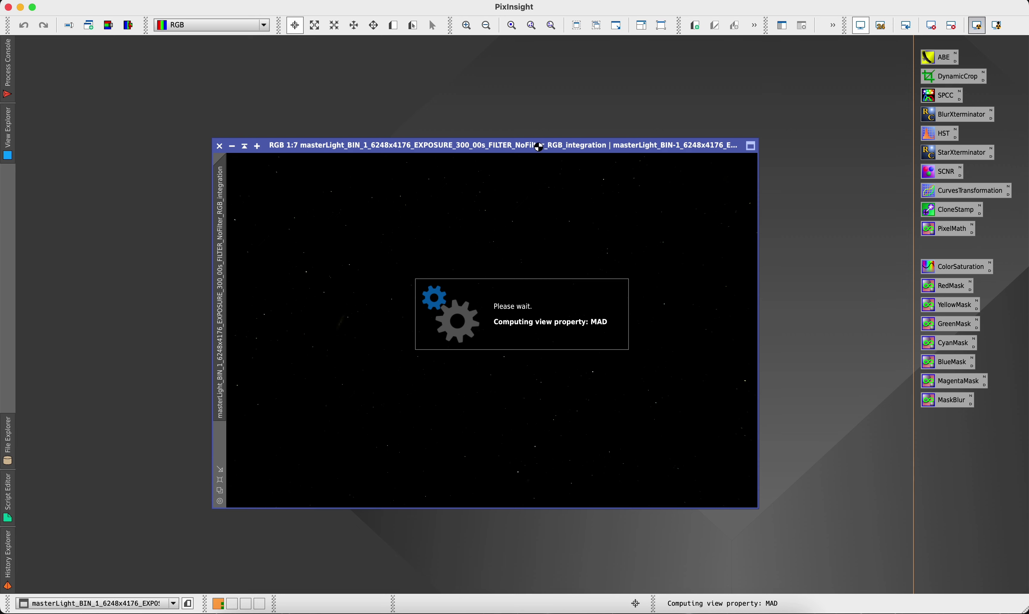
{"action": "left_click_drag", "start_coordinate": [539, 147], "coordinate": [519, 133]}
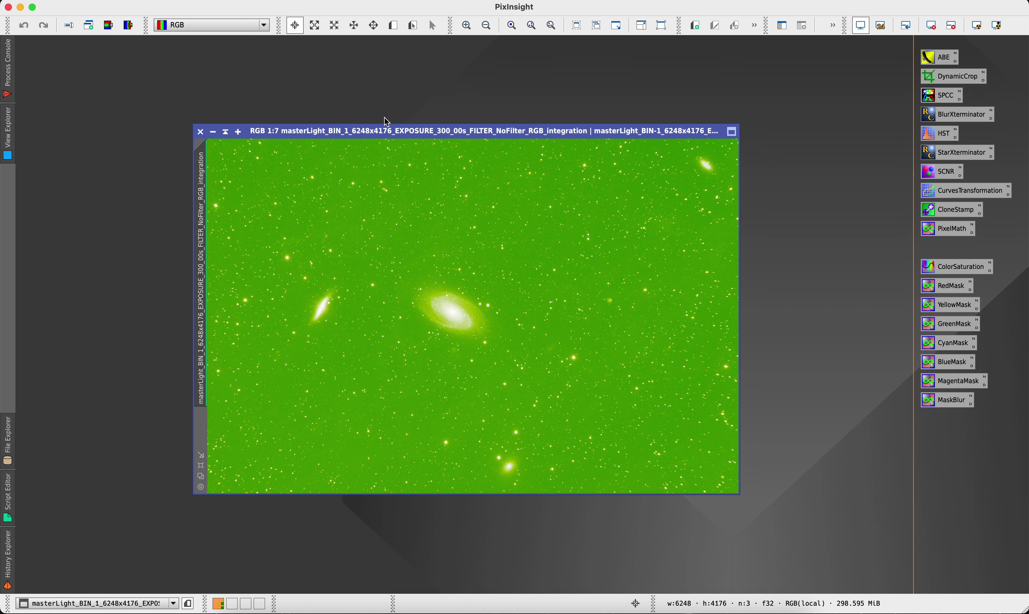
{"action": "left_click_drag", "start_coordinate": [382, 132], "coordinate": [289, 113]}
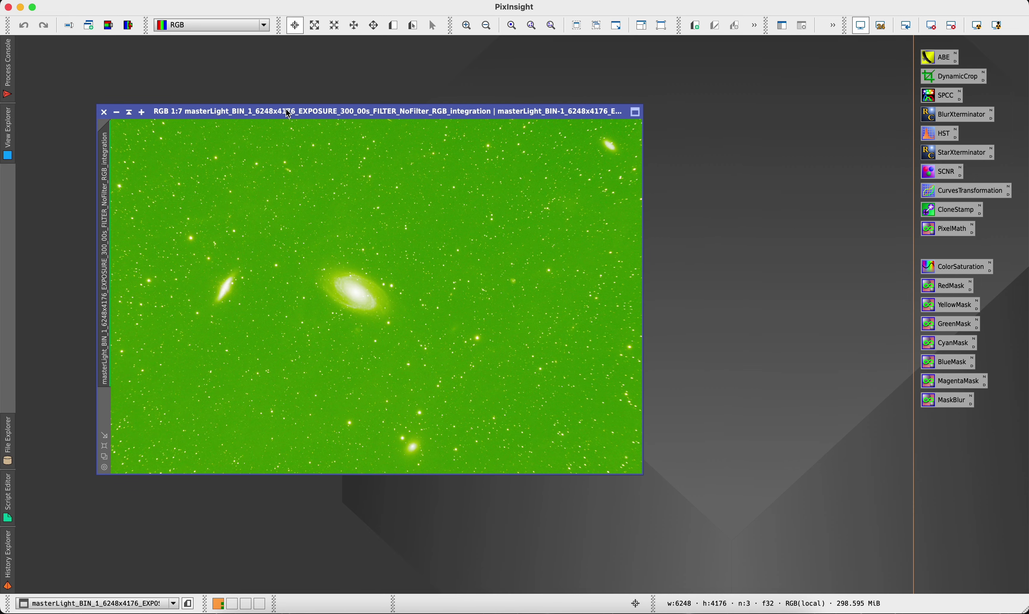
{"action": "scroll", "coordinate": [282, 193], "scroll_direction": "down", "scroll_amount": 2}
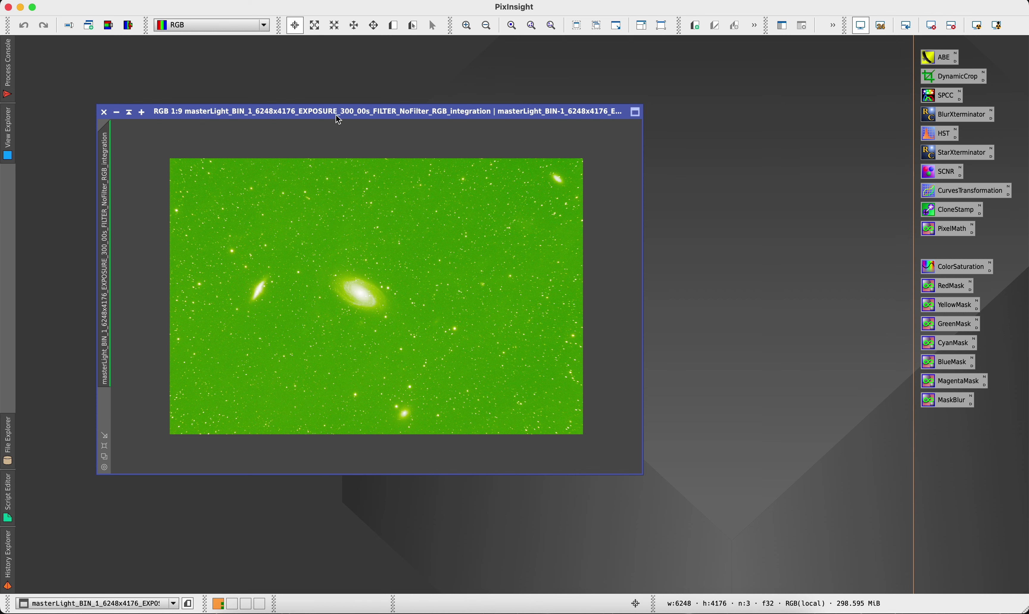
{"action": "left_click_drag", "start_coordinate": [335, 116], "coordinate": [322, 112]}
Step: Plate-solve the active image with the ImageSolver script, keeping its prefilled coordinates and scale
{"action": "left_click", "coordinate": [309, 3]}
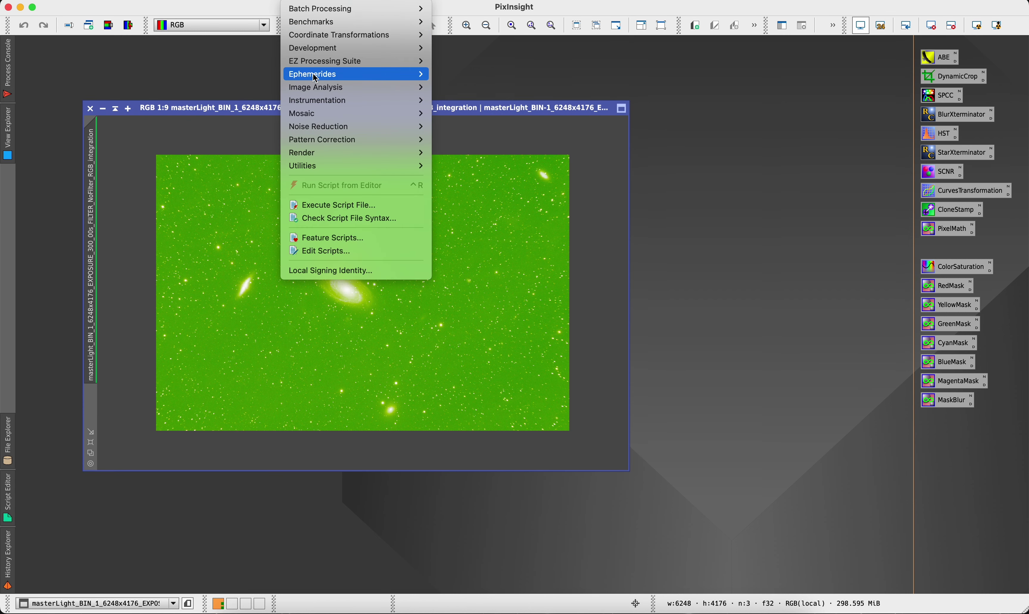
{"action": "mouse_move", "coordinate": [318, 87]}
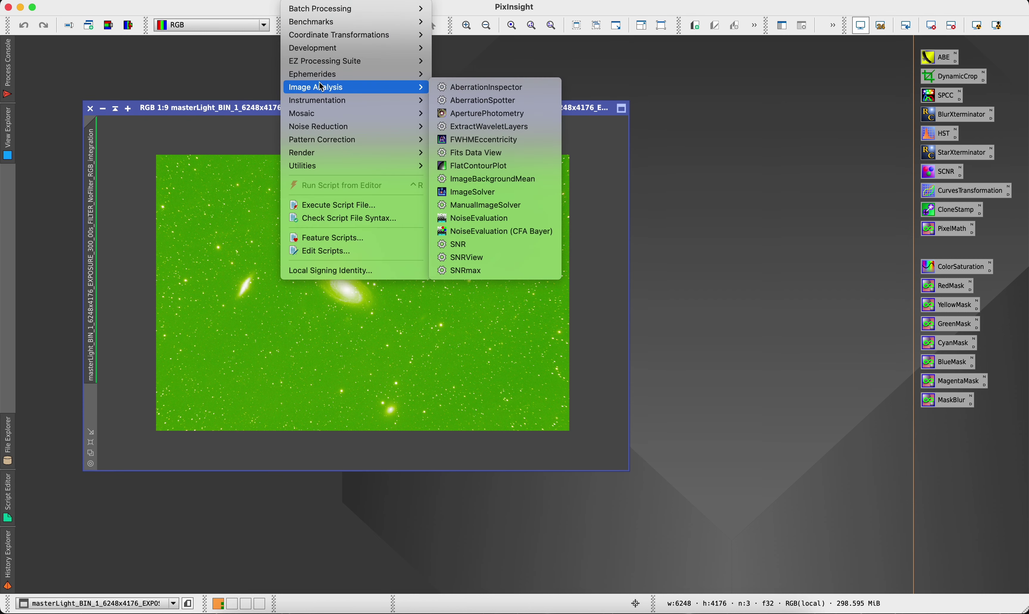
{"action": "left_click", "coordinate": [470, 192]}
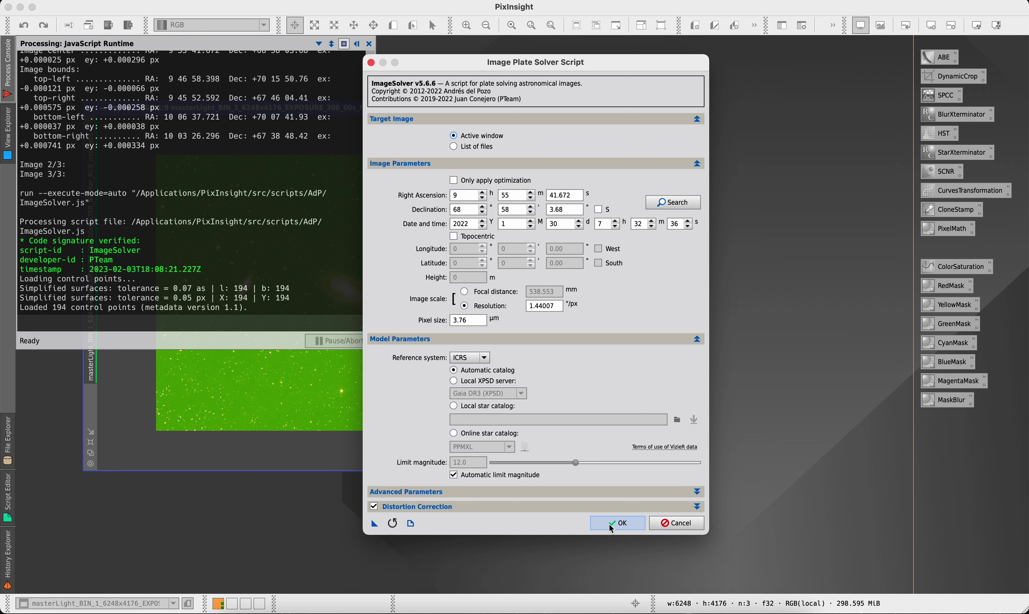
{"action": "left_click", "coordinate": [609, 525]}
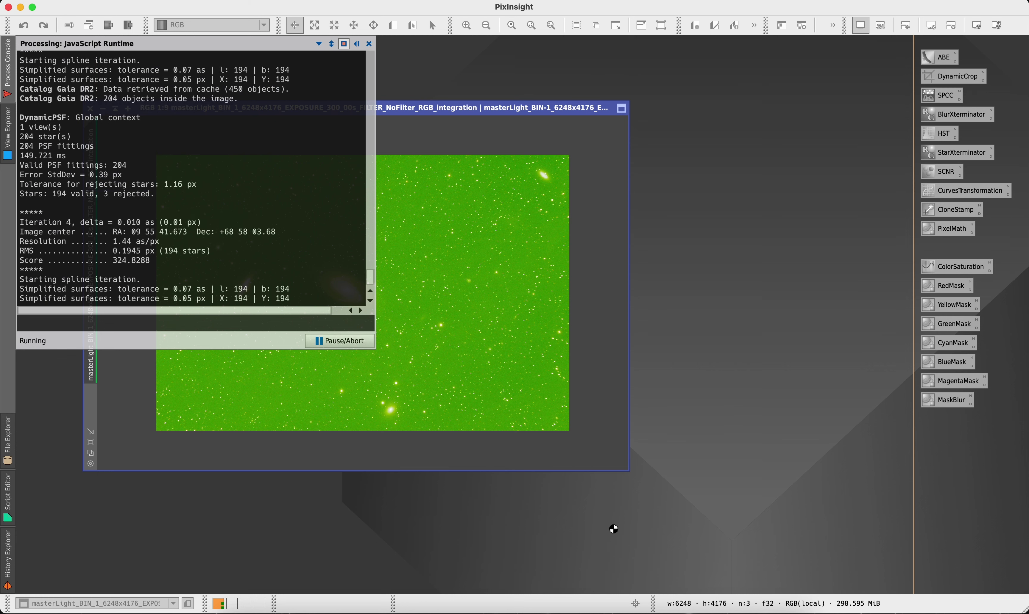
Step: Open SpectrophotometricColorCalibration and define a preview of about 63 × 62 px on a star-free background patch above the central galaxy
{"action": "double_click", "coordinate": [934, 97]}
{"action": "left_click_drag", "start_coordinate": [810, 121], "coordinate": [753, 106]}
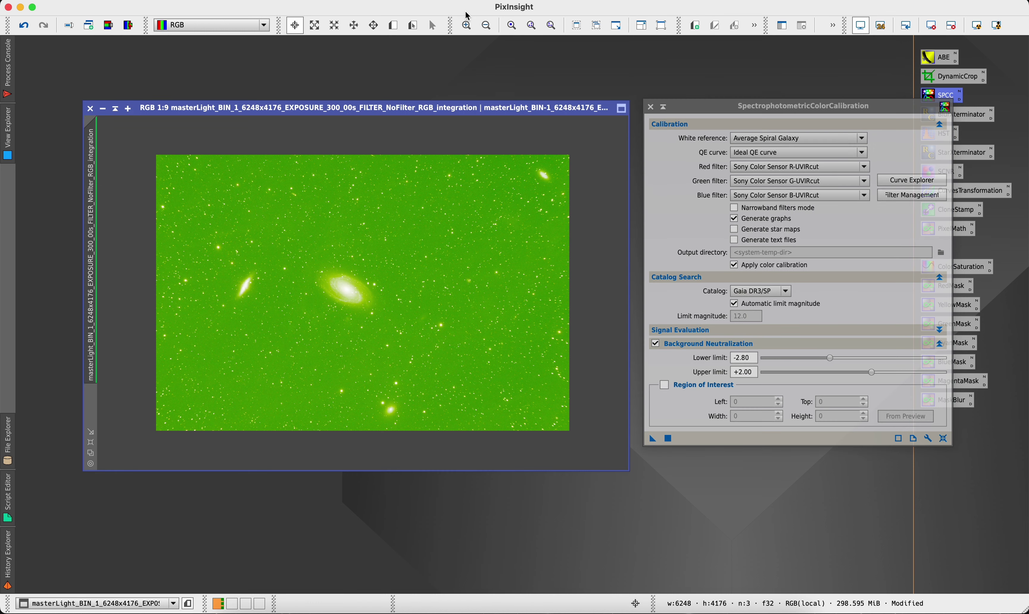
{"action": "left_click", "coordinate": [465, 25]}
{"action": "left_click", "coordinate": [466, 25]}
{"action": "left_click", "coordinate": [466, 26]}
{"action": "left_click", "coordinate": [466, 26]}
{"action": "left_click", "coordinate": [466, 26]}
{"action": "left_click", "coordinate": [466, 26]}
{"action": "left_click", "coordinate": [466, 26]}
{"action": "left_click", "coordinate": [466, 26]}
{"action": "left_click", "coordinate": [466, 25]}
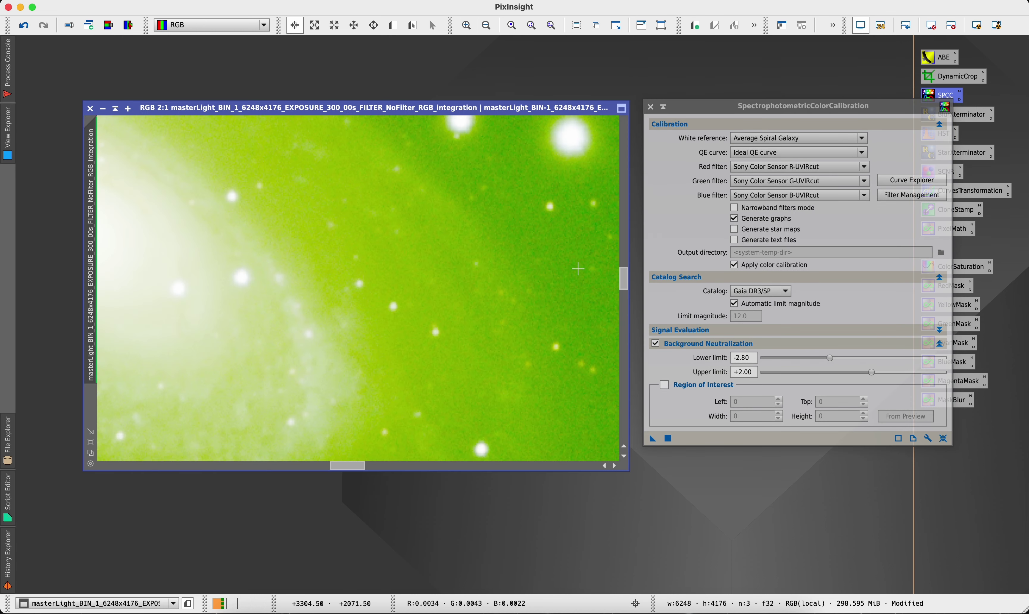
{"action": "left_click_drag", "start_coordinate": [623, 284], "coordinate": [623, 201]}
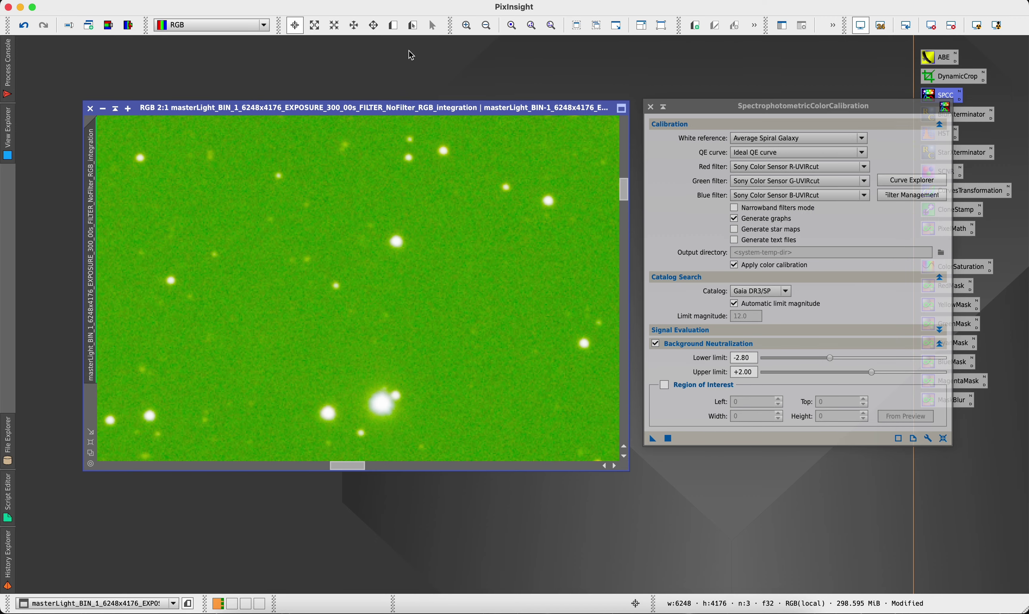
{"action": "left_click", "coordinate": [395, 28]}
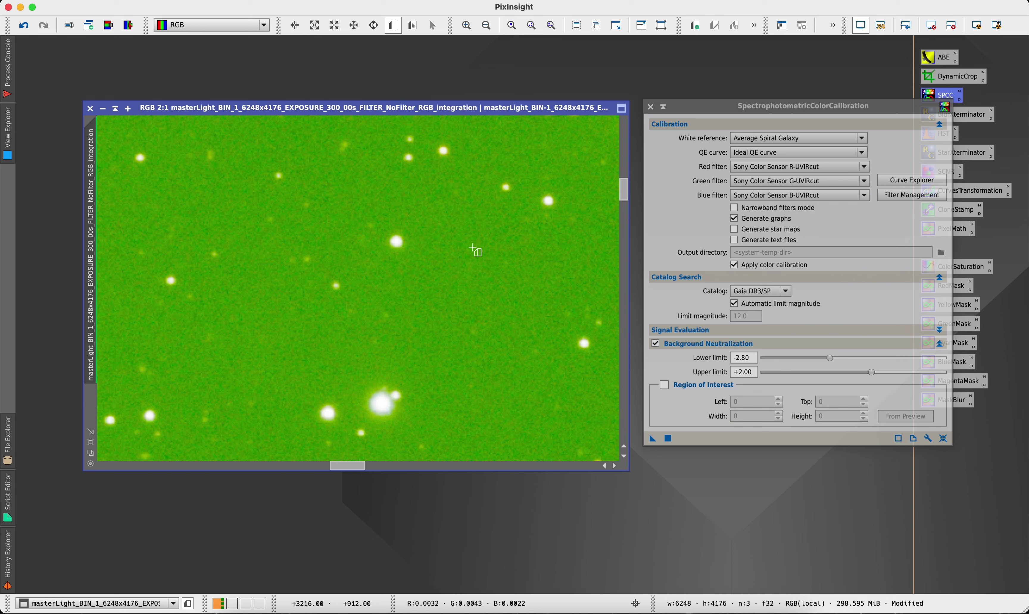
{"action": "left_click_drag", "start_coordinate": [449, 213], "coordinate": [525, 287]}
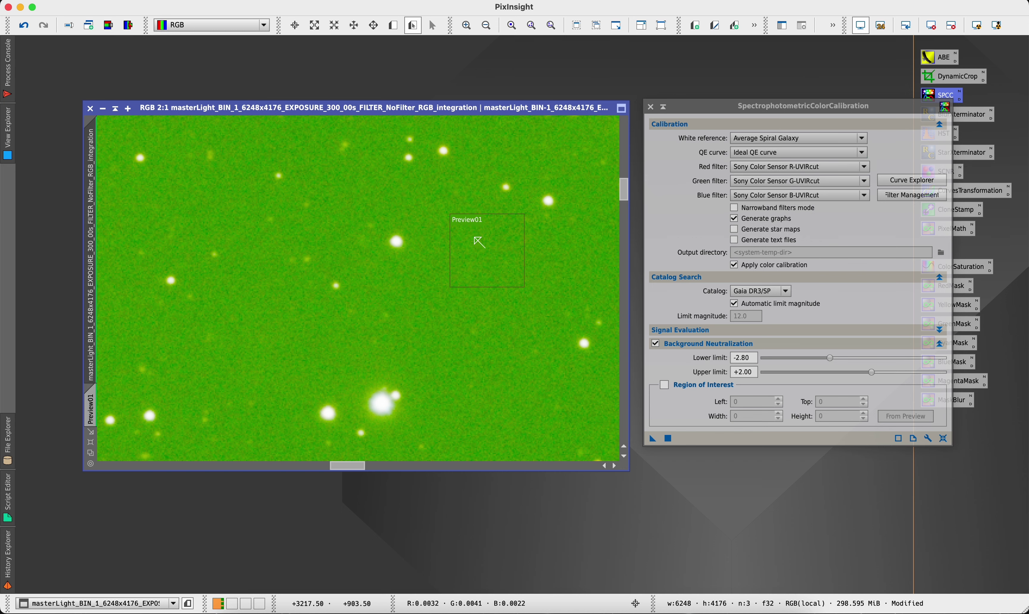
Step: Enable the background neutralization region of interest and take its coordinates from Preview01
{"action": "left_click", "coordinate": [487, 26]}
{"action": "left_click", "coordinate": [487, 26]}
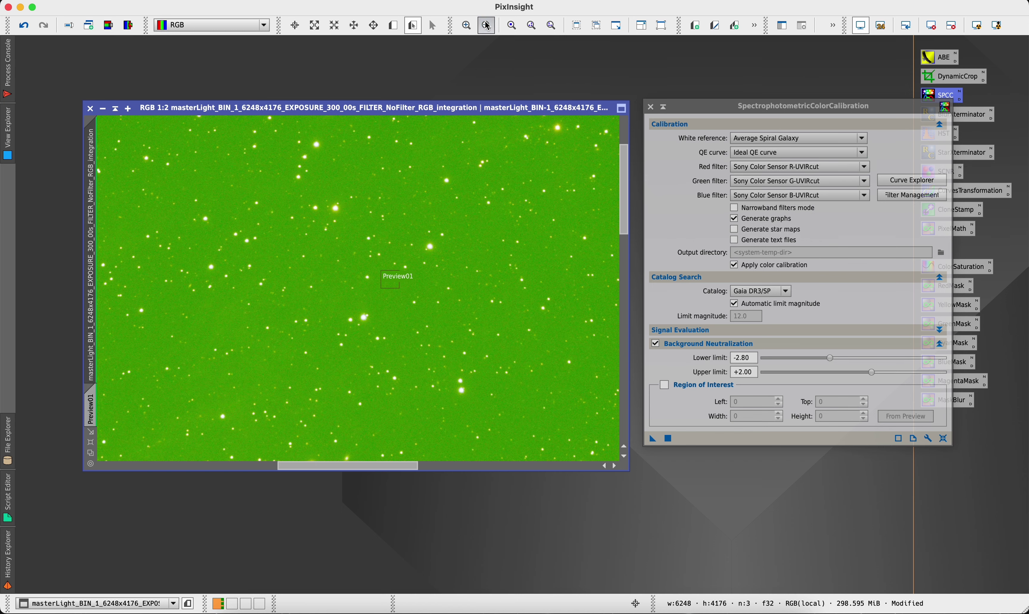
{"action": "left_click", "coordinate": [486, 26]}
{"action": "left_click", "coordinate": [487, 25]}
{"action": "left_click", "coordinate": [486, 25]}
{"action": "left_click", "coordinate": [487, 25]}
{"action": "left_click", "coordinate": [486, 26]}
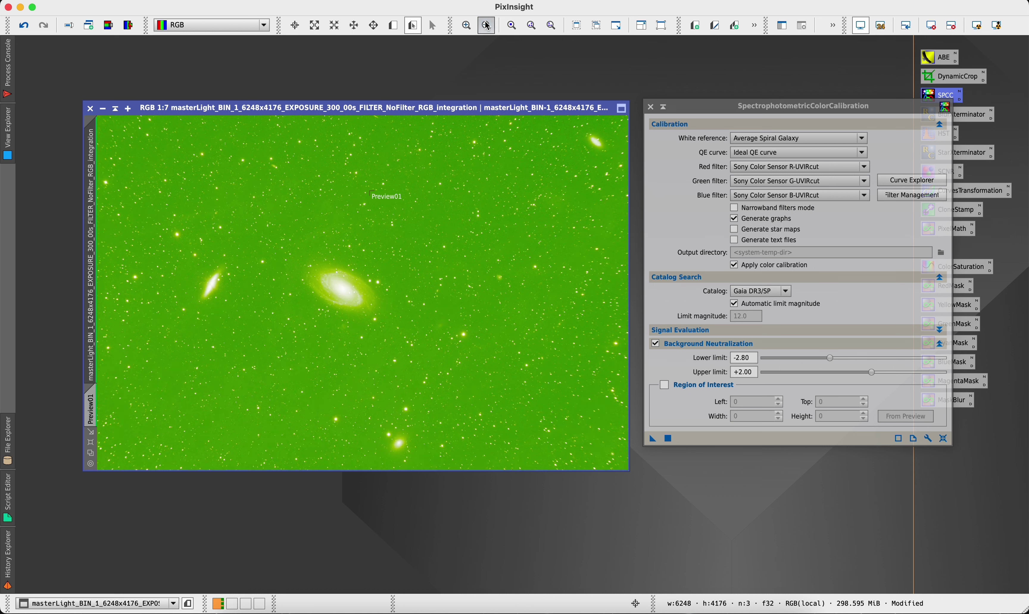
{"action": "left_click", "coordinate": [487, 25]}
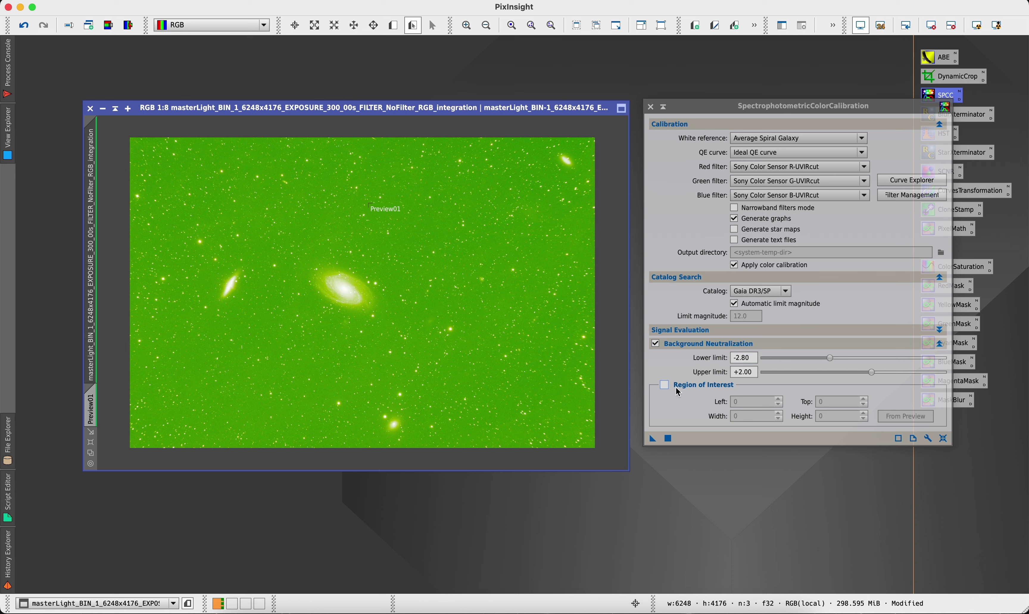
{"action": "left_click", "coordinate": [664, 386]}
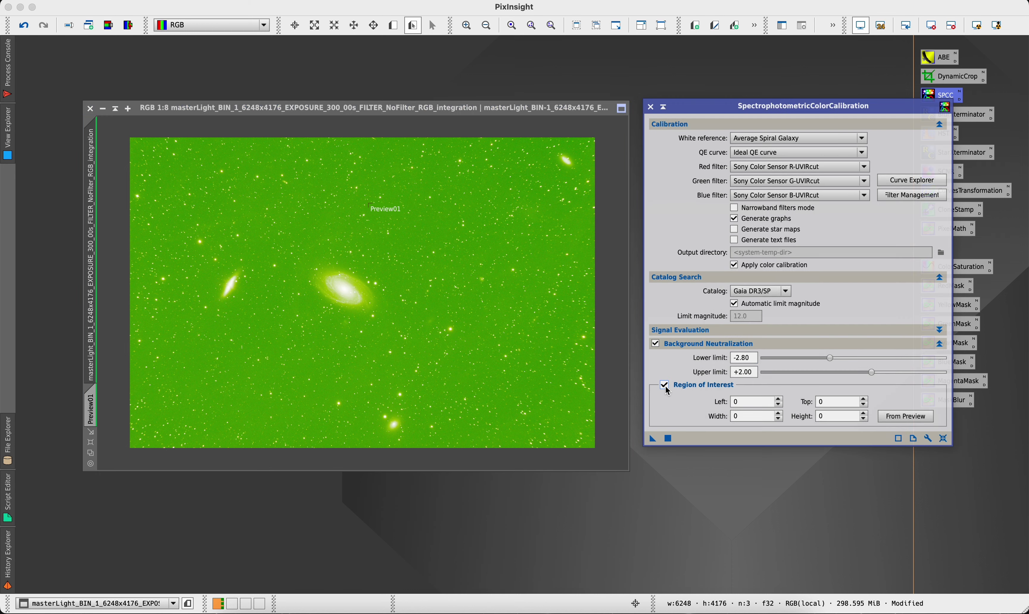
{"action": "left_click", "coordinate": [884, 416]}
{"action": "left_click", "coordinate": [505, 297]}
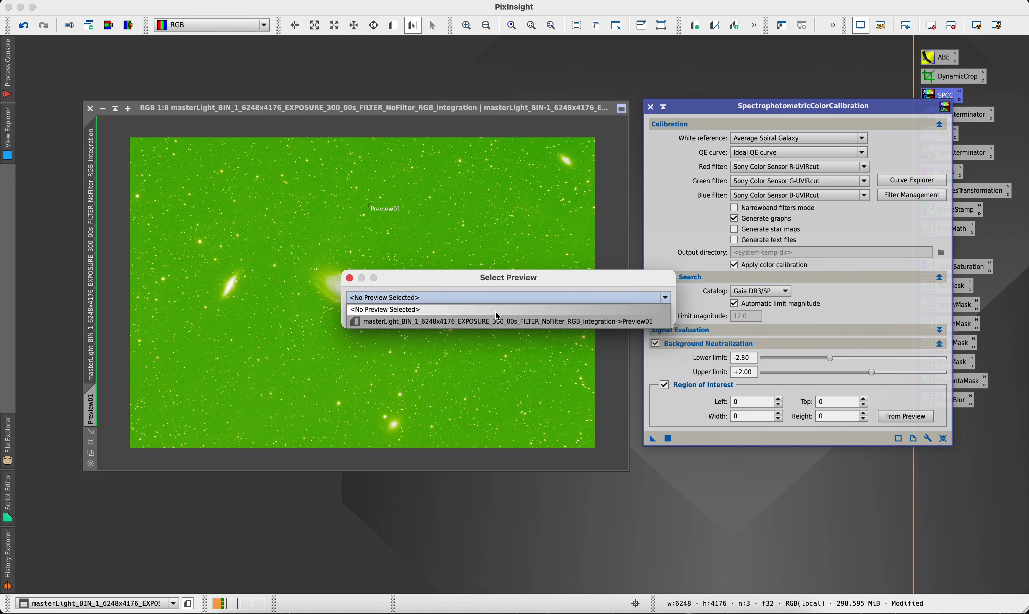
{"action": "left_click", "coordinate": [494, 323]}
{"action": "left_click", "coordinate": [585, 317]}
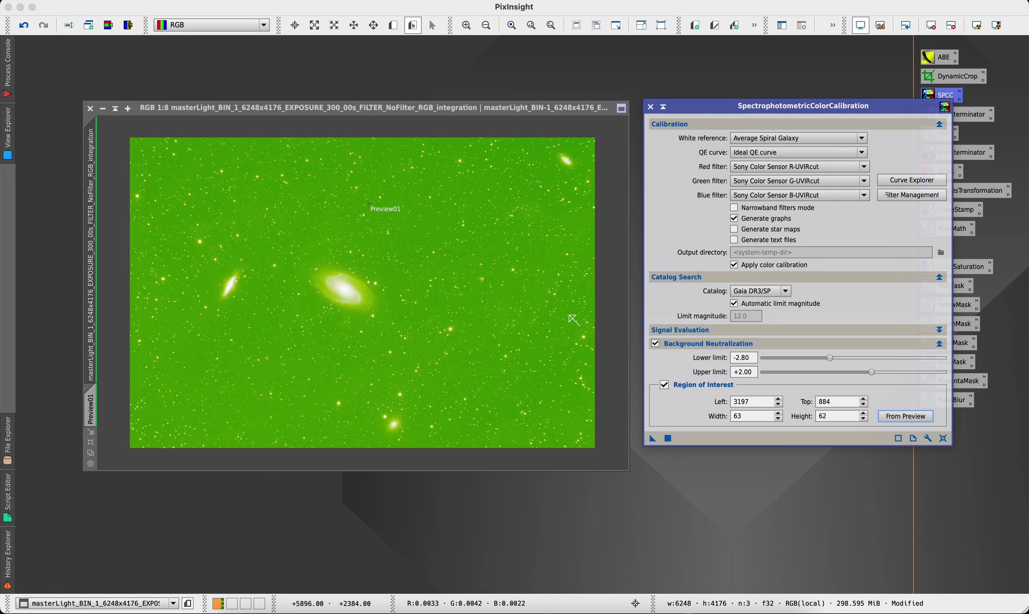
Step: Apply the spectrophotometric color calibration to the image and dismiss the white balance graphs and process console
{"action": "left_click_drag", "start_coordinate": [654, 442], "coordinate": [500, 357]}
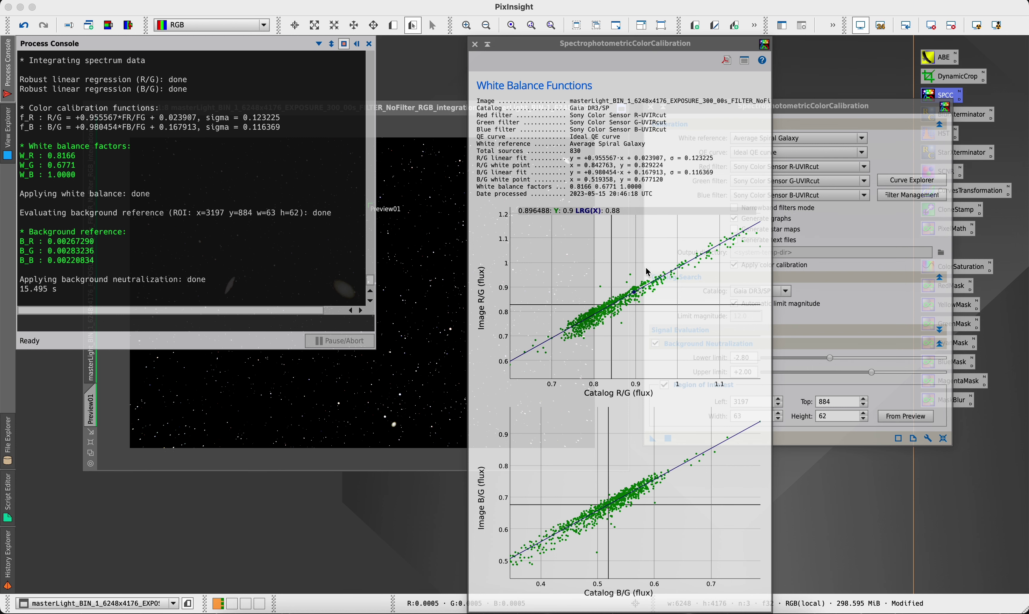
{"action": "left_click", "coordinate": [474, 44]}
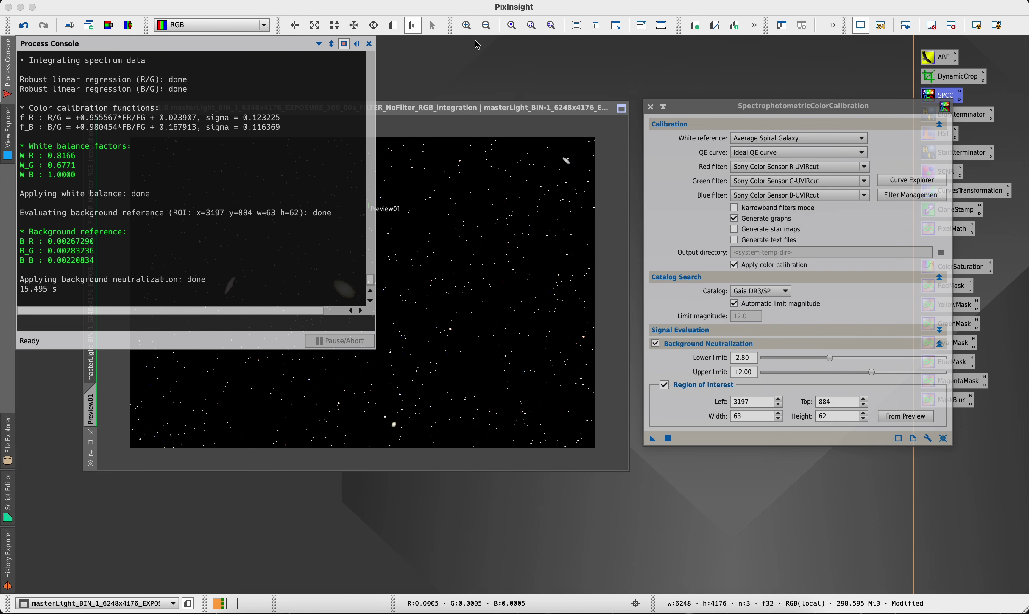
{"action": "left_click", "coordinate": [357, 44]}
Step: Recompute the automatic screen stretch for the color-calibrated image and close the SpectrophotometricColorCalibration settings
{"action": "scroll", "coordinate": [386, 308], "scroll_direction": "down", "scroll_amount": 1}
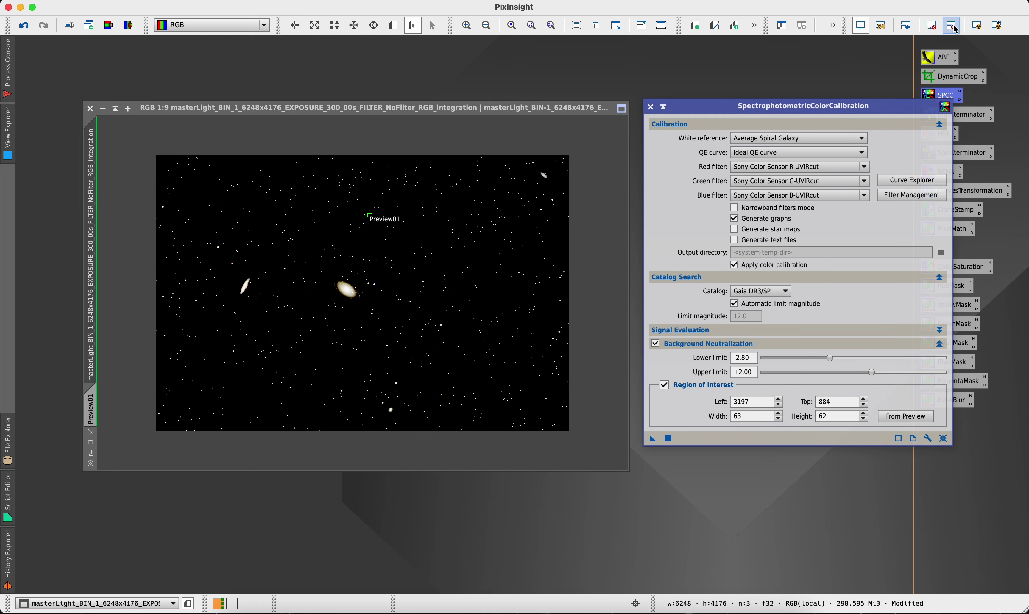
{"action": "left_click", "coordinate": [978, 28]}
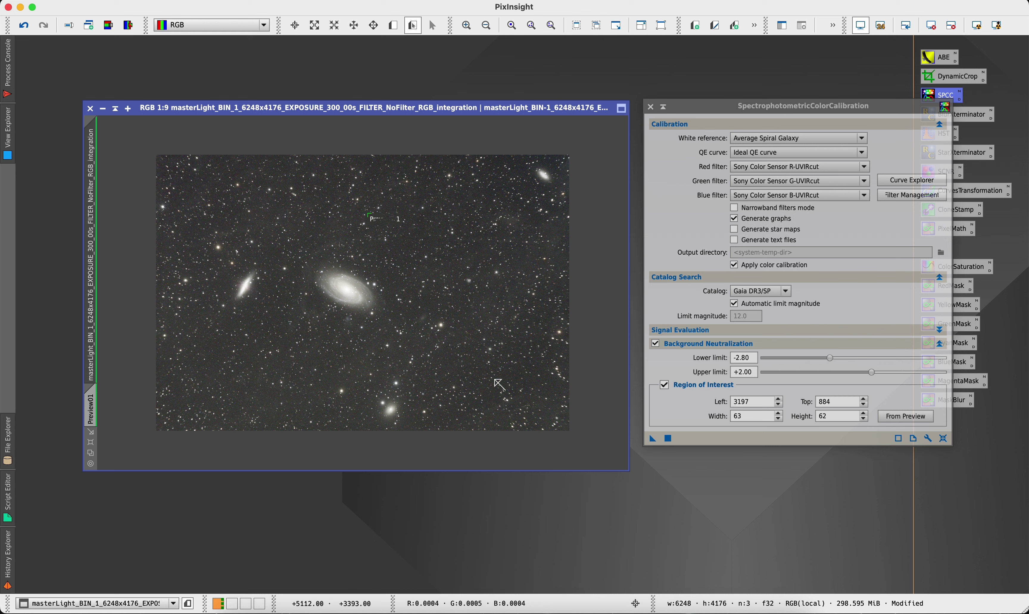
{"action": "left_click", "coordinate": [650, 107]}
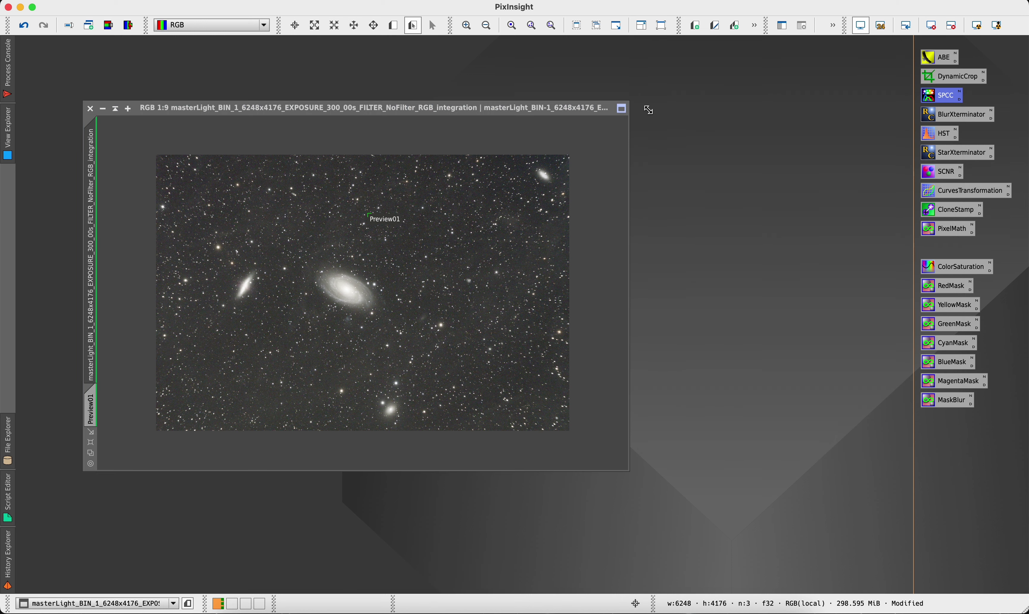
Step: Open AutomaticBackgroundExtractor, expand its interpolation and target correction settings, and apply it to the color-calibrated image
{"action": "double_click", "coordinate": [946, 59]}
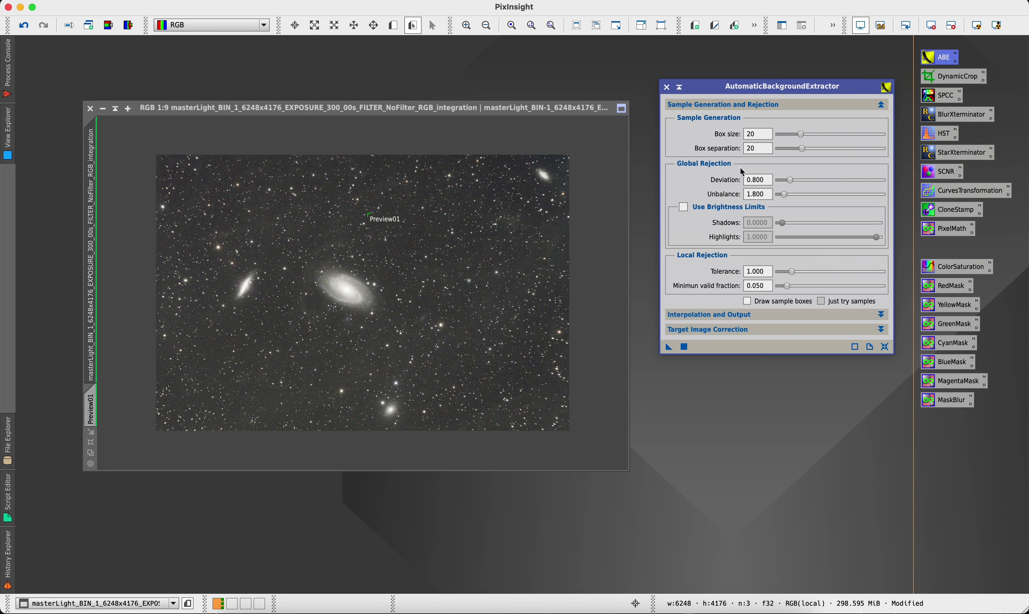
{"action": "left_click", "coordinate": [691, 318]}
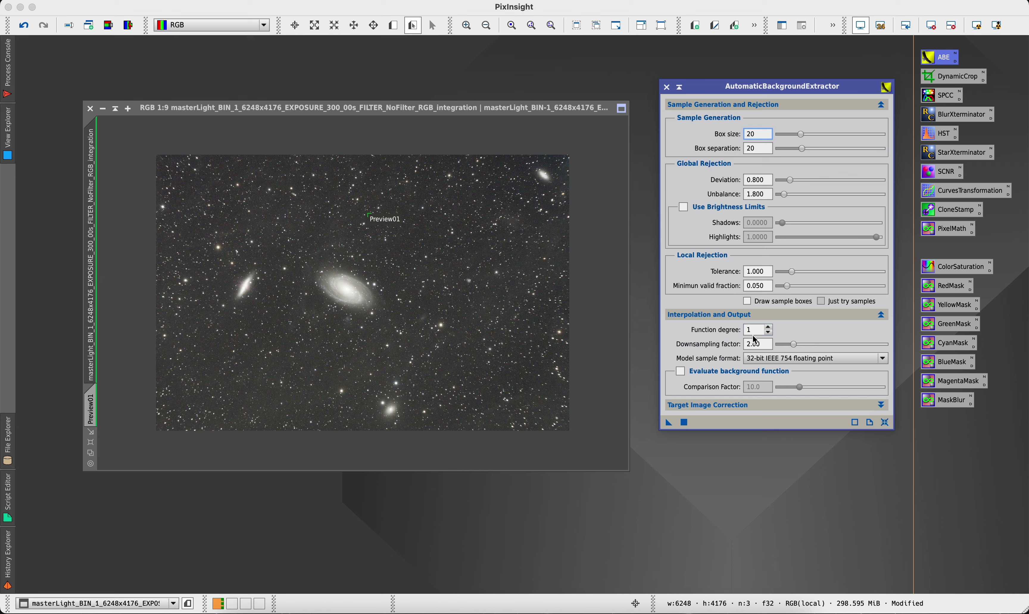
{"action": "left_click", "coordinate": [710, 407]}
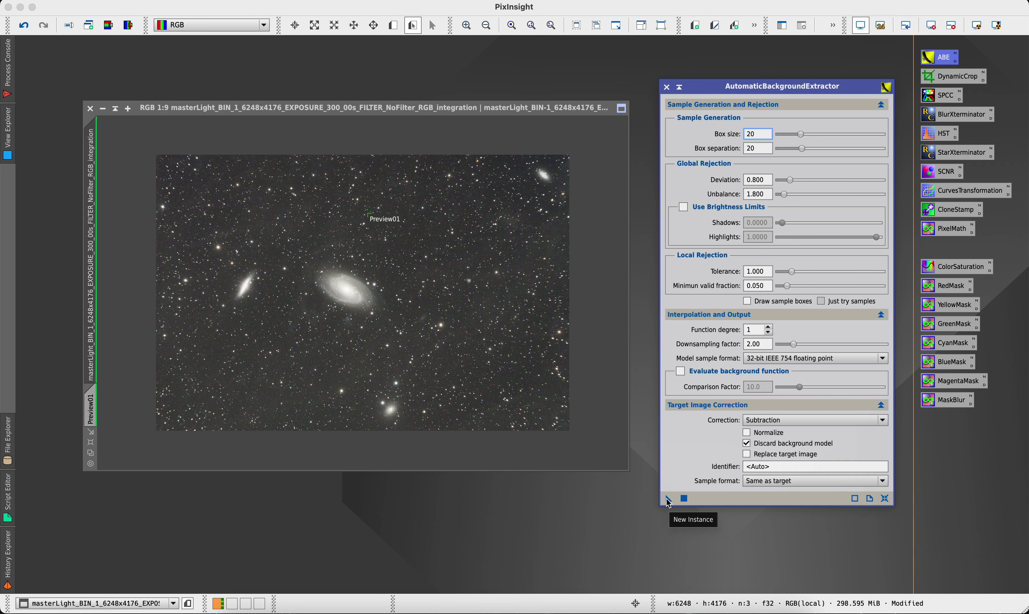
{"action": "left_click_drag", "start_coordinate": [667, 499], "coordinate": [552, 378]}
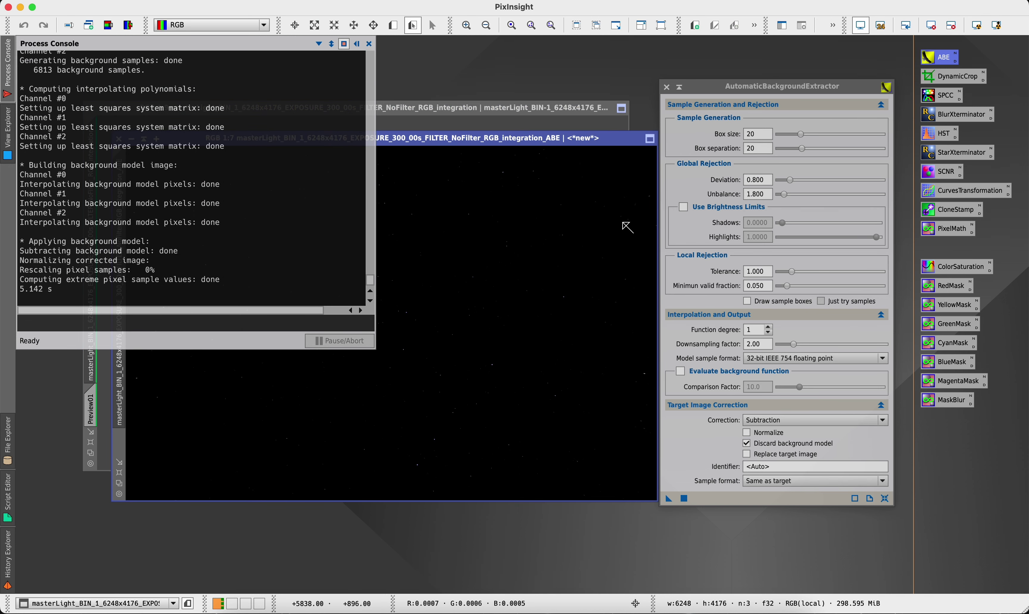
{"action": "left_click", "coordinate": [357, 44]}
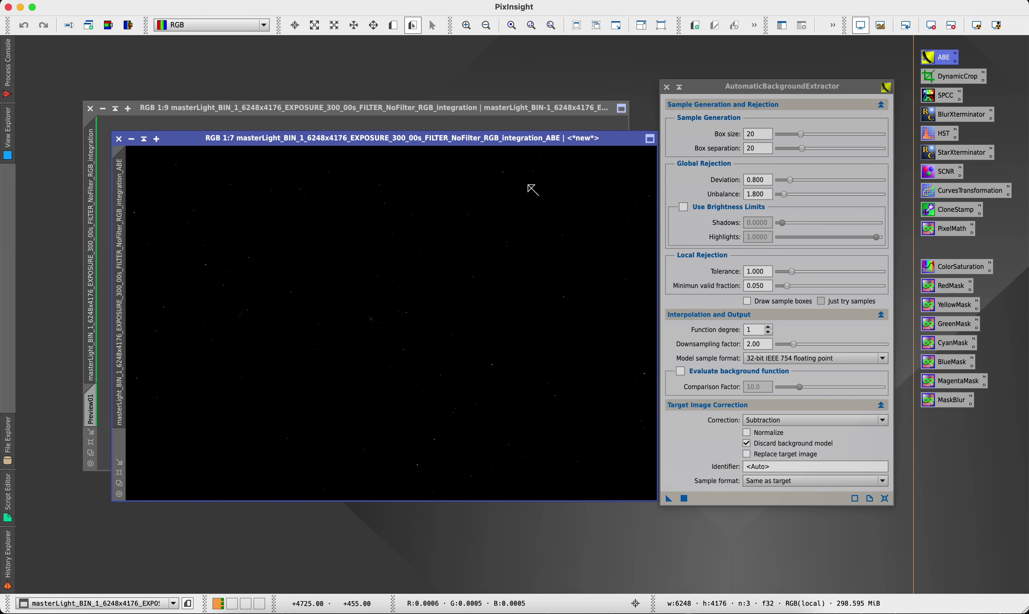
Step: Apply an automatic screen stretch to the new background-corrected image and place its window below the original for comparison
{"action": "left_click", "coordinate": [516, 109]}
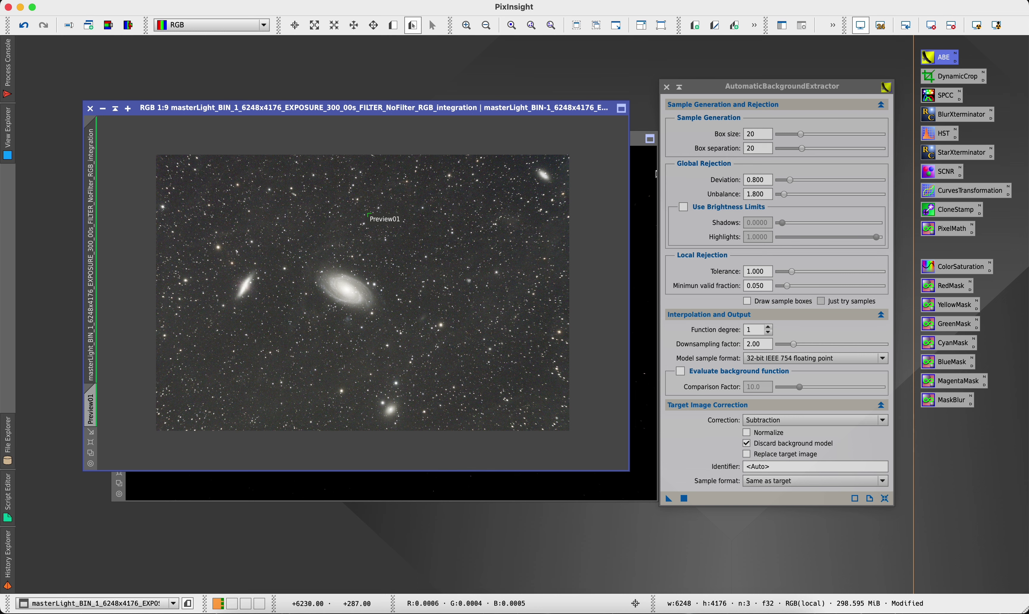
{"action": "left_click", "coordinate": [646, 165]}
{"action": "left_click", "coordinate": [977, 26]}
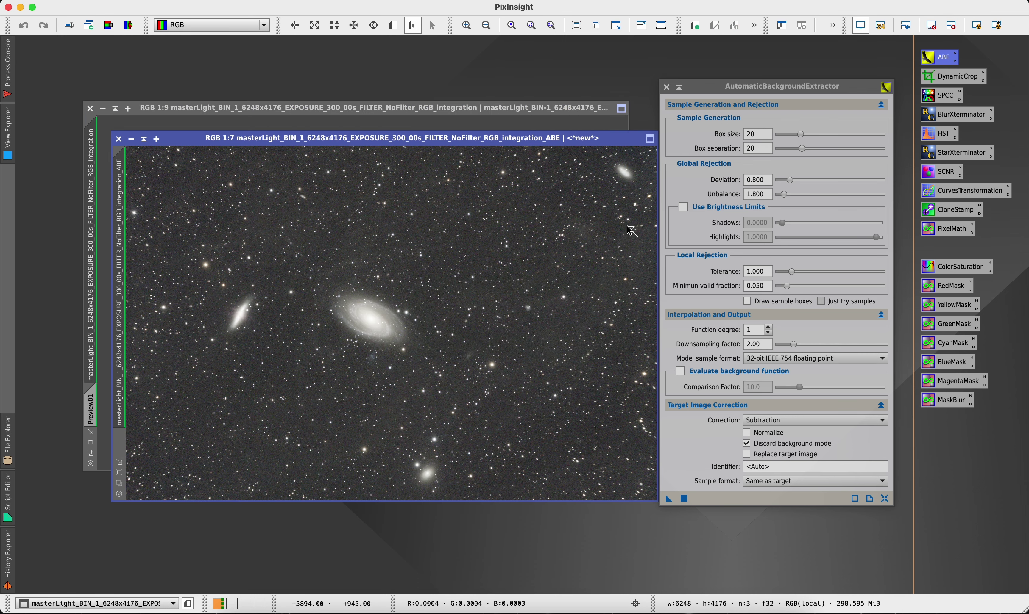
{"action": "left_click_drag", "start_coordinate": [556, 142], "coordinate": [493, 301]}
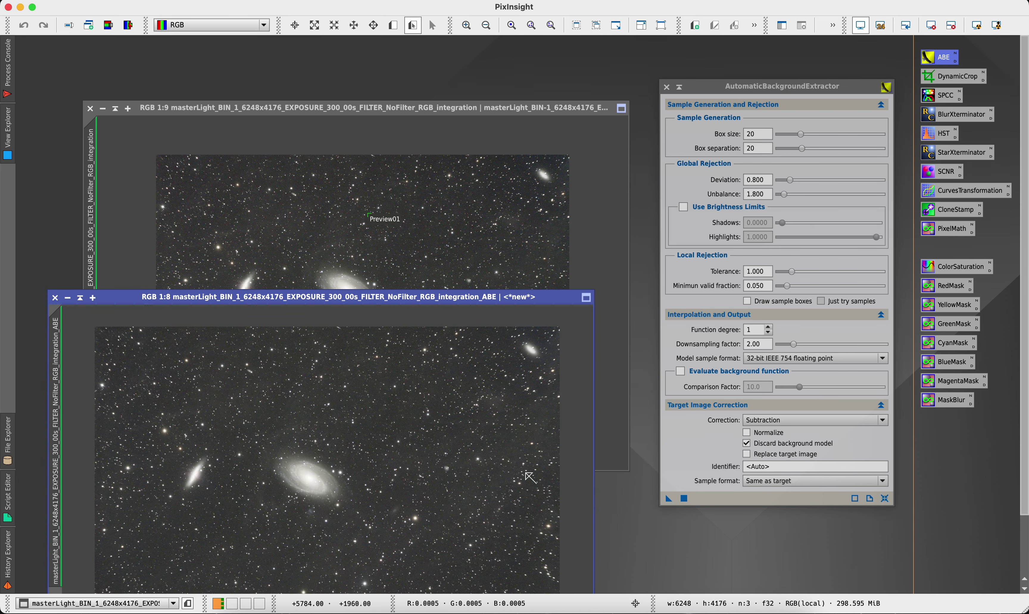
{"action": "left_click_drag", "start_coordinate": [451, 298], "coordinate": [507, 223]}
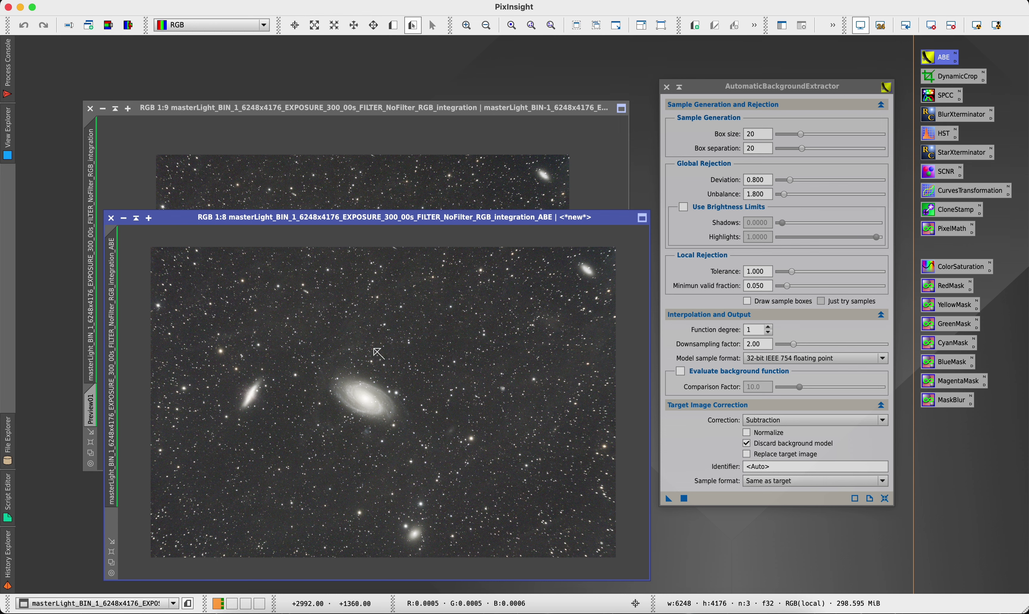
Step: Inspect the background-corrected image around the galaxies, and bring the original image back to the front
{"action": "scroll", "coordinate": [378, 352], "scroll_direction": "up", "scroll_amount": 4}
{"action": "scroll", "coordinate": [378, 354], "scroll_direction": "down", "scroll_amount": 2}
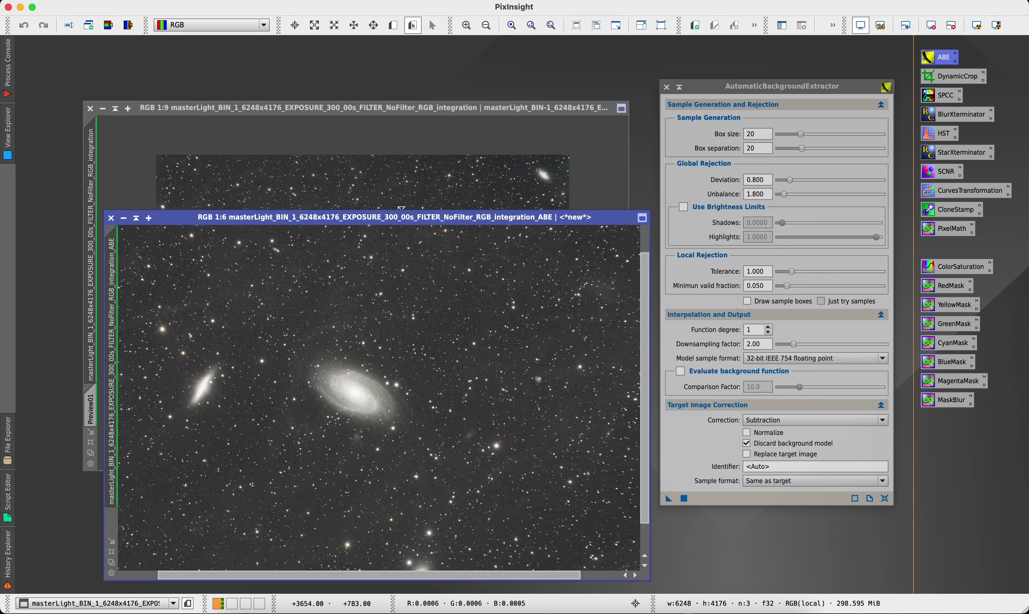
{"action": "left_click", "coordinate": [447, 161]}
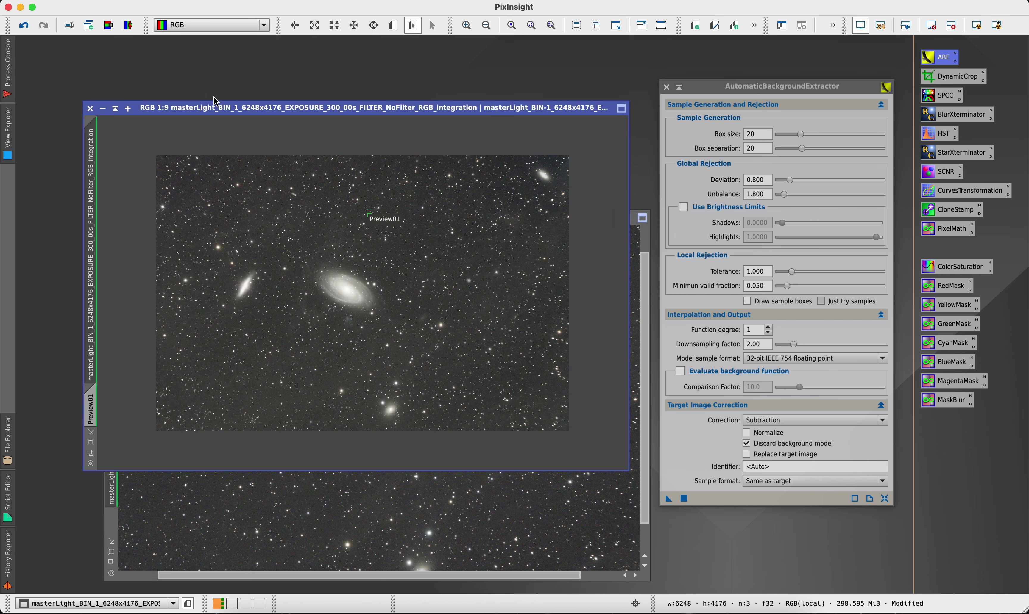
Step: Collapse the original image window and park it out of the way, reposition the ABE-corrected image, and close AutomaticBackgroundExtractor
{"action": "left_click", "coordinate": [116, 108]}
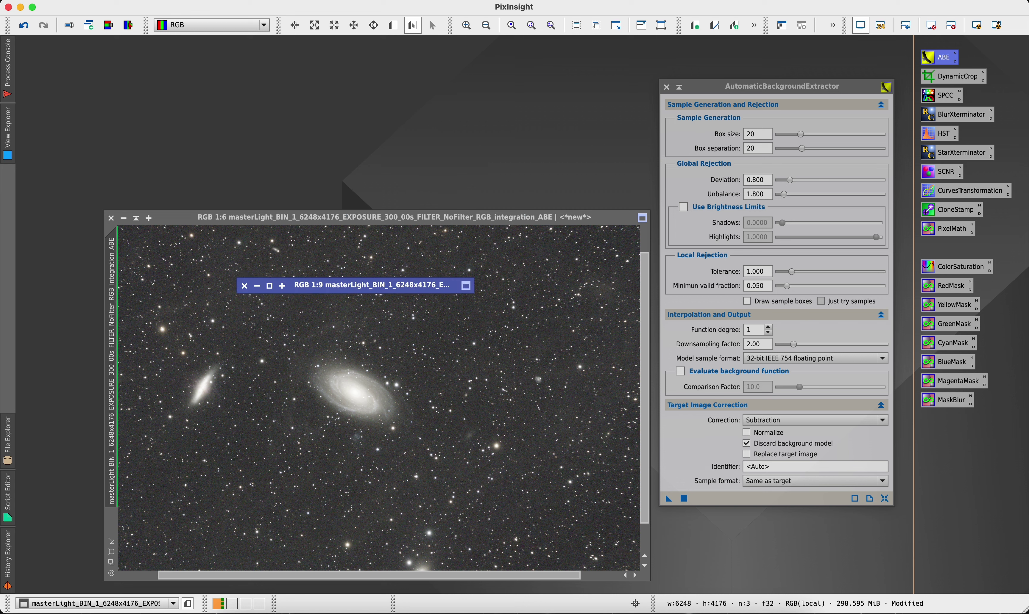
{"action": "left_click_drag", "start_coordinate": [367, 291], "coordinate": [146, 49]}
{"action": "left_click_drag", "start_coordinate": [280, 212], "coordinate": [208, 110]}
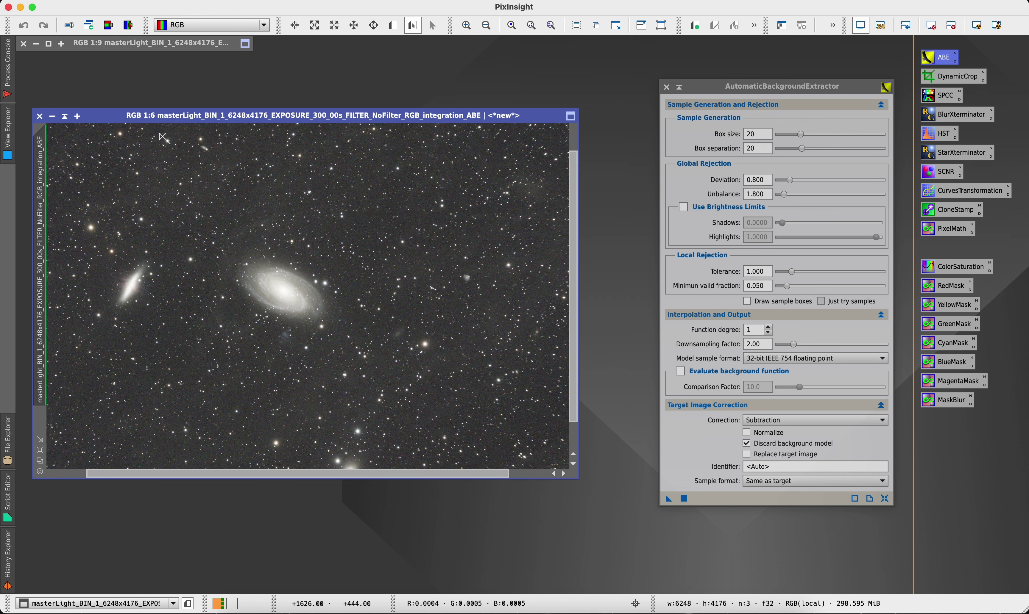
{"action": "scroll", "coordinate": [175, 254], "scroll_direction": "down", "scroll_amount": 2}
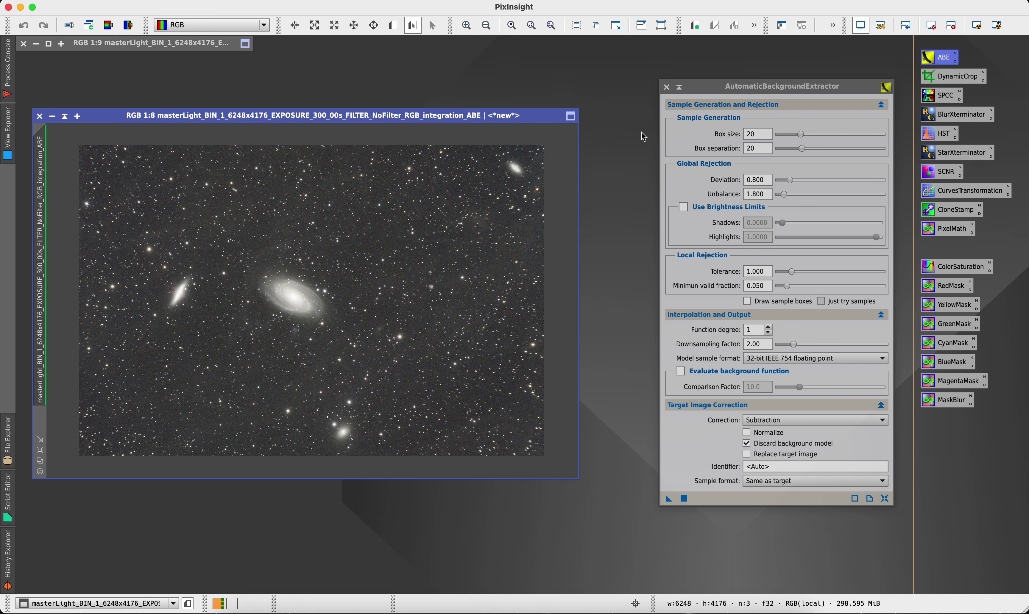
{"action": "left_click", "coordinate": [666, 87]}
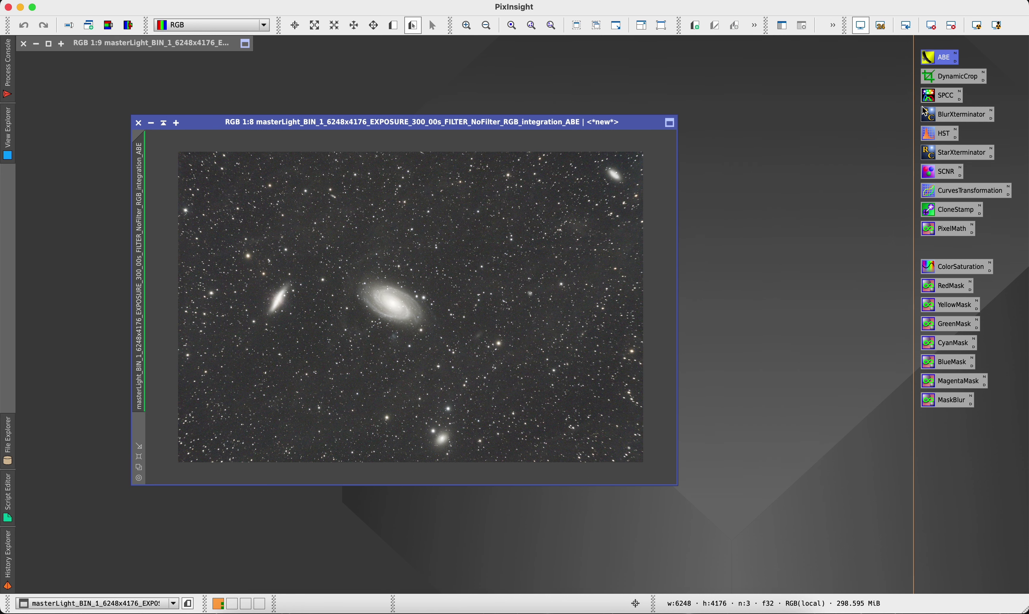
Step: Start DynamicCrop on the ABE-corrected image, shrink the crop frame, and place it around the two main galaxies
{"action": "left_click", "coordinate": [935, 83]}
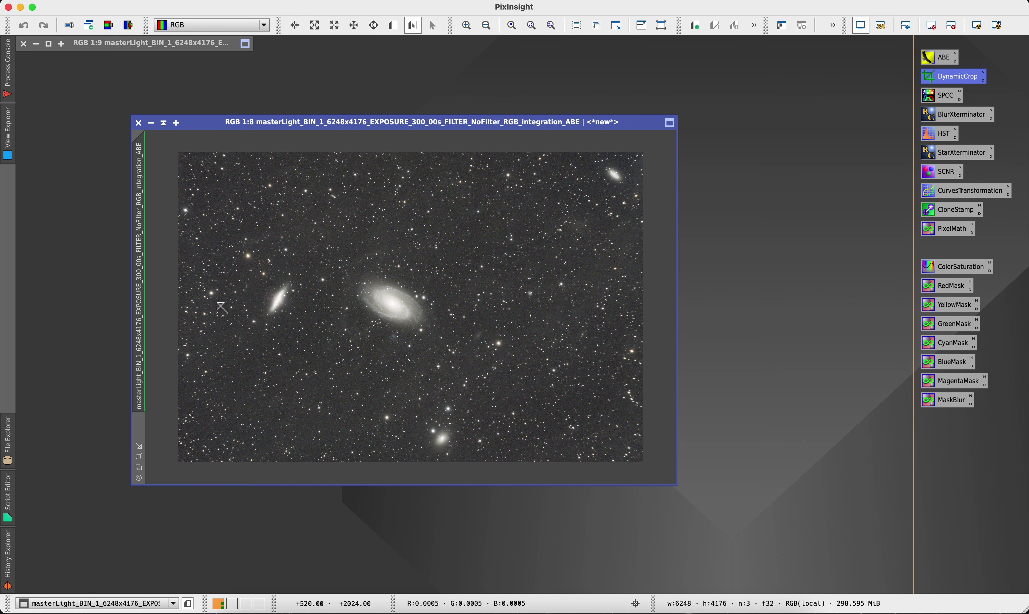
{"action": "scroll", "coordinate": [221, 308], "scroll_direction": "up", "scroll_amount": 3}
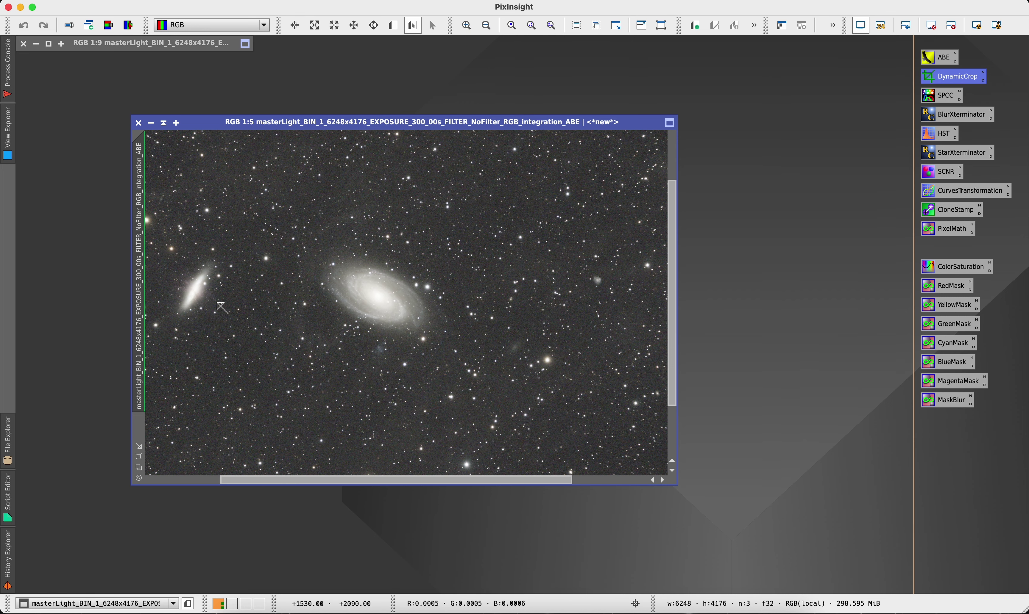
{"action": "mouse_move", "coordinate": [295, 481]}
{"action": "left_mouse_down"}
{"action": "mouse_move", "coordinate": [278, 480]}
{"action": "mouse_move", "coordinate": [314, 483]}
{"action": "mouse_move", "coordinate": [281, 475]}
{"action": "left_mouse_up"}
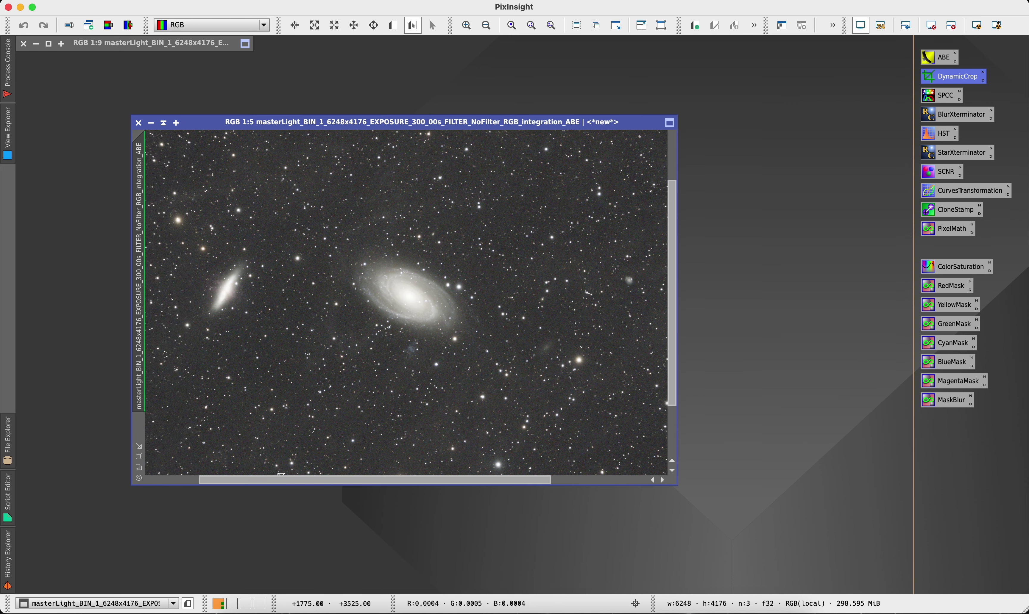
{"action": "scroll", "coordinate": [282, 388], "scroll_direction": "down", "scroll_amount": 1}
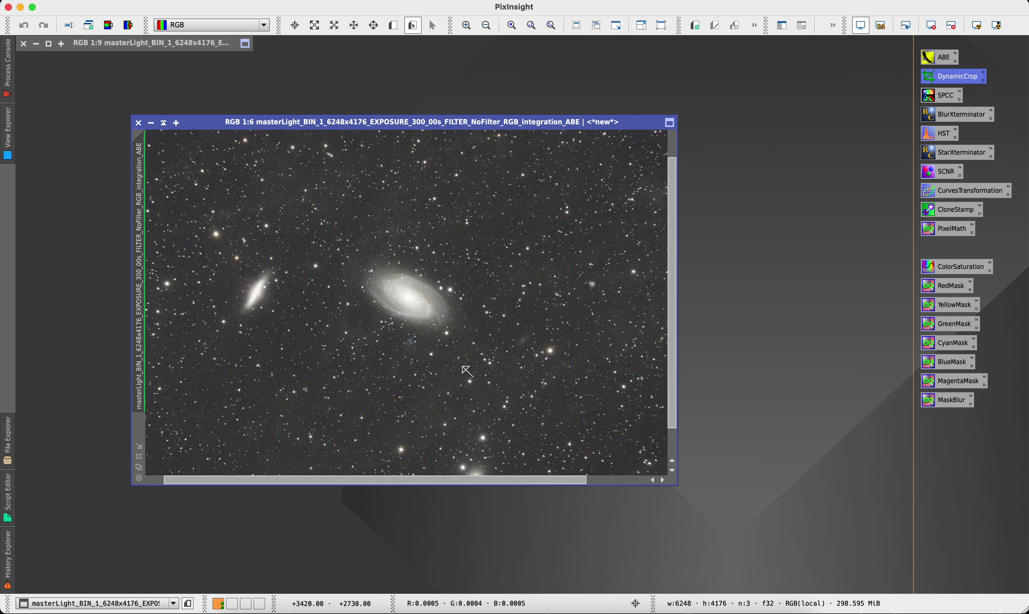
{"action": "scroll", "coordinate": [466, 370], "scroll_direction": "down", "scroll_amount": 2}
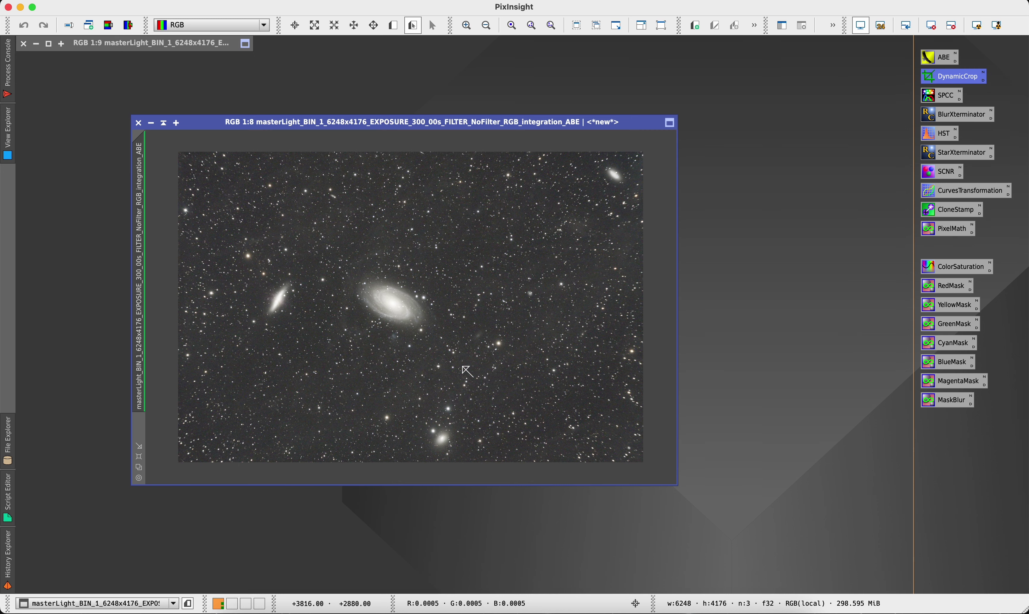
{"action": "double_click", "coordinate": [929, 79]}
{"action": "left_click_drag", "start_coordinate": [644, 153], "coordinate": [528, 262]}
{"action": "left_click_drag", "start_coordinate": [442, 339], "coordinate": [483, 277]}
Step: Adjust the crop frame's edges to 4736 × 3192 pixels, apply the crop, and close DynamicCrop
{"action": "left_click_drag", "start_coordinate": [568, 401], "coordinate": [567, 422]}
{"action": "left_click_drag", "start_coordinate": [227, 200], "coordinate": [225, 185]}
{"action": "left_click_drag", "start_coordinate": [571, 279], "coordinate": [575, 279]}
{"action": "left_click_drag", "start_coordinate": [477, 277], "coordinate": [476, 277]}
{"action": "left_click_drag", "start_coordinate": [218, 240], "coordinate": [220, 241]}
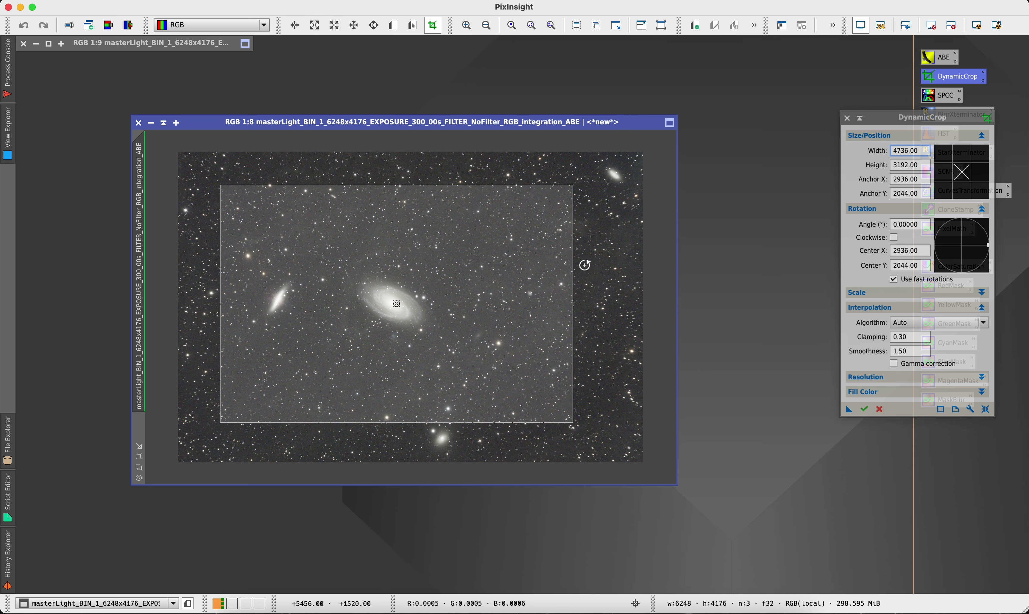
{"action": "key", "text": "Return"}
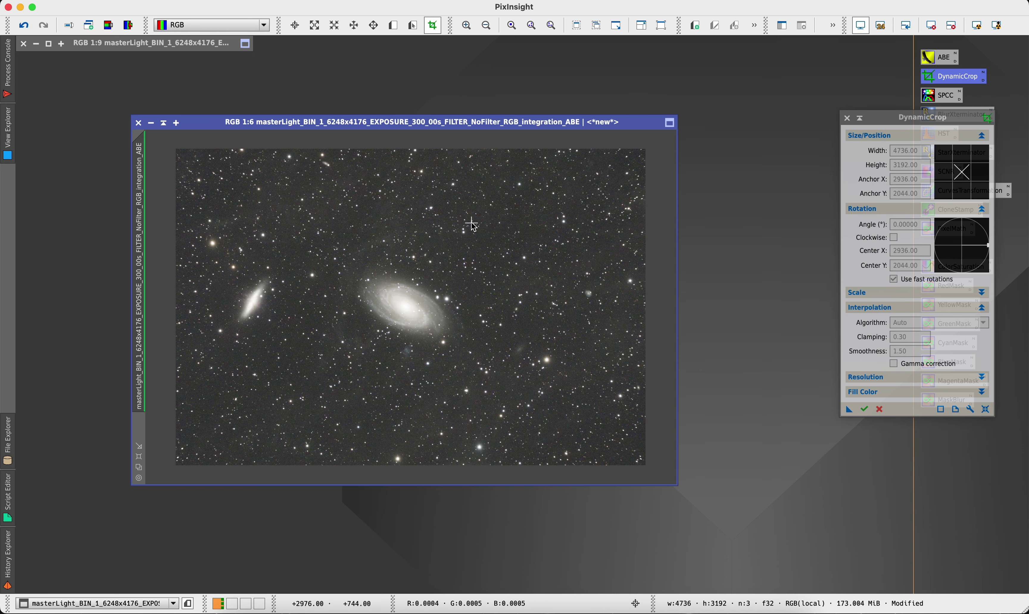
{"action": "left_click", "coordinate": [847, 118]}
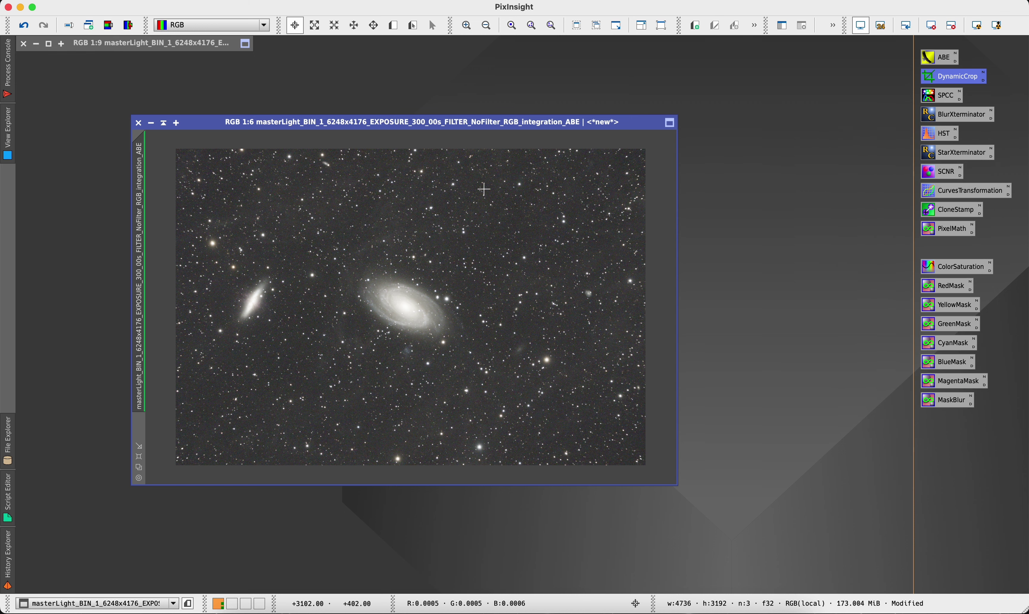
Step: Open BlurXTerminator beside the cropped image, turn off Automatic PSF, and collapse its window
{"action": "left_click_drag", "start_coordinate": [616, 127], "coordinate": [543, 121]}
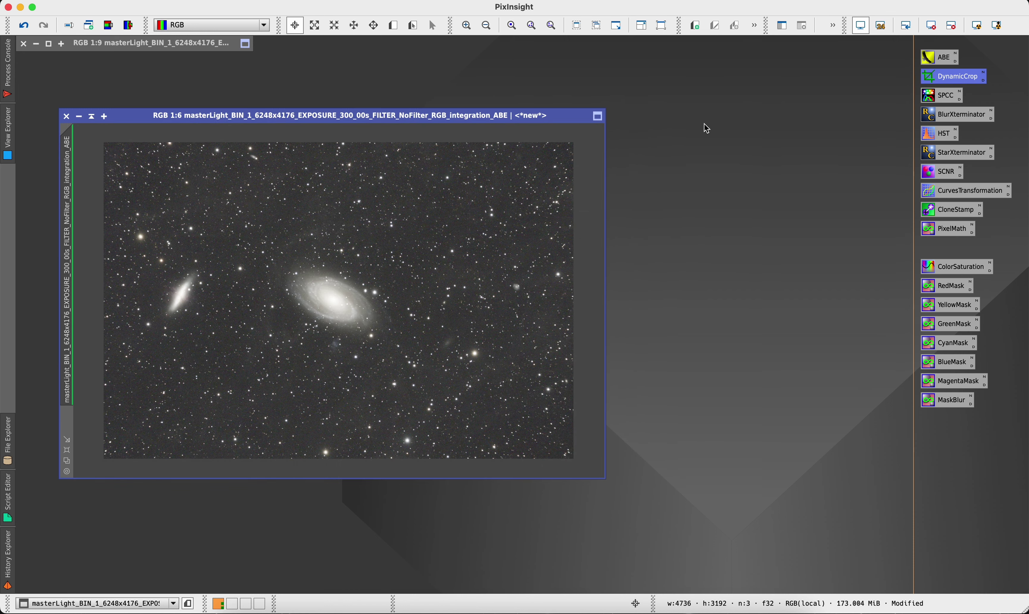
{"action": "double_click", "coordinate": [928, 116]}
{"action": "left_click_drag", "start_coordinate": [809, 118], "coordinate": [715, 132]}
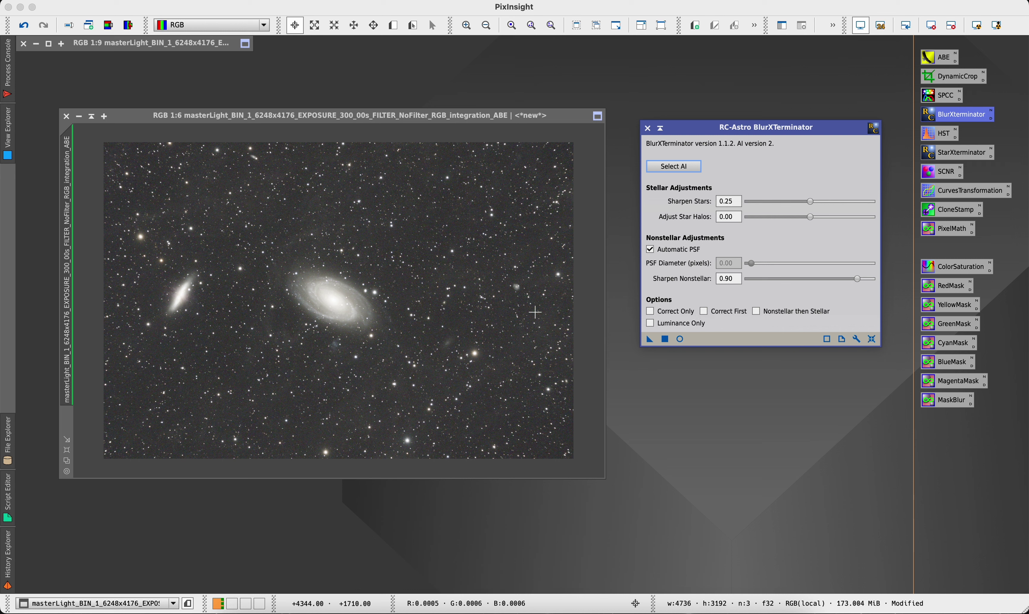
{"action": "left_click", "coordinate": [661, 252]}
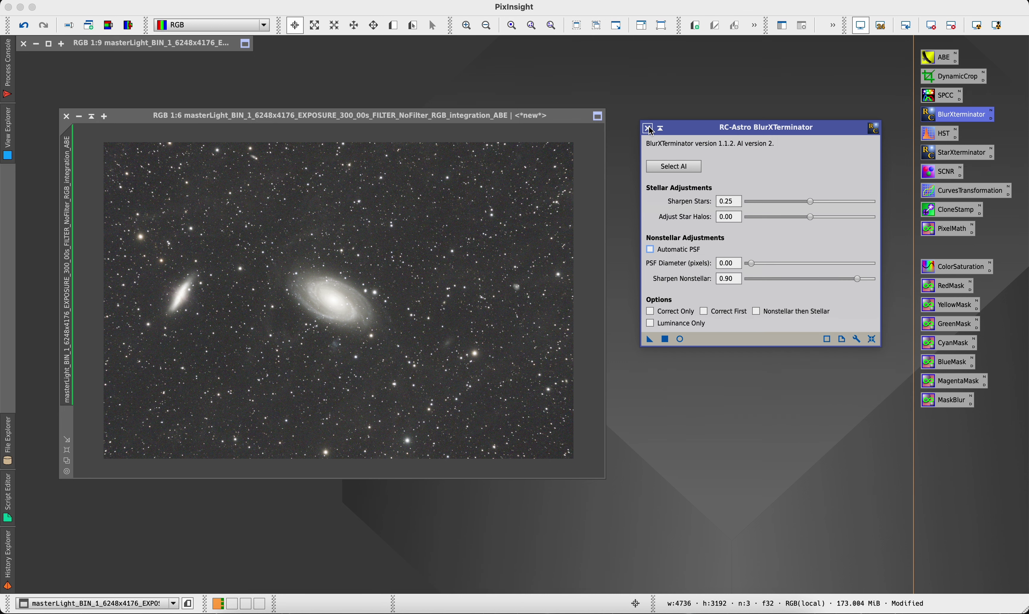
{"action": "left_click", "coordinate": [661, 128]}
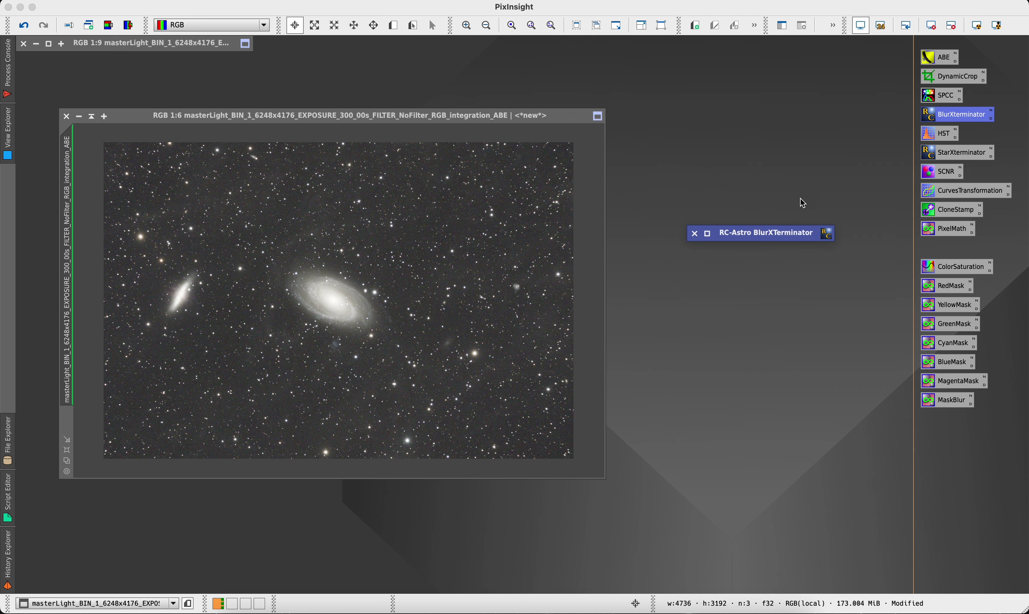
{"action": "left_click_drag", "start_coordinate": [780, 236], "coordinate": [734, 126]}
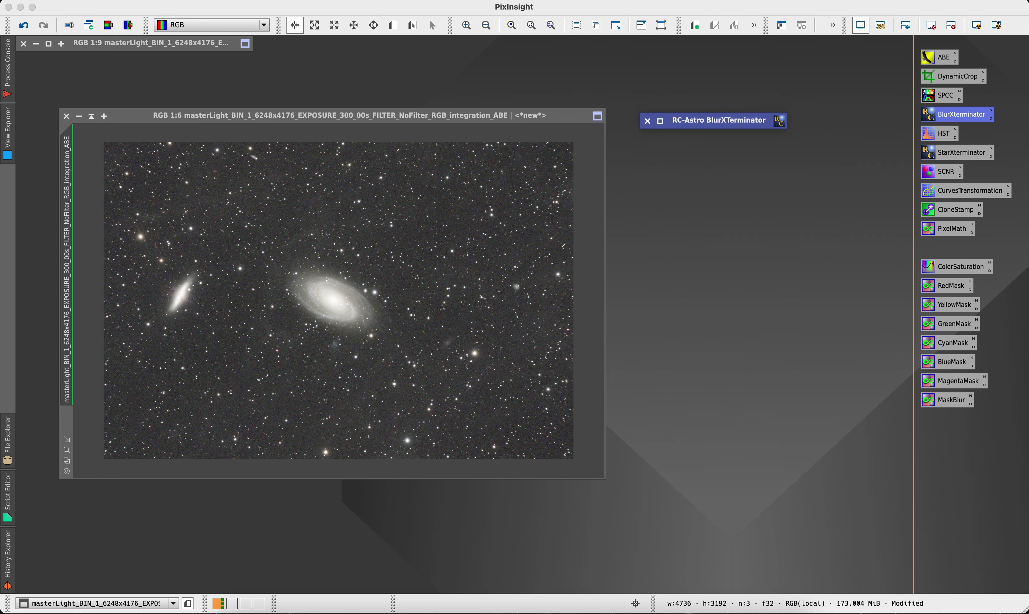
{"action": "left_click", "coordinate": [261, 0]}
{"action": "mouse_move", "coordinate": [298, 0]}
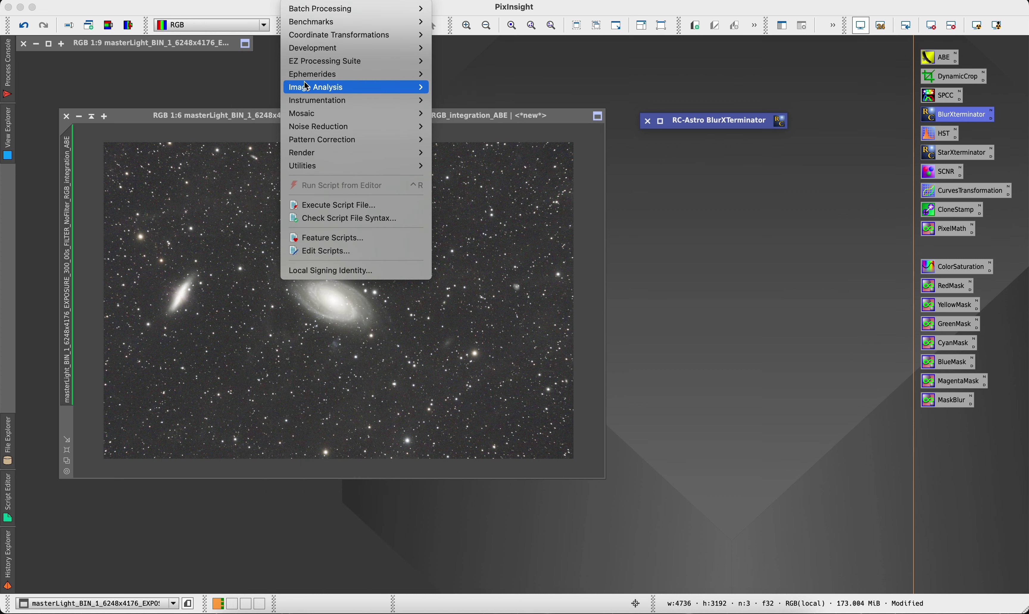
{"action": "mouse_move", "coordinate": [308, 87]}
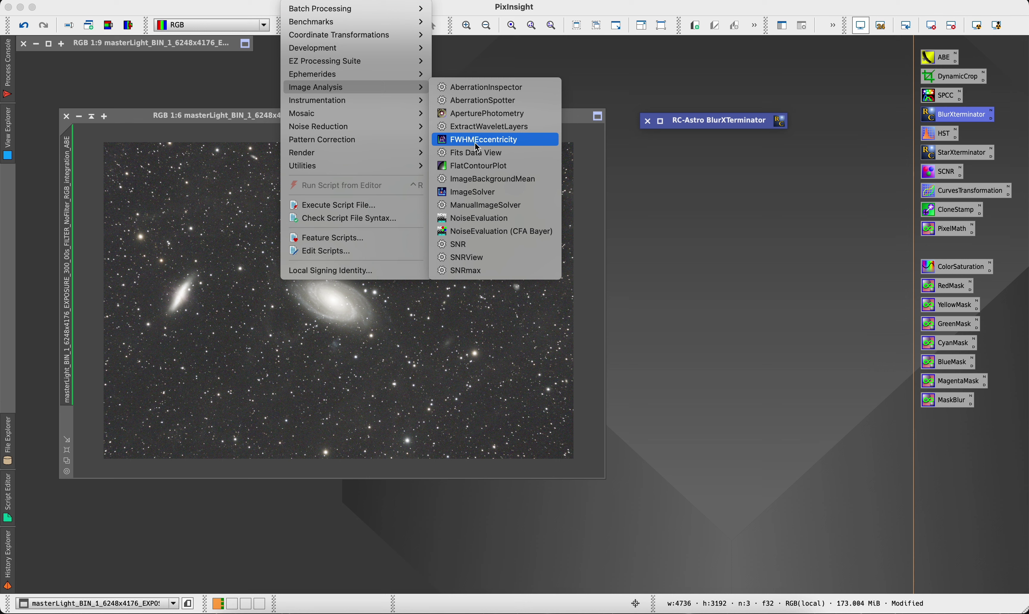
{"action": "left_click", "coordinate": [494, 142]}
{"action": "left_click_drag", "start_coordinate": [543, 212], "coordinate": [783, 206]}
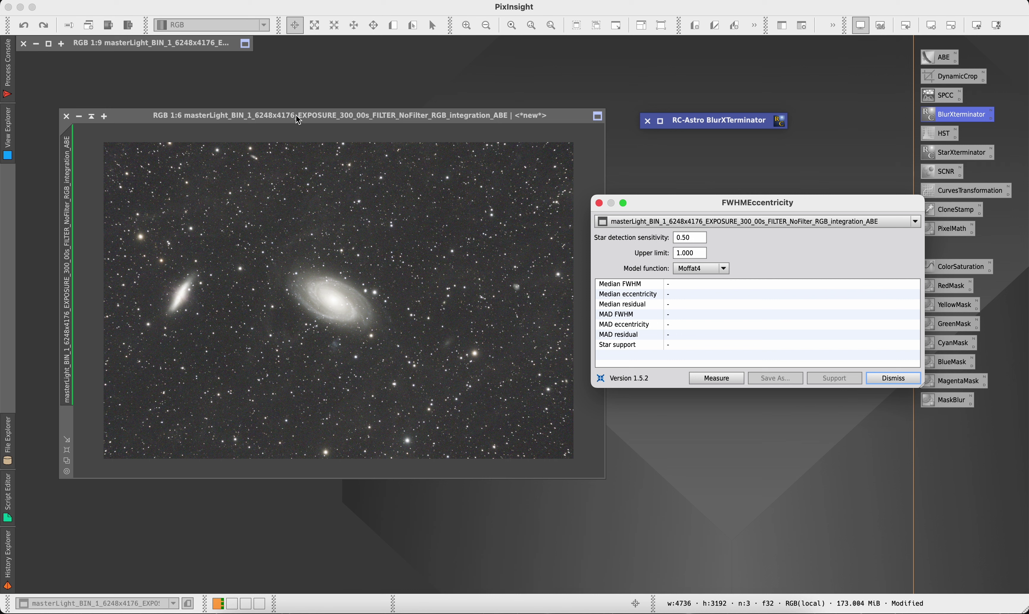
{"action": "left_click", "coordinate": [889, 378]}
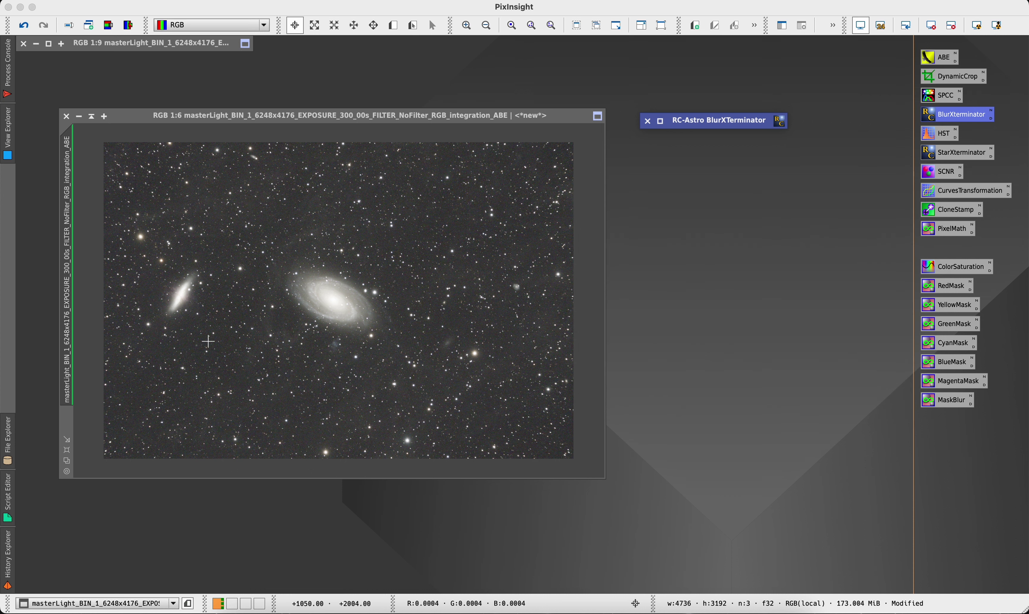
Step: Extract the luminance of the cropped color image as a separate grayscale image and apply an automatic screen stretch to it
{"action": "left_click", "coordinate": [114, 29]}
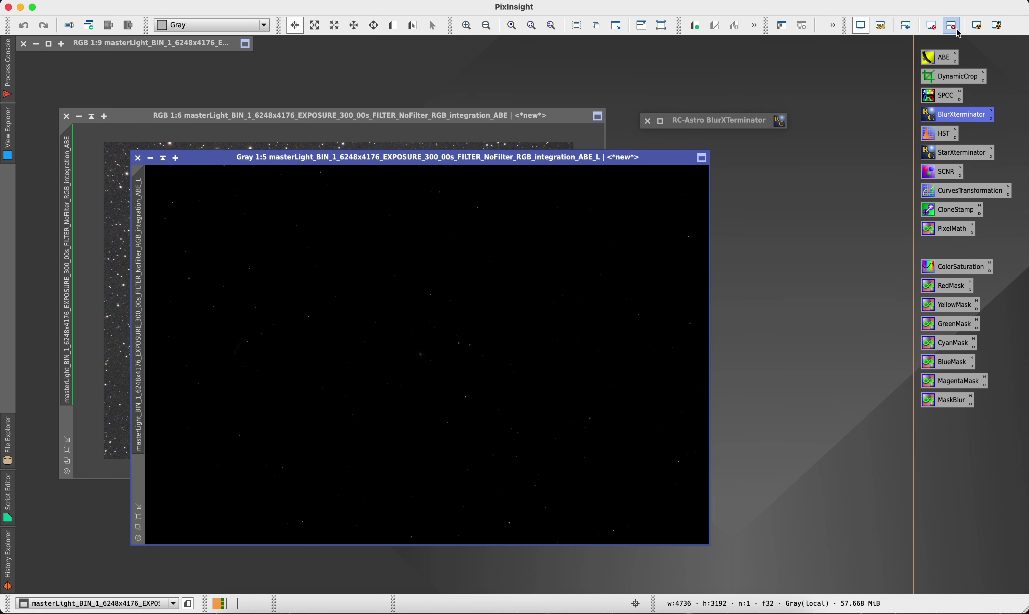
{"action": "left_click", "coordinate": [976, 26]}
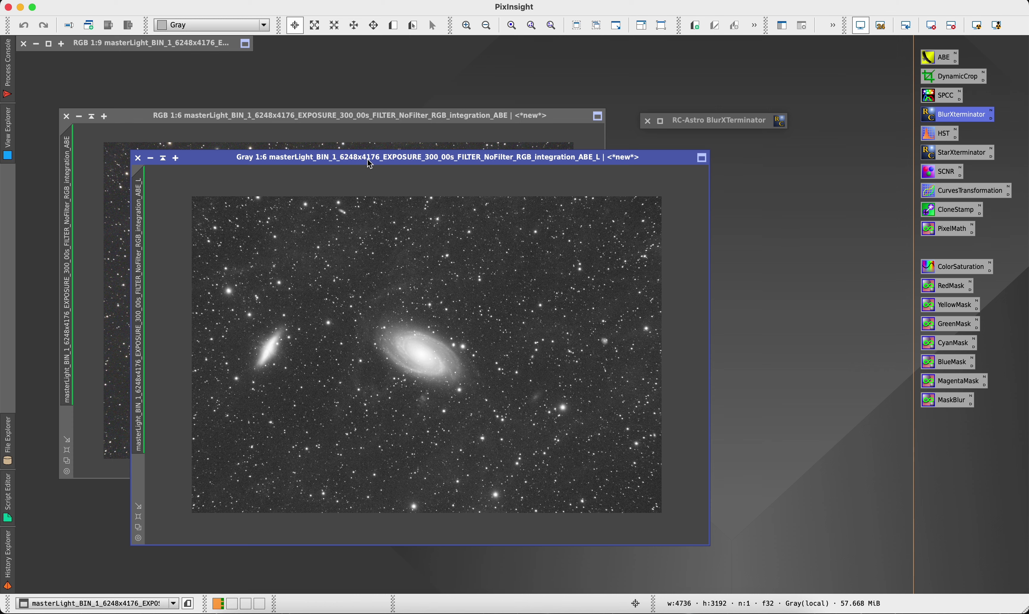
{"action": "left_click_drag", "start_coordinate": [216, 162], "coordinate": [174, 149]}
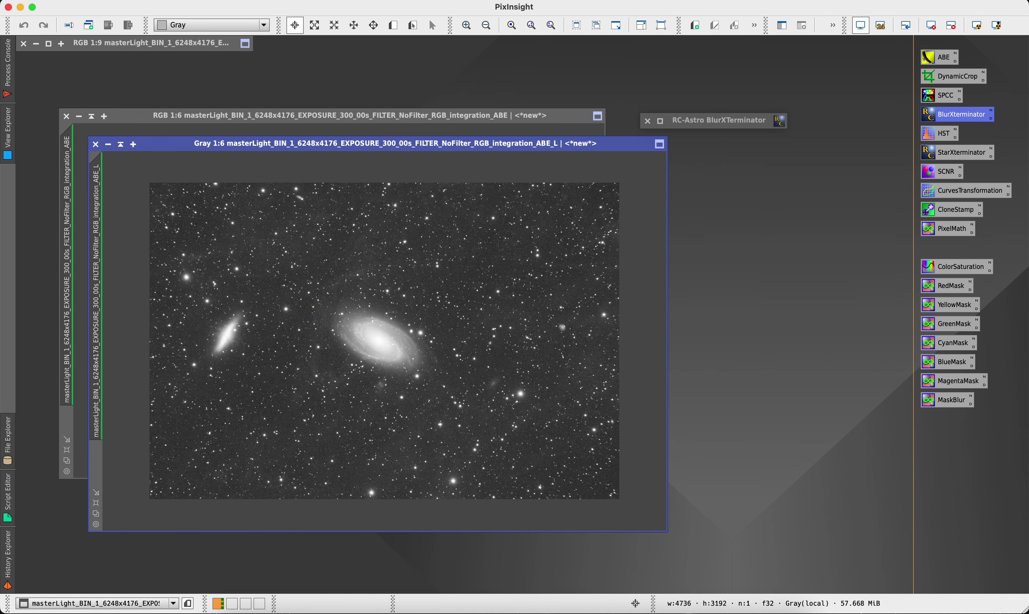
Step: Measure the luminance image's star FWHM with the FWHMEccentricity script, and close the script and the luminance image
{"action": "left_click", "coordinate": [292, 0]}
{"action": "mouse_move", "coordinate": [355, 88]}
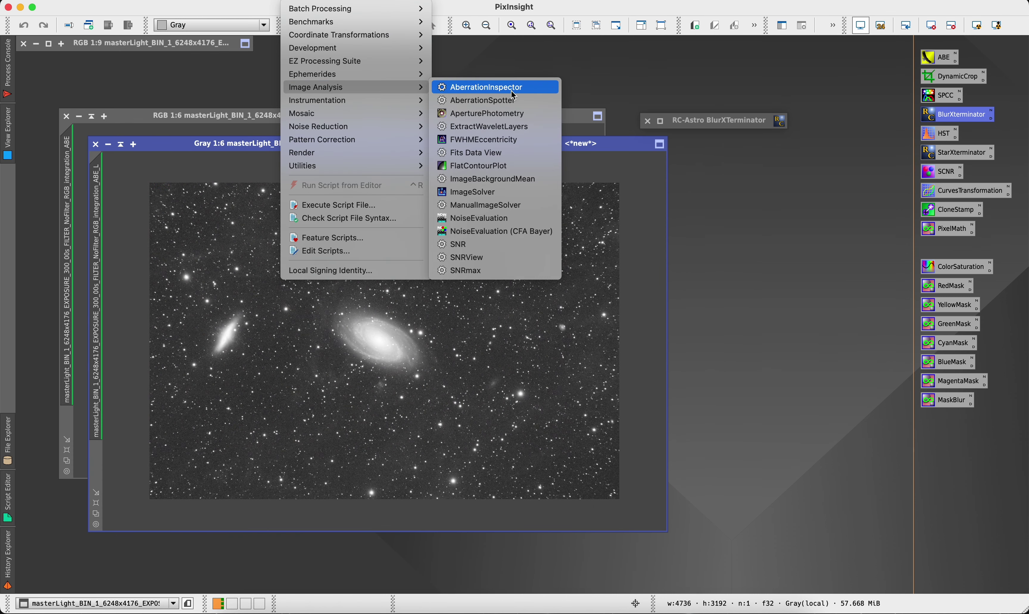
{"action": "left_click", "coordinate": [504, 141]}
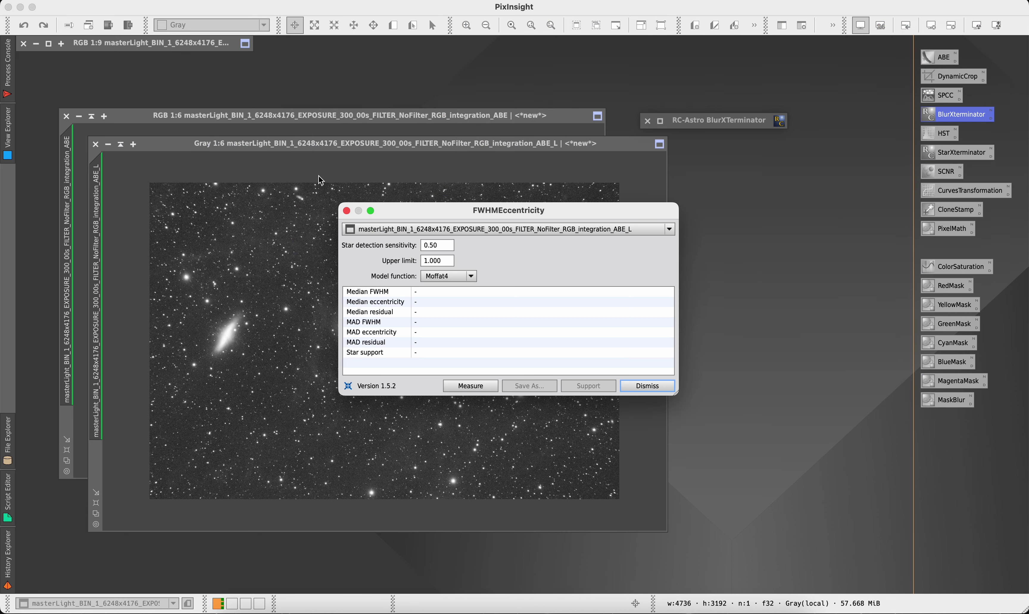
{"action": "left_click", "coordinate": [455, 383]}
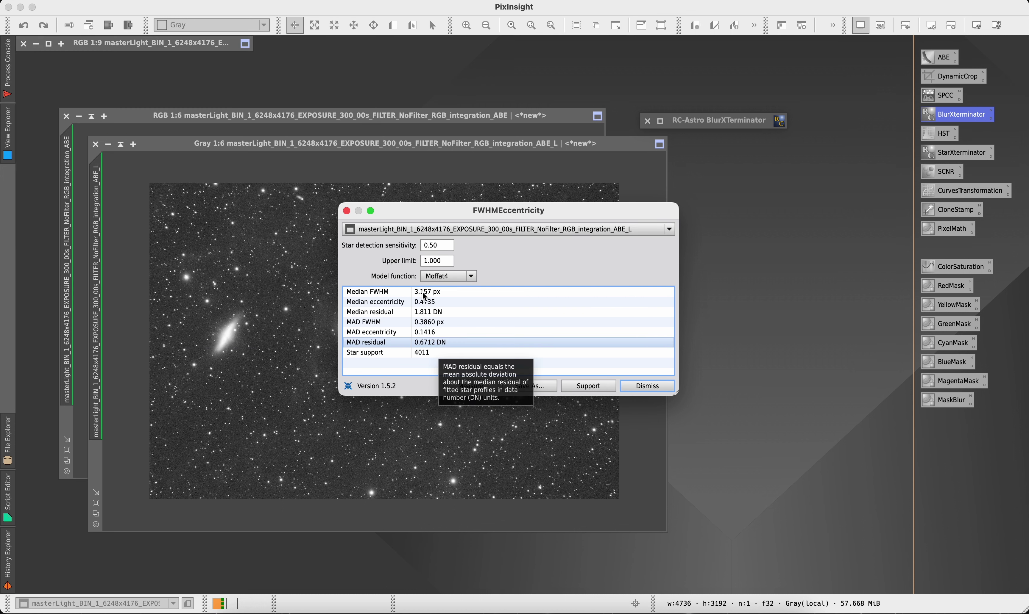
{"action": "left_click", "coordinate": [429, 296]}
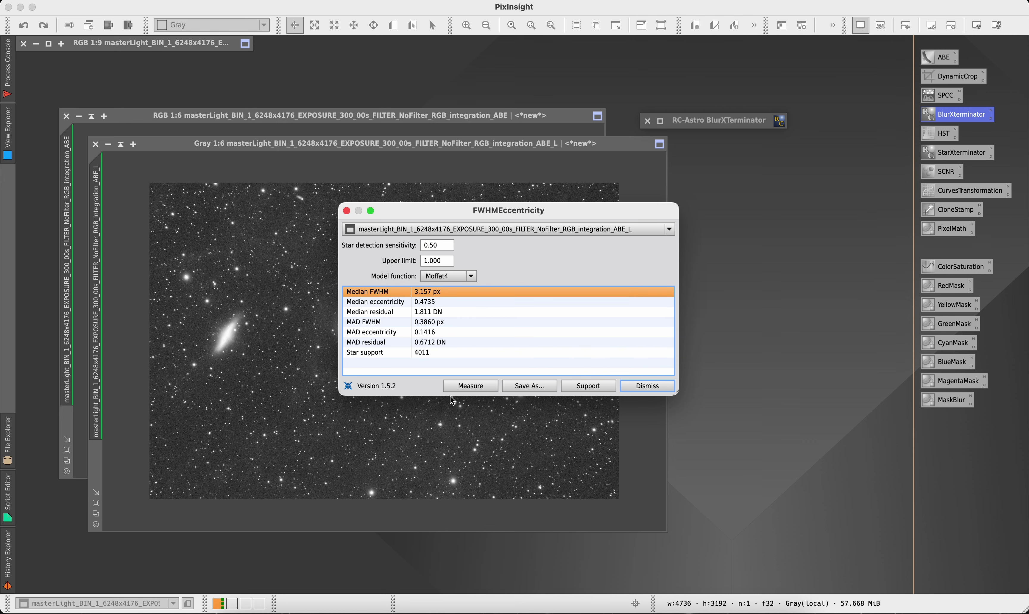
{"action": "left_click", "coordinate": [638, 386]}
{"action": "left_click", "coordinate": [96, 145]}
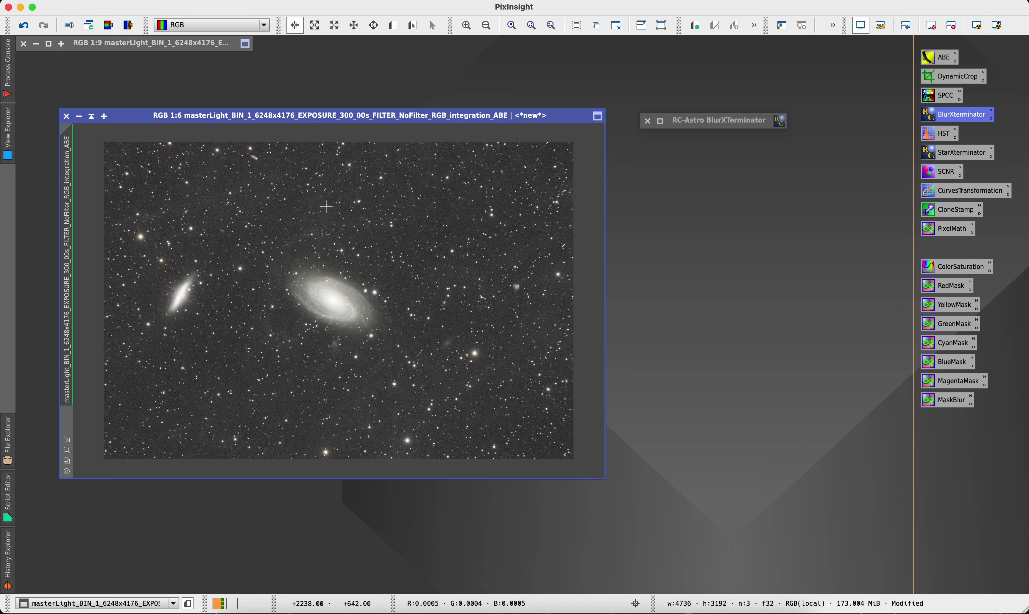
Step: Set BlurXTerminator's PSF diameter to 3.157 pixels, apply it to the cropped color image, and examine the sharpened galaxies
{"action": "left_click", "coordinate": [662, 121]}
{"action": "left_click_drag", "start_coordinate": [665, 121], "coordinate": [665, 127]}
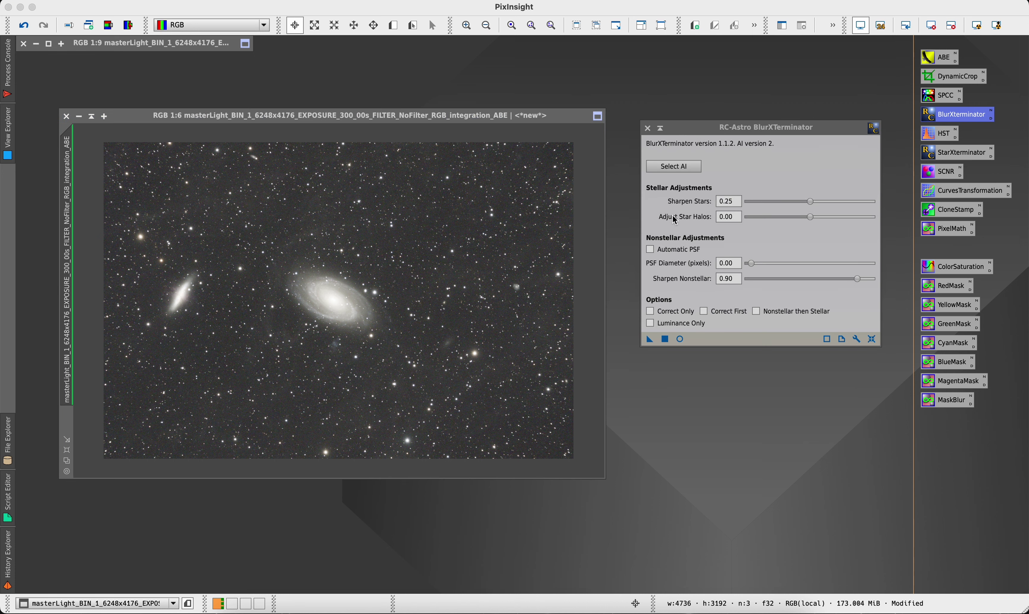
{"action": "double_click", "coordinate": [731, 264]}
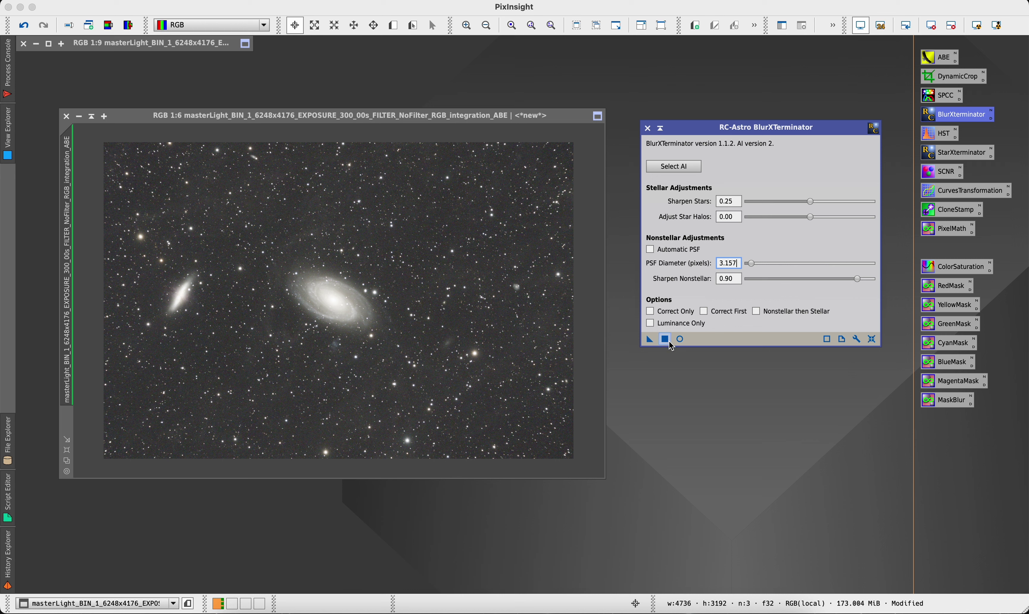
{"action": "left_click_drag", "start_coordinate": [650, 340], "coordinate": [474, 313]}
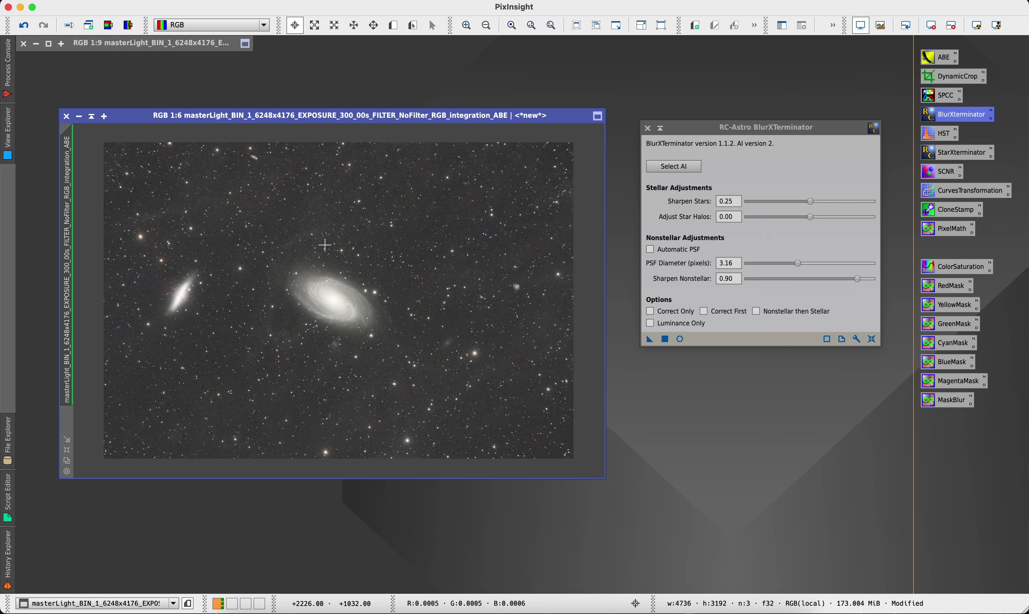
{"action": "scroll", "coordinate": [335, 248], "scroll_direction": "up", "scroll_amount": 3}
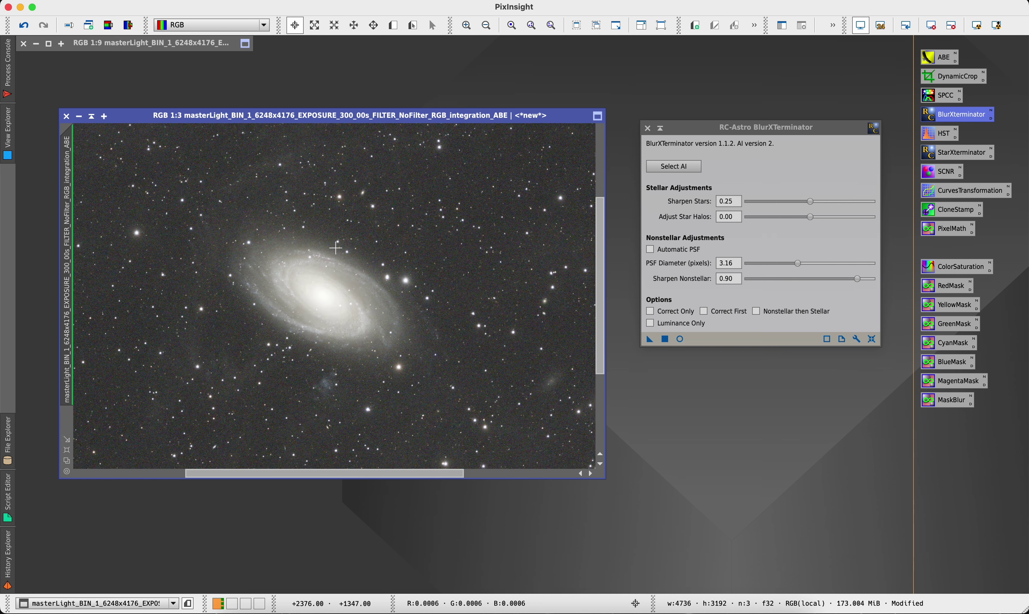
{"action": "scroll", "coordinate": [336, 248], "scroll_direction": "down", "scroll_amount": 4}
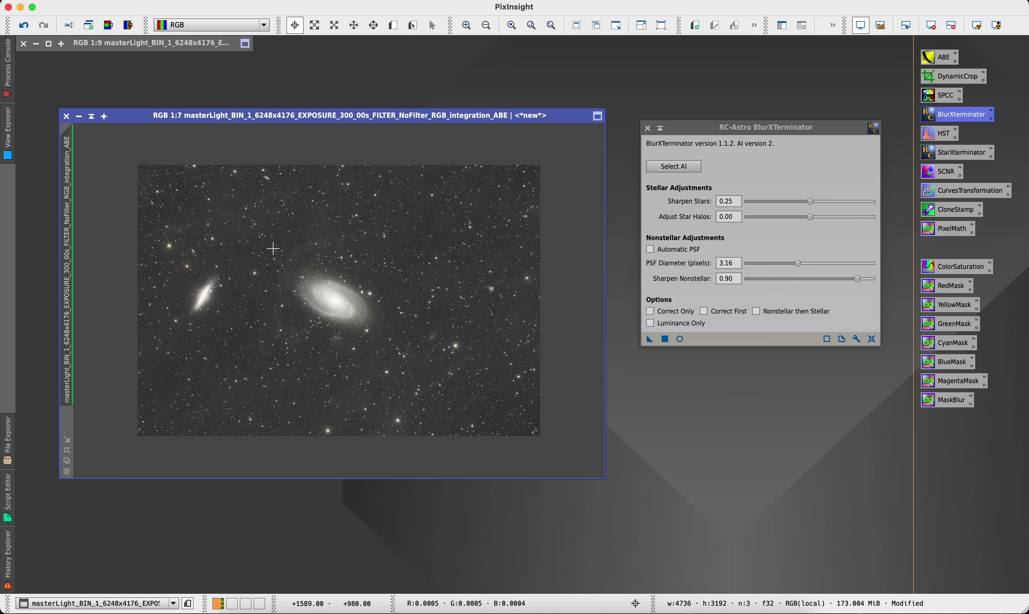
{"action": "scroll", "coordinate": [401, 230], "scroll_direction": "up", "scroll_amount": 2}
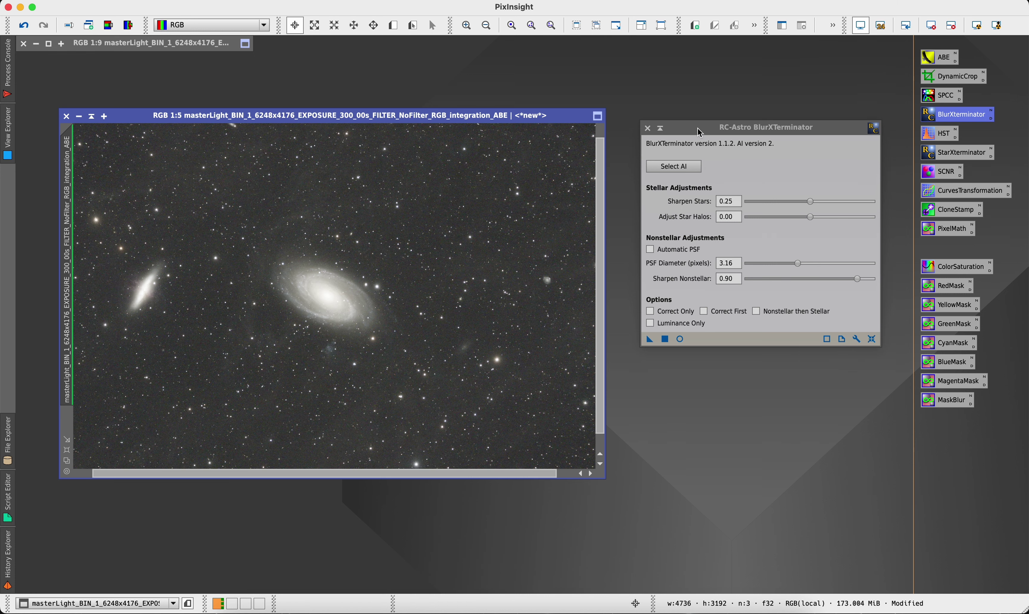
Step: Close BlurXTerminator, reposition the sharpened image's window in the workspace and fit the whole frame in view
{"action": "left_click", "coordinate": [648, 128]}
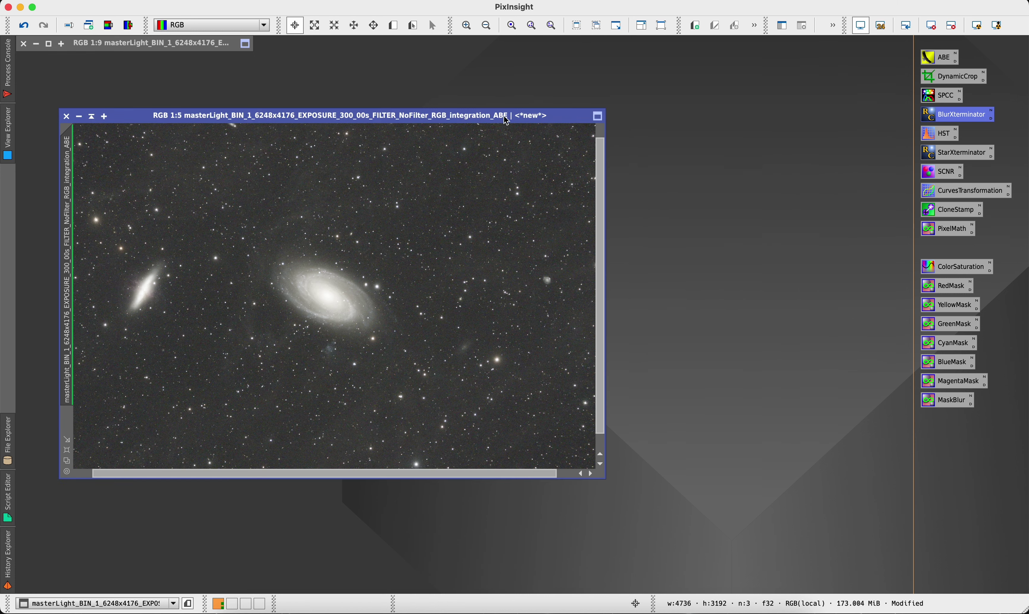
{"action": "left_click_drag", "start_coordinate": [503, 122], "coordinate": [566, 129]}
{"action": "scroll", "coordinate": [503, 230], "scroll_direction": "down", "scroll_amount": 2}
{"action": "scroll", "coordinate": [502, 229], "scroll_direction": "up", "scroll_amount": 2}
{"action": "scroll", "coordinate": [504, 231], "scroll_direction": "down", "scroll_amount": 1}
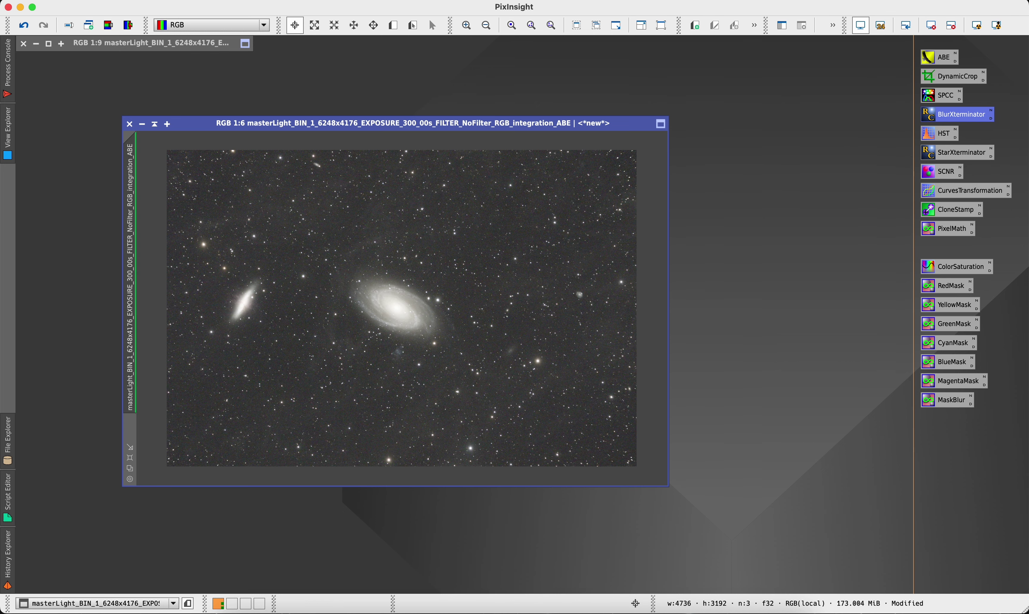
Step: Run the EZ Denoise script on the sharpened color image with its default mask settings
{"action": "left_click", "coordinate": [297, 1]}
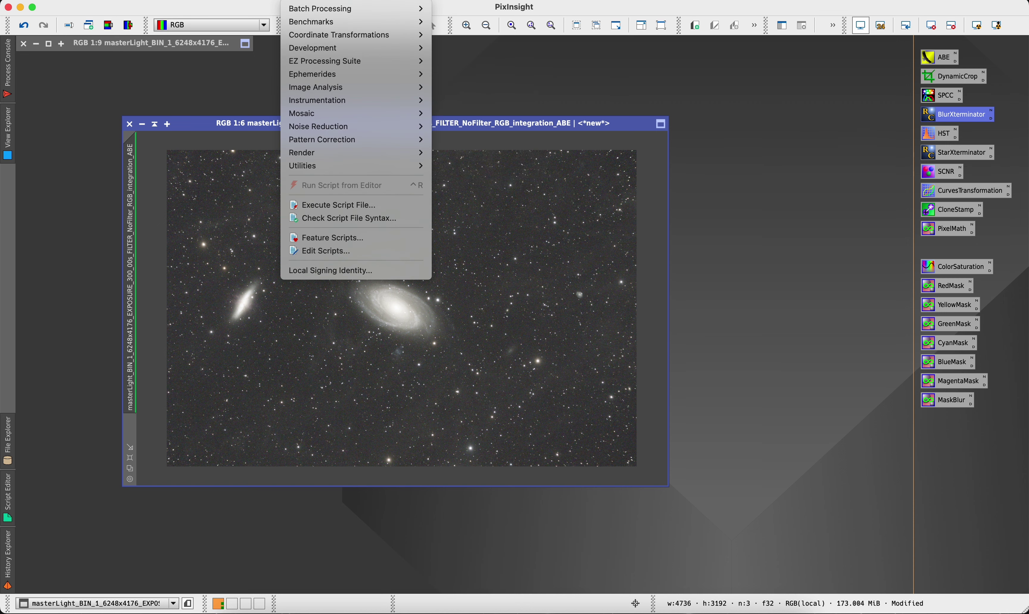
{"action": "mouse_move", "coordinate": [311, 62]}
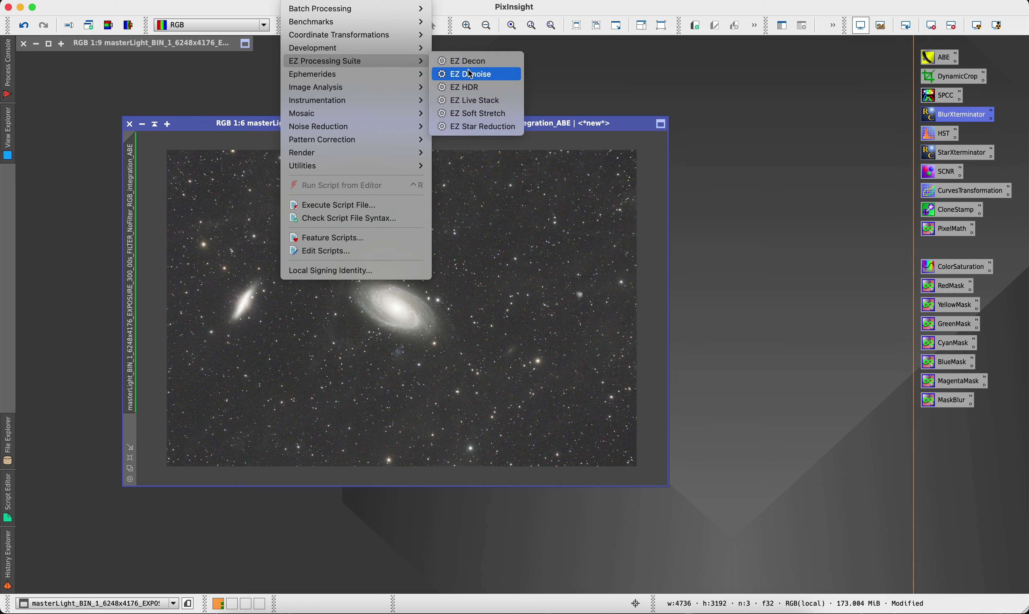
{"action": "left_click", "coordinate": [474, 79]}
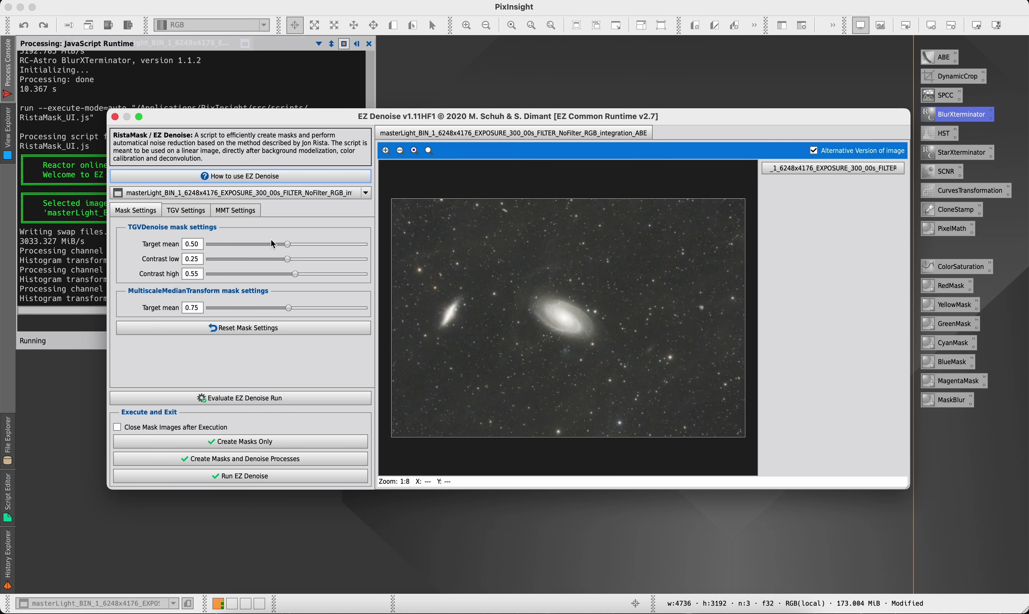
{"action": "left_click", "coordinate": [244, 476]}
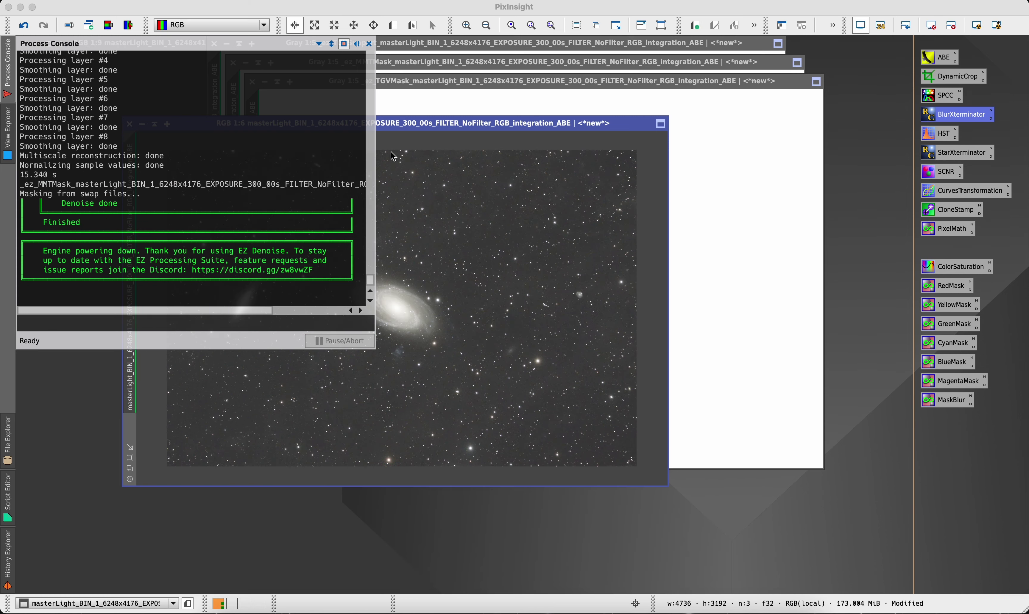
Step: Inspect the denoised spiral galaxy up close and close the TGV support, MMT mask and TGV mask images
{"action": "left_click", "coordinate": [359, 41]}
{"action": "scroll", "coordinate": [387, 283], "scroll_direction": "up", "scroll_amount": 4}
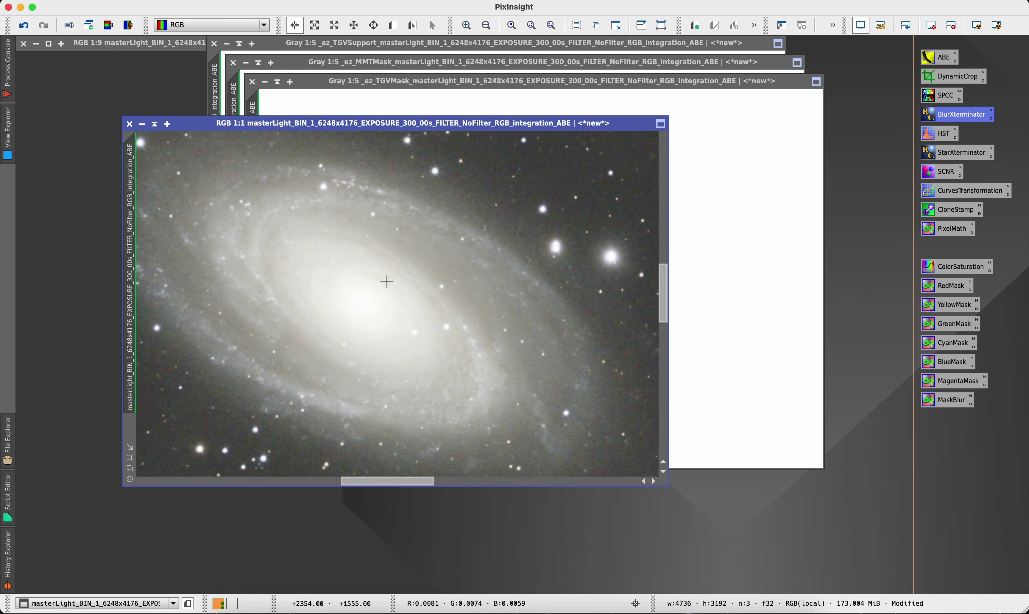
{"action": "scroll", "coordinate": [387, 282], "scroll_direction": "down", "scroll_amount": 1}
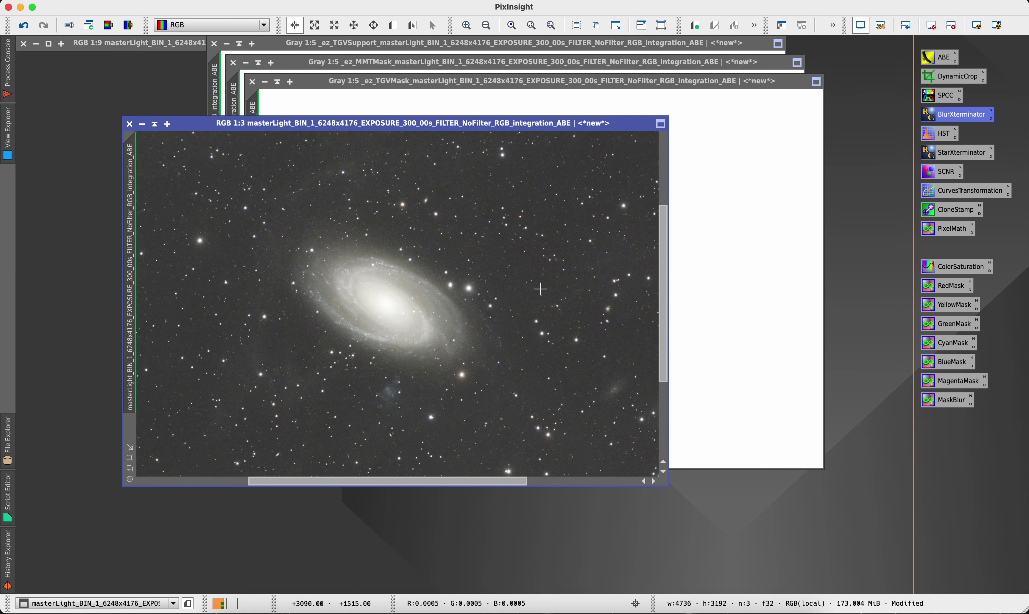
{"action": "scroll", "coordinate": [384, 304], "scroll_direction": "down", "scroll_amount": 3}
{"action": "scroll", "coordinate": [384, 304], "scroll_direction": "down", "scroll_amount": 1}
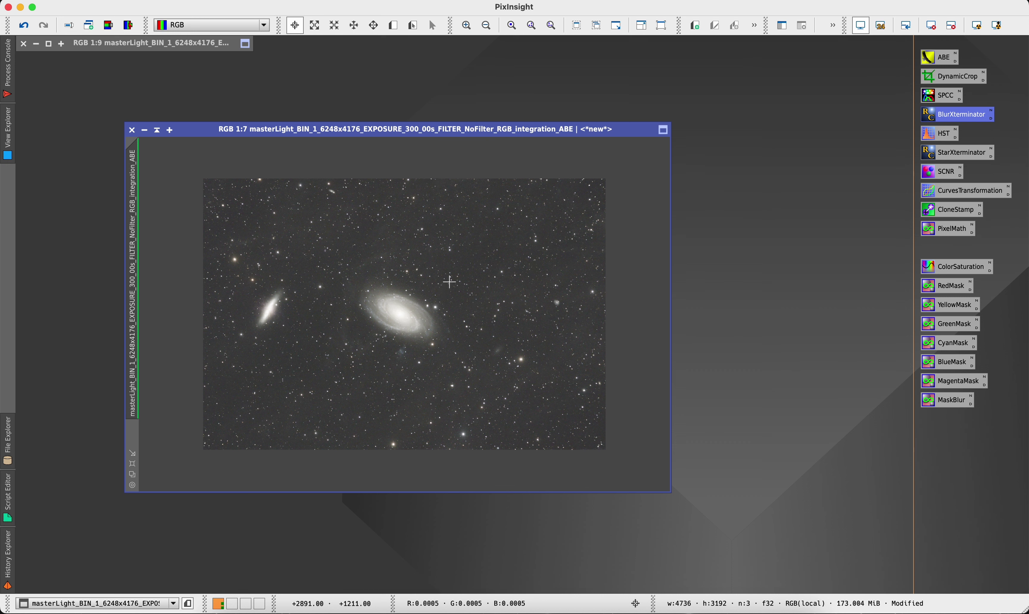
Step: Open HistogramTransformation and place the denoised image's window beside it
{"action": "left_click_drag", "start_coordinate": [527, 130], "coordinate": [516, 121]}
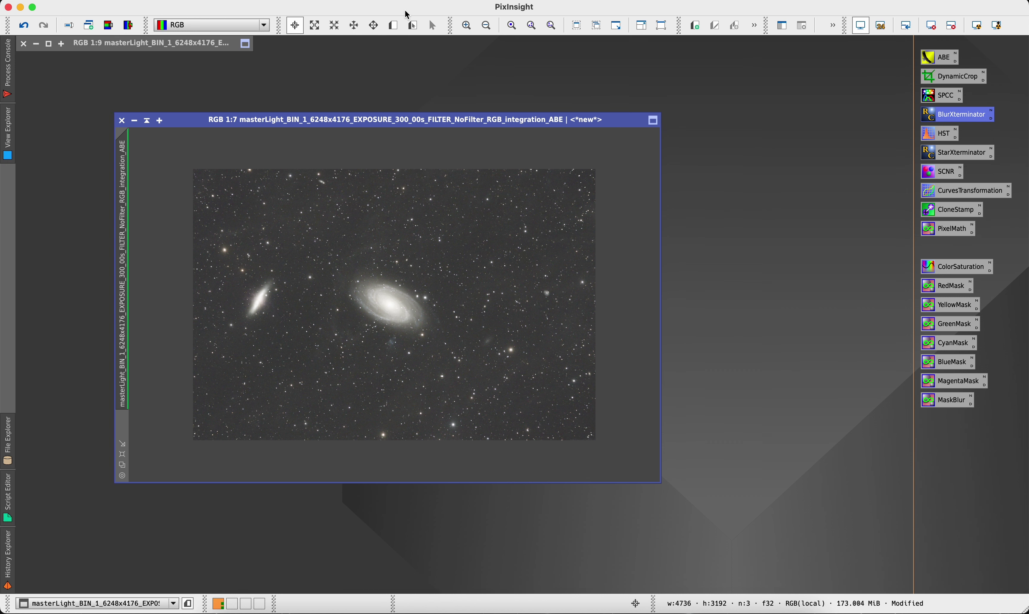
{"action": "double_click", "coordinate": [947, 139]}
{"action": "left_click_drag", "start_coordinate": [540, 126], "coordinate": [469, 107]}
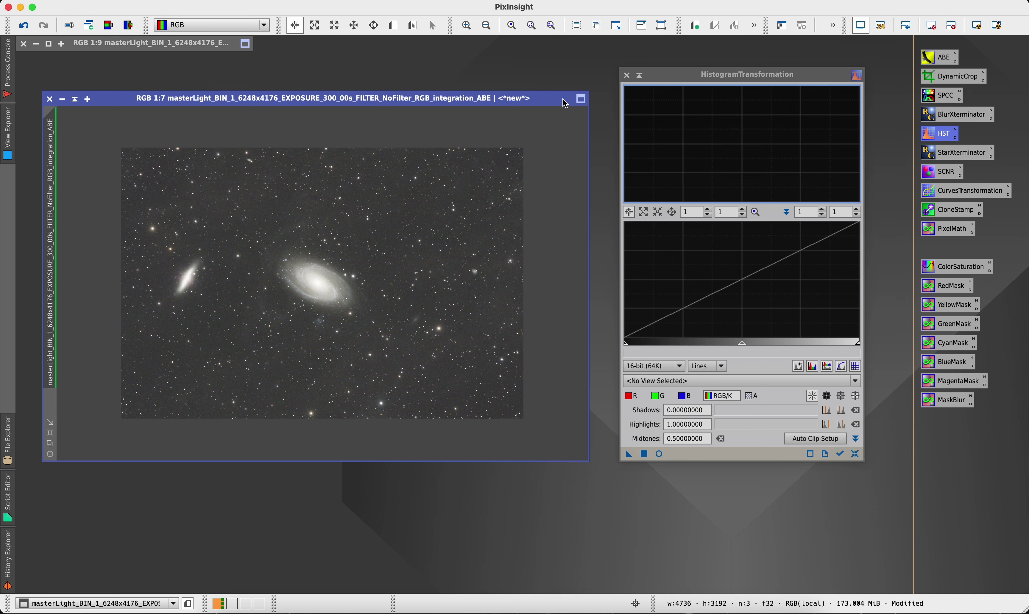
{"action": "left_click", "coordinate": [251, 1]}
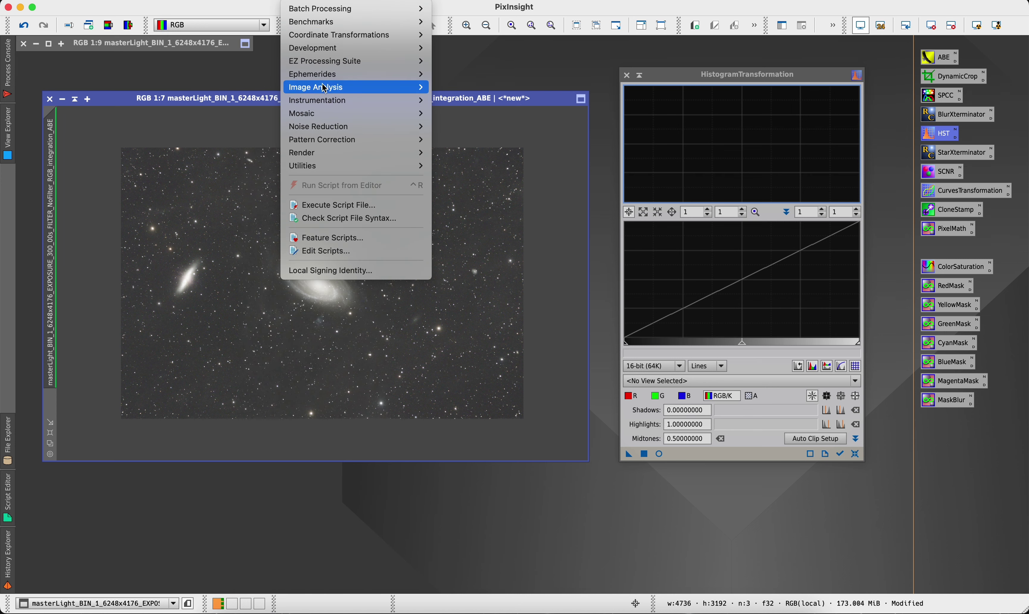
{"action": "mouse_move", "coordinate": [325, 62]}
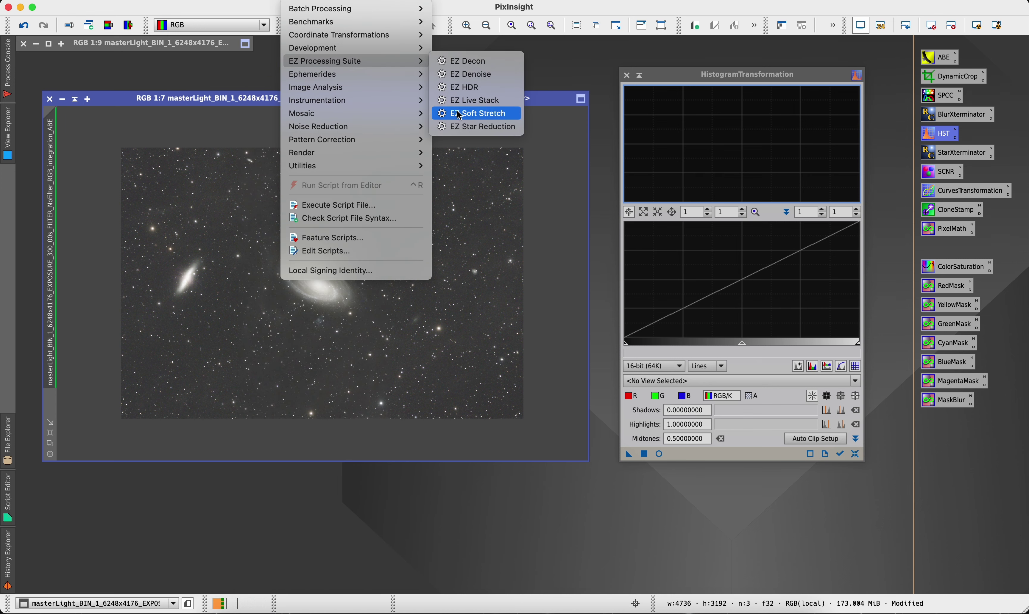
{"action": "left_click", "coordinate": [547, 92]}
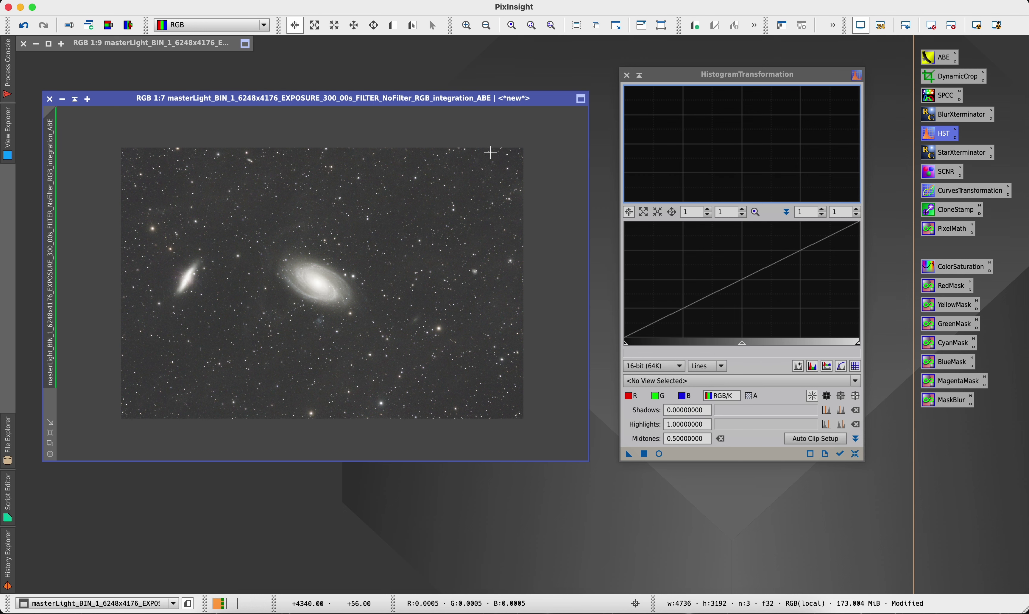
Step: Start the HistogramTransformation real-time preview on the denoised image and turn off the screen stretch
{"action": "left_click", "coordinate": [659, 454]}
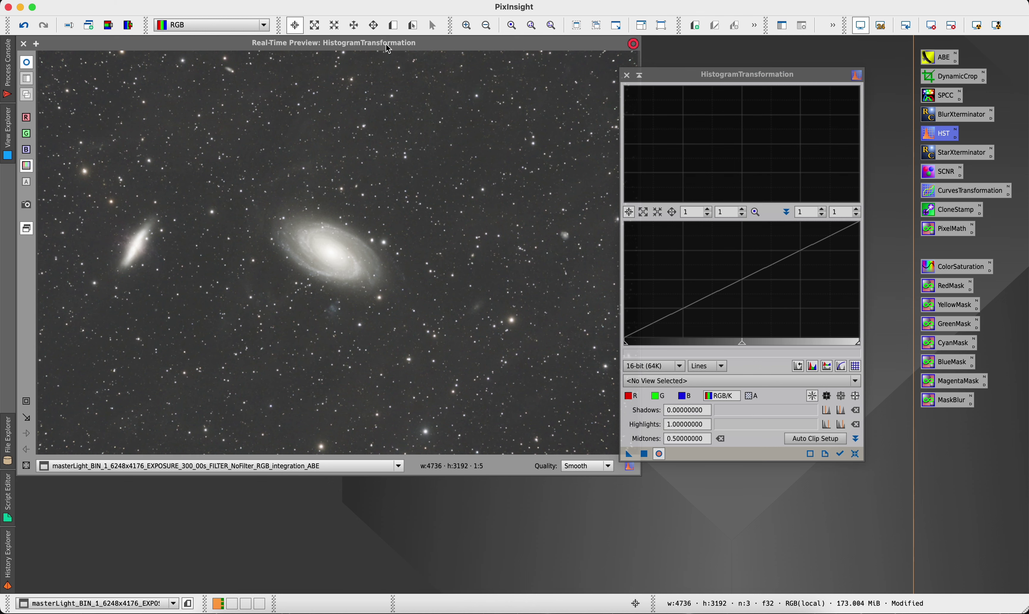
{"action": "left_click_drag", "start_coordinate": [388, 49], "coordinate": [388, 85]}
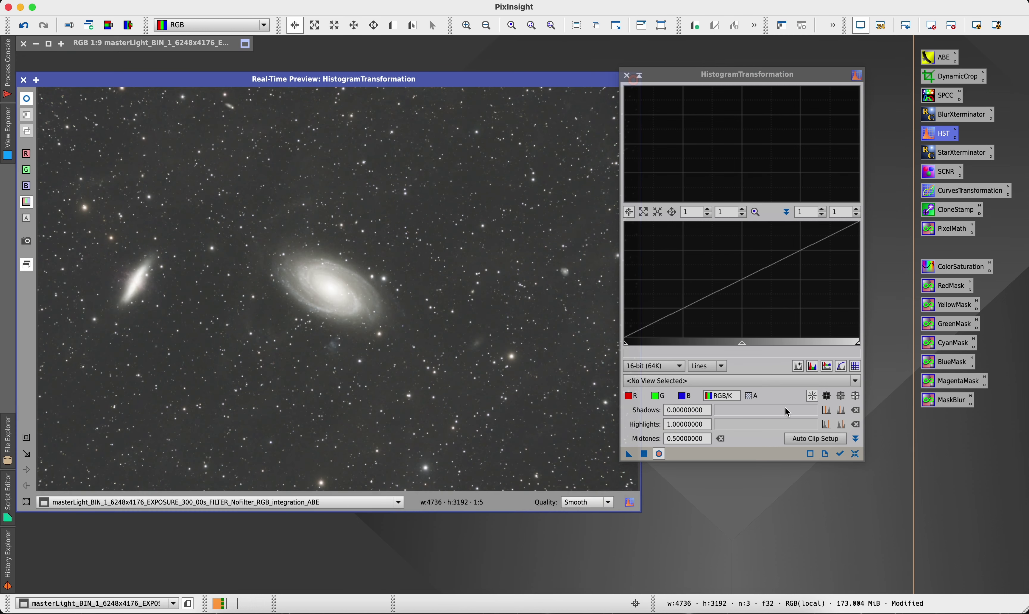
{"action": "left_click", "coordinate": [931, 26]}
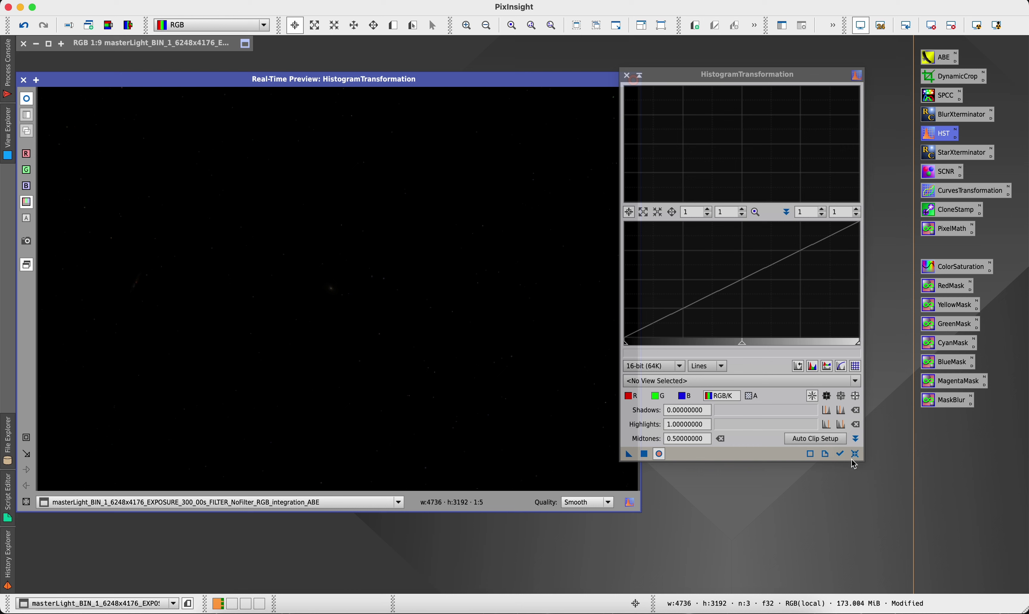
Step: Apply a first HistogramTransformation stretch with midtones at about 0.048, and reset the process settings
{"action": "left_click", "coordinate": [817, 441]}
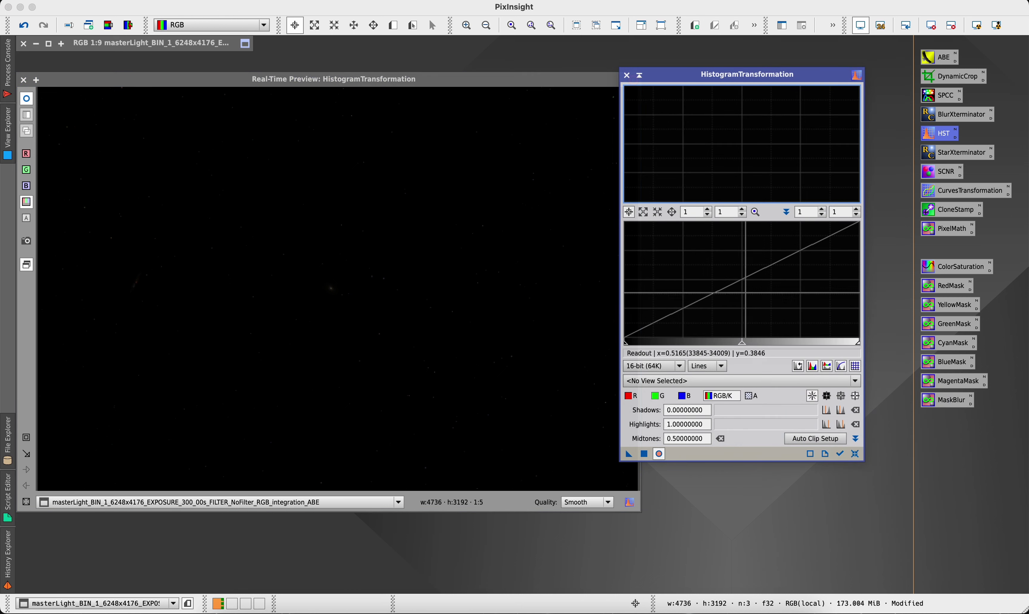
{"action": "left_click_drag", "start_coordinate": [742, 343], "coordinate": [635, 335]}
{"action": "left_click", "coordinate": [644, 454]}
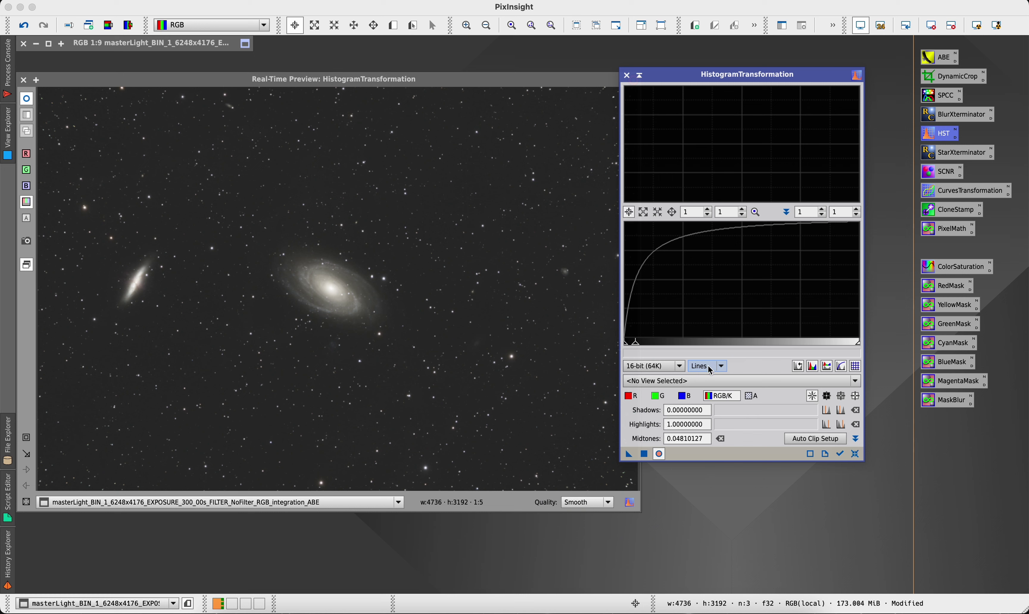
{"action": "left_click", "coordinate": [854, 455]}
Step: Load the ABE image's histogram into HistogramTransformation and apply a second stretch with midtones at about 0.172
{"action": "left_click_drag", "start_coordinate": [740, 343], "coordinate": [665, 318]}
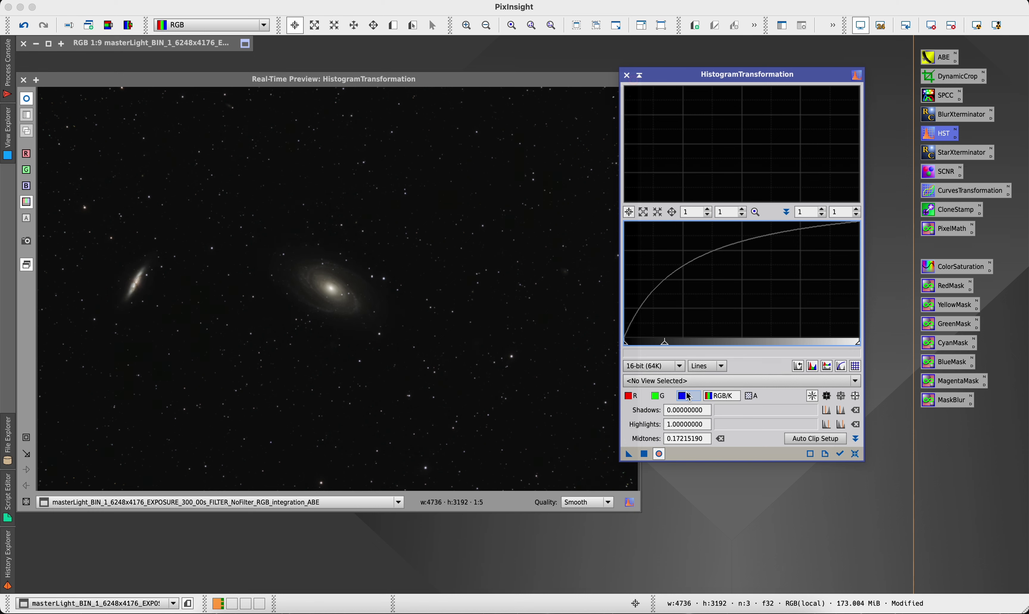
{"action": "left_click", "coordinate": [697, 381]}
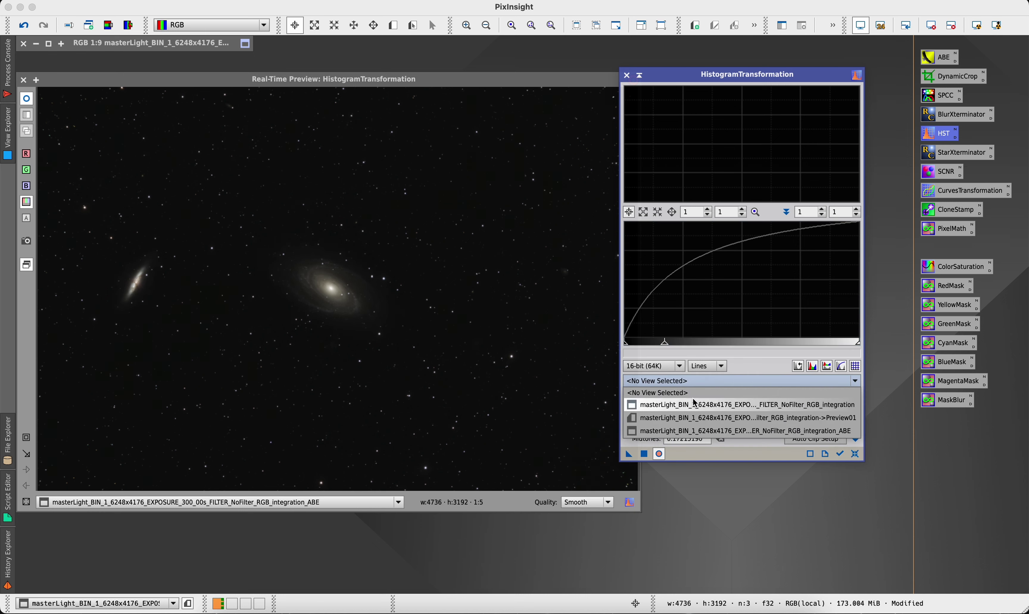
{"action": "left_click", "coordinate": [699, 431]}
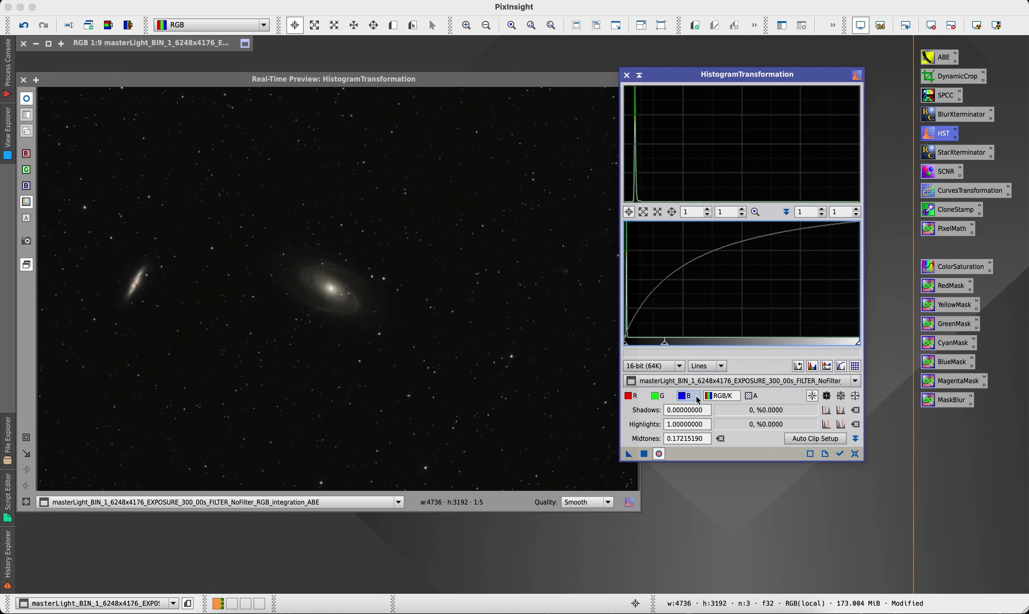
{"action": "mouse_move", "coordinate": [662, 348]}
{"action": "left_mouse_down"}
{"action": "mouse_move", "coordinate": [623, 346]}
{"action": "mouse_move", "coordinate": [664, 343]}
{"action": "left_mouse_up"}
{"action": "left_click", "coordinate": [644, 453]}
Step: Apply a further, milder midtones stretch to brighten the galaxies, reset HistogramTransformation, and close the real-time preview
{"action": "left_click", "coordinate": [720, 439]}
{"action": "left_click_drag", "start_coordinate": [742, 343], "coordinate": [703, 343]}
{"action": "left_click_drag", "start_coordinate": [625, 343], "coordinate": [627, 343]}
{"action": "left_click_drag", "start_coordinate": [703, 343], "coordinate": [628, 343]}
{"action": "mouse_move", "coordinate": [858, 343]}
{"action": "left_mouse_down"}
{"action": "mouse_move", "coordinate": [777, 339]}
{"action": "mouse_move", "coordinate": [859, 340]}
{"action": "left_mouse_up"}
{"action": "left_click_drag", "start_coordinate": [688, 343], "coordinate": [734, 344]}
{"action": "left_click", "coordinate": [644, 453]}
{"action": "left_click", "coordinate": [855, 454]}
{"action": "left_click_drag", "start_coordinate": [624, 343], "coordinate": [629, 346]}
{"action": "left_click_drag", "start_coordinate": [629, 453], "coordinate": [467, 205]}
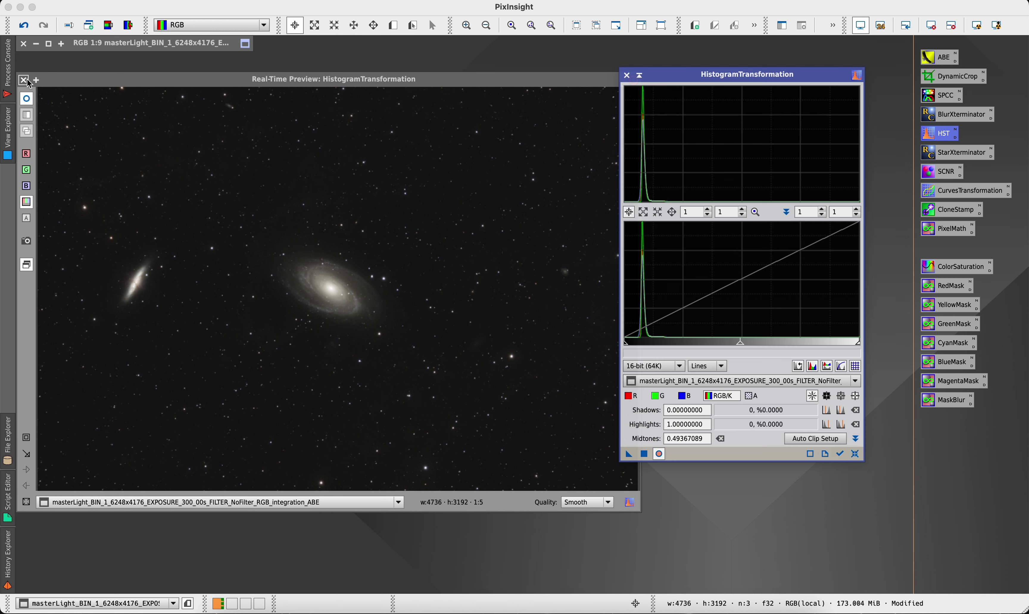
{"action": "left_click", "coordinate": [24, 79]}
Step: Examine the detail and color of the edge-on galaxy and the spiral galaxy's core and arms in the stretched image
{"action": "scroll", "coordinate": [285, 253], "scroll_direction": "up", "scroll_amount": 4}
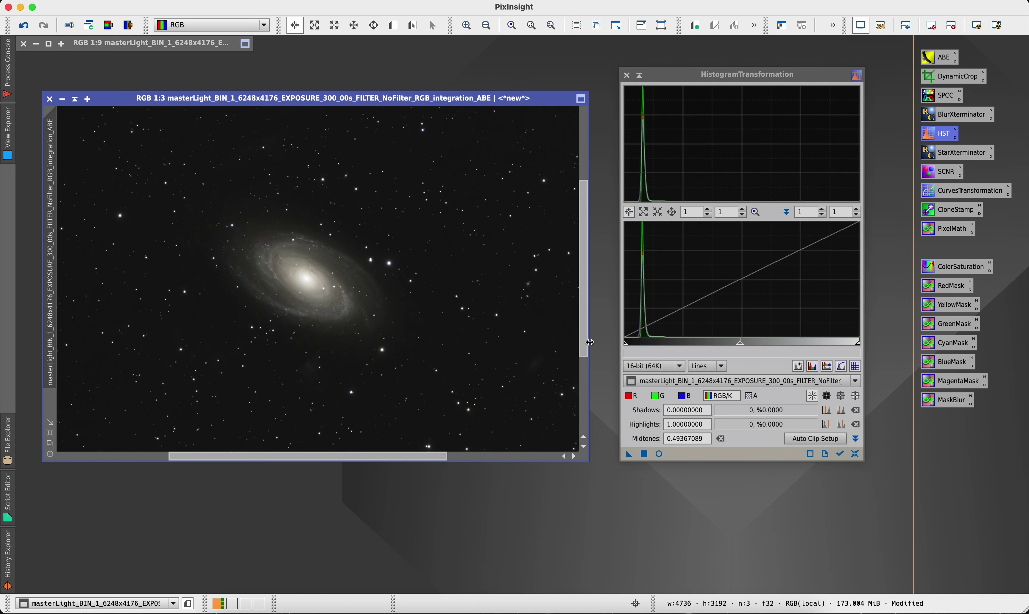
{"action": "left_click_drag", "start_coordinate": [366, 457], "coordinate": [179, 458]}
{"action": "scroll", "coordinate": [196, 237], "scroll_direction": "up", "scroll_amount": 2}
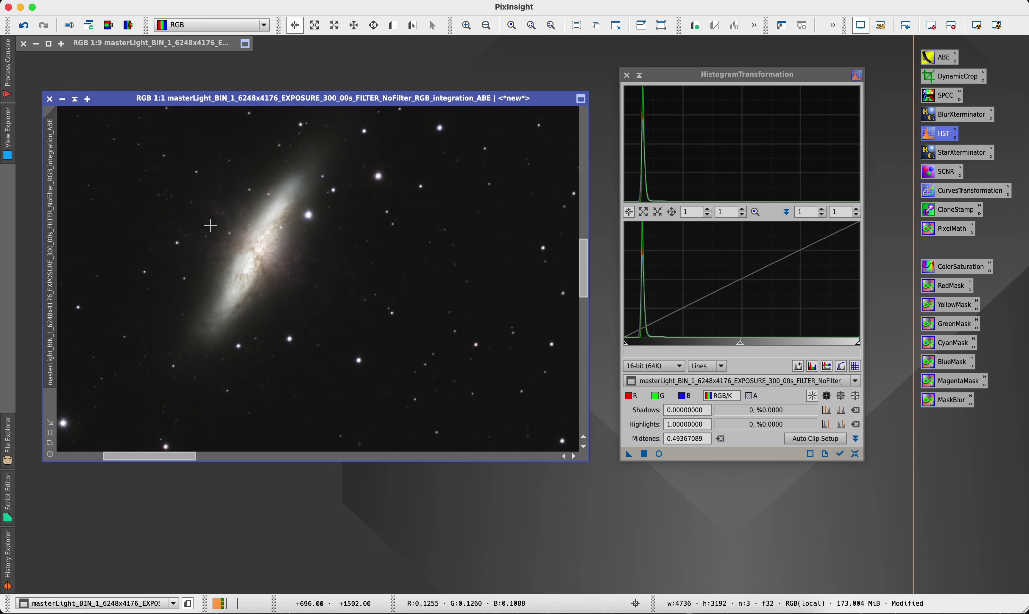
{"action": "scroll", "coordinate": [261, 280], "scroll_direction": "down", "scroll_amount": 2}
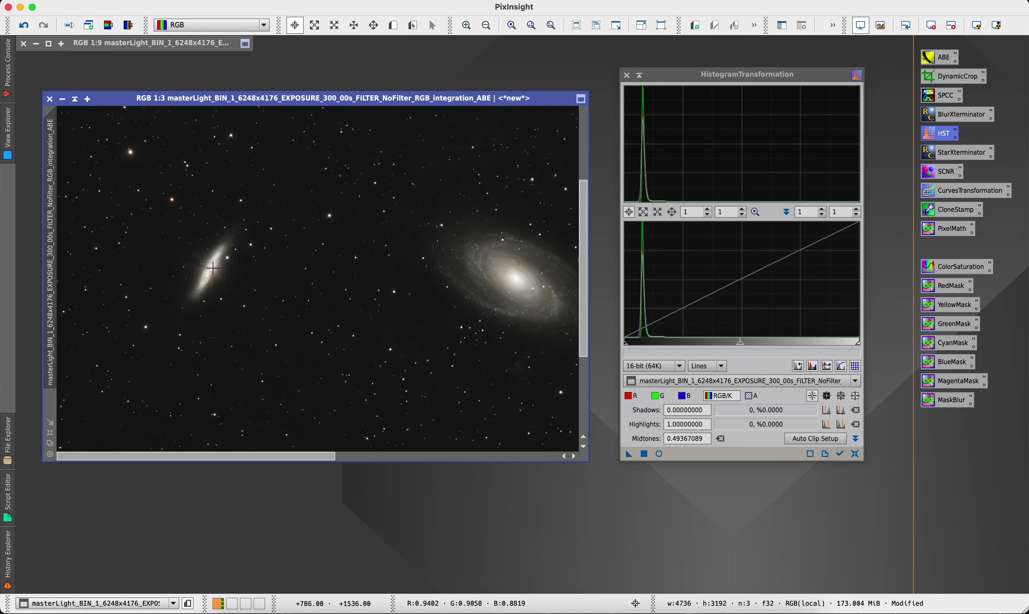
{"action": "scroll", "coordinate": [293, 285], "scroll_direction": "up", "scroll_amount": 1}
{"action": "left_click_drag", "start_coordinate": [280, 457], "coordinate": [373, 457]}
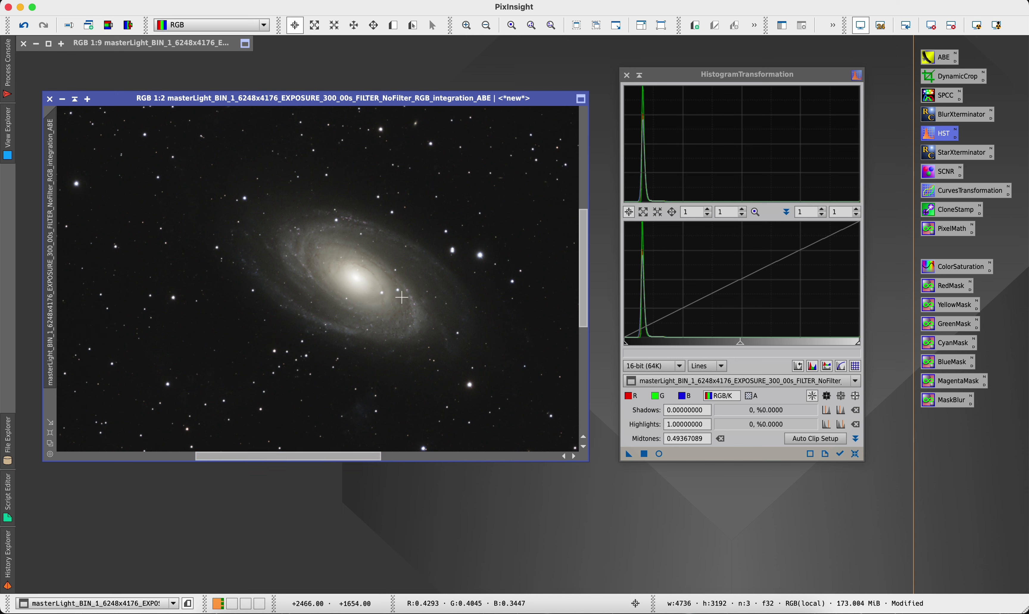
{"action": "scroll", "coordinate": [376, 277], "scroll_direction": "up", "scroll_amount": 2}
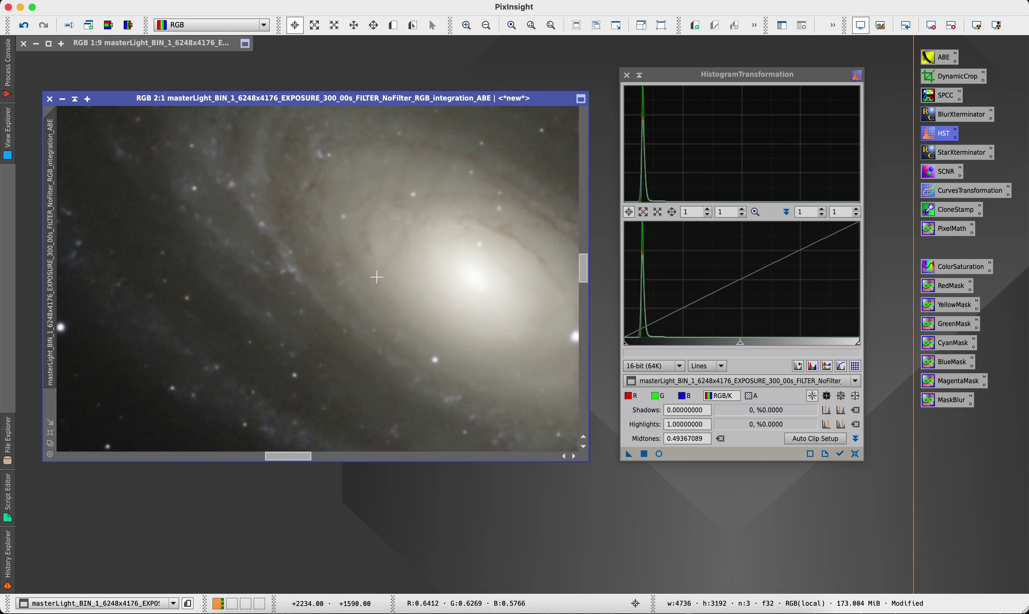
{"action": "scroll", "coordinate": [401, 390], "scroll_direction": "down", "scroll_amount": 1}
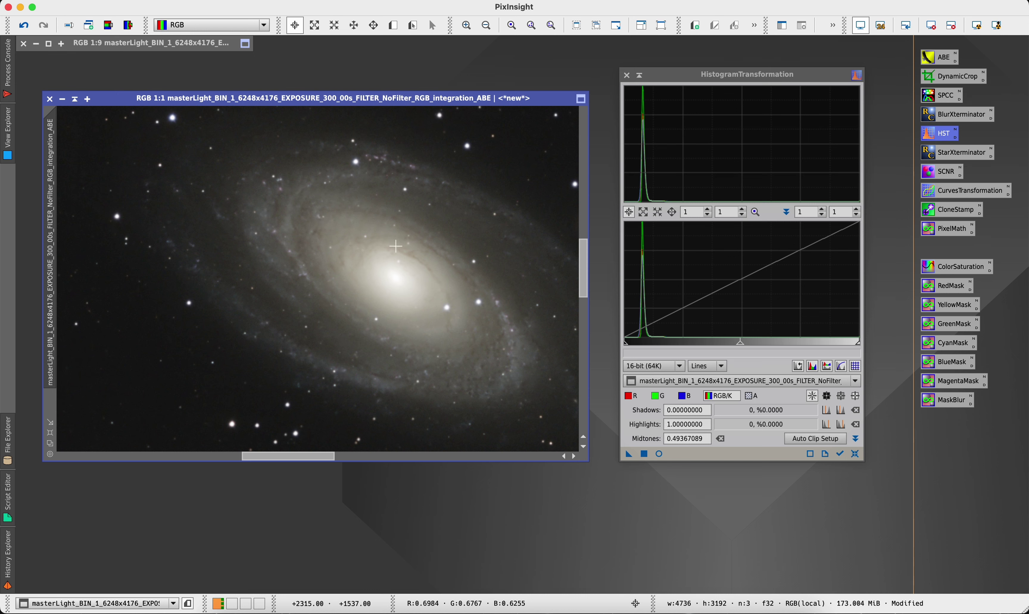
Step: Examine the star field and faint small galaxies beyond the spiral, and compare both main galaxies in the stretched image
{"action": "scroll", "coordinate": [395, 266], "scroll_direction": "down", "scroll_amount": 4}
{"action": "left_click_drag", "start_coordinate": [449, 457], "coordinate": [510, 459]}
{"action": "scroll", "coordinate": [510, 259], "scroll_direction": "up", "scroll_amount": 2}
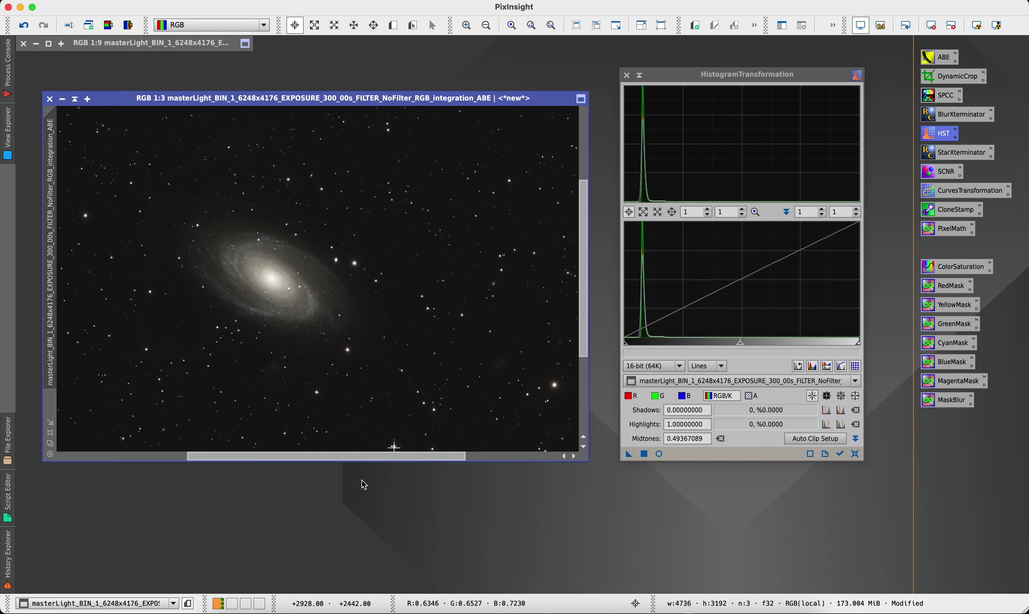
{"action": "left_click_drag", "start_coordinate": [336, 463], "coordinate": [456, 443]}
{"action": "scroll", "coordinate": [467, 285], "scroll_direction": "up", "scroll_amount": 3}
{"action": "scroll", "coordinate": [414, 303], "scroll_direction": "down", "scroll_amount": 1}
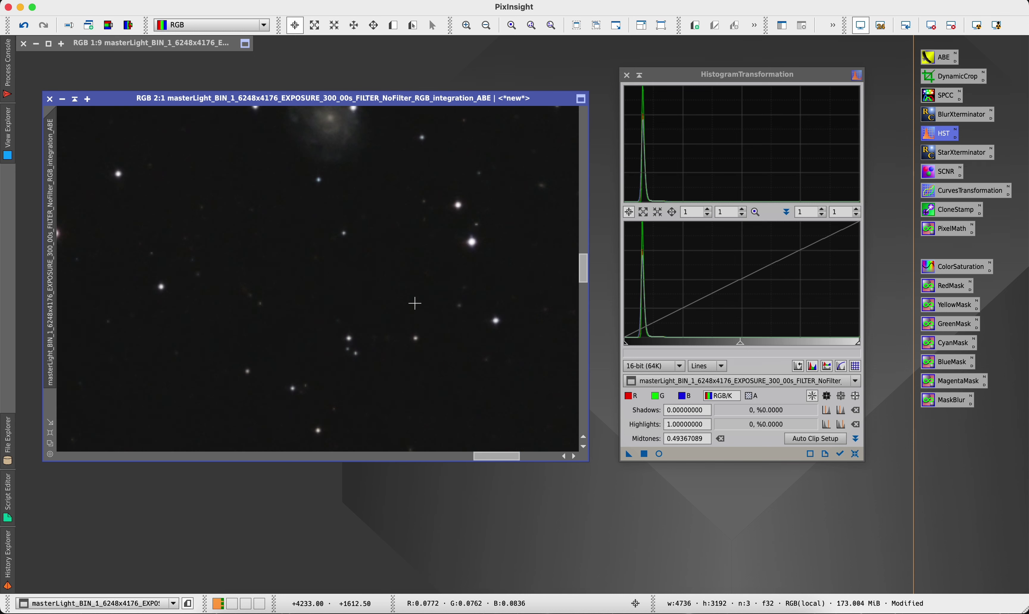
{"action": "scroll", "coordinate": [414, 304], "scroll_direction": "up", "scroll_amount": 3}
{"action": "scroll", "coordinate": [310, 203], "scroll_direction": "down", "scroll_amount": 2}
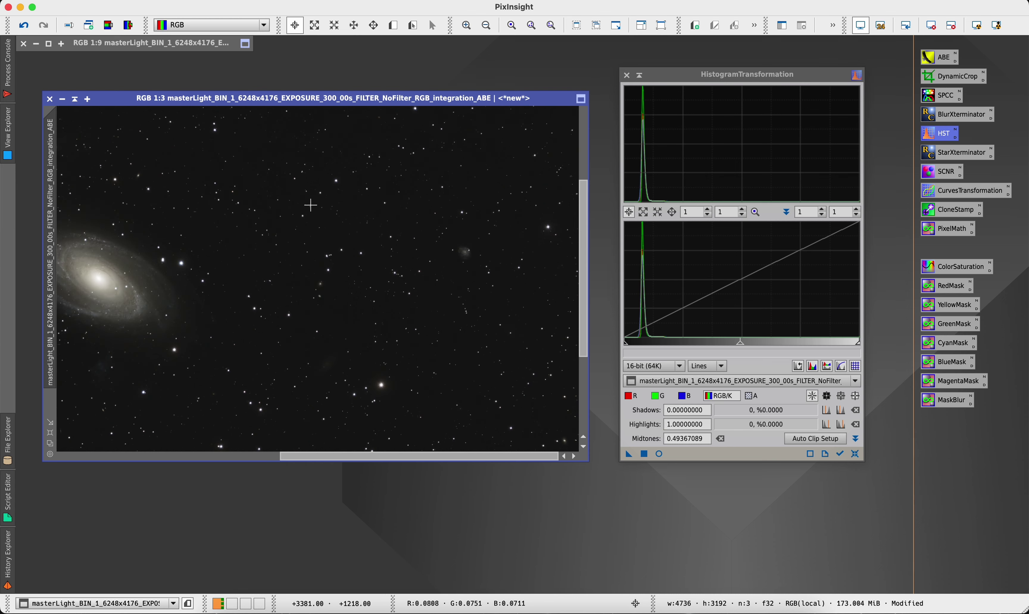
{"action": "scroll", "coordinate": [343, 316], "scroll_direction": "down", "scroll_amount": 3}
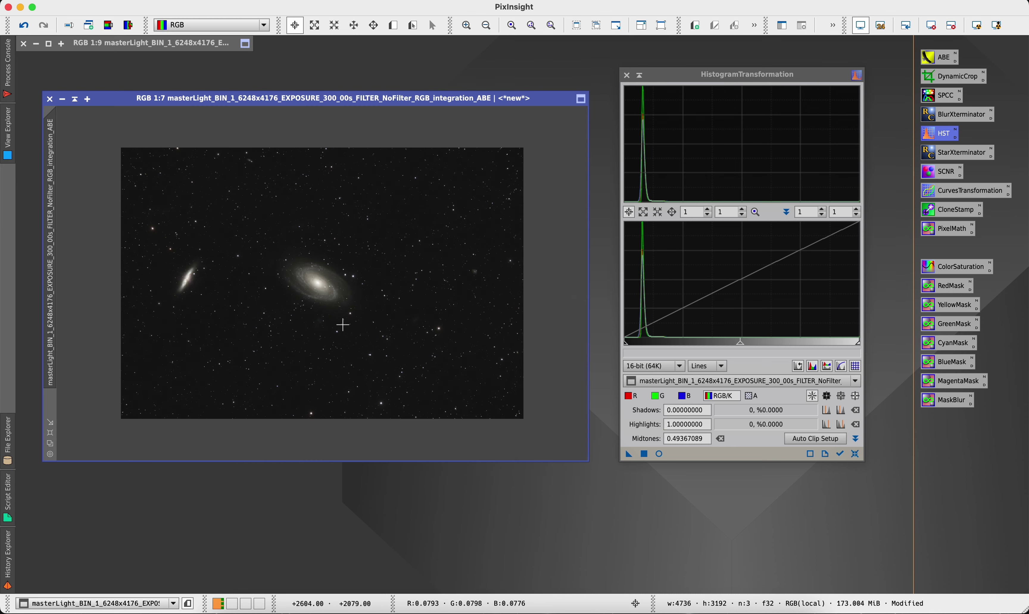
{"action": "scroll", "coordinate": [342, 325], "scroll_direction": "up", "scroll_amount": 2}
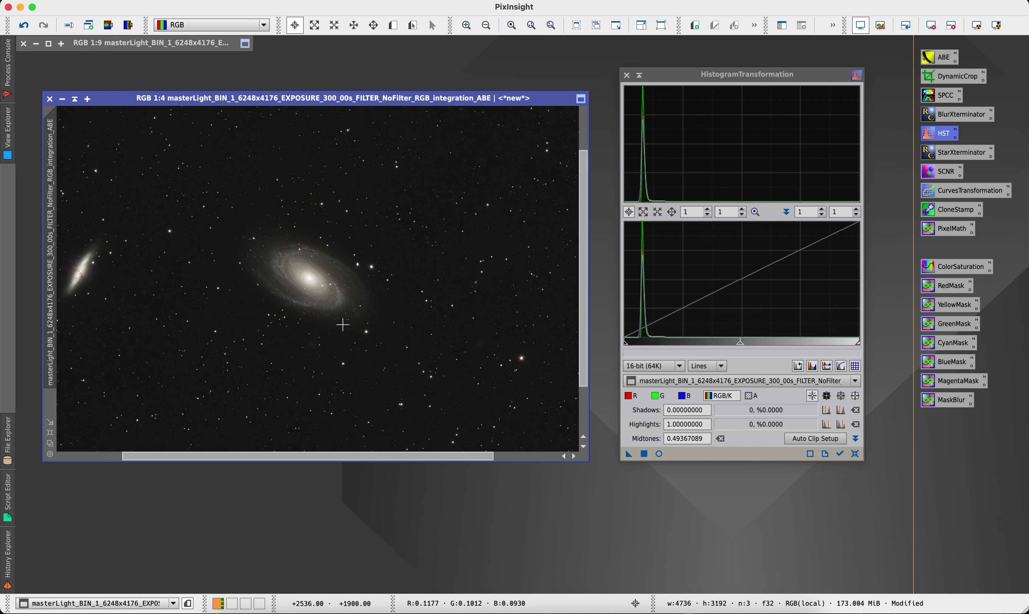
{"action": "scroll", "coordinate": [302, 280], "scroll_direction": "up", "scroll_amount": 2}
{"action": "left_click_drag", "start_coordinate": [313, 453], "coordinate": [229, 443]}
{"action": "scroll", "coordinate": [234, 381], "scroll_direction": "down", "scroll_amount": 2}
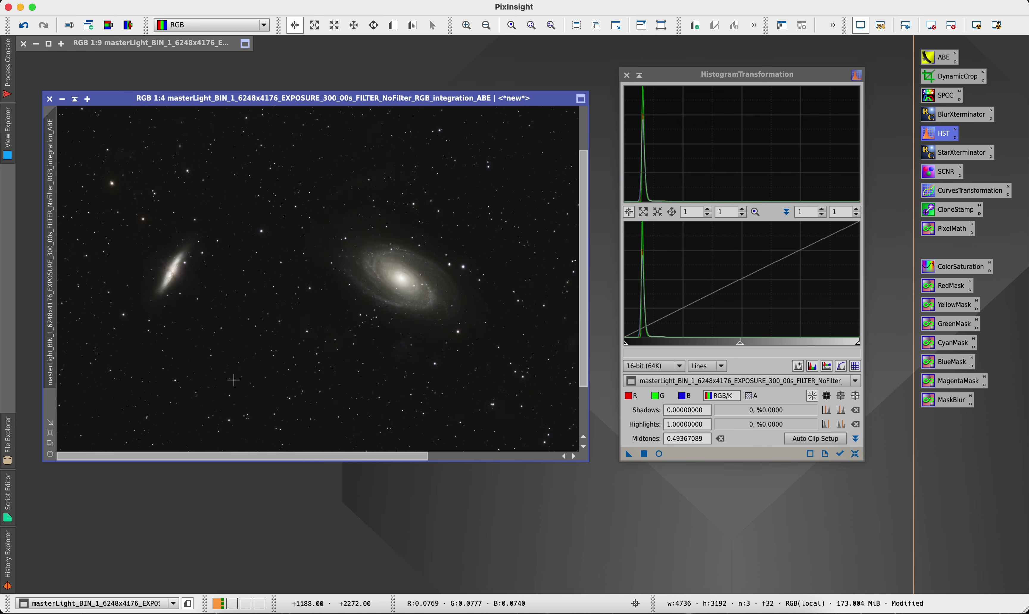
Step: Close HistogramTransformation and check the two galaxies in the stretched ABE image
{"action": "scroll", "coordinate": [233, 380], "scroll_direction": "down", "scroll_amount": 2}
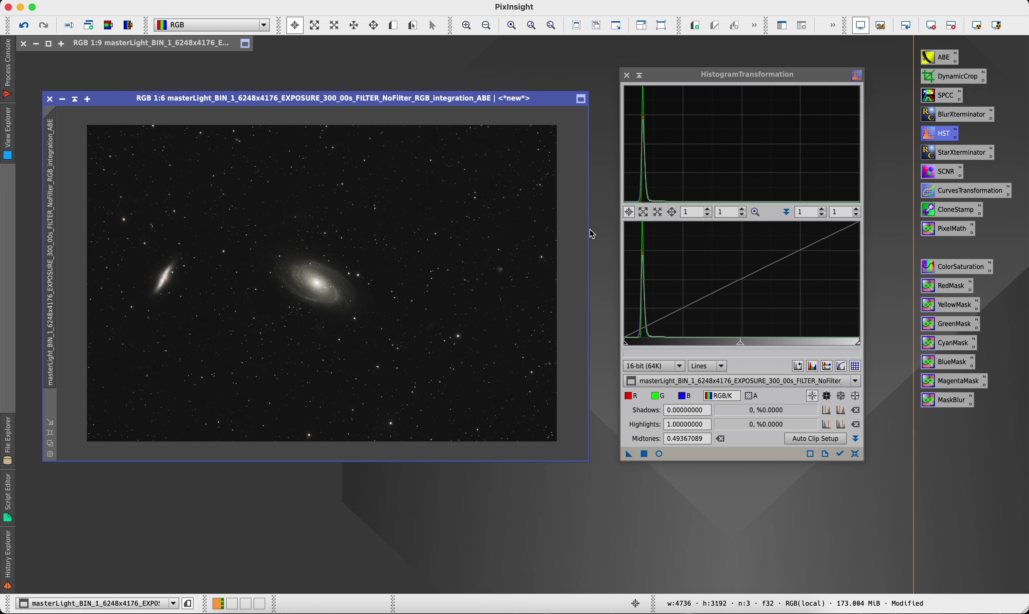
{"action": "left_click", "coordinate": [627, 75]}
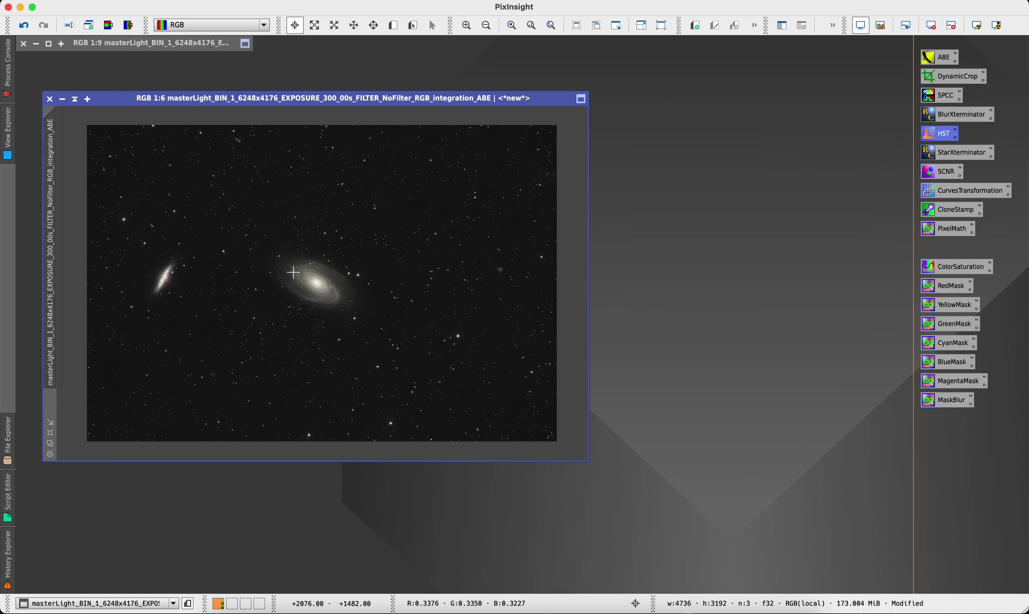
{"action": "scroll", "coordinate": [292, 275], "scroll_direction": "up", "scroll_amount": 4}
{"action": "left_click_drag", "start_coordinate": [248, 457], "coordinate": [197, 445]}
{"action": "scroll", "coordinate": [202, 343], "scroll_direction": "down", "scroll_amount": 3}
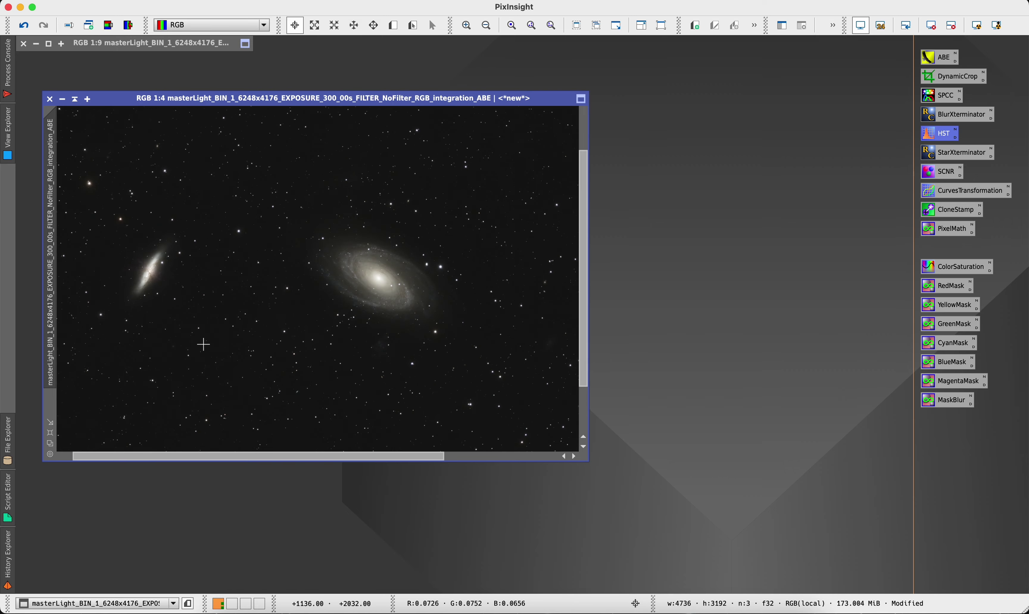
Step: Remove the stars from the ABE image with StarXTerminator, generating a separate star image, and close the tool
{"action": "double_click", "coordinate": [934, 156]}
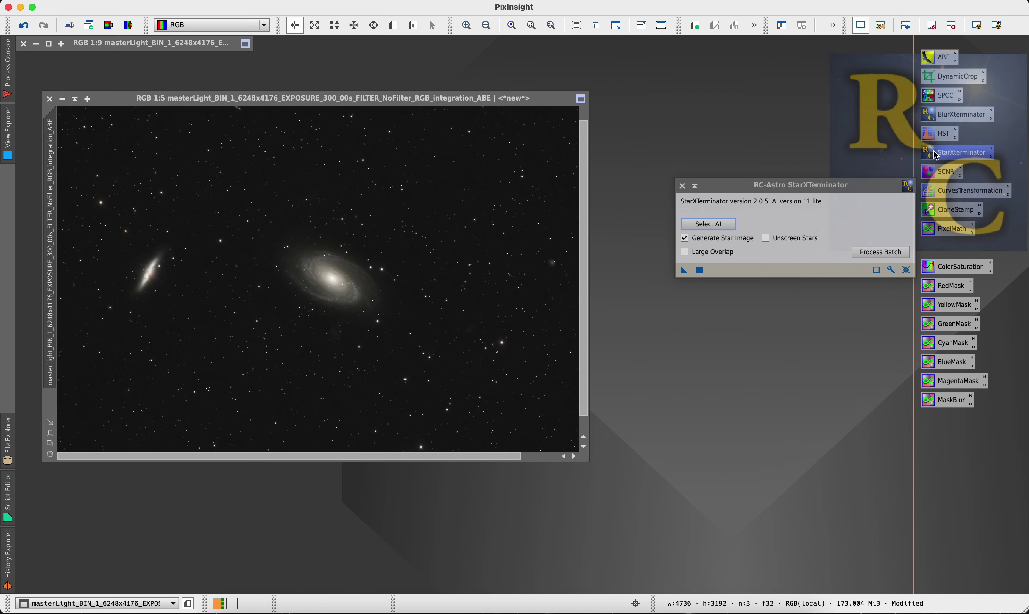
{"action": "left_click_drag", "start_coordinate": [785, 184], "coordinate": [722, 178]}
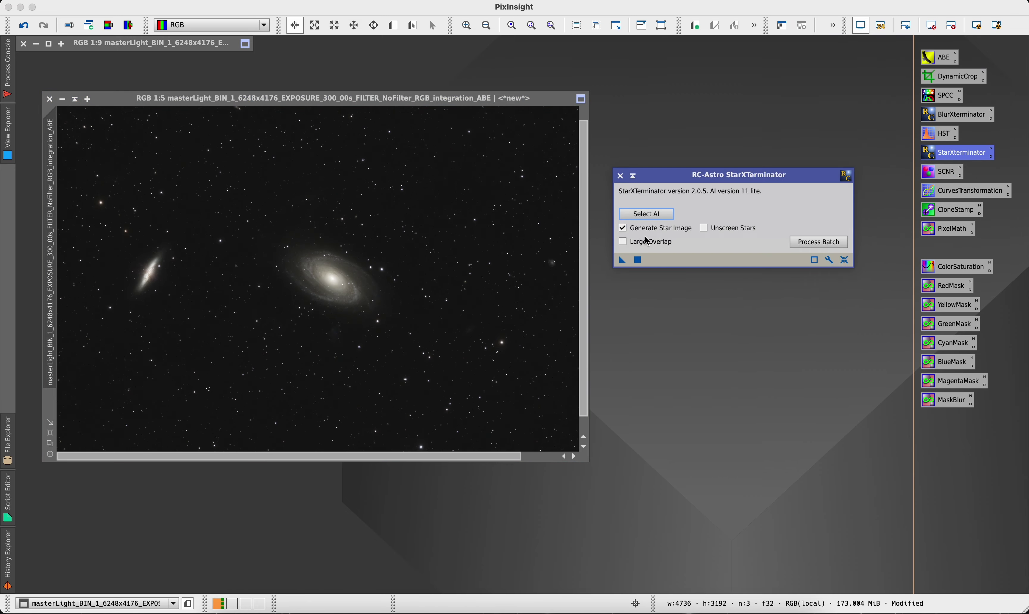
{"action": "left_click_drag", "start_coordinate": [621, 260], "coordinate": [498, 253]}
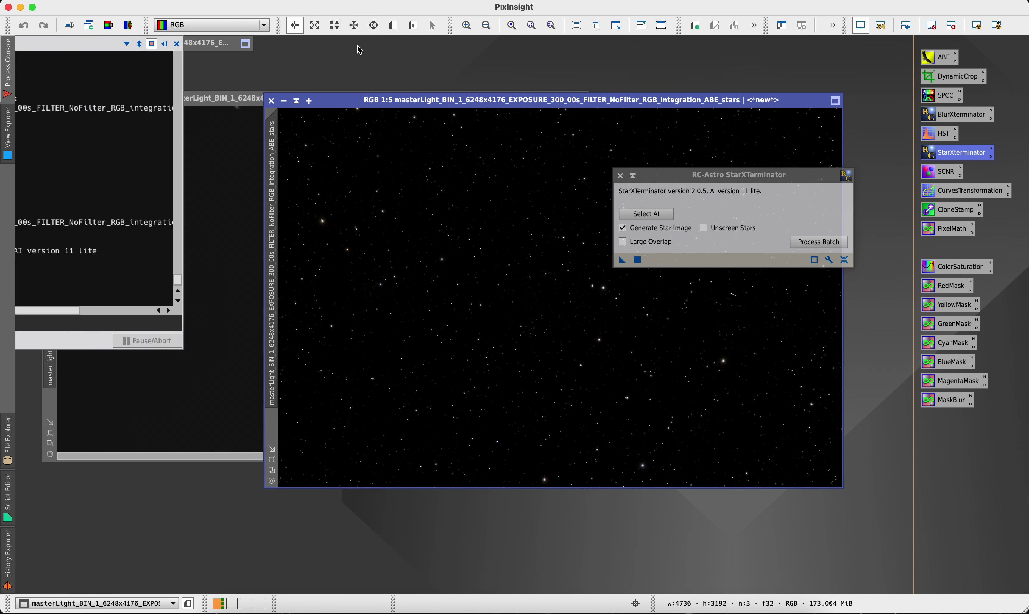
{"action": "left_click_drag", "start_coordinate": [395, 100], "coordinate": [432, 347]}
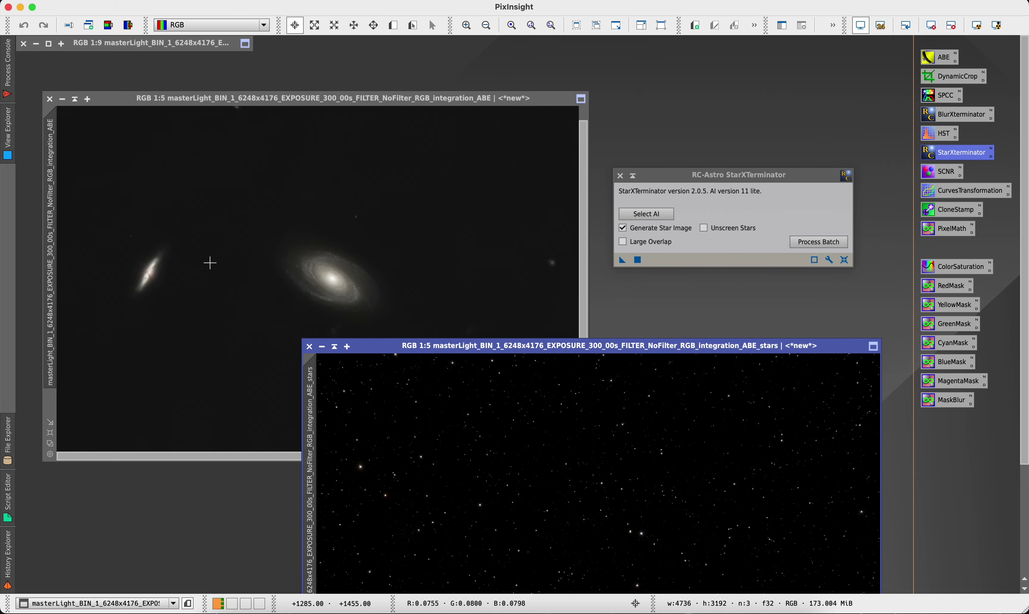
{"action": "left_click_drag", "start_coordinate": [445, 349], "coordinate": [306, 113]}
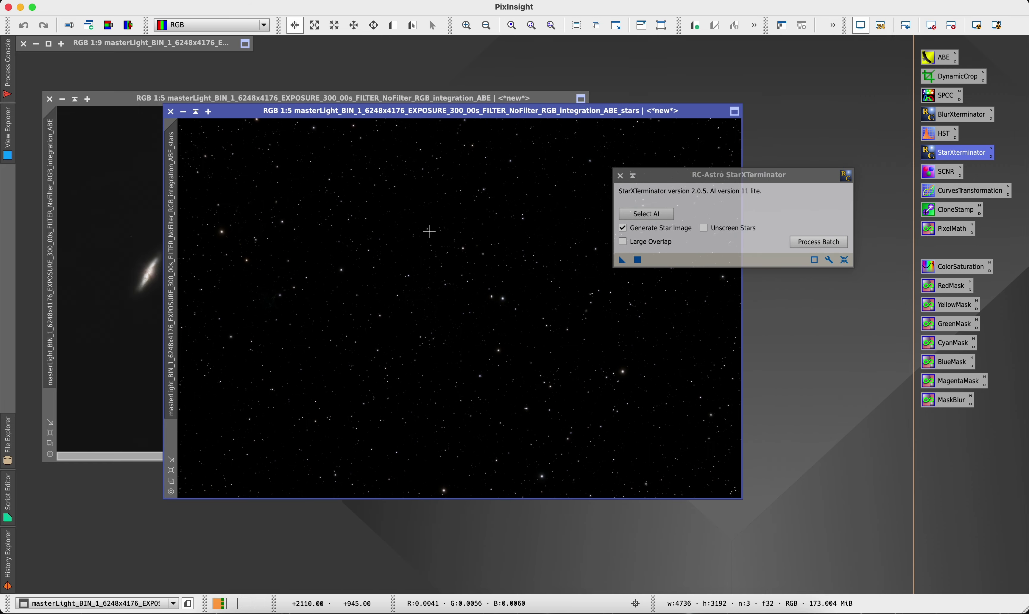
{"action": "left_click", "coordinate": [620, 175]}
Step: Rename the star-only image as stars and collapse its window
{"action": "left_click_drag", "start_coordinate": [592, 113], "coordinate": [622, 120]}
{"action": "right_click", "coordinate": [580, 161]}
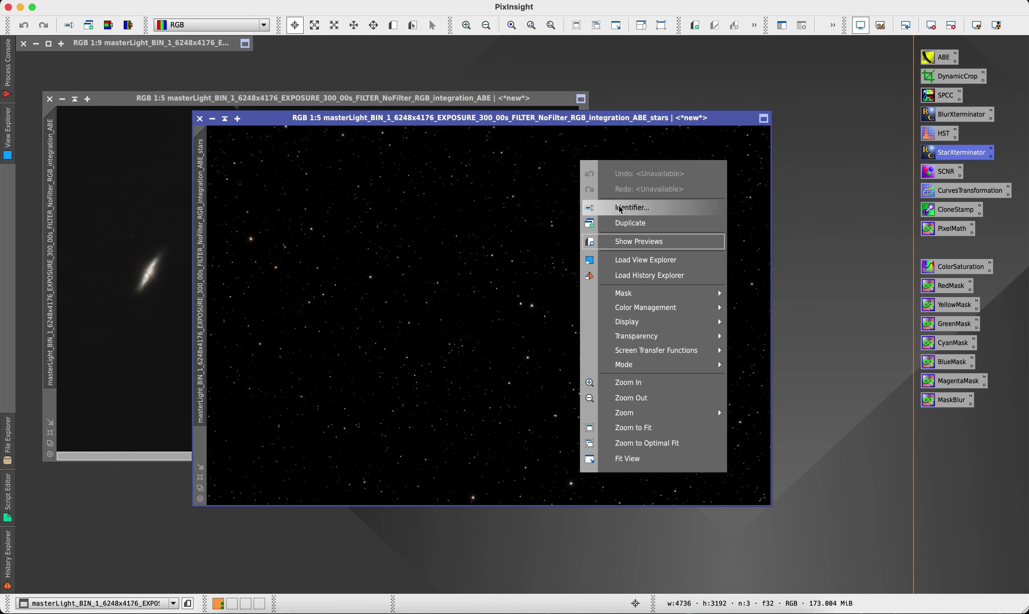
{"action": "left_click", "coordinate": [620, 208]}
{"action": "type", "text": "stars"}
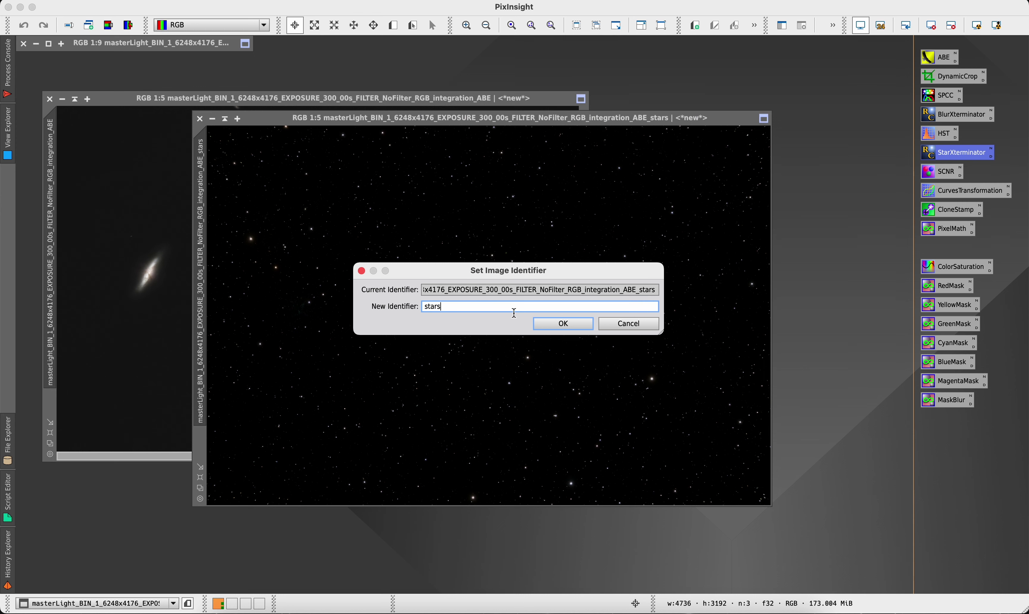
{"action": "left_click", "coordinate": [555, 324]}
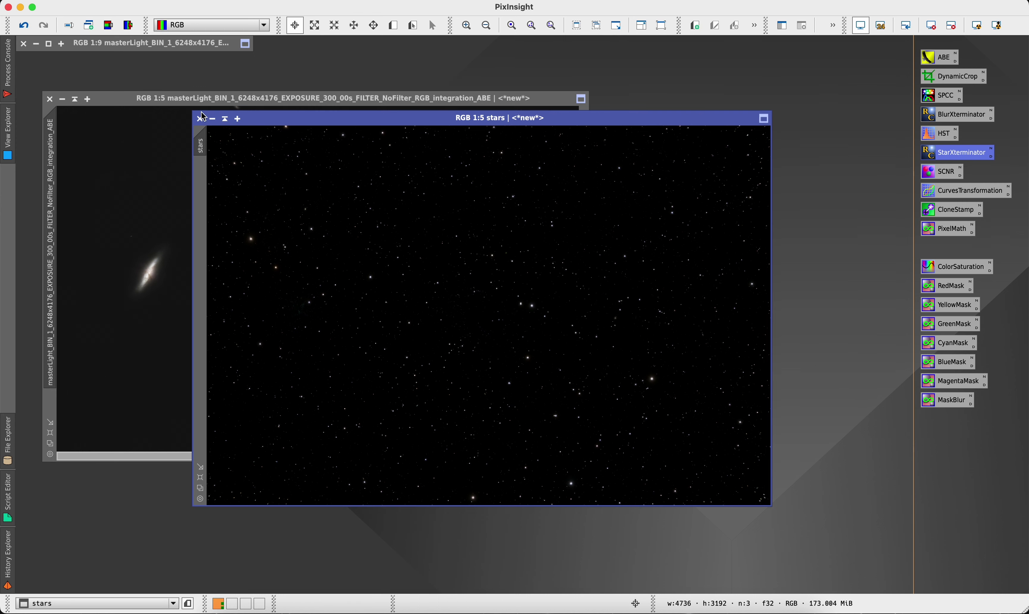
{"action": "left_click", "coordinate": [225, 120]}
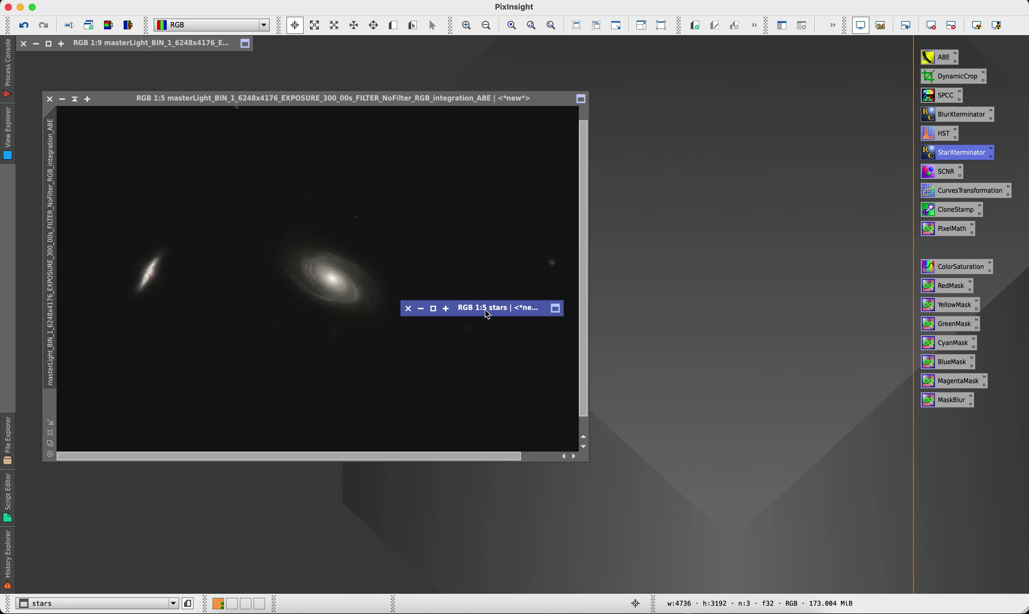
Step: Rename the starless ABE image as galaxy and reposition its window in the workspace
{"action": "right_click", "coordinate": [437, 210]}
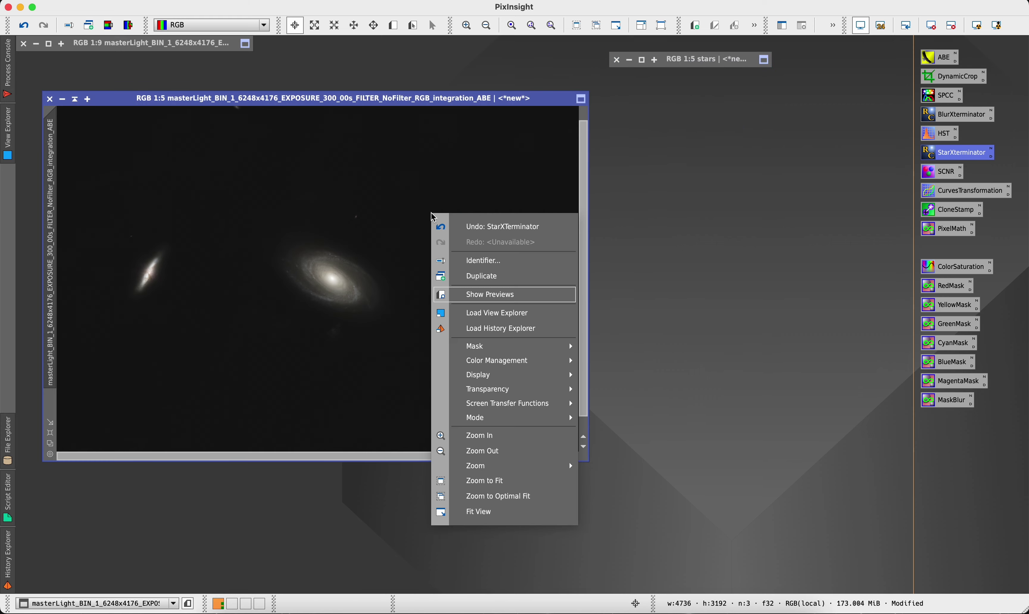
{"action": "left_click", "coordinate": [459, 262]}
{"action": "type", "text": "galaxy"}
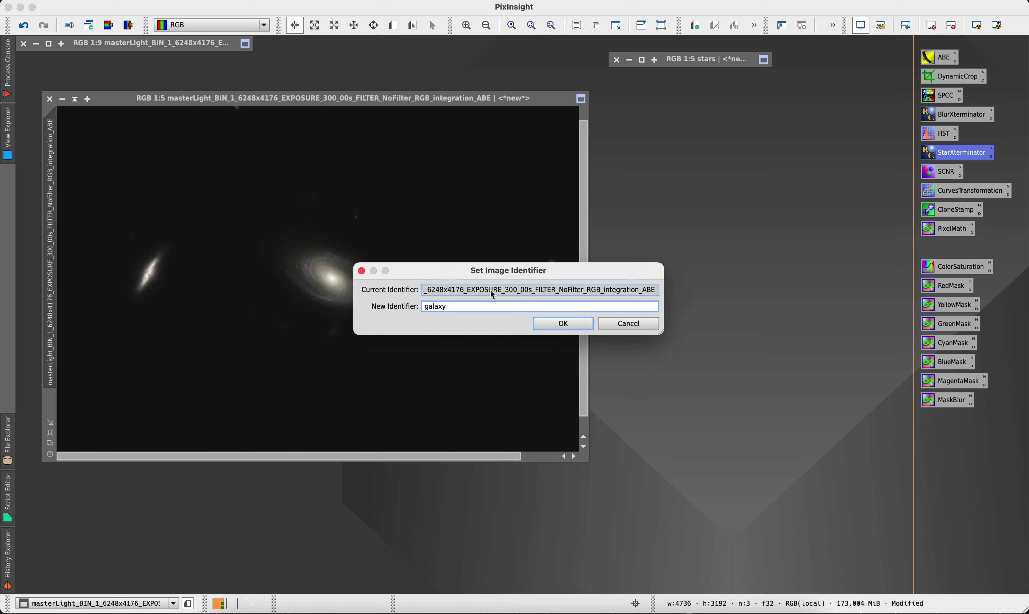
{"action": "left_click", "coordinate": [552, 324]}
{"action": "left_click_drag", "start_coordinate": [430, 109], "coordinate": [497, 146]}
Step: Inspect the starless spiral galaxy and the star field in the separate stars image, and collapse the stars window again
{"action": "scroll", "coordinate": [432, 270], "scroll_direction": "up", "scroll_amount": 4}
{"action": "scroll", "coordinate": [434, 271], "scroll_direction": "down", "scroll_amount": 2}
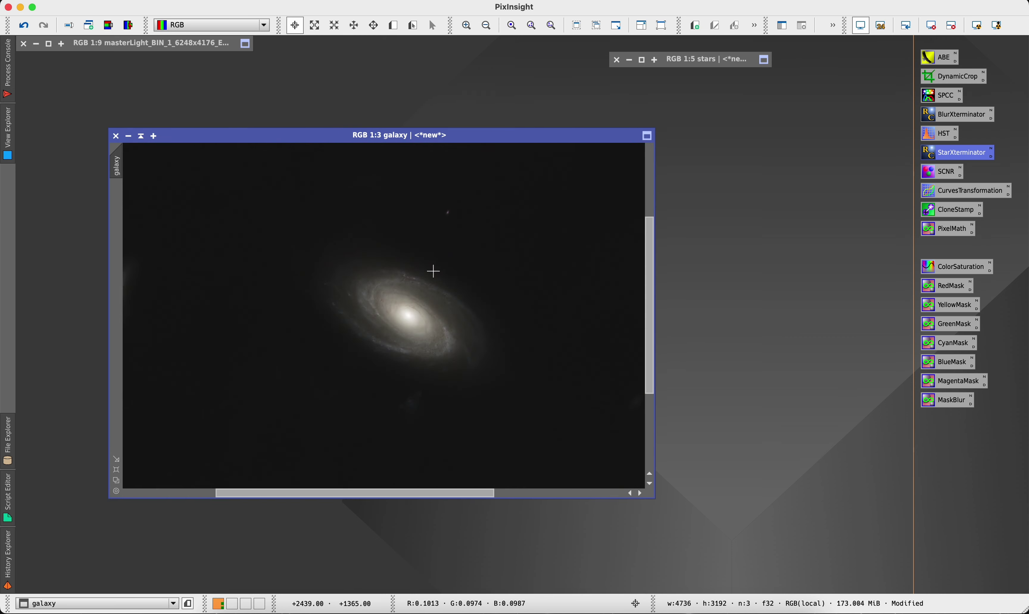
{"action": "scroll", "coordinate": [455, 289], "scroll_direction": "up", "scroll_amount": 1}
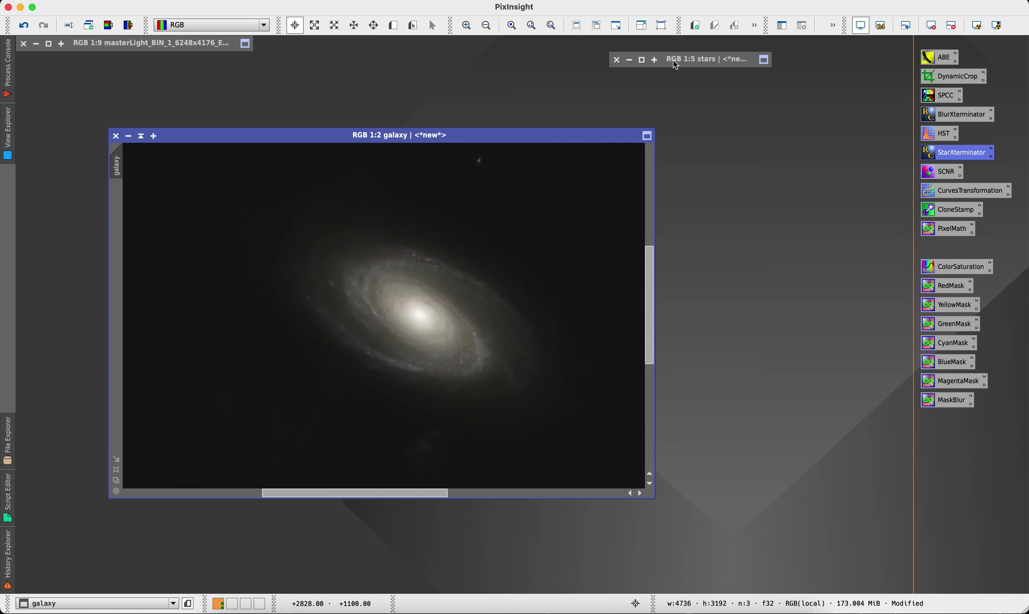
{"action": "scroll", "coordinate": [335, 380], "scroll_direction": "down", "scroll_amount": 2}
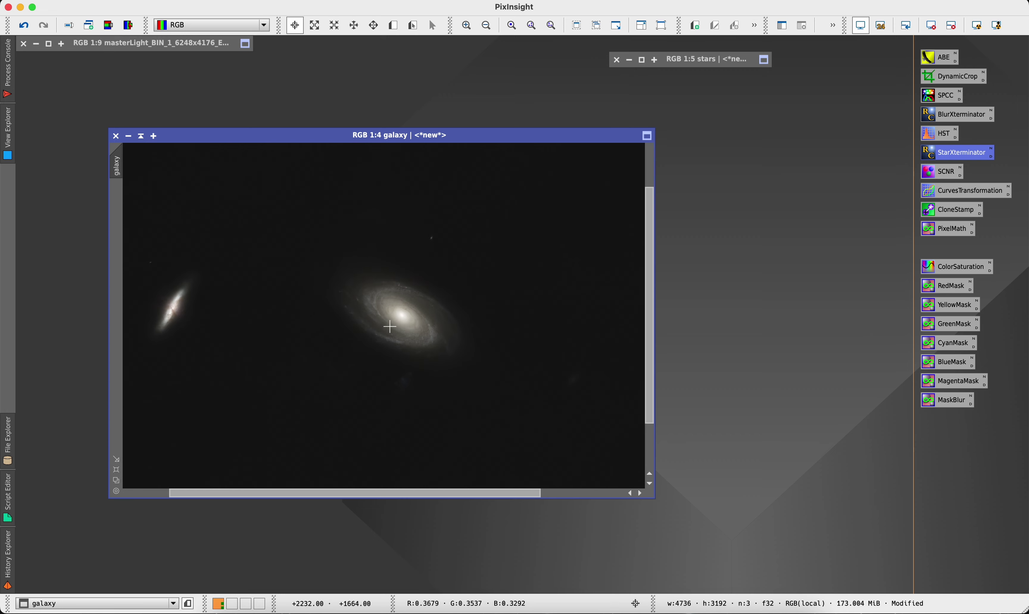
{"action": "left_click", "coordinate": [642, 66]}
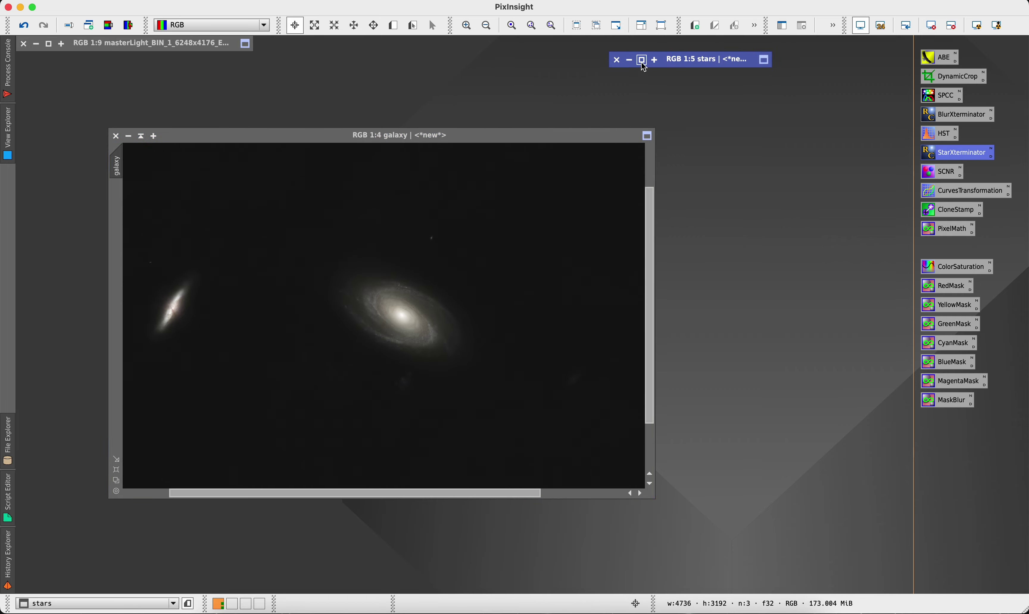
{"action": "left_click", "coordinate": [642, 61]}
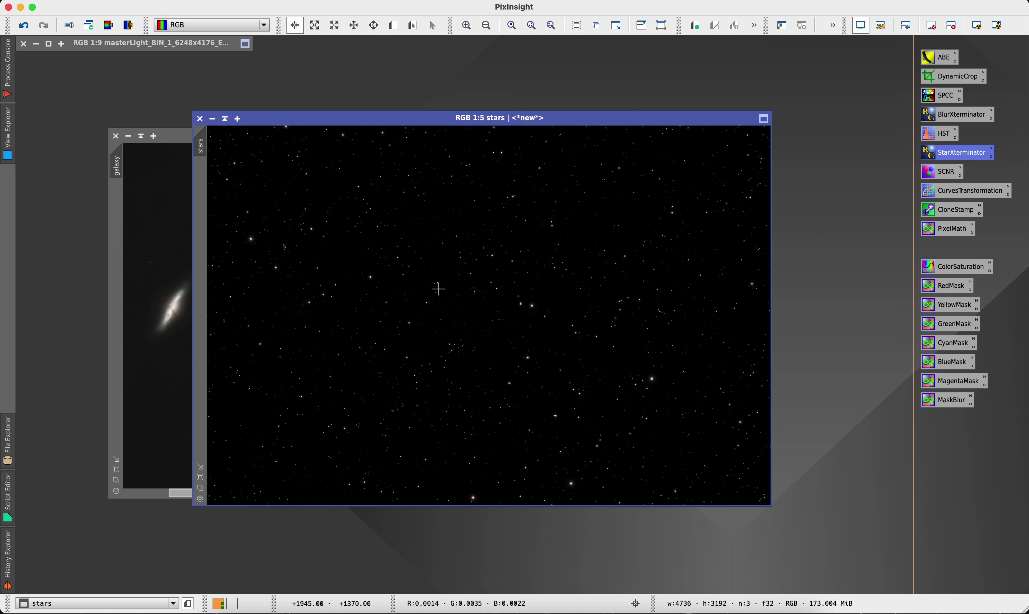
{"action": "scroll", "coordinate": [393, 276], "scroll_direction": "up", "scroll_amount": 4}
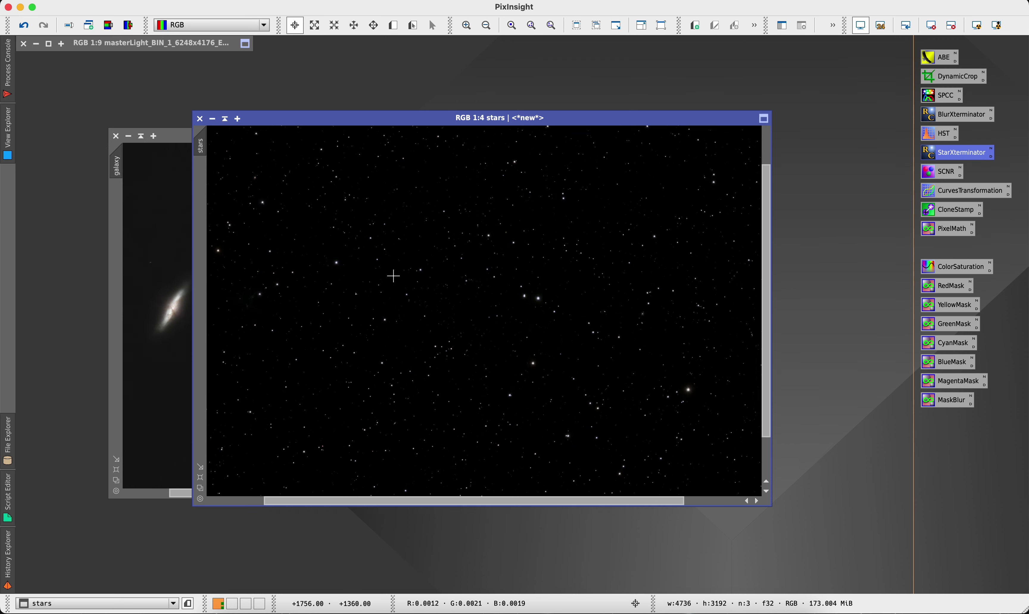
{"action": "scroll", "coordinate": [550, 338], "scroll_direction": "down", "scroll_amount": 3}
{"action": "left_click", "coordinate": [213, 118]}
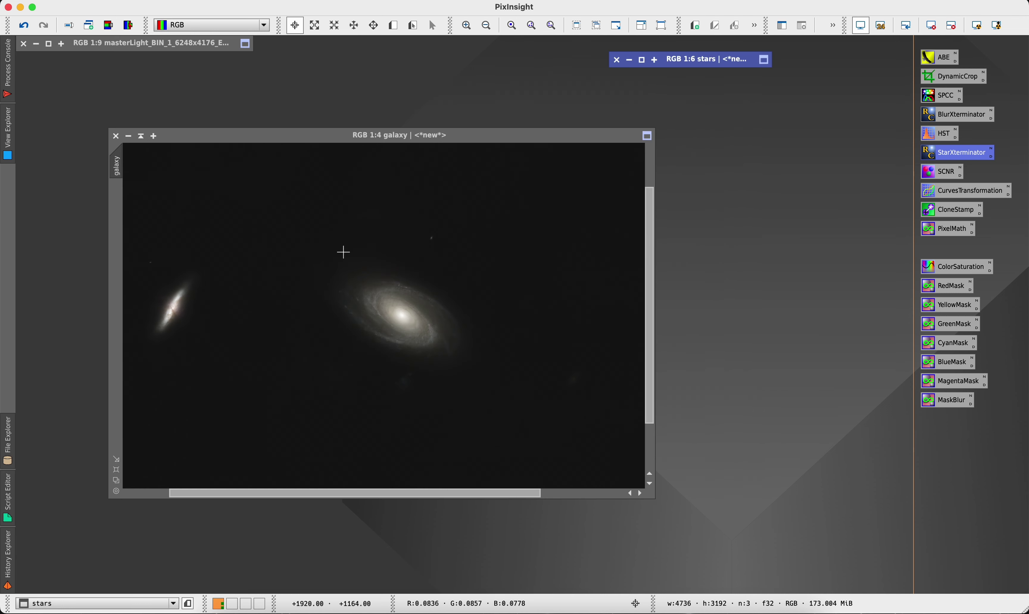
Step: Examine the color and detail of the spiral and edge-on galaxies in the starless galaxy image
{"action": "scroll", "coordinate": [382, 293], "scroll_direction": "up", "scroll_amount": 3}
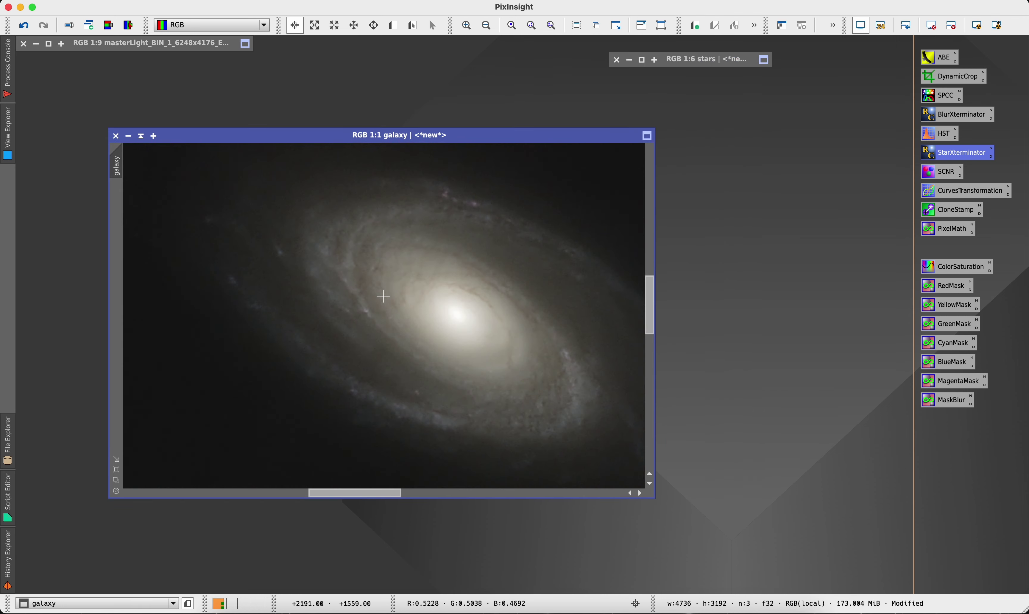
{"action": "scroll", "coordinate": [313, 311], "scroll_direction": "down", "scroll_amount": 2}
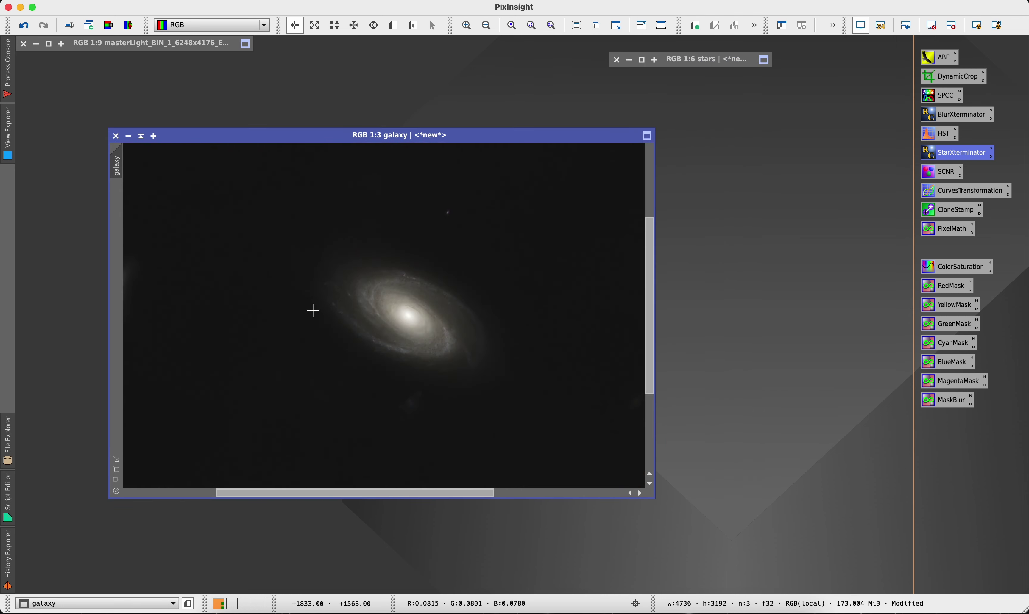
{"action": "scroll", "coordinate": [371, 296], "scroll_direction": "up", "scroll_amount": 1}
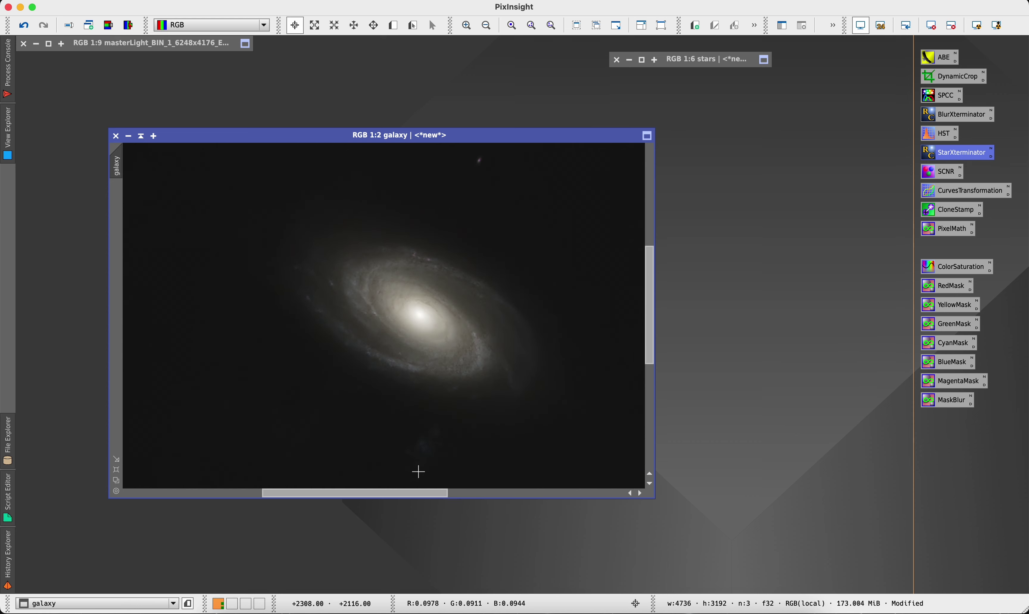
{"action": "left_click_drag", "start_coordinate": [416, 494], "coordinate": [305, 468]}
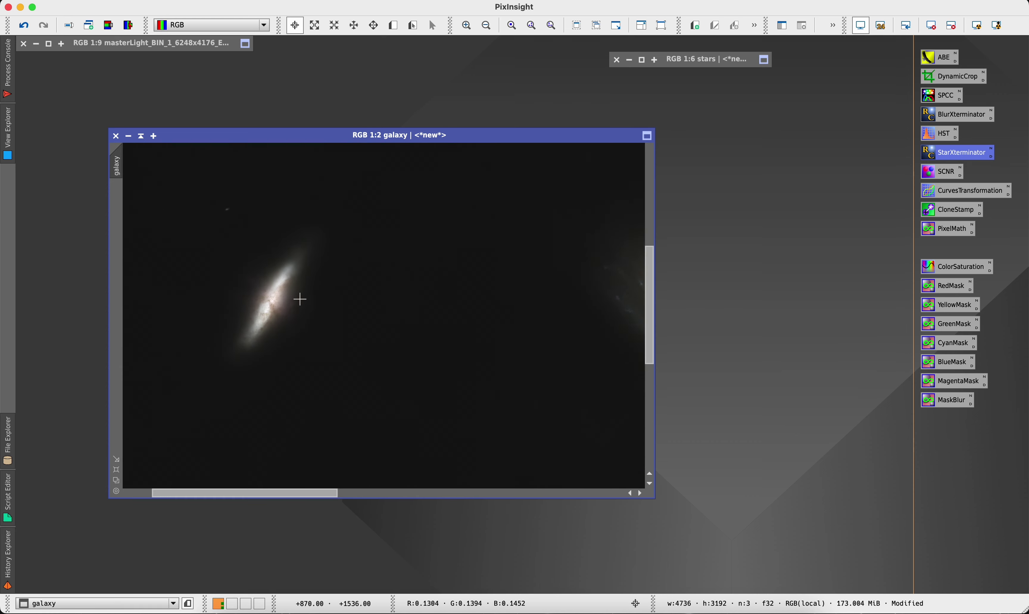
{"action": "left_click_drag", "start_coordinate": [246, 495], "coordinate": [375, 493]}
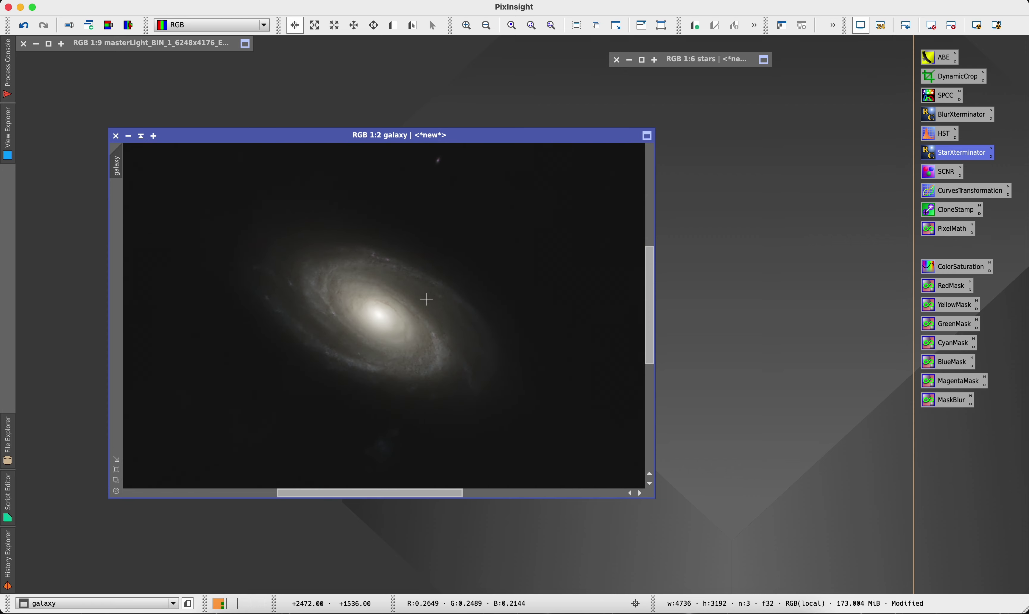
{"action": "scroll", "coordinate": [383, 288], "scroll_direction": "down", "scroll_amount": 2}
{"action": "left_click_drag", "start_coordinate": [317, 494], "coordinate": [260, 495]}
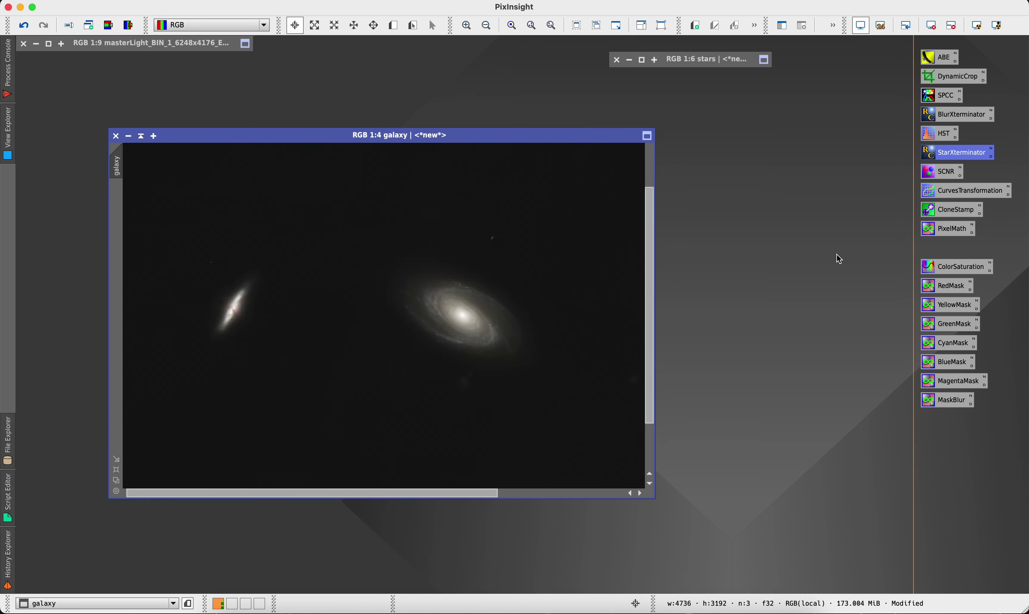
Step: Remove the green cast from the galaxy image using SCNR with Average Neutral protection and an amount of 0.90
{"action": "double_click", "coordinate": [943, 171]}
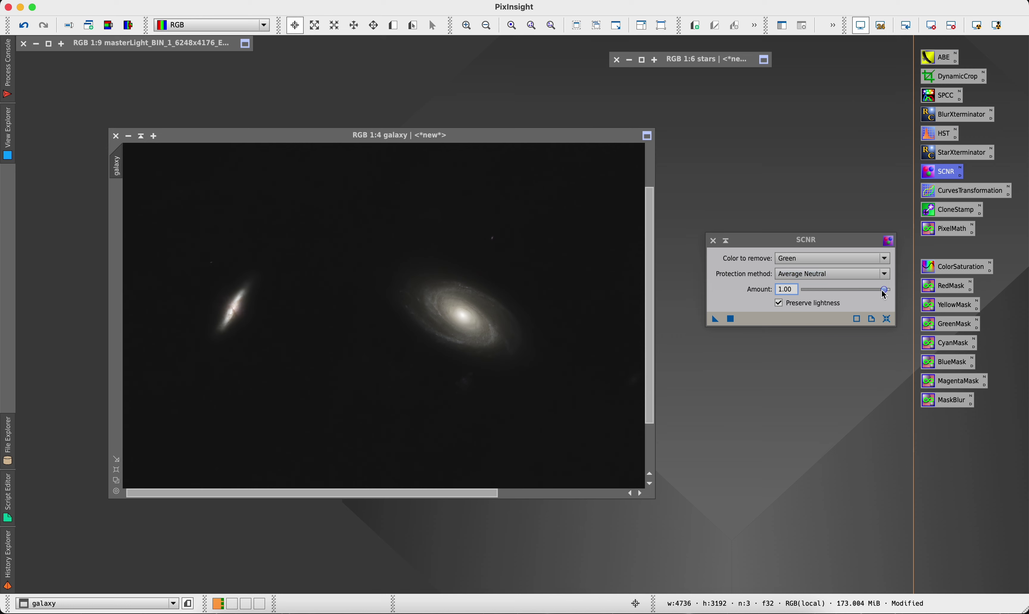
{"action": "left_click_drag", "start_coordinate": [884, 294], "coordinate": [879, 296]}
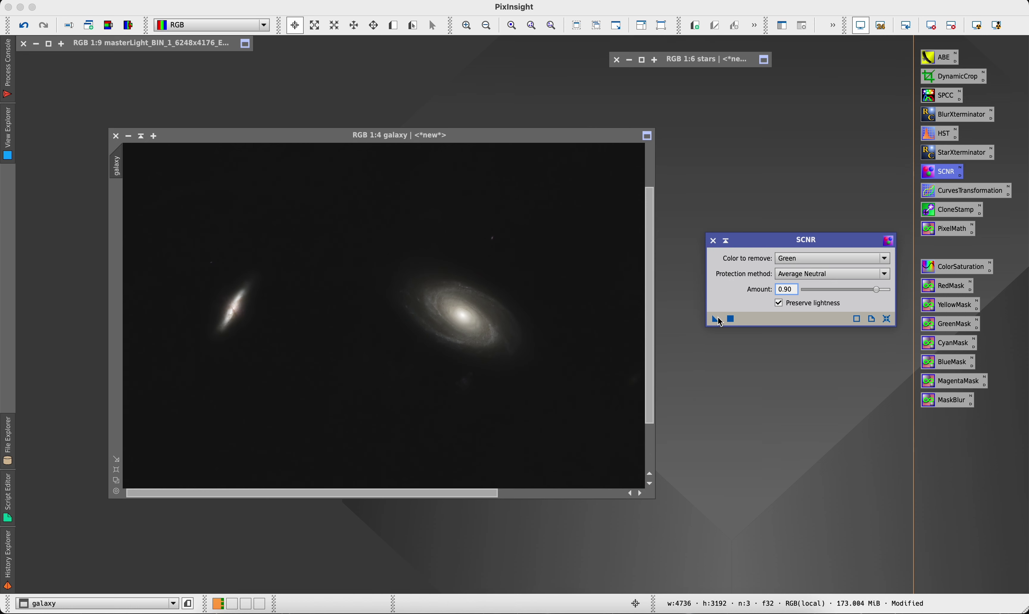
{"action": "left_click_drag", "start_coordinate": [716, 320], "coordinate": [504, 350]}
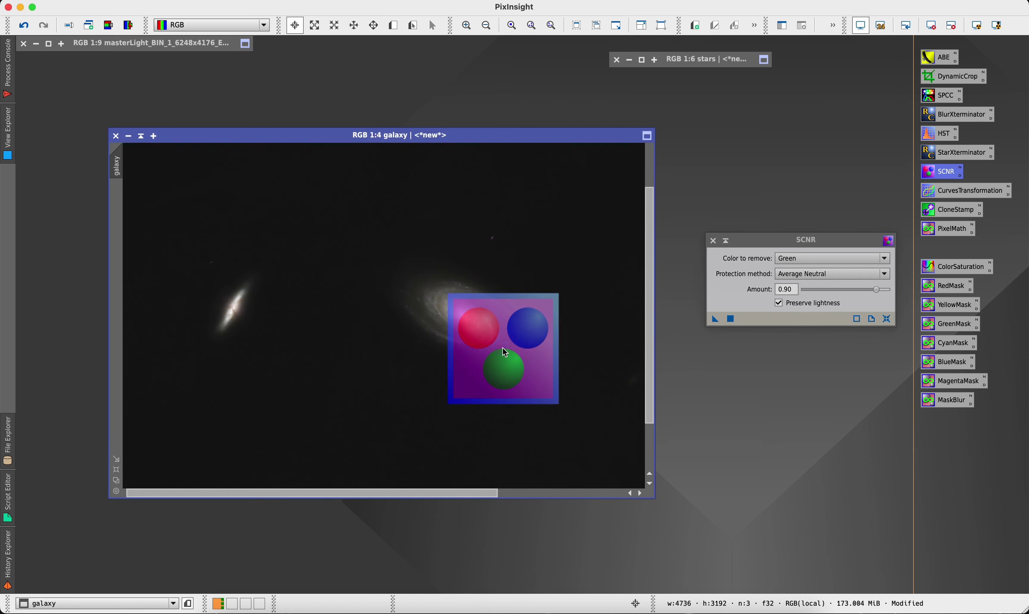
Step: Examine the spiral galaxy's core and arms and the edge-on galaxy for color changes after the green removal
{"action": "scroll", "coordinate": [470, 307], "scroll_direction": "up", "scroll_amount": 3}
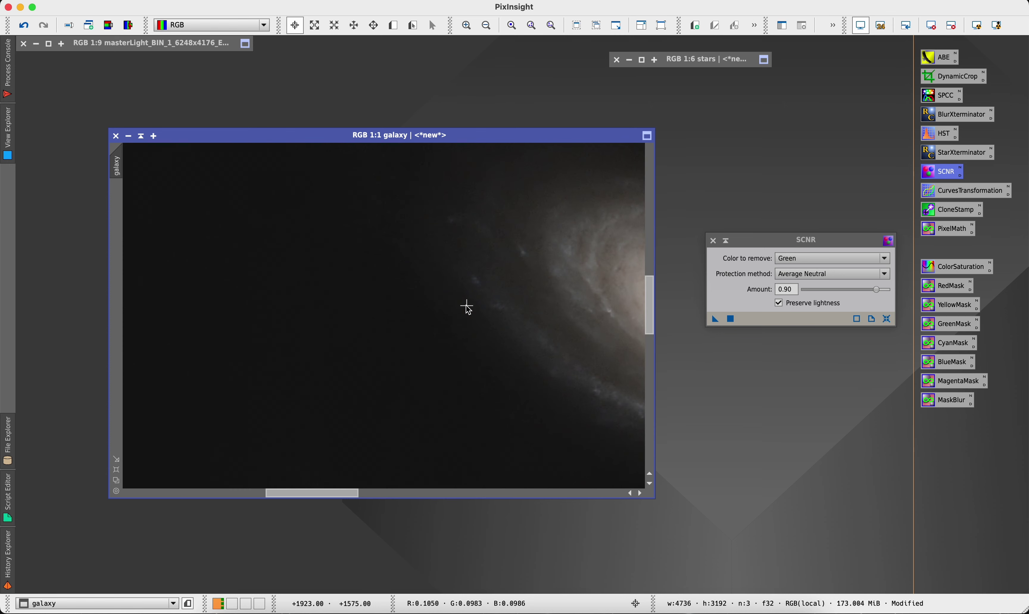
{"action": "scroll", "coordinate": [460, 340], "scroll_direction": "down", "scroll_amount": 1}
{"action": "left_click_drag", "start_coordinate": [380, 493], "coordinate": [430, 494]}
{"action": "scroll", "coordinate": [427, 341], "scroll_direction": "up", "scroll_amount": 1}
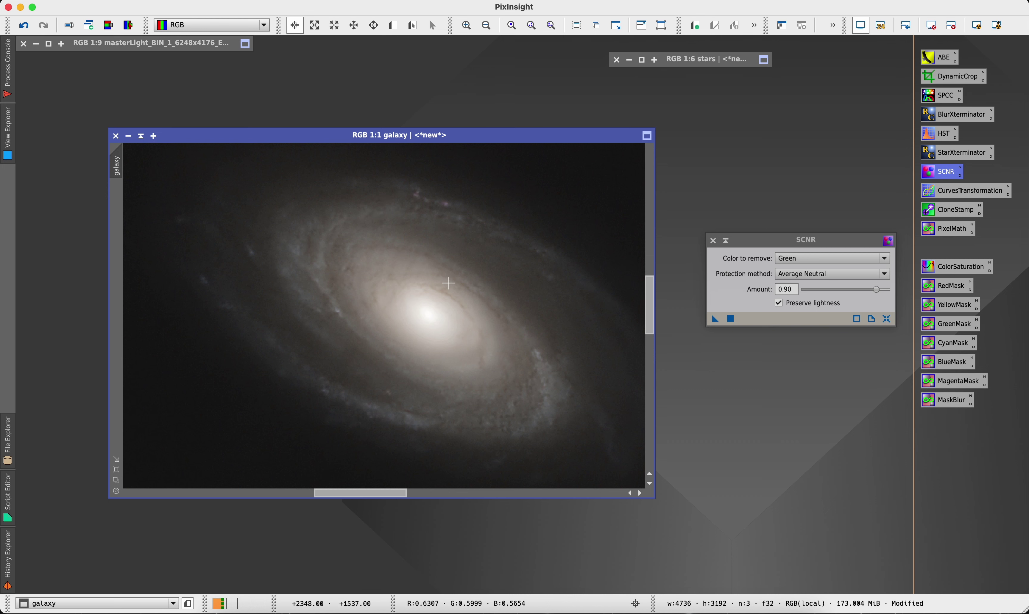
{"action": "scroll", "coordinate": [453, 306], "scroll_direction": "down", "scroll_amount": 1}
{"action": "scroll", "coordinate": [406, 305], "scroll_direction": "down", "scroll_amount": 3}
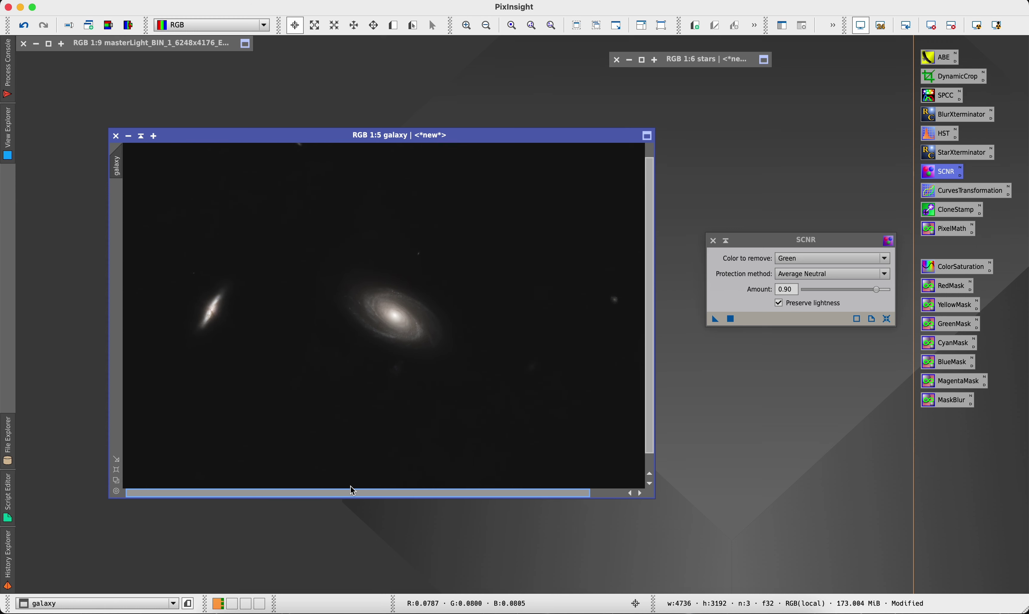
{"action": "scroll", "coordinate": [186, 316], "scroll_direction": "up", "scroll_amount": 2}
{"action": "left_click_drag", "start_coordinate": [312, 498], "coordinate": [227, 497]}
{"action": "scroll", "coordinate": [230, 397], "scroll_direction": "up", "scroll_amount": 1}
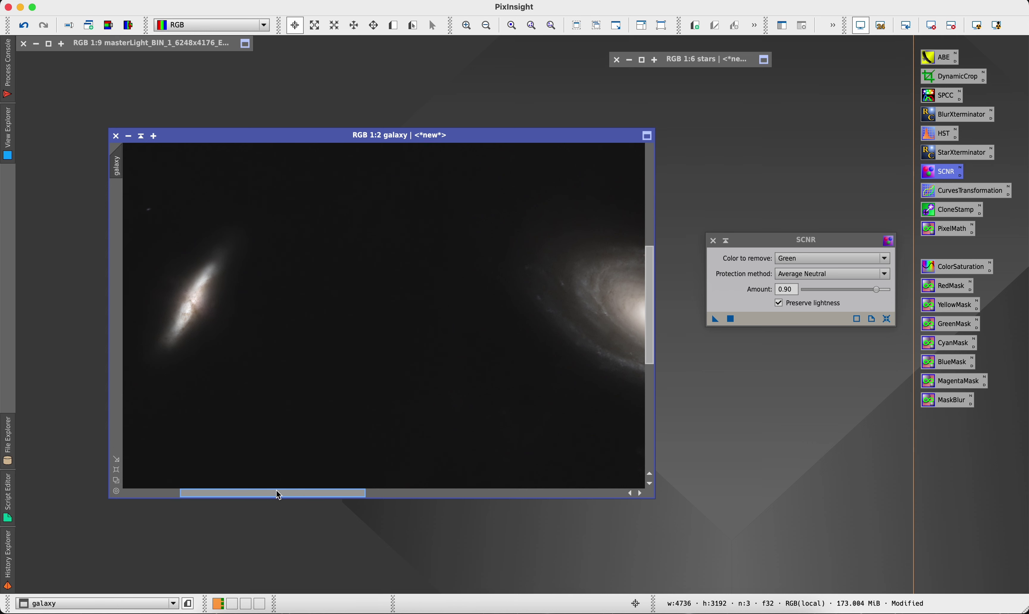
{"action": "scroll", "coordinate": [372, 483], "scroll_direction": "down", "scroll_amount": 2}
{"action": "scroll", "coordinate": [342, 349], "scroll_direction": "down", "scroll_amount": 1}
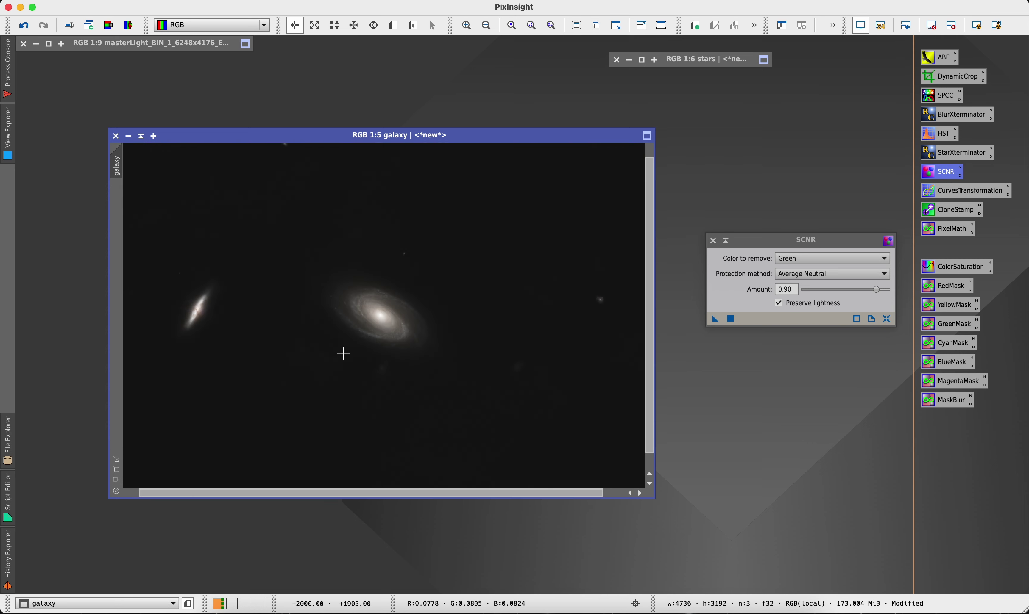
Step: Close SCNR and open CurvesTransformation on its saturation curve with a real-time preview of the galaxy image
{"action": "left_click_drag", "start_coordinate": [301, 496], "coordinate": [255, 494]}
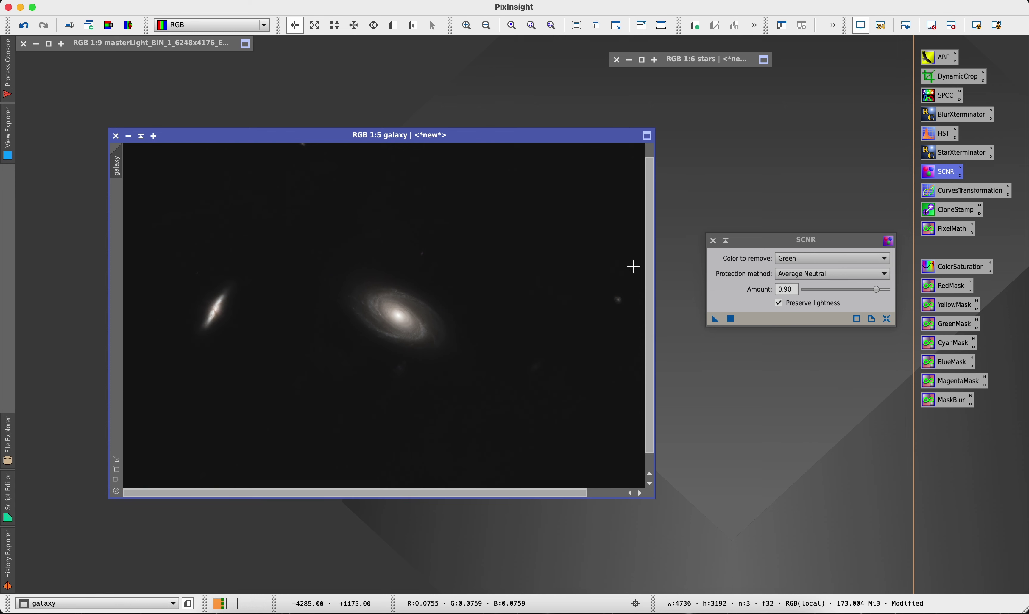
{"action": "left_click", "coordinate": [713, 241]}
{"action": "scroll", "coordinate": [471, 291], "scroll_direction": "down", "scroll_amount": 2}
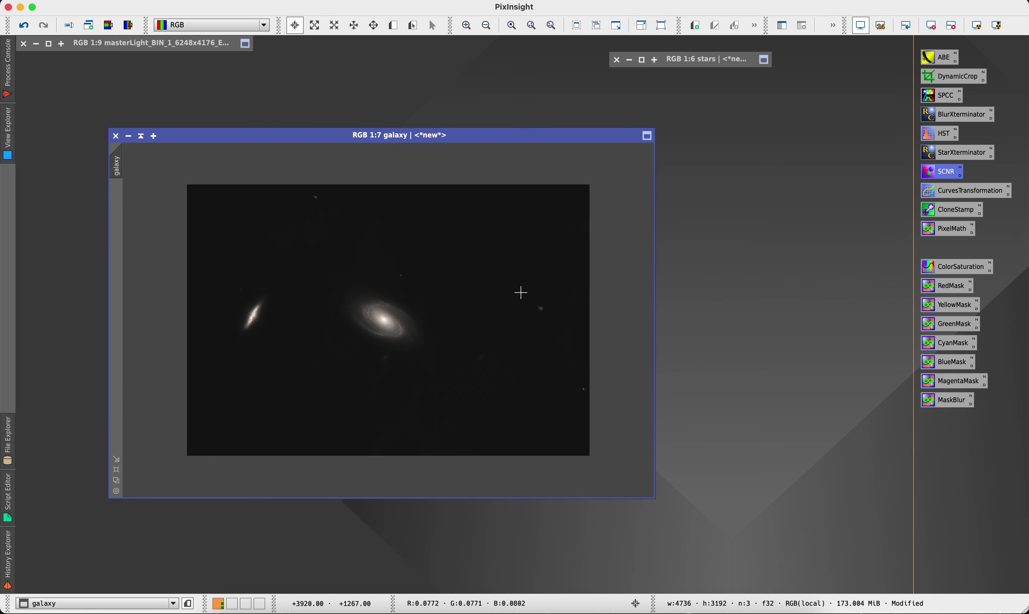
{"action": "scroll", "coordinate": [521, 293], "scroll_direction": "up", "scroll_amount": 1}
{"action": "double_click", "coordinate": [965, 191]}
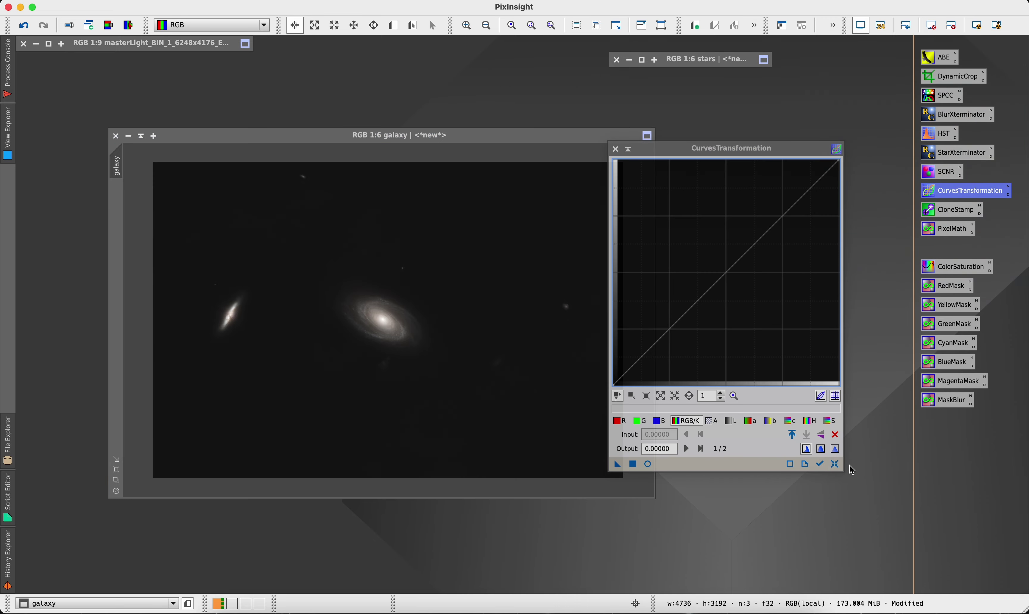
{"action": "left_click", "coordinate": [648, 464]}
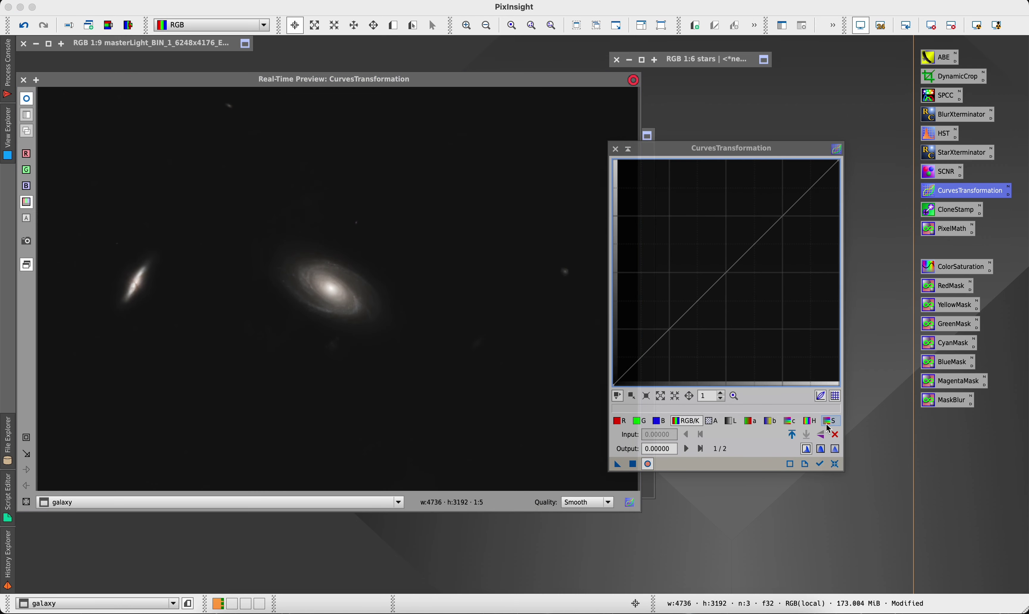
{"action": "left_click", "coordinate": [829, 420]}
Step: Try an extreme saturation boost with a curve point at input 0.00789 and output 1.00000, and reset the curve
{"action": "left_click", "coordinate": [725, 273]}
{"action": "left_click_drag", "start_coordinate": [725, 273], "coordinate": [598, 152]}
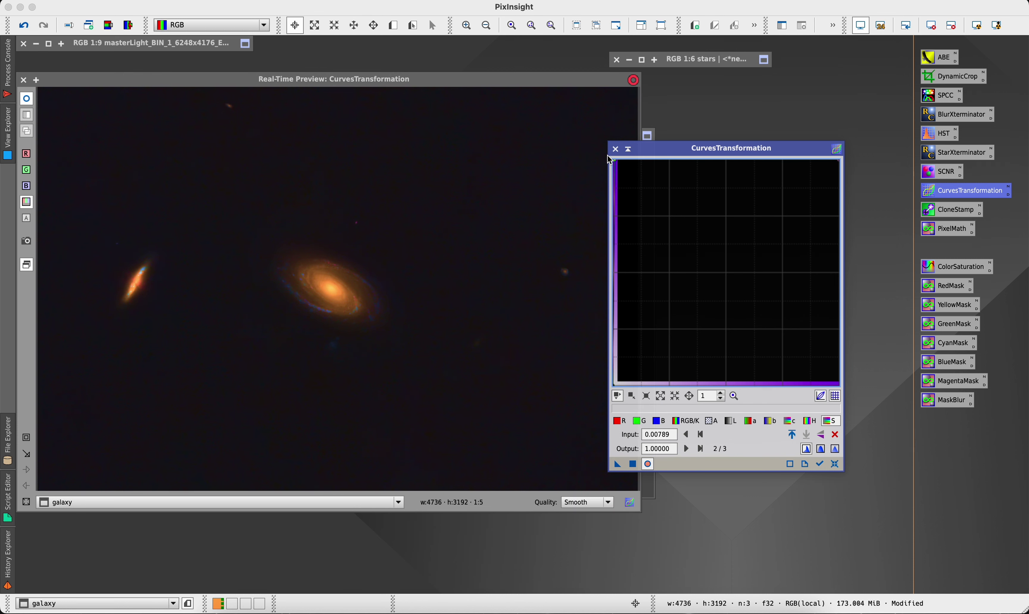
{"action": "left_click", "coordinate": [835, 464]}
Step: Boost the galaxy image's saturation with a curve point at input 0.35526 and output 0.65789, and close the real-time preview
{"action": "left_click_drag", "start_coordinate": [727, 273], "coordinate": [686, 228]}
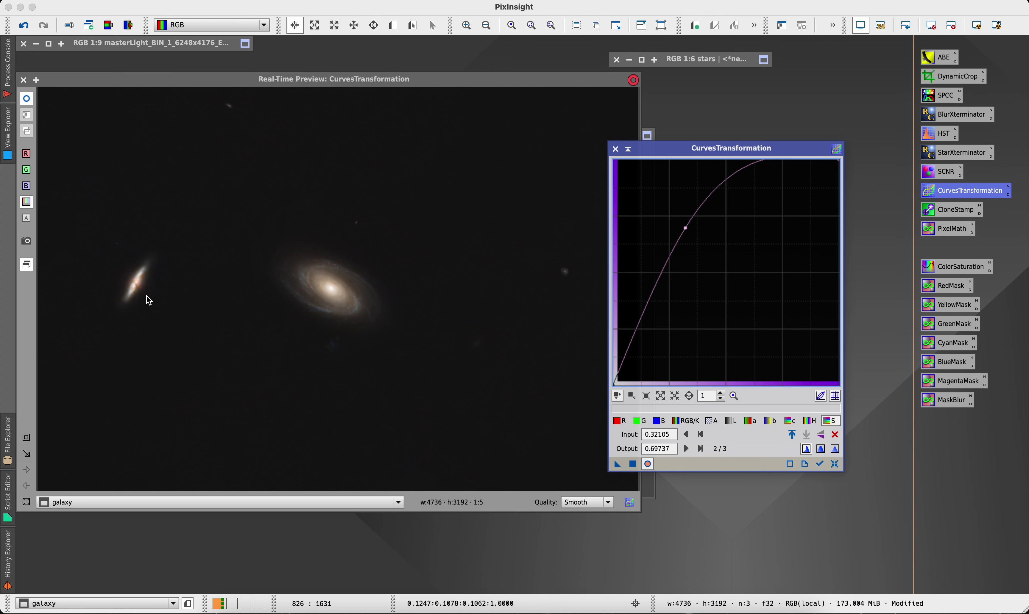
{"action": "left_click", "coordinate": [685, 228]}
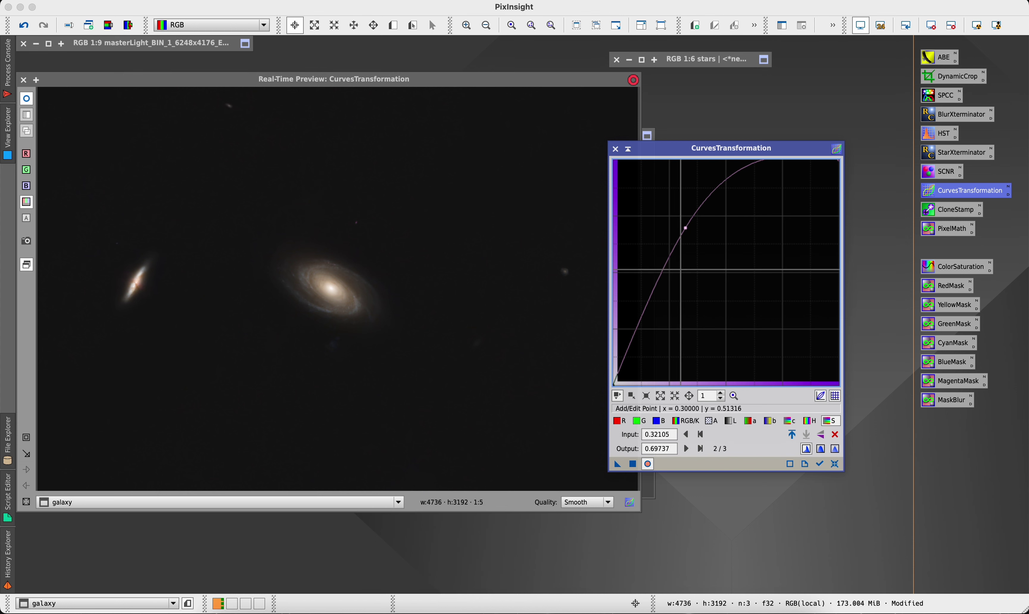
{"action": "mouse_move", "coordinate": [685, 228]}
{"action": "left_mouse_down"}
{"action": "mouse_move", "coordinate": [702, 241]}
{"action": "mouse_move", "coordinate": [694, 235]}
{"action": "left_mouse_up"}
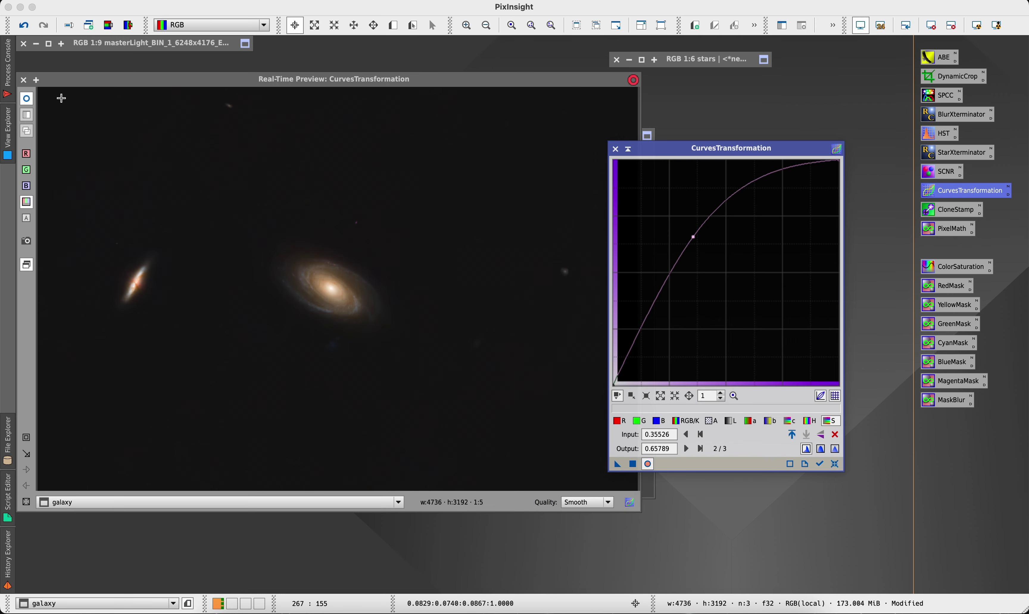
{"action": "left_click", "coordinate": [24, 79]}
Step: Examine the boosted color in the spiral galaxy and, at 1:1 scale, in the edge-on galaxy
{"action": "scroll", "coordinate": [372, 381], "scroll_direction": "up", "scroll_amount": 3}
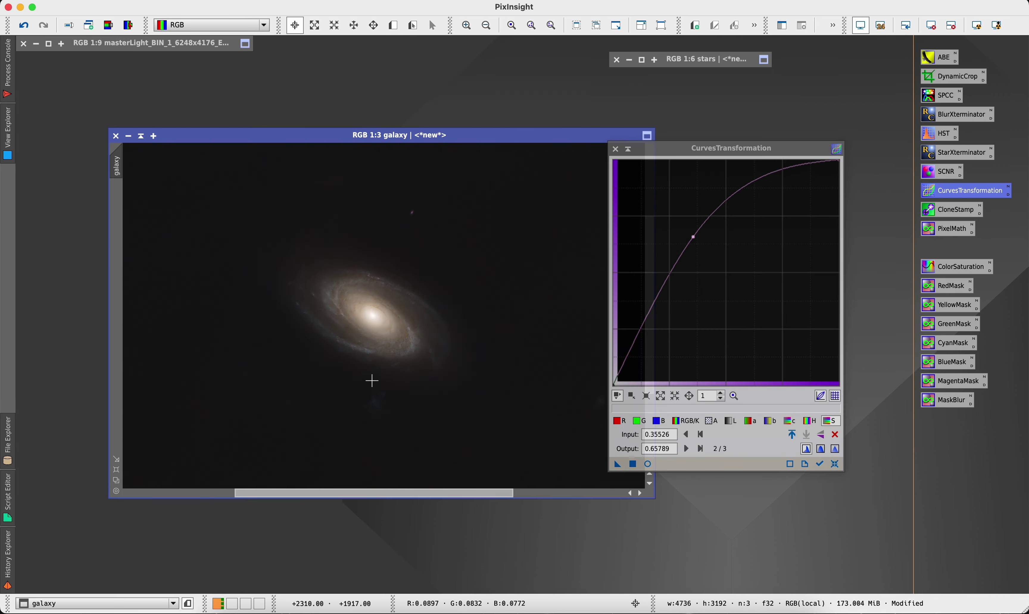
{"action": "scroll", "coordinate": [371, 381], "scroll_direction": "up", "scroll_amount": 1}
{"action": "left_click_drag", "start_coordinate": [352, 497], "coordinate": [242, 466]}
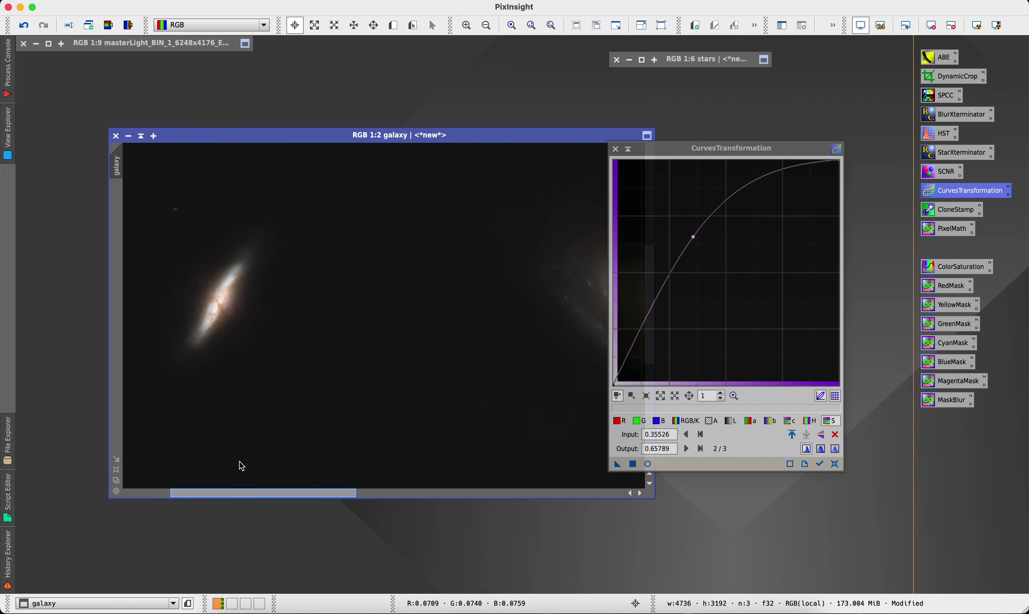
{"action": "scroll", "coordinate": [215, 318], "scroll_direction": "up", "scroll_amount": 1}
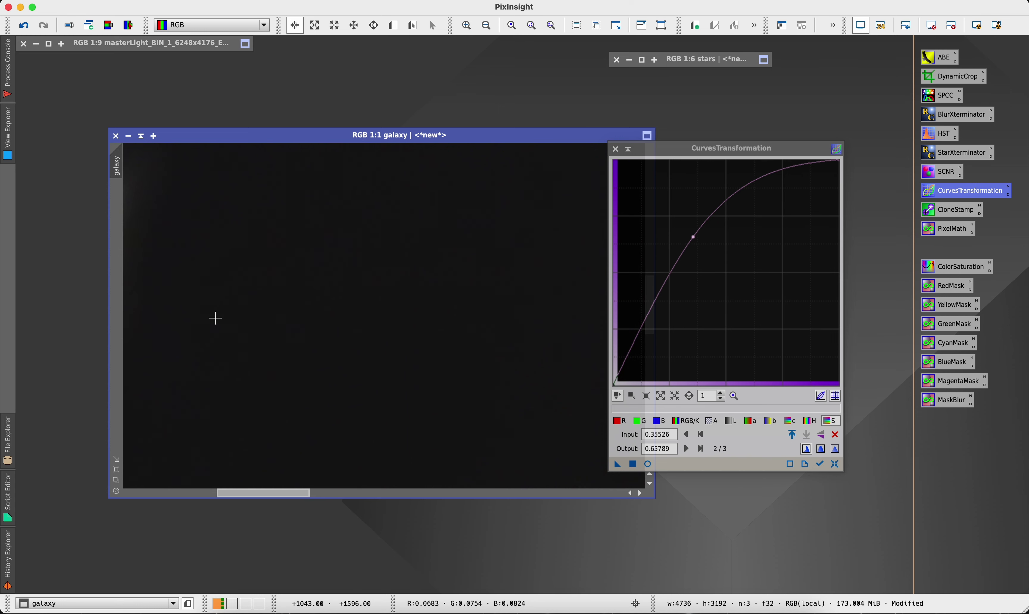
{"action": "left_click_drag", "start_coordinate": [264, 491], "coordinate": [225, 477]}
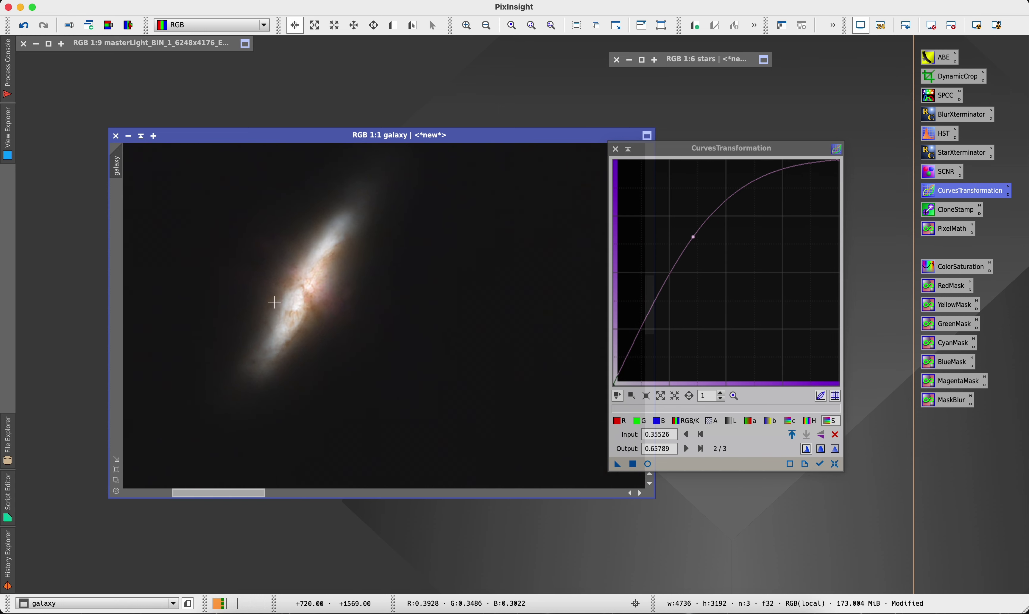
{"action": "scroll", "coordinate": [323, 432], "scroll_direction": "down", "scroll_amount": 4}
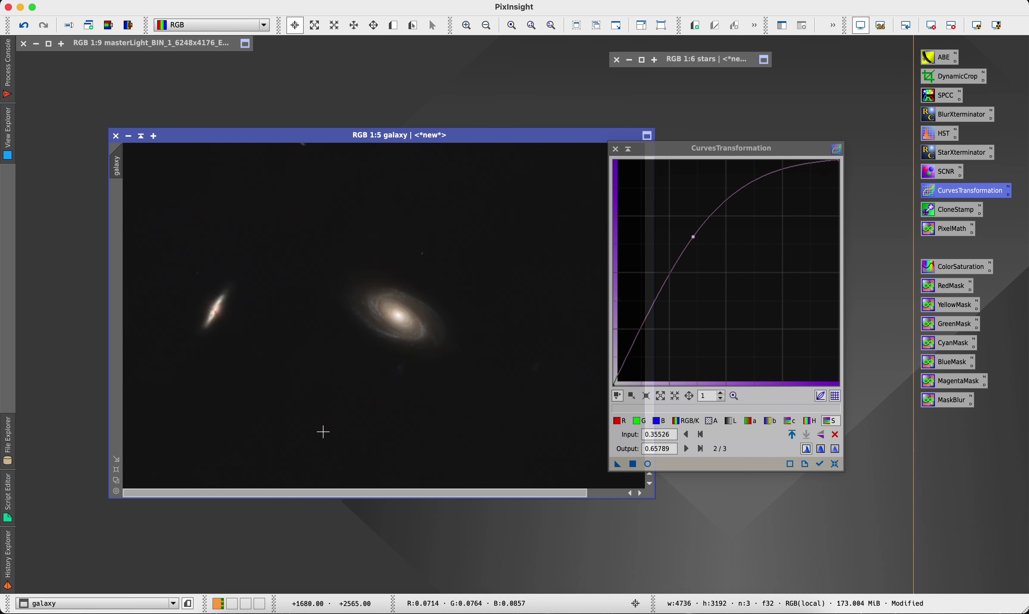
Step: Compare the remaining color differences between the edge-on galaxy and the spiral galaxy's core and arms
{"action": "scroll", "coordinate": [324, 432], "scroll_direction": "up", "scroll_amount": 1}
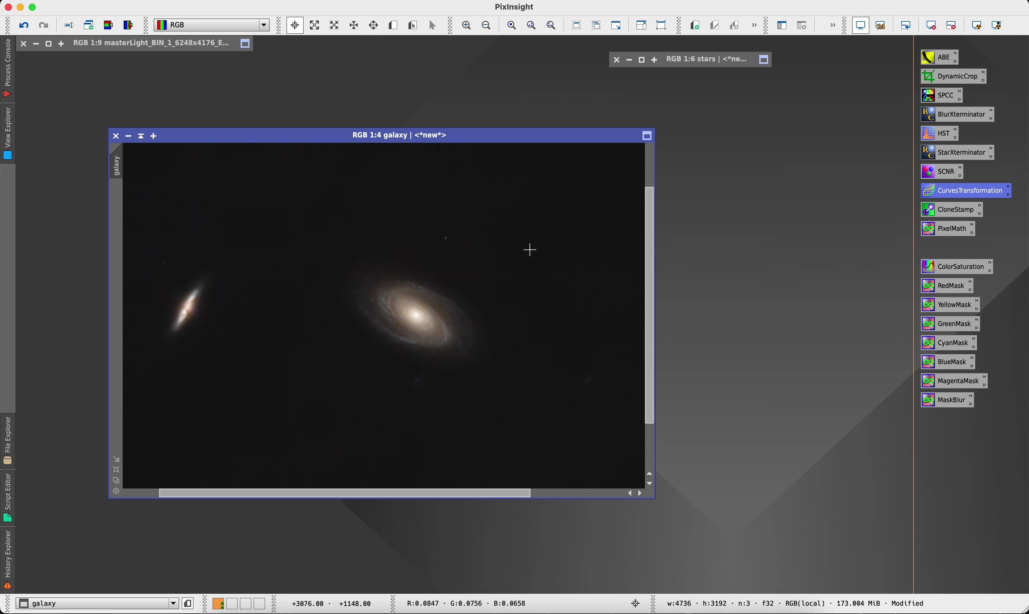
{"action": "scroll", "coordinate": [378, 321], "scroll_direction": "down", "scroll_amount": 1}
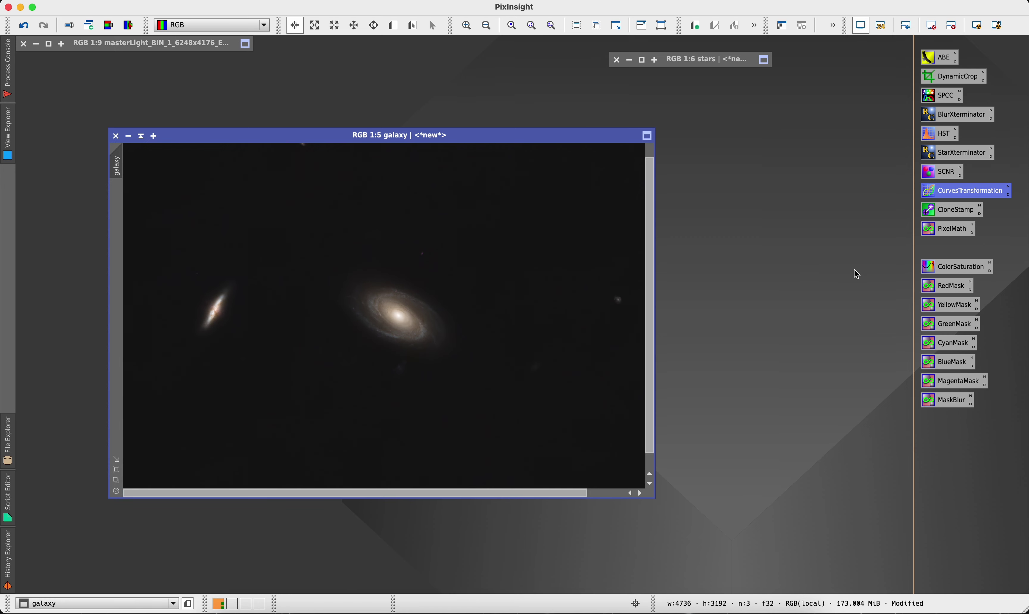
{"action": "scroll", "coordinate": [486, 262], "scroll_direction": "up", "scroll_amount": 1}
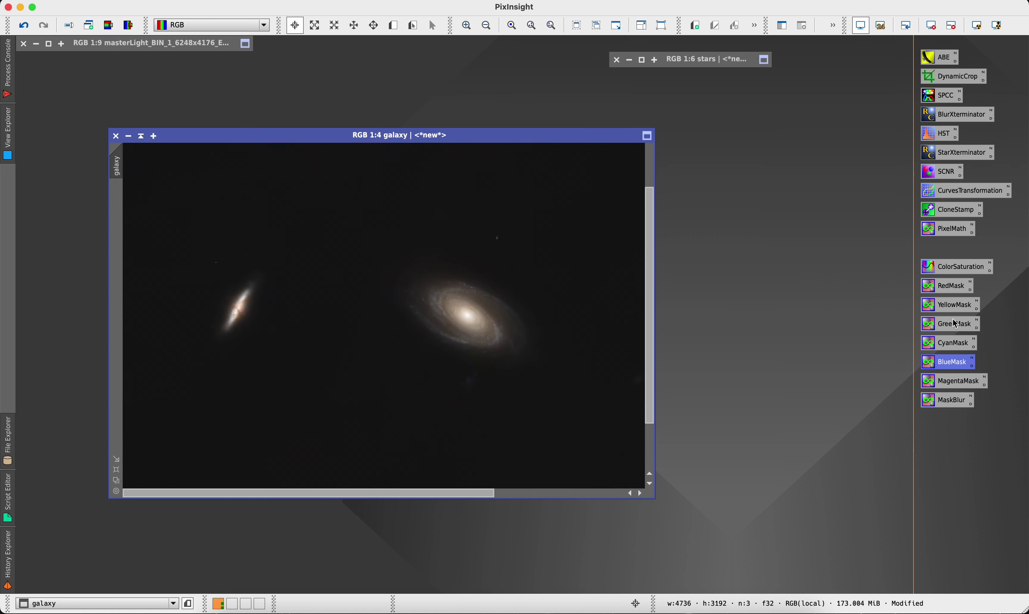
{"action": "scroll", "coordinate": [231, 281], "scroll_direction": "up", "scroll_amount": 2}
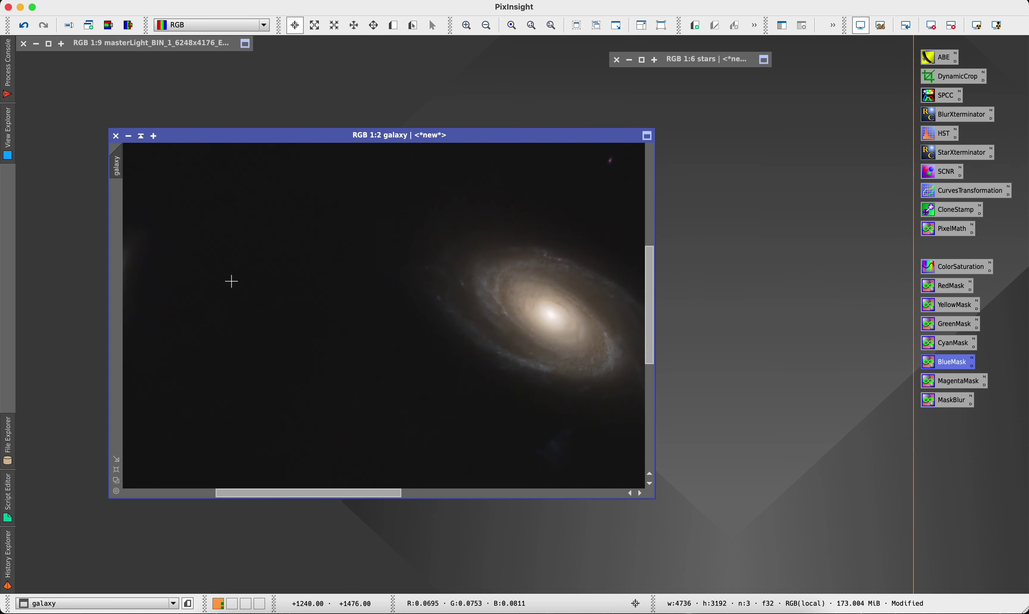
{"action": "left_click_drag", "start_coordinate": [363, 496], "coordinate": [340, 485]}
{"action": "scroll", "coordinate": [579, 354], "scroll_direction": "down", "scroll_amount": 1}
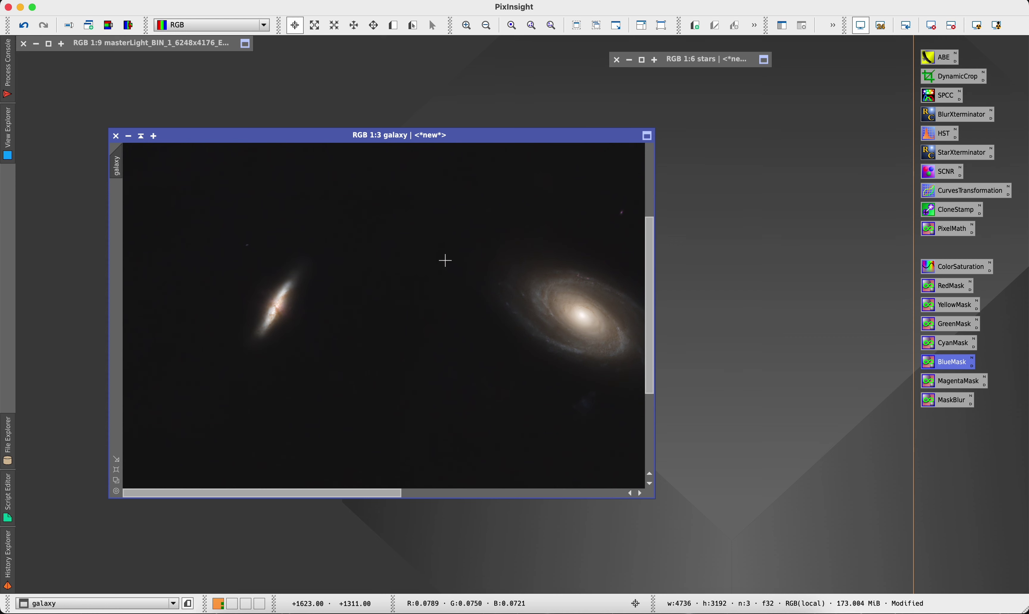
{"action": "left_click_drag", "start_coordinate": [385, 494], "coordinate": [407, 494]}
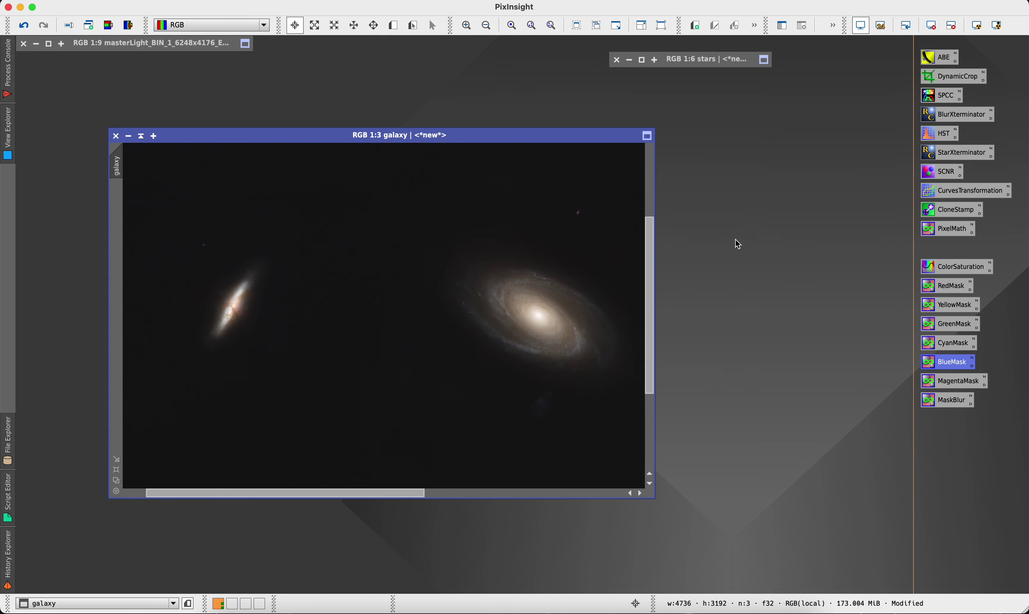
Step: Generate a red color mask from the galaxy image with RedMask and soften it with MaskBlur
{"action": "left_click_drag", "start_coordinate": [956, 287], "coordinate": [564, 254]}
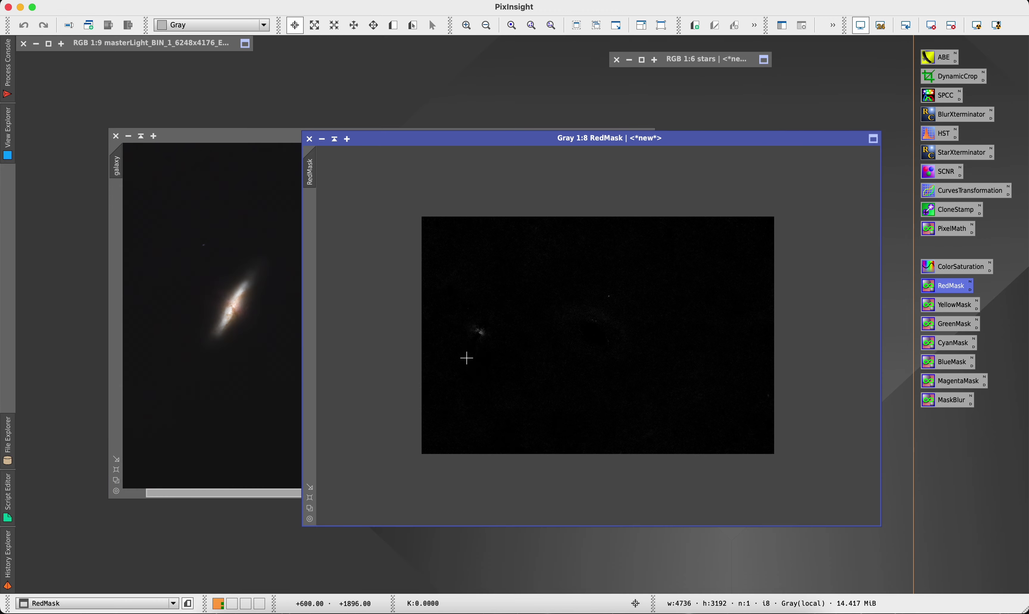
{"action": "scroll", "coordinate": [437, 299], "scroll_direction": "up", "scroll_amount": 3}
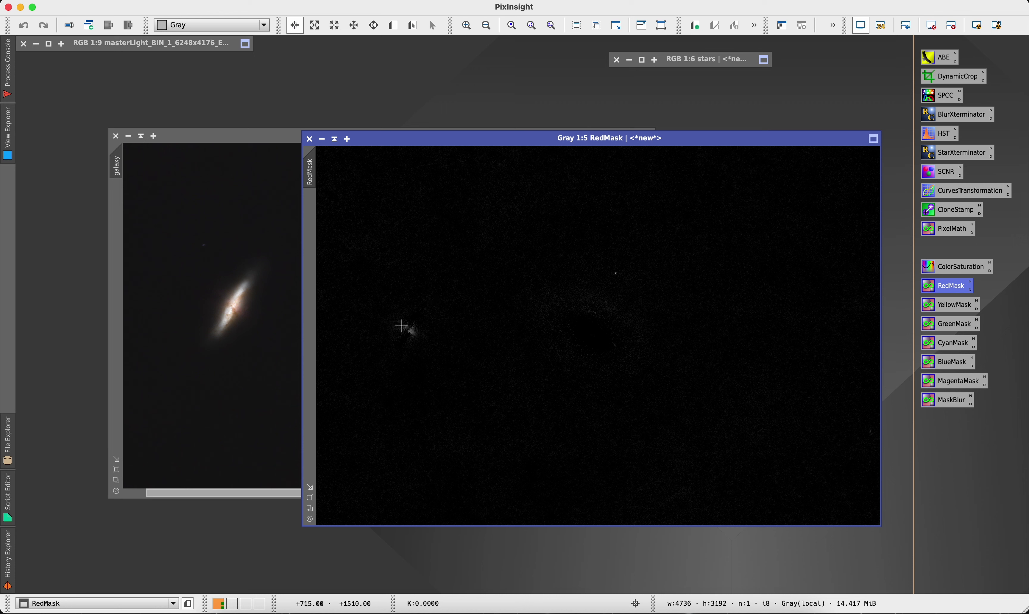
{"action": "left_click_drag", "start_coordinate": [947, 400], "coordinate": [705, 360]}
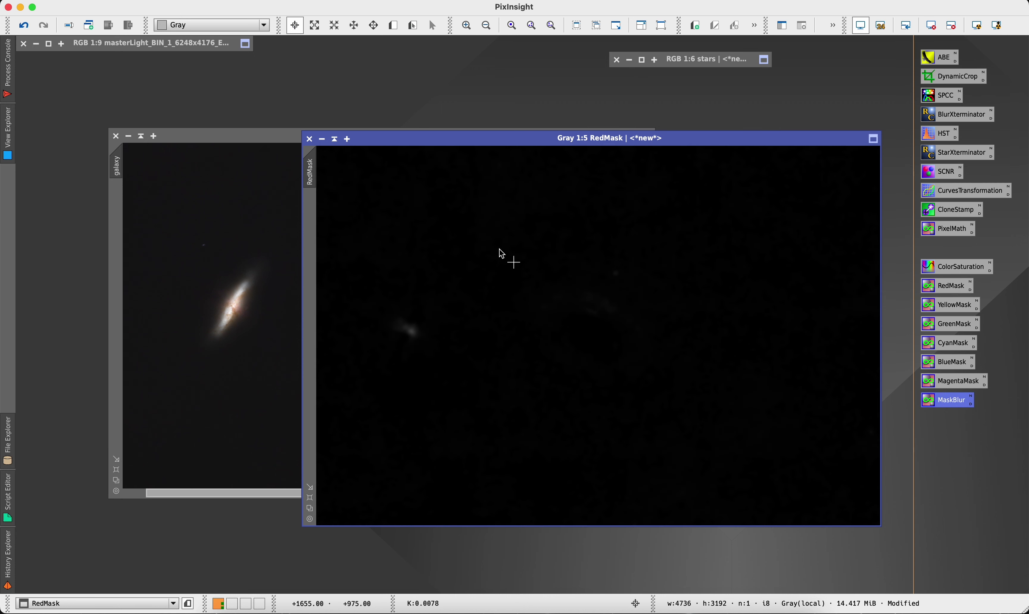
Step: Apply the blurred red mask to the galaxy image, collapse the mask window and park it below the stars window
{"action": "left_click_drag", "start_coordinate": [388, 138], "coordinate": [357, 126]}
{"action": "left_click_drag", "start_coordinate": [280, 161], "coordinate": [124, 286]}
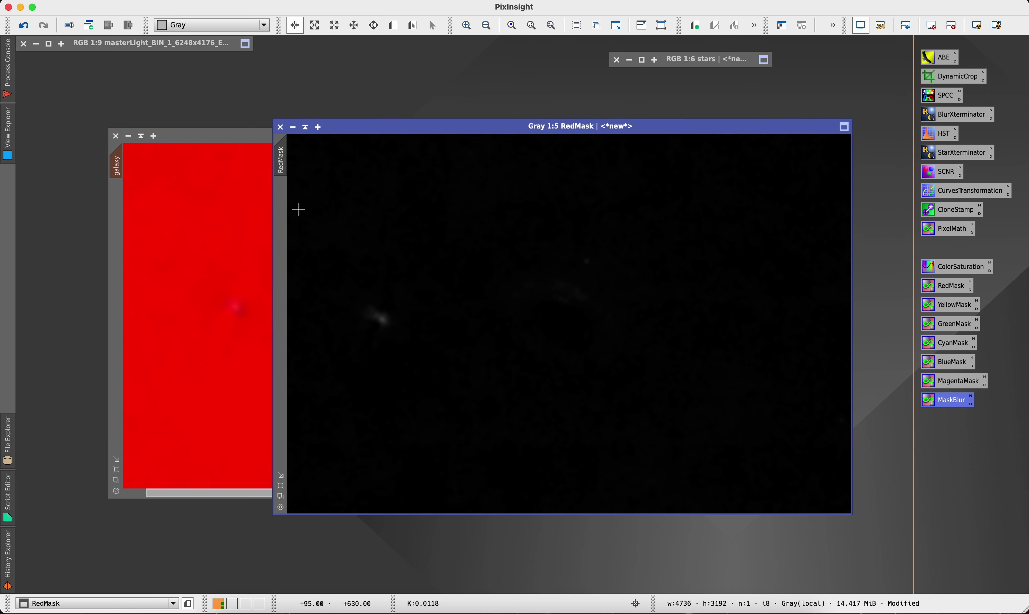
{"action": "left_click", "coordinate": [304, 127]}
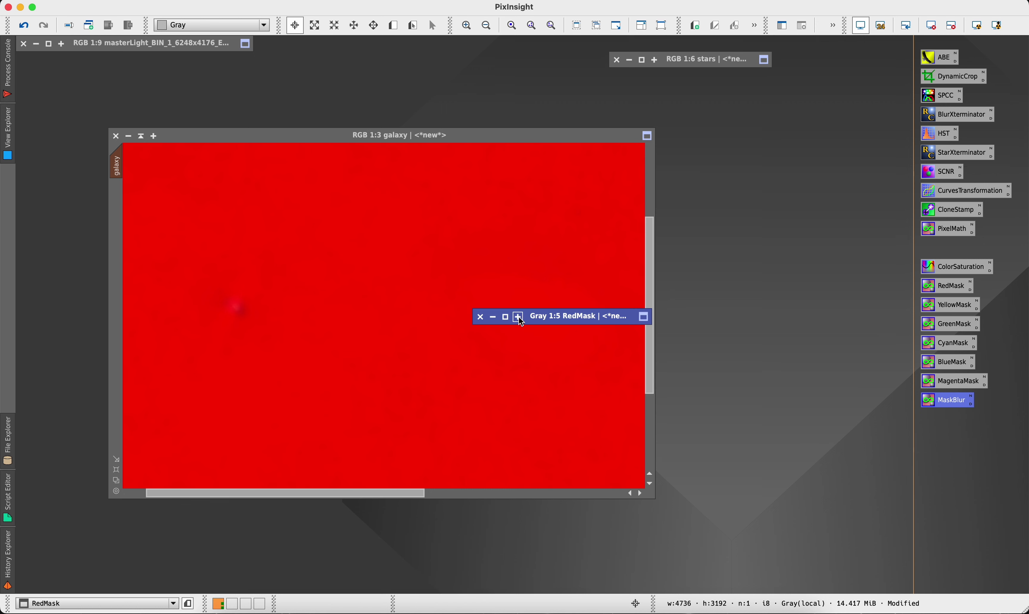
{"action": "mouse_move", "coordinate": [534, 322]}
{"action": "left_mouse_down"}
{"action": "mouse_move", "coordinate": [614, 137]}
{"action": "mouse_move", "coordinate": [690, 102]}
{"action": "left_mouse_up"}
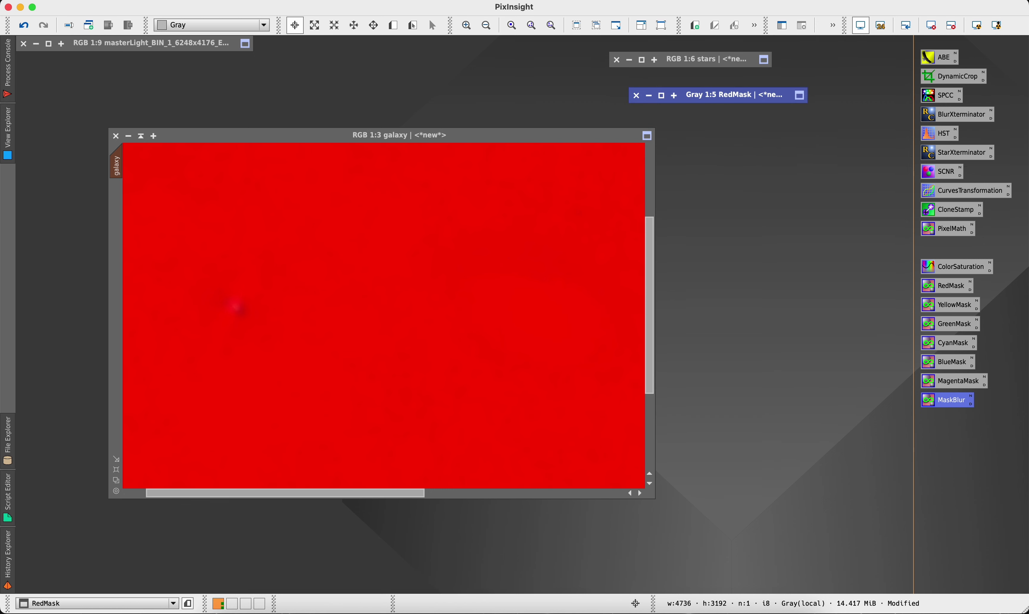
Step: Hide the mask overlay on the galaxy image and open CurvesTransformation with a real-time preview
{"action": "left_click", "coordinate": [228, 3]}
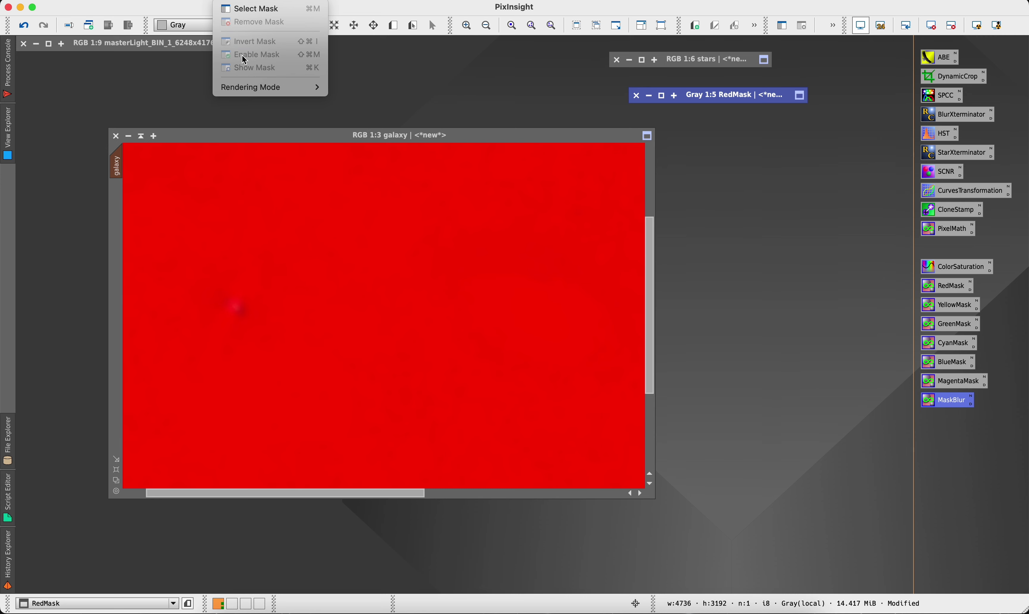
{"action": "left_click", "coordinate": [220, 134]}
{"action": "left_click", "coordinate": [220, 131]}
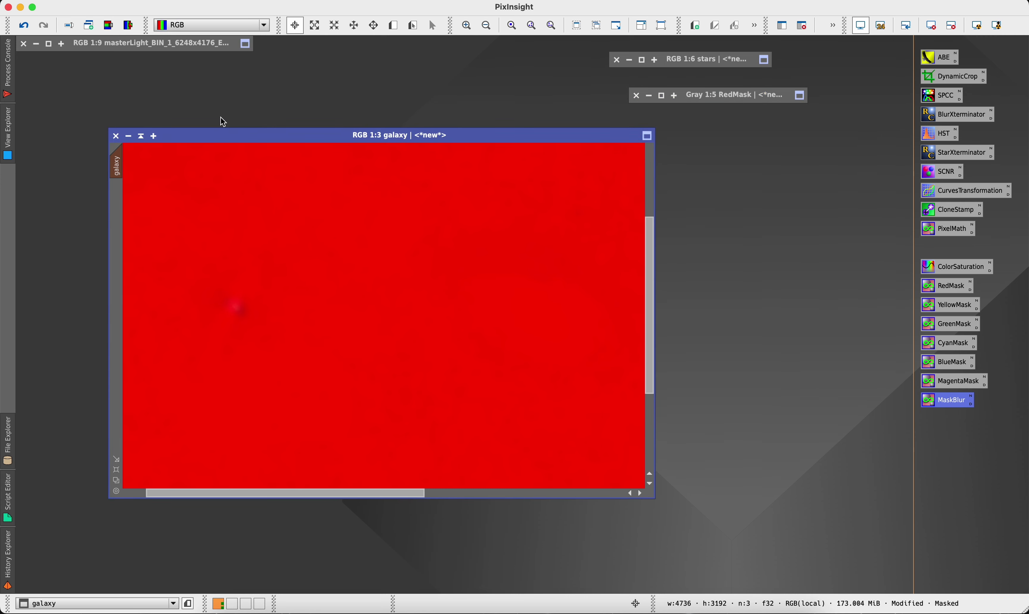
{"action": "left_click", "coordinate": [226, 2]}
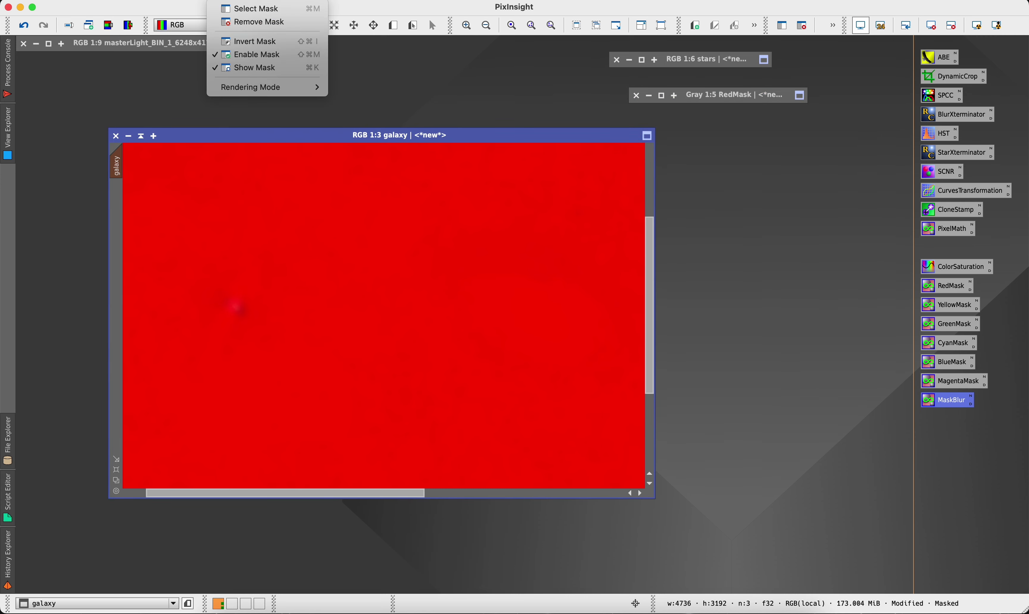
{"action": "left_click", "coordinate": [236, 69]}
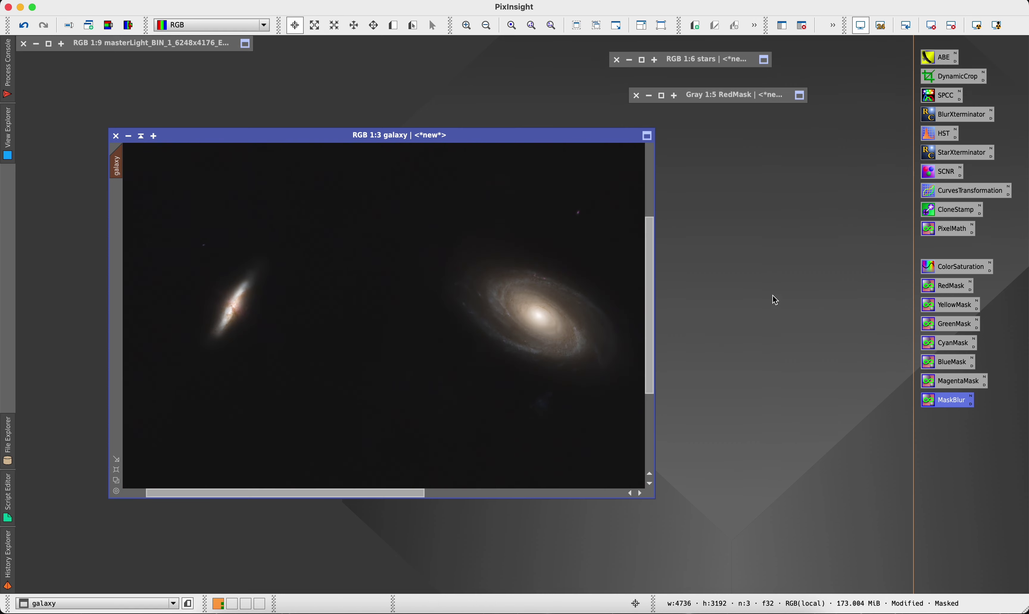
{"action": "double_click", "coordinate": [961, 191]}
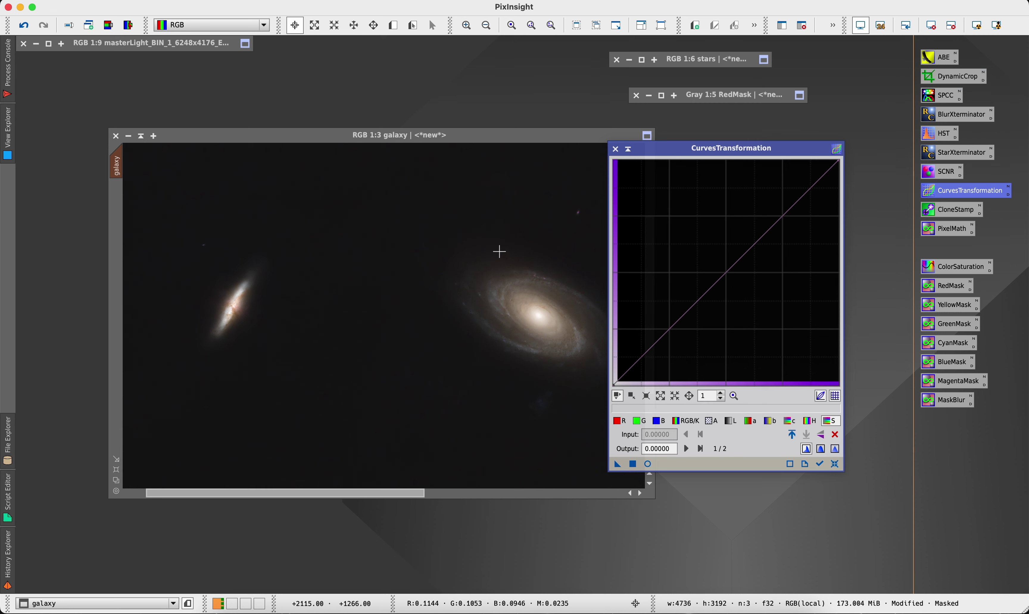
{"action": "left_click", "coordinate": [647, 464]}
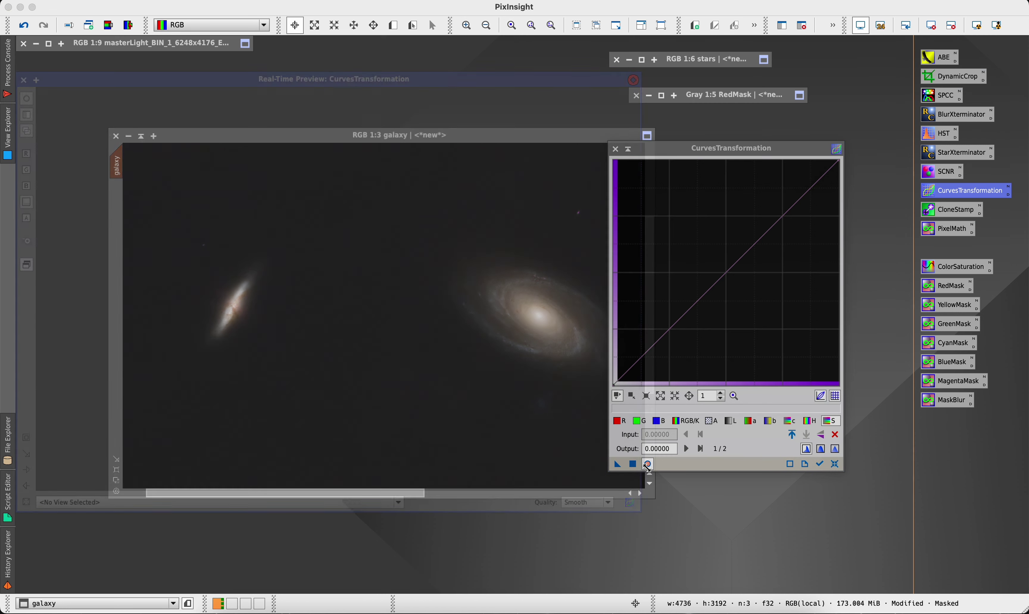
Step: Try extreme saturation curves on the red-masked galaxy image, including a point at input 0.07632 and output 0.82632, and reset the curve
{"action": "left_click_drag", "start_coordinate": [710, 293], "coordinate": [605, 148]}
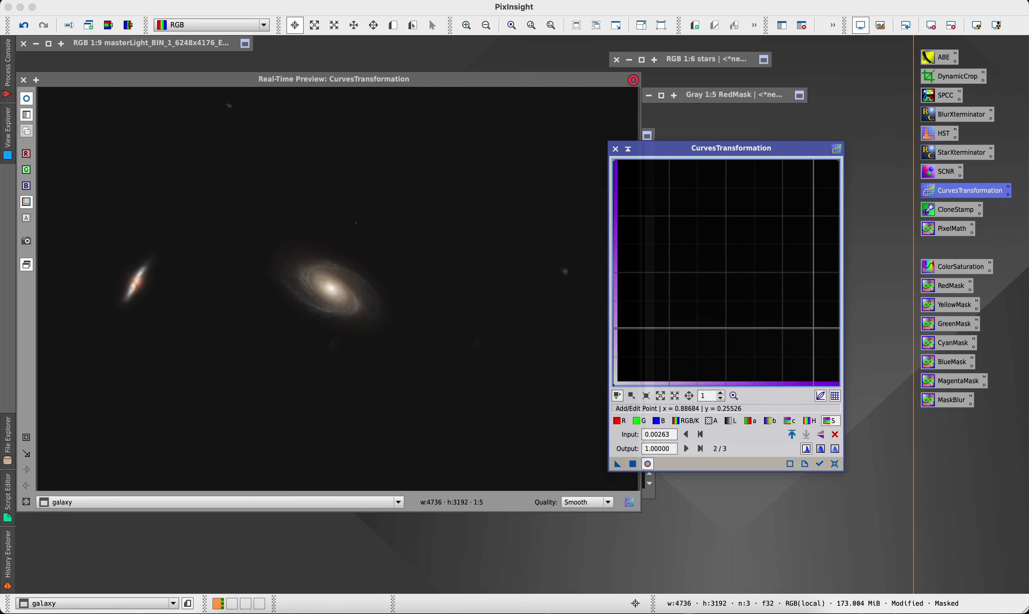
{"action": "left_click", "coordinate": [835, 464]}
{"action": "left_click_drag", "start_coordinate": [728, 274], "coordinate": [631, 199]}
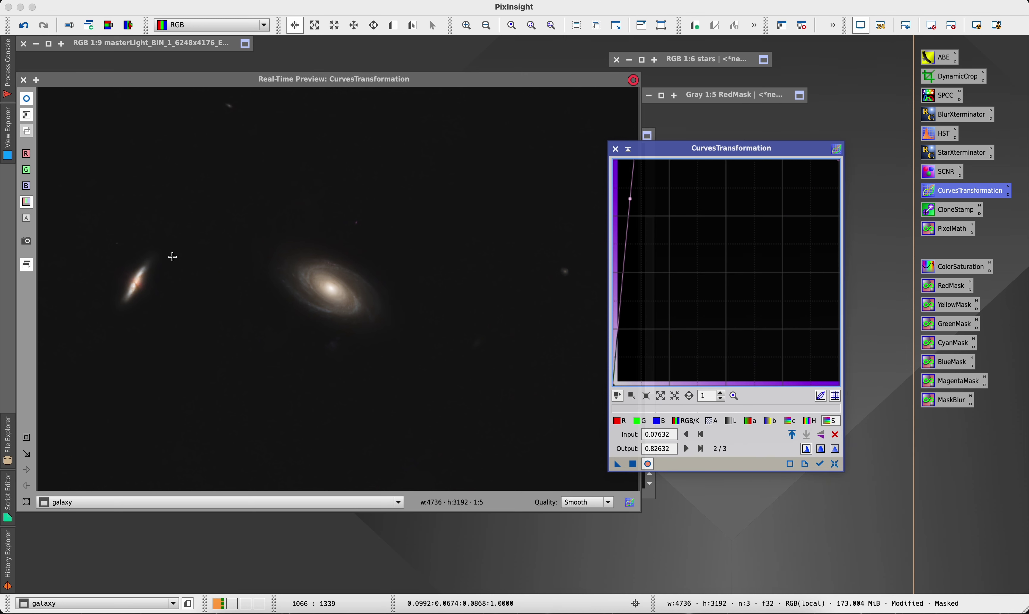
{"action": "left_click", "coordinate": [836, 466]}
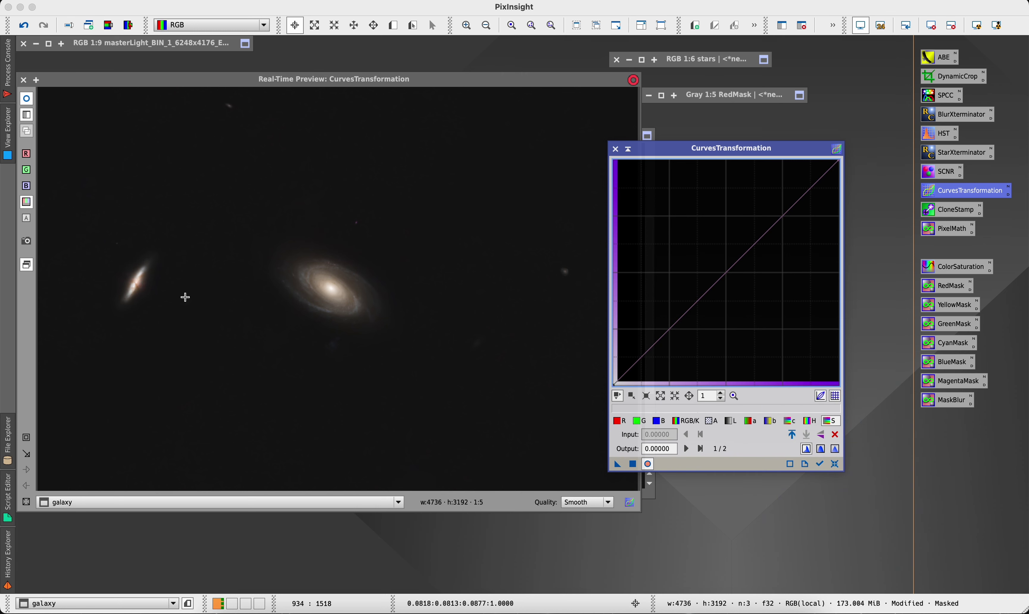
Step: Raise the saturation curve through input 0.38684 and output 0.65789, and lift the red channel curve above the diagonal
{"action": "mouse_move", "coordinate": [721, 267]}
{"action": "left_mouse_down"}
{"action": "mouse_move", "coordinate": [682, 231]}
{"action": "mouse_move", "coordinate": [722, 247]}
{"action": "left_mouse_up"}
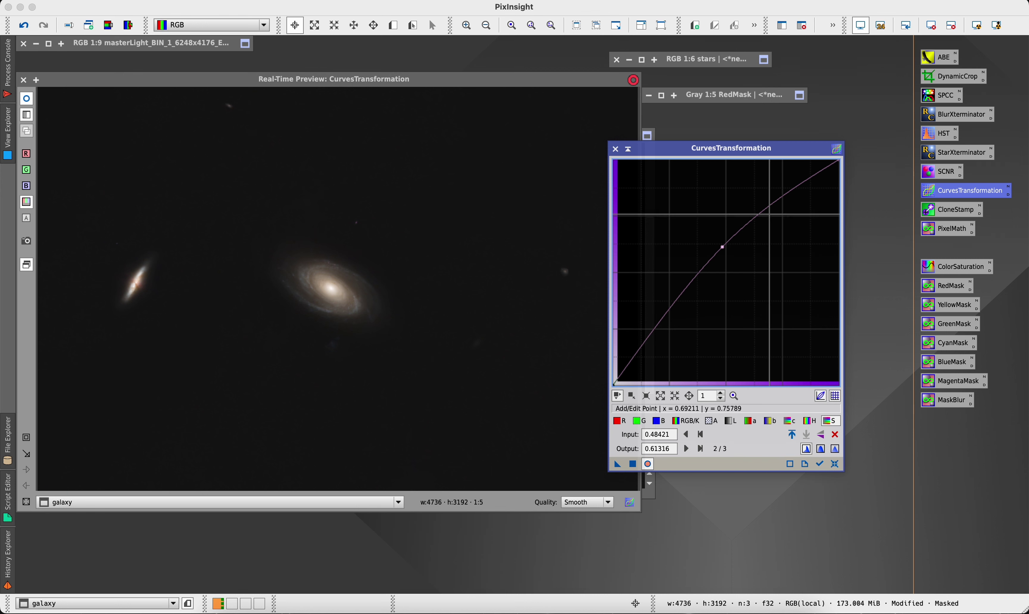
{"action": "left_click_drag", "start_coordinate": [722, 248], "coordinate": [700, 237]}
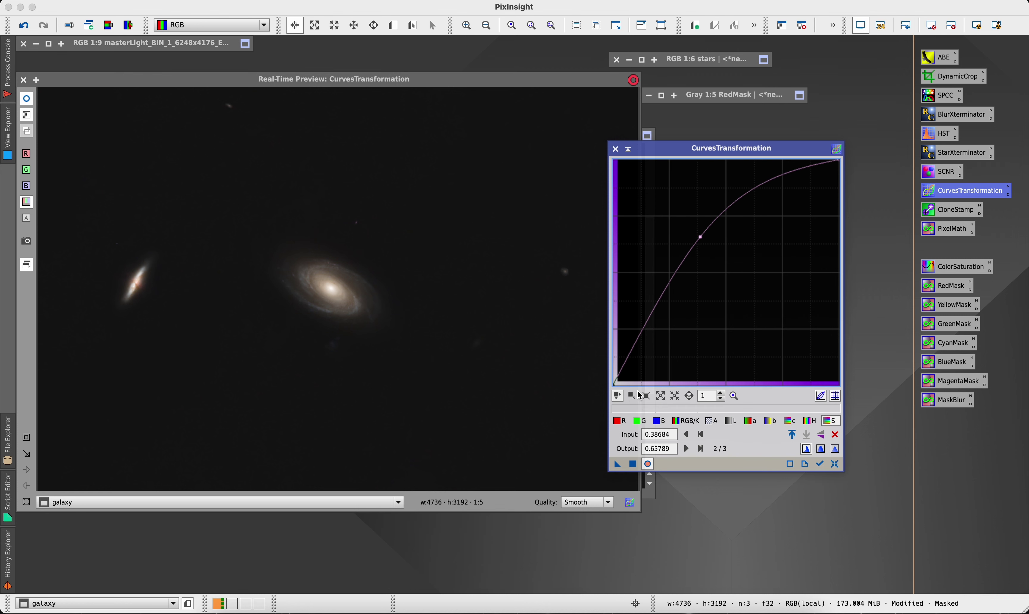
{"action": "left_click", "coordinate": [619, 422]}
{"action": "left_click_drag", "start_coordinate": [710, 303], "coordinate": [687, 253]}
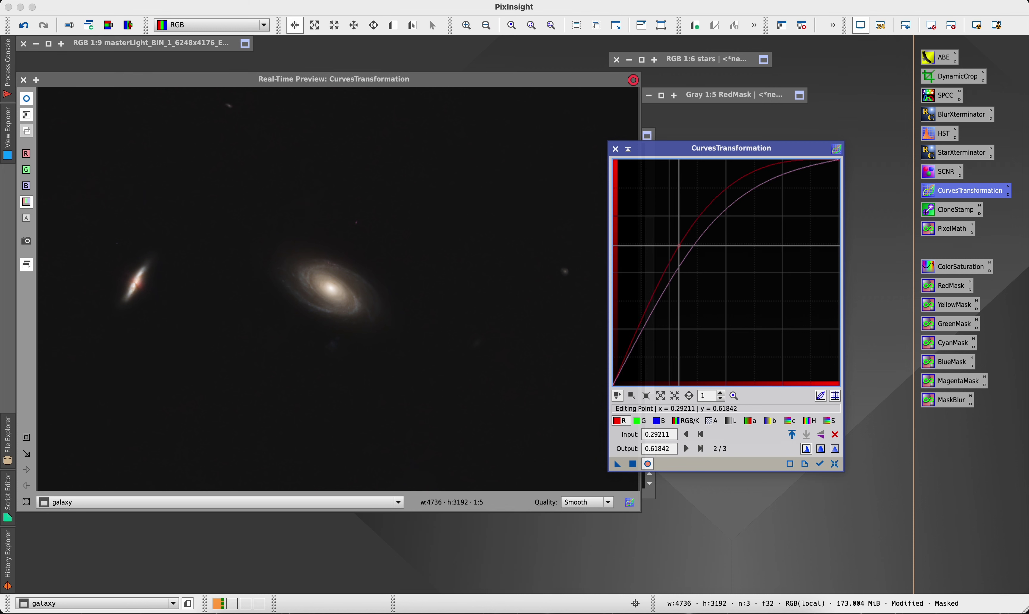
{"action": "left_click_drag", "start_coordinate": [687, 253], "coordinate": [731, 279]}
Step: Lower the blue curve to output 0.47105 at input 0.52632, then apply the curves to the masked galaxy image and close CurvesTransformation with its preview
{"action": "left_click", "coordinate": [645, 423]}
{"action": "left_click", "coordinate": [661, 421]}
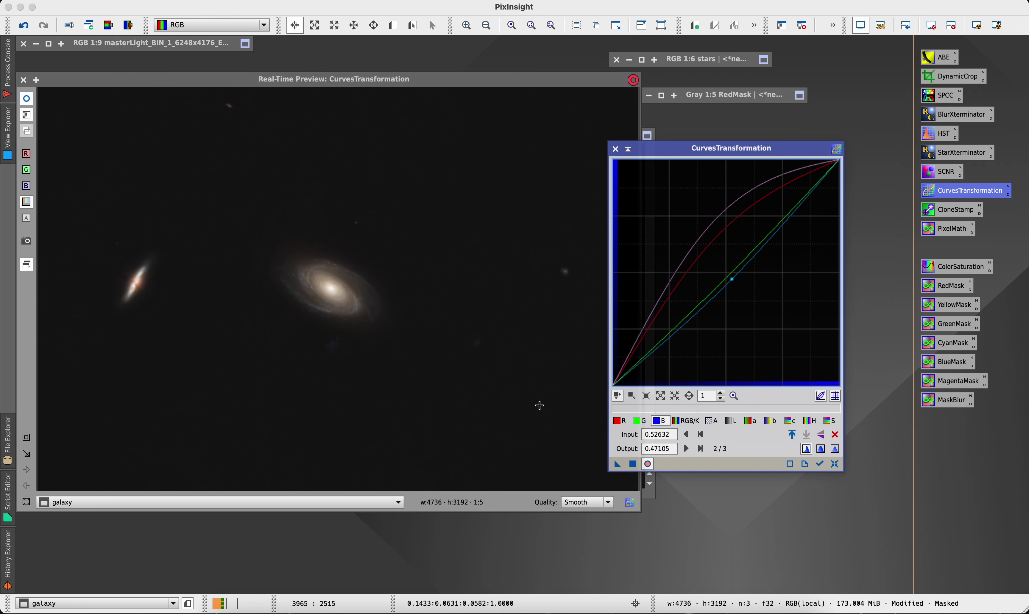
{"action": "left_click", "coordinate": [633, 464]}
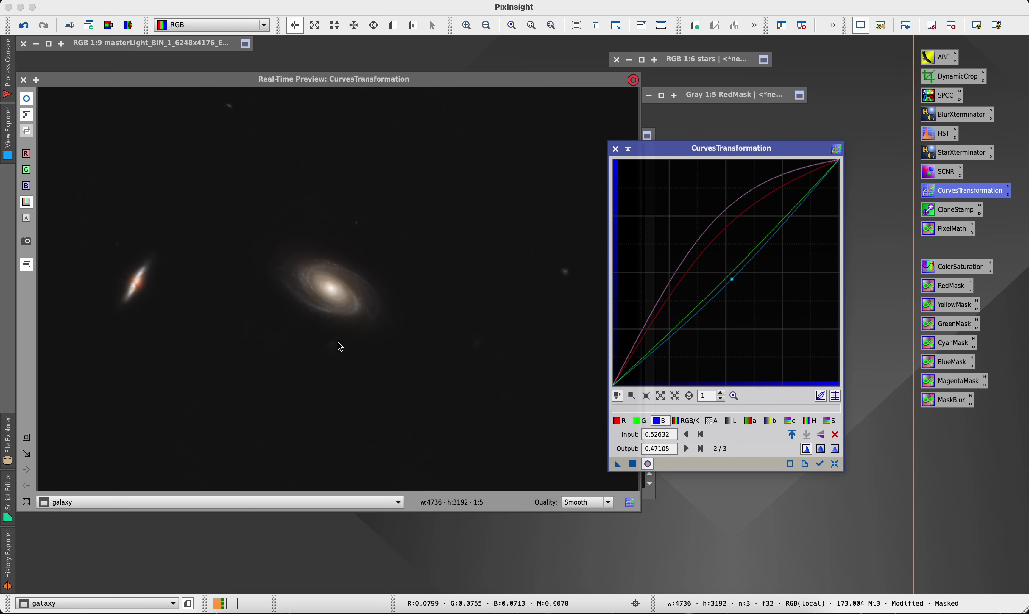
{"action": "left_click", "coordinate": [615, 149]}
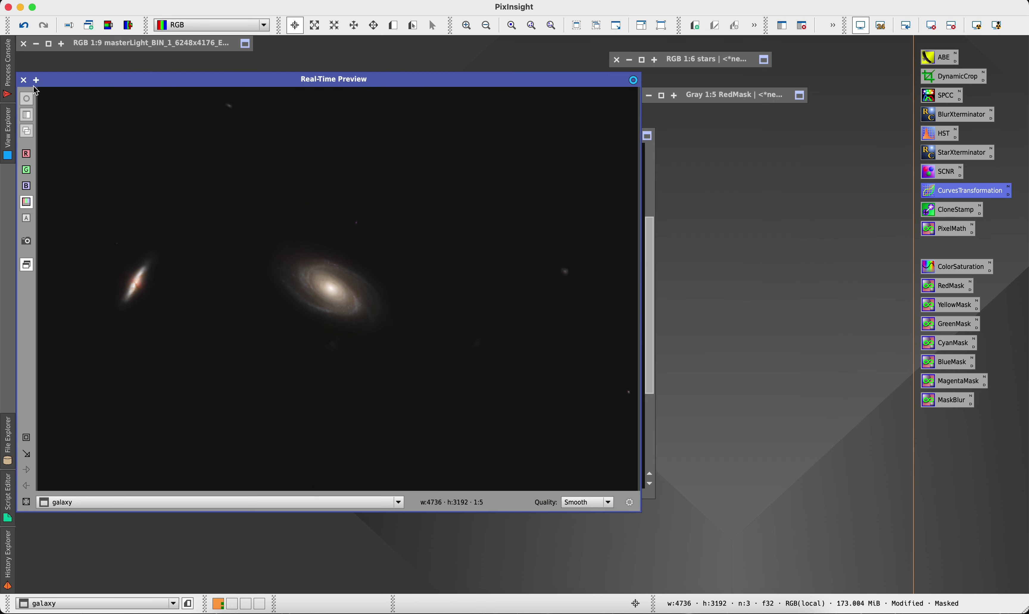
{"action": "left_click", "coordinate": [23, 80]}
Step: Compare both galaxies at close range with the curves adjustment undone and redone
{"action": "scroll", "coordinate": [138, 286], "scroll_direction": "up", "scroll_amount": 4}
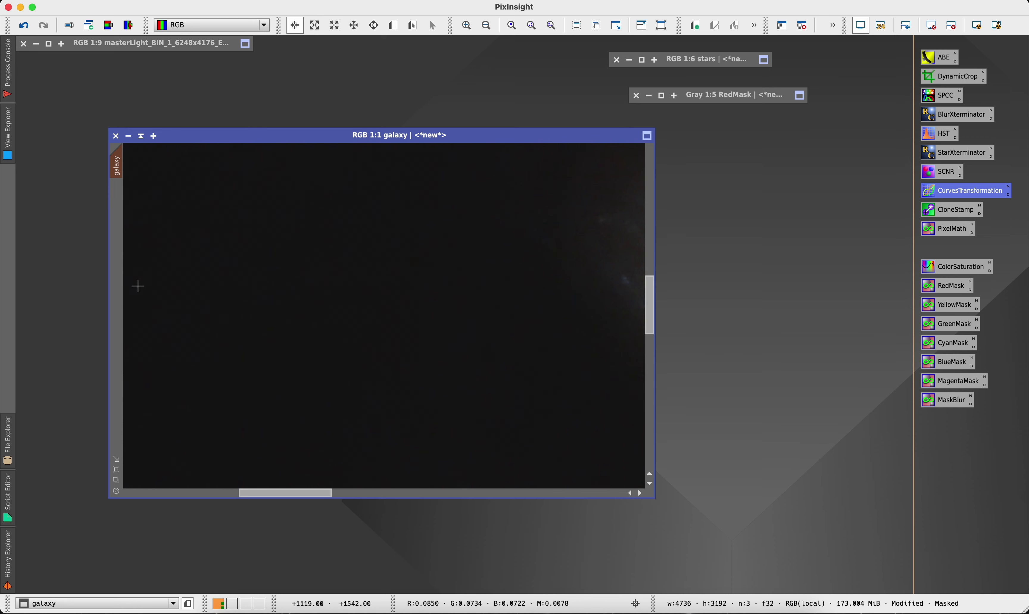
{"action": "left_click_drag", "start_coordinate": [262, 494], "coordinate": [193, 480]}
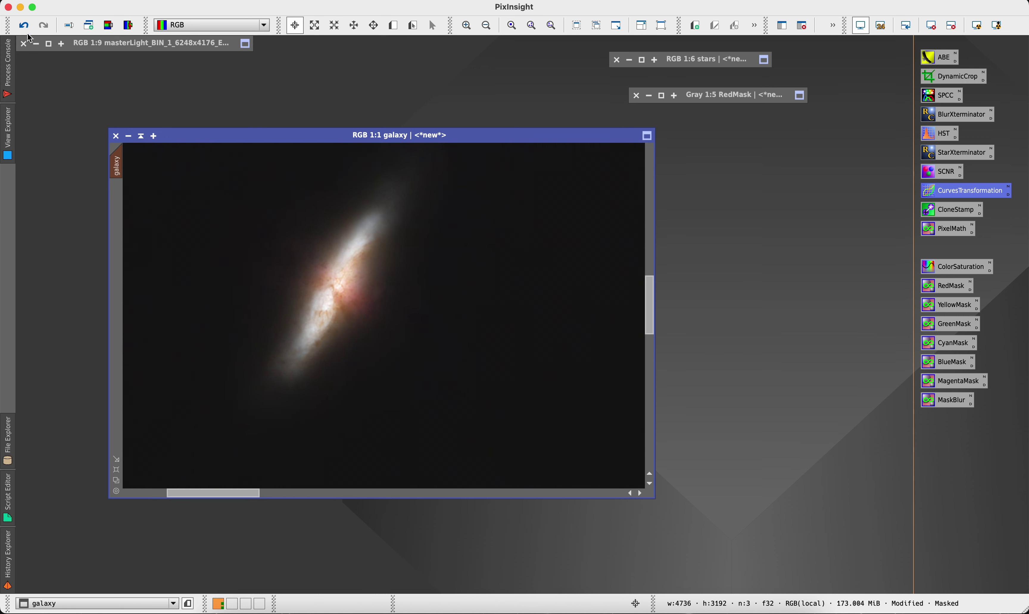
{"action": "left_click", "coordinate": [44, 26]}
{"action": "scroll", "coordinate": [288, 424], "scroll_direction": "down", "scroll_amount": 2}
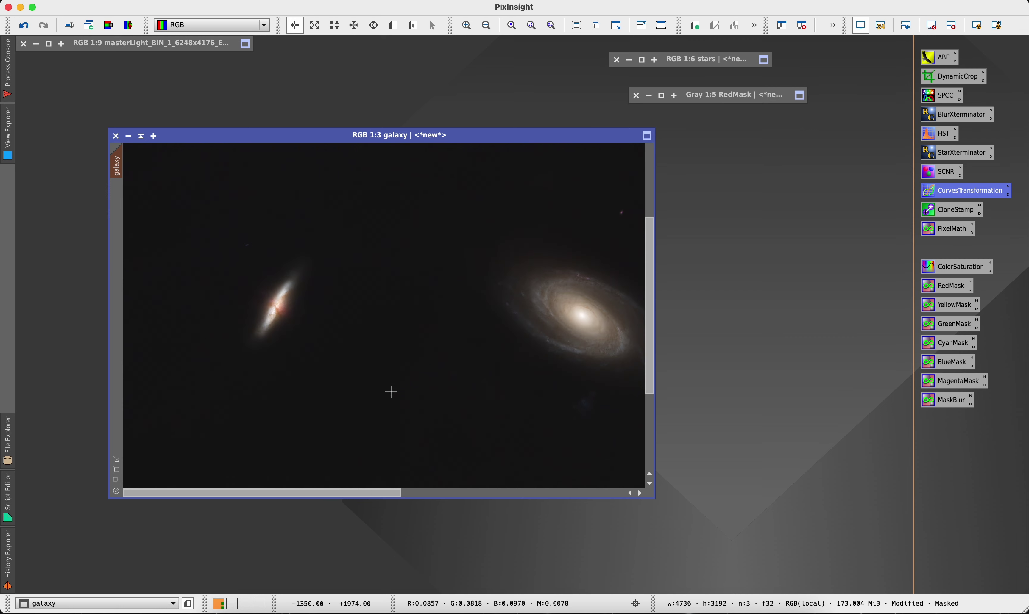
{"action": "left_click_drag", "start_coordinate": [356, 494], "coordinate": [450, 493]}
{"action": "scroll", "coordinate": [442, 318], "scroll_direction": "up", "scroll_amount": 3}
{"action": "scroll", "coordinate": [441, 318], "scroll_direction": "down", "scroll_amount": 1}
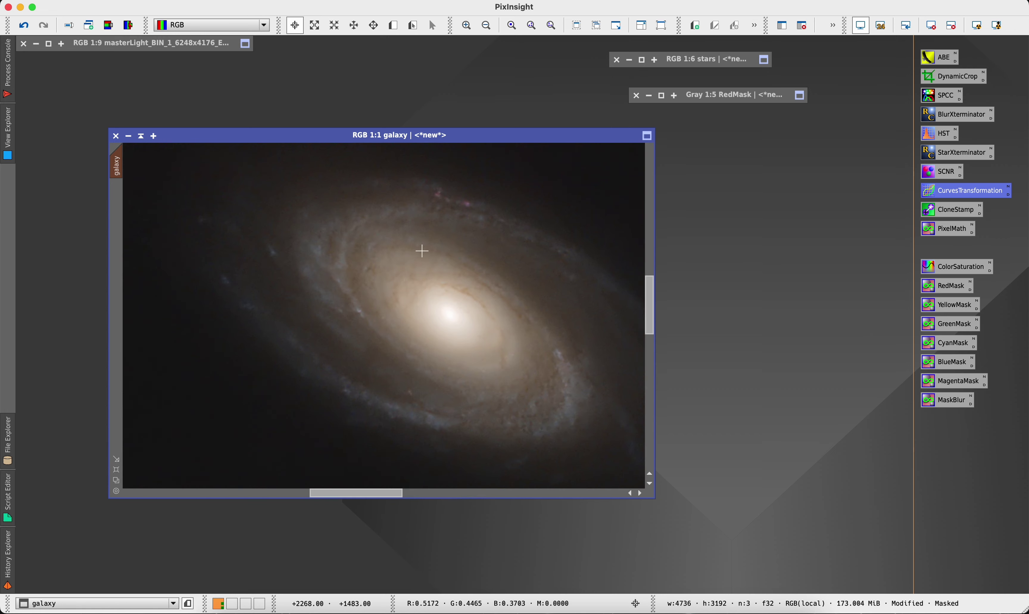
{"action": "scroll", "coordinate": [486, 219], "scroll_direction": "down", "scroll_amount": 1}
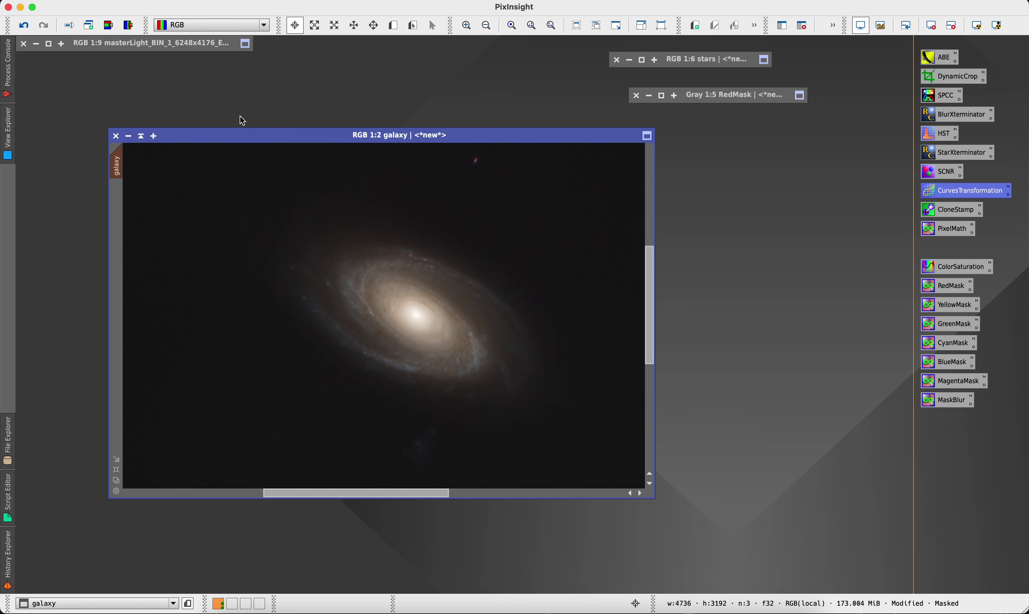
{"action": "left_click", "coordinate": [45, 25]}
{"action": "scroll", "coordinate": [412, 359], "scroll_direction": "down", "scroll_amount": 3}
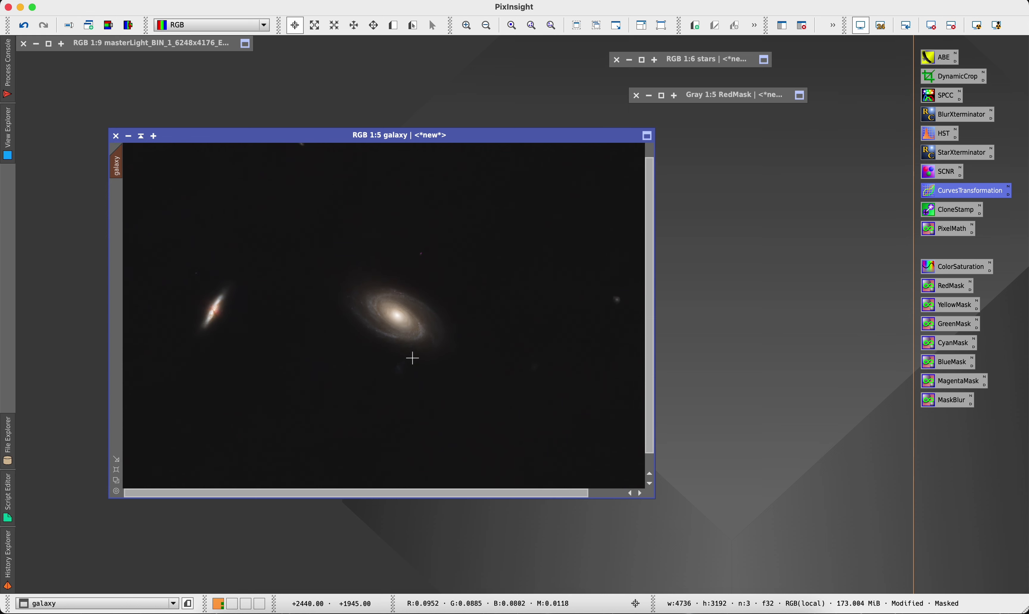
Step: Remove the red mask from the galaxy image and examine the colors of both galaxies
{"action": "scroll", "coordinate": [376, 321], "scroll_direction": "right", "scroll_amount": 3}
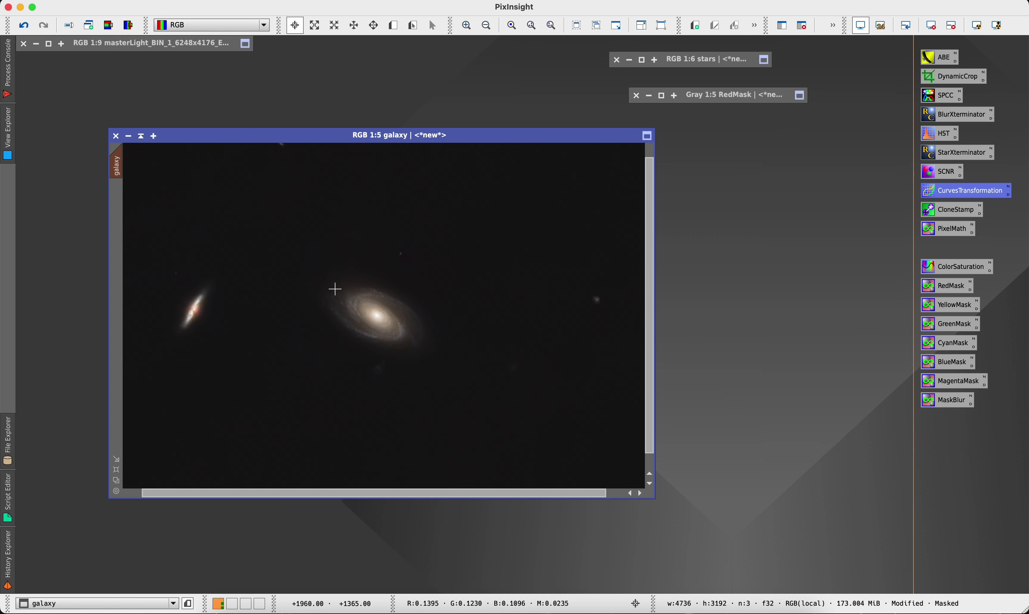
{"action": "scroll", "coordinate": [356, 262], "scroll_direction": "up", "scroll_amount": 3}
{"action": "scroll", "coordinate": [356, 263], "scroll_direction": "down", "scroll_amount": 4}
{"action": "scroll", "coordinate": [359, 246], "scroll_direction": "up", "scroll_amount": 2}
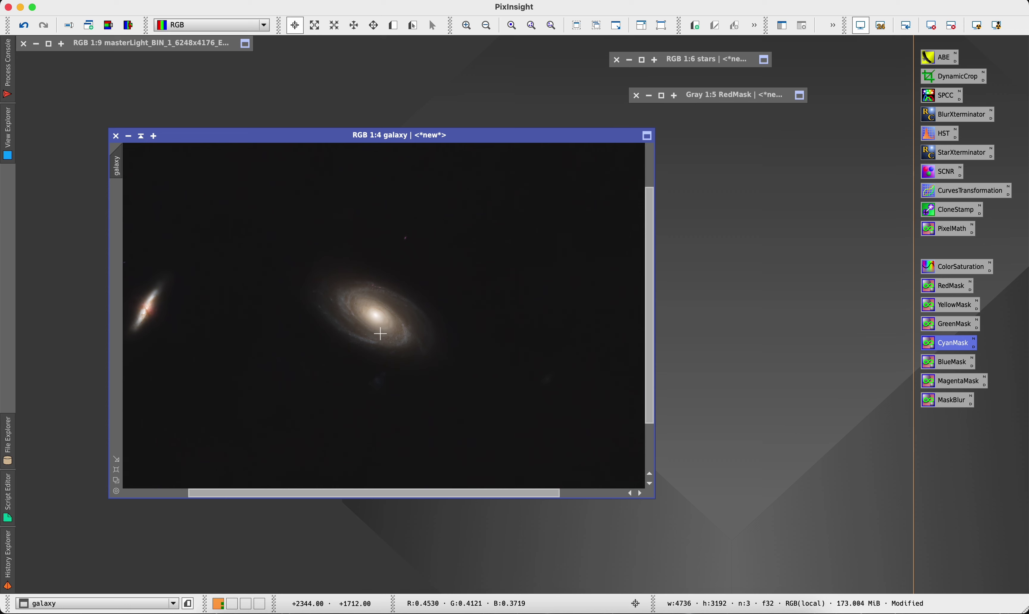
{"action": "scroll", "coordinate": [380, 334], "scroll_direction": "down", "scroll_amount": 1}
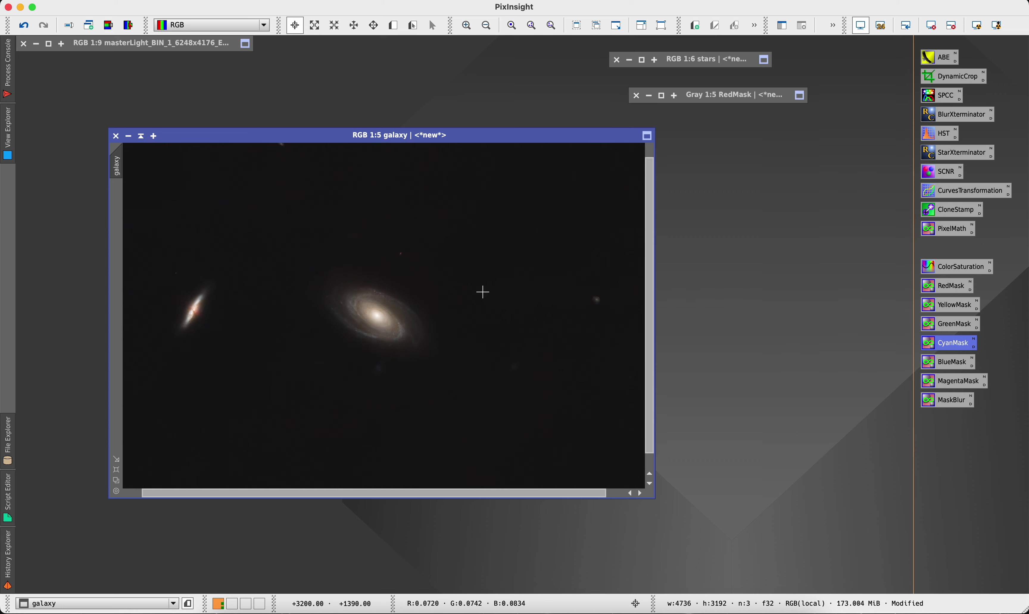
{"action": "scroll", "coordinate": [252, 288], "scroll_direction": "up", "scroll_amount": 3}
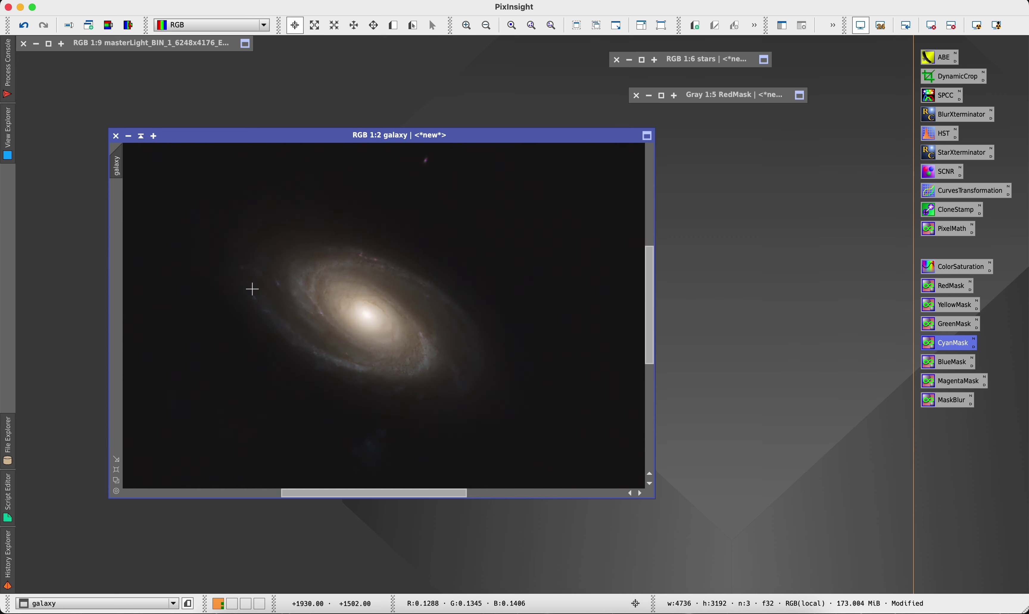
{"action": "mouse_move", "coordinate": [336, 494]}
{"action": "left_mouse_down"}
{"action": "mouse_move", "coordinate": [243, 485]}
{"action": "mouse_move", "coordinate": [331, 479]}
{"action": "left_mouse_up"}
{"action": "scroll", "coordinate": [241, 461], "scroll_direction": "down", "scroll_amount": 2}
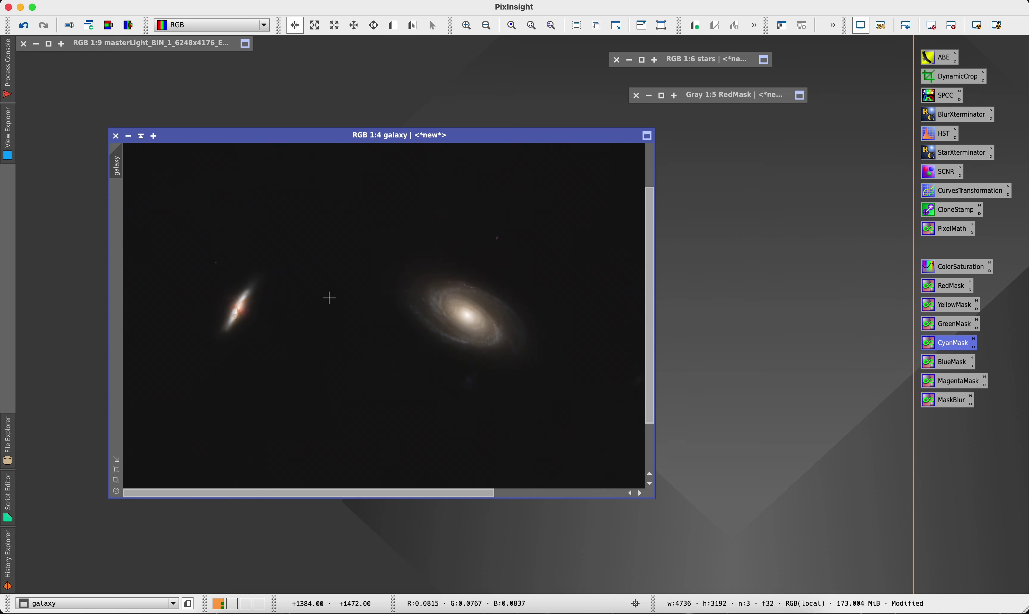
Step: Open ColorSaturation beside the galaxy image and start its real-time preview
{"action": "double_click", "coordinate": [946, 268]}
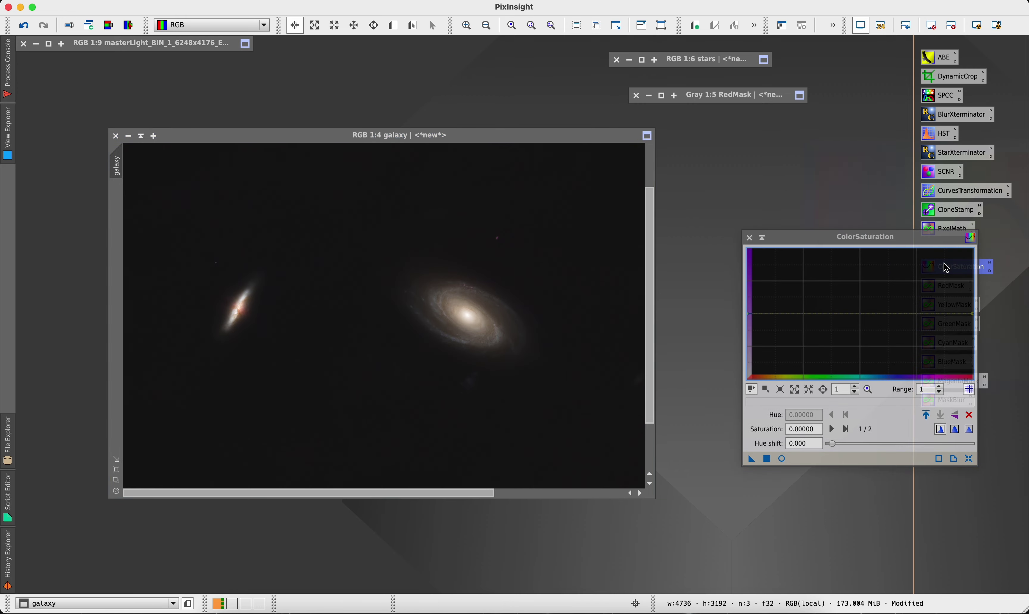
{"action": "left_click_drag", "start_coordinate": [473, 137], "coordinate": [404, 138]}
{"action": "left_click_drag", "start_coordinate": [784, 241], "coordinate": [666, 189]}
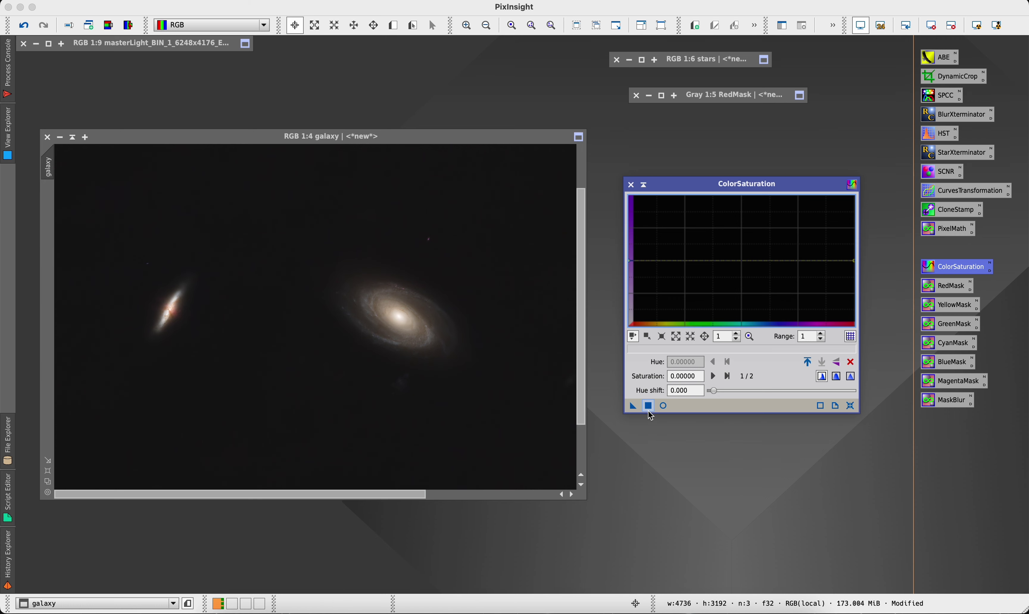
{"action": "left_click", "coordinate": [663, 406]}
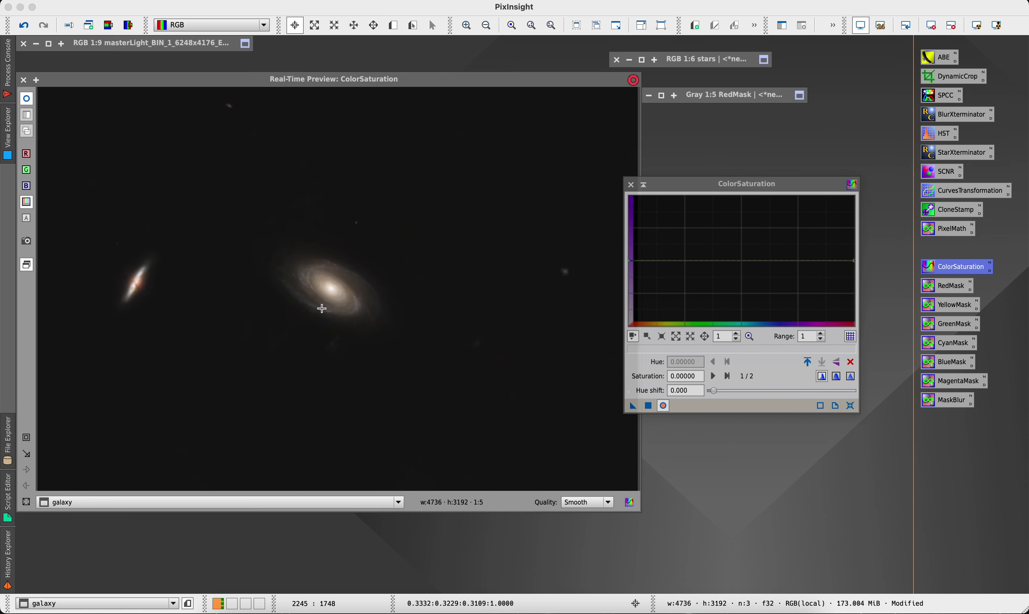
Step: Sample the spiral galaxy's outer arms in the preview to locate their hue on the ColorSaturation curve
{"action": "mouse_move", "coordinate": [322, 311]}
{"action": "left_mouse_down"}
{"action": "mouse_move", "coordinate": [354, 304]}
{"action": "mouse_move", "coordinate": [340, 287]}
{"action": "mouse_move", "coordinate": [506, 266]}
{"action": "mouse_move", "coordinate": [284, 276]}
{"action": "mouse_move", "coordinate": [332, 281]}
{"action": "mouse_move", "coordinate": [333, 268]}
{"action": "left_mouse_up"}
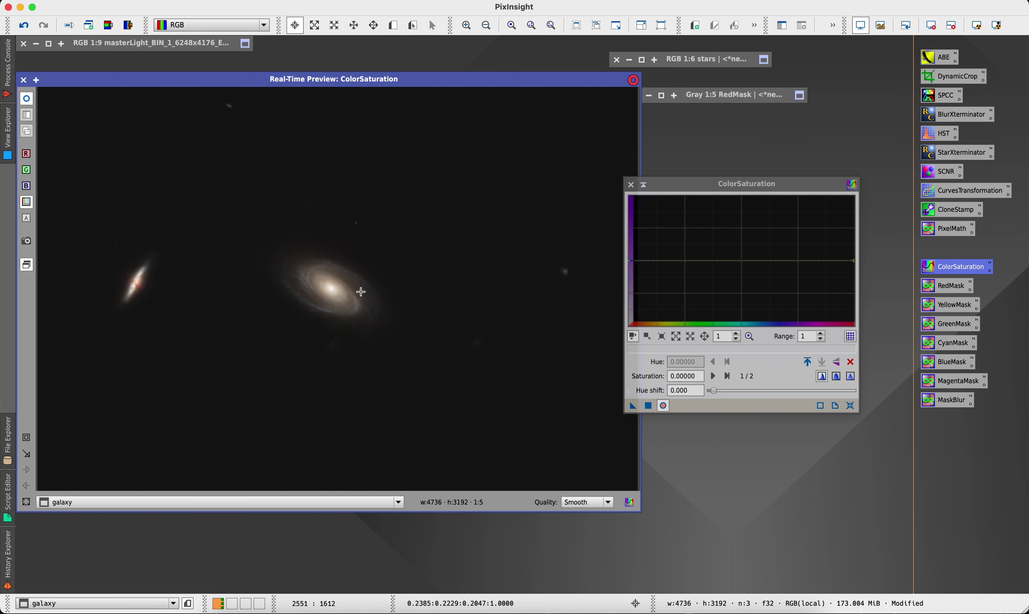
{"action": "left_click_drag", "start_coordinate": [321, 311], "coordinate": [323, 311]}
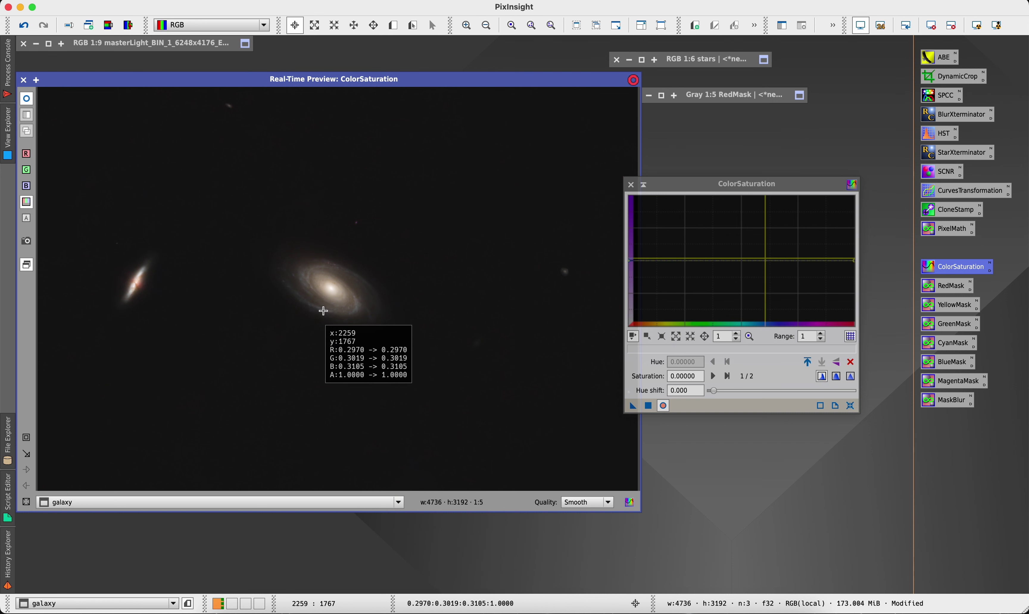
{"action": "left_click_drag", "start_coordinate": [324, 312], "coordinate": [324, 311]}
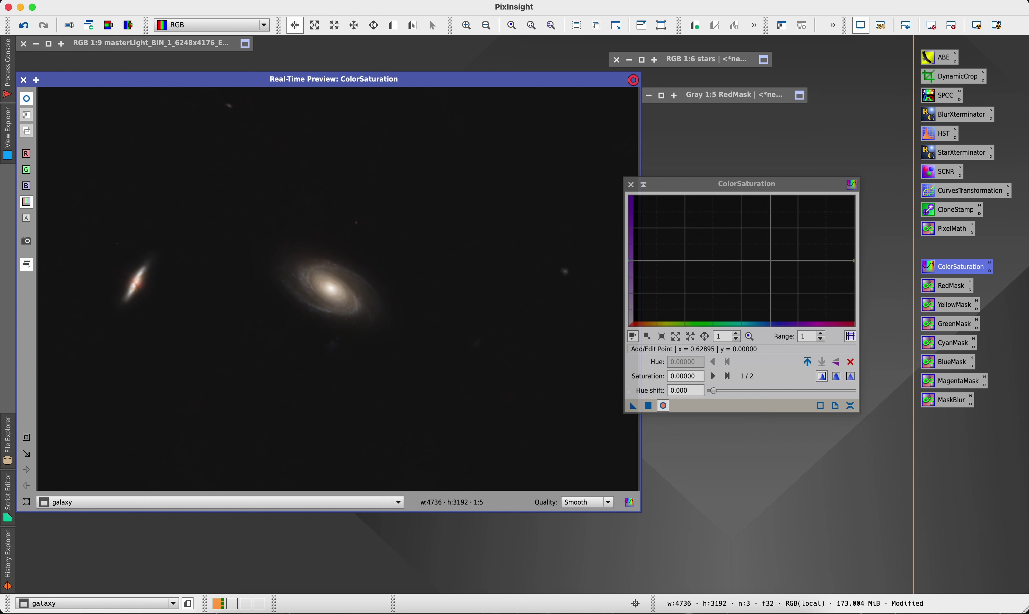
Step: Pin the ColorSaturation curve near zero saturation with anchor points spread across the whole hue range
{"action": "left_click", "coordinate": [763, 260]}
{"action": "left_click", "coordinate": [773, 261]}
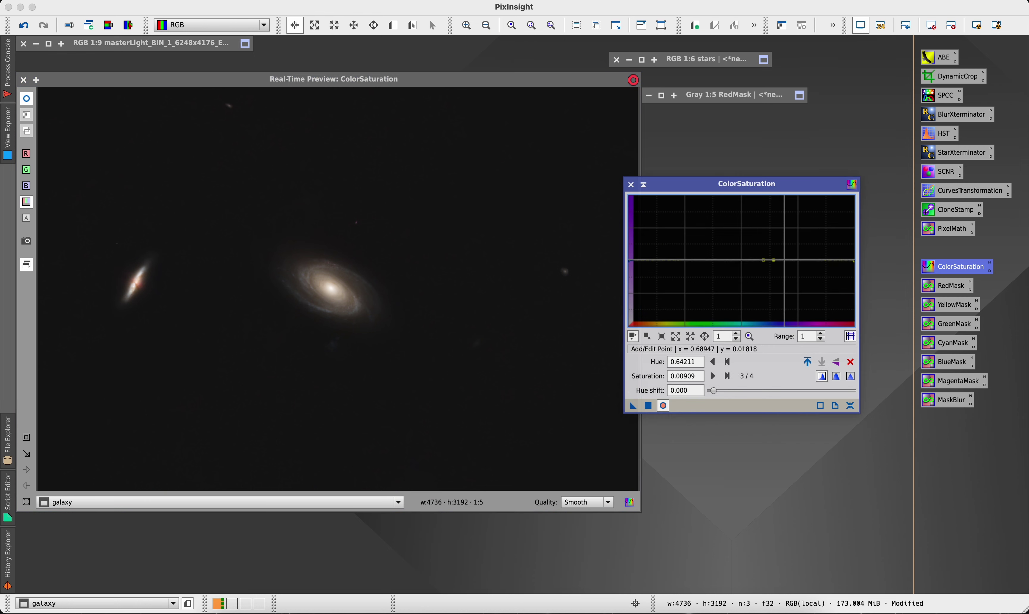
{"action": "left_click", "coordinate": [785, 260]}
{"action": "left_click", "coordinate": [797, 260]}
{"action": "left_click", "coordinate": [749, 259]}
{"action": "left_click", "coordinate": [731, 259]}
{"action": "left_click", "coordinate": [716, 261]}
{"action": "left_click", "coordinate": [699, 262]}
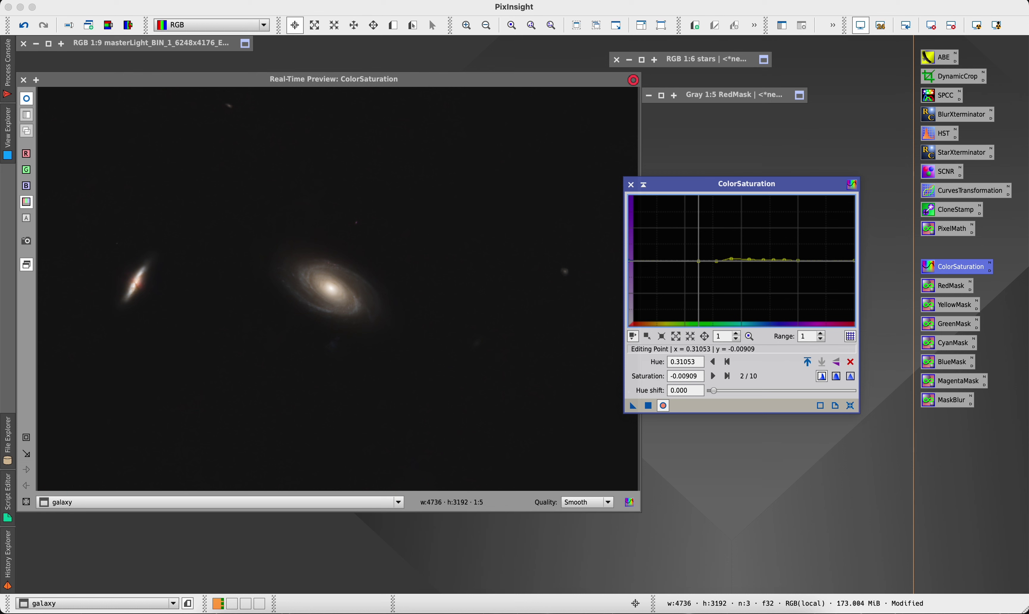
{"action": "left_click", "coordinate": [676, 261]}
{"action": "left_click", "coordinate": [654, 260]}
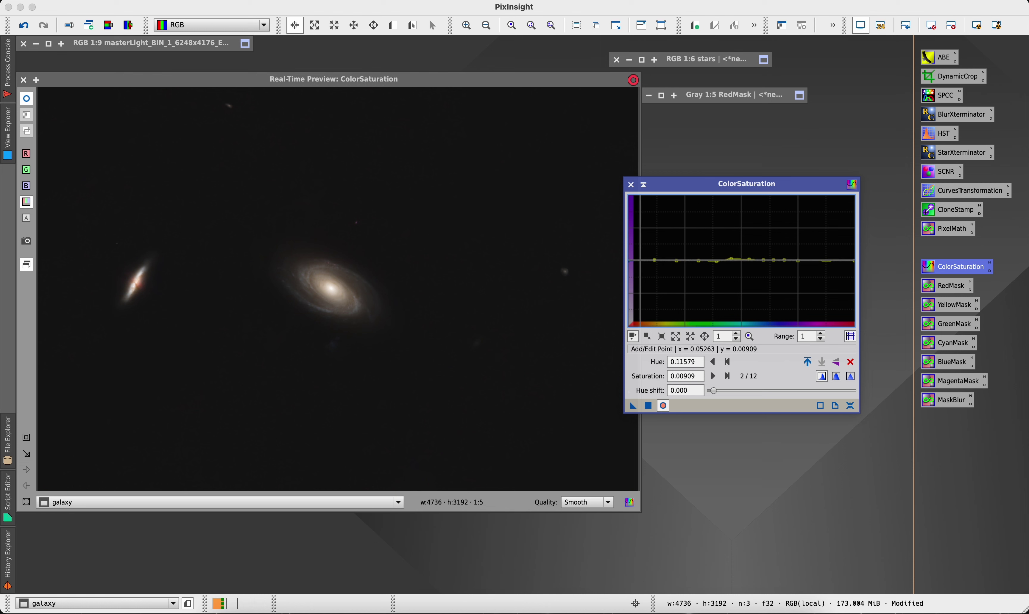
{"action": "left_click", "coordinate": [733, 260]}
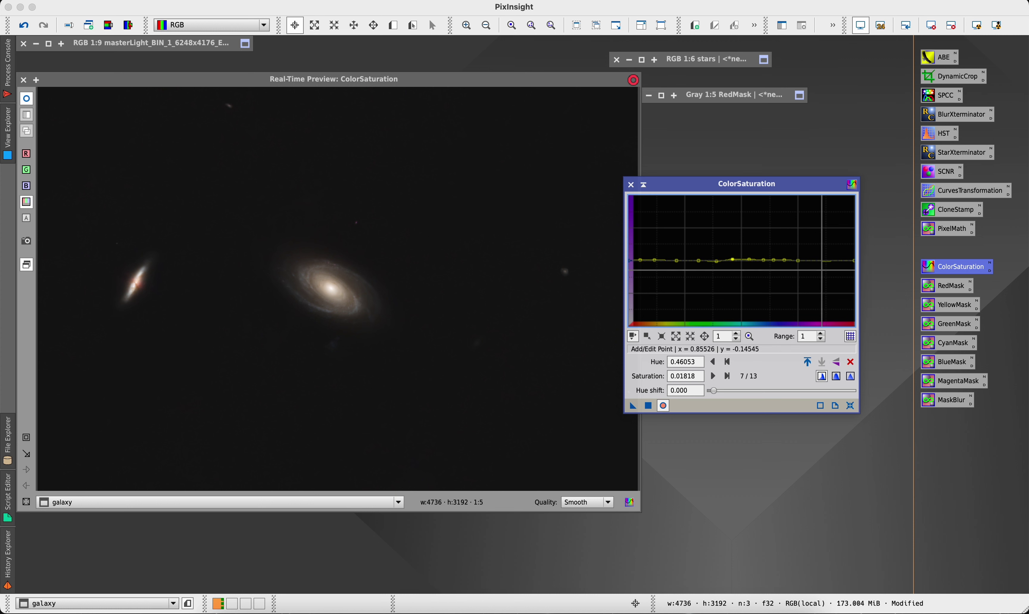
{"action": "left_click", "coordinate": [813, 261]}
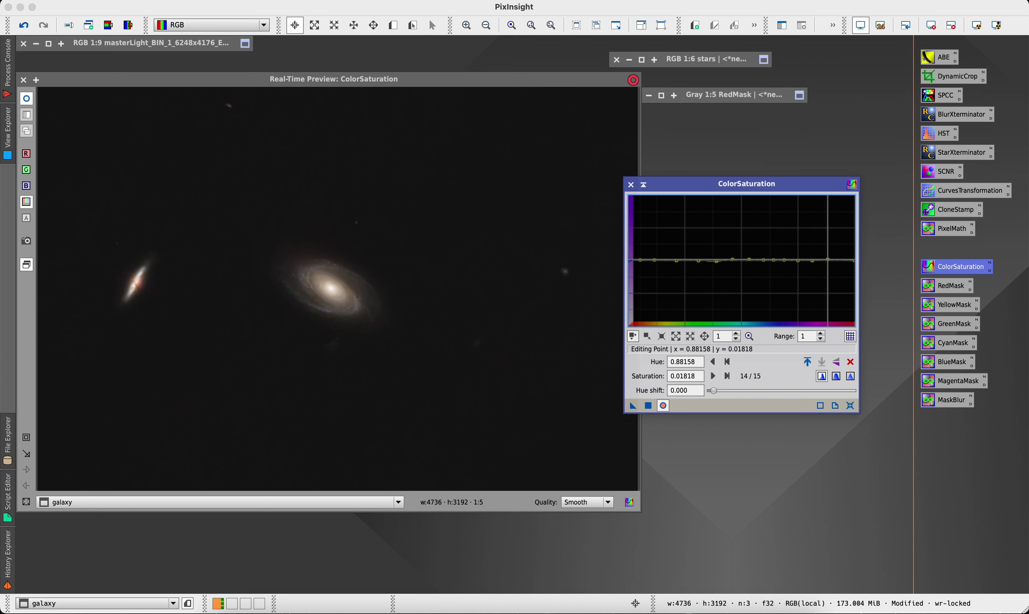
{"action": "left_click", "coordinate": [828, 260]}
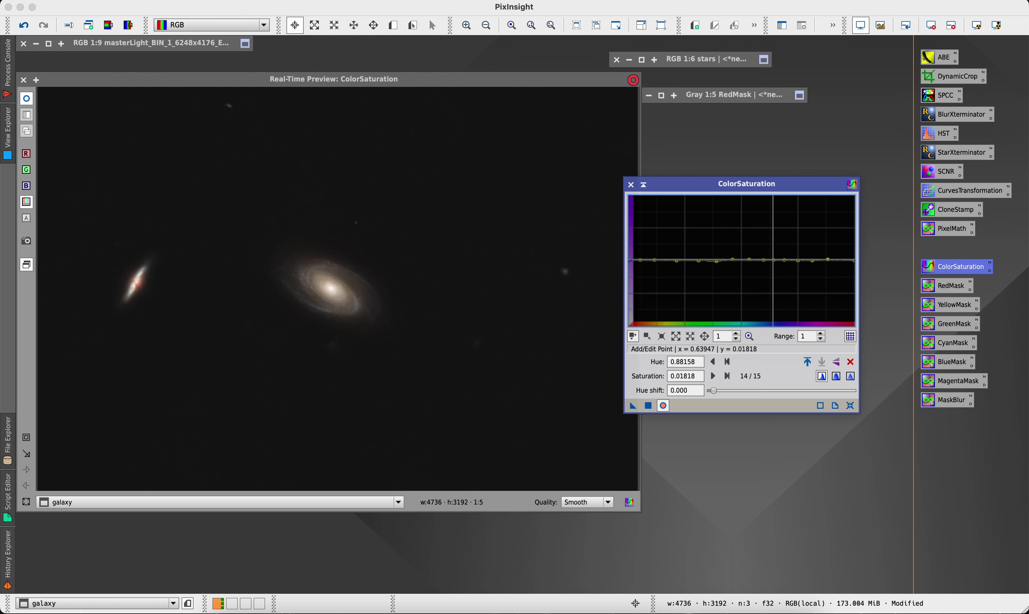
Step: Raise the blue peak to saturation 0.89091 at hue 0.58947, and set the neighboring point at hue 0.64474 to 0.08182
{"action": "left_click_drag", "start_coordinate": [764, 261], "coordinate": [759, 202]}
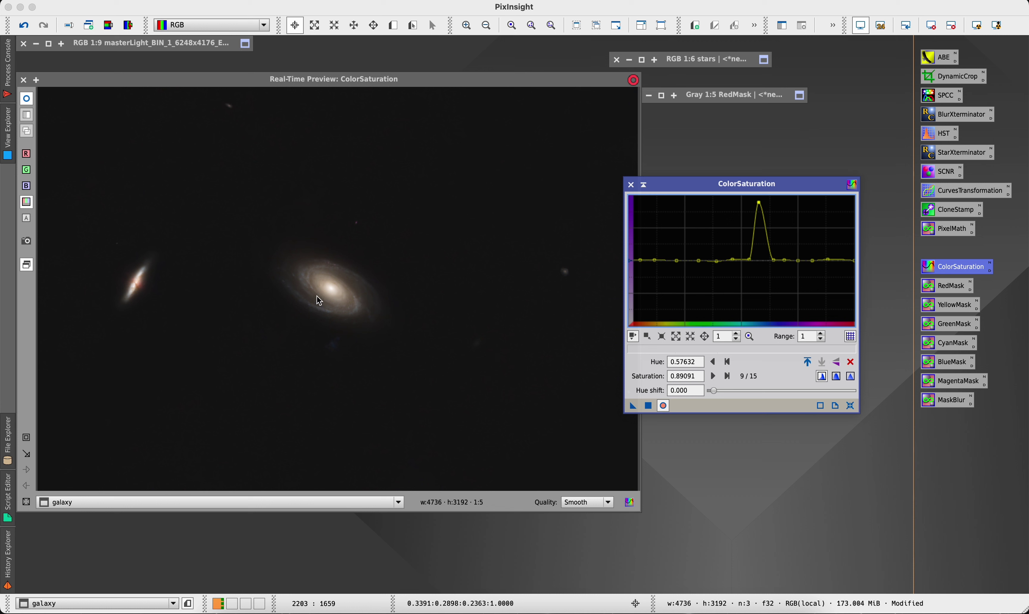
{"action": "left_click_drag", "start_coordinate": [774, 261], "coordinate": [774, 255]}
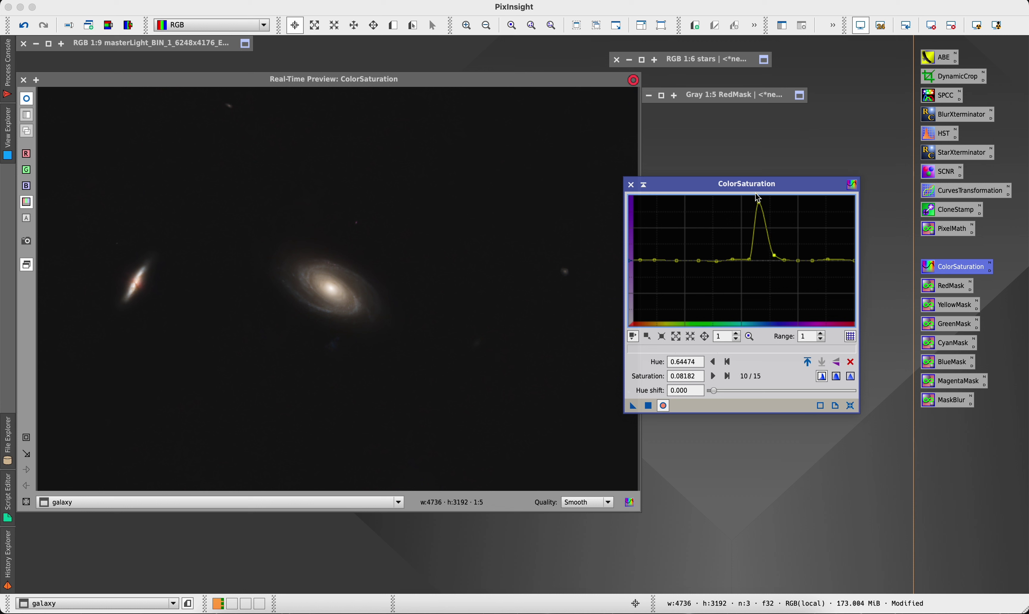
{"action": "mouse_move", "coordinate": [759, 203]}
{"action": "left_mouse_down"}
{"action": "mouse_move", "coordinate": [757, 248]}
{"action": "mouse_move", "coordinate": [762, 202]}
{"action": "left_mouse_up"}
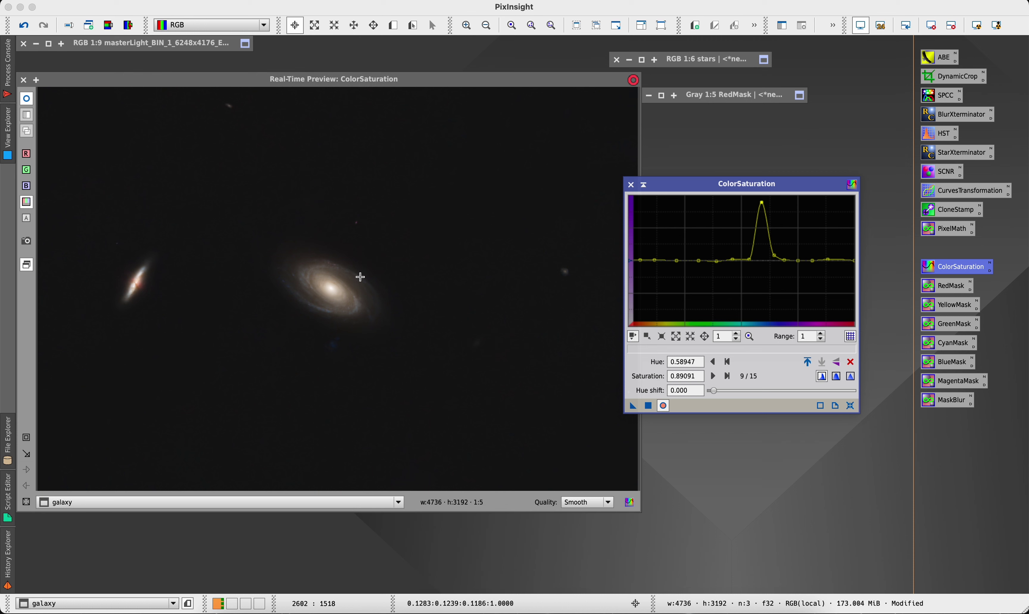
Step: Apply the blue saturation boost to the galaxy image, close the preview and ColorSaturation, and inspect the spiral arms
{"action": "left_click", "coordinate": [24, 80]}
{"action": "scroll", "coordinate": [327, 288], "scroll_direction": "up", "scroll_amount": 3}
{"action": "scroll", "coordinate": [327, 288], "scroll_direction": "down", "scroll_amount": 1}
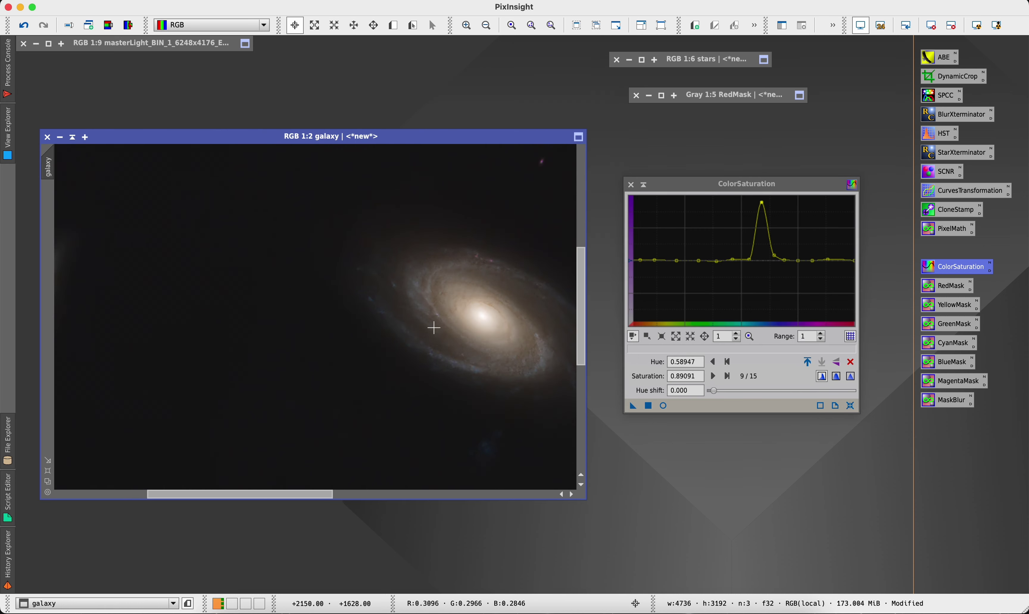
{"action": "scroll", "coordinate": [395, 324], "scroll_direction": "down", "scroll_amount": 1}
{"action": "scroll", "coordinate": [395, 324], "scroll_direction": "down", "scroll_amount": 1}
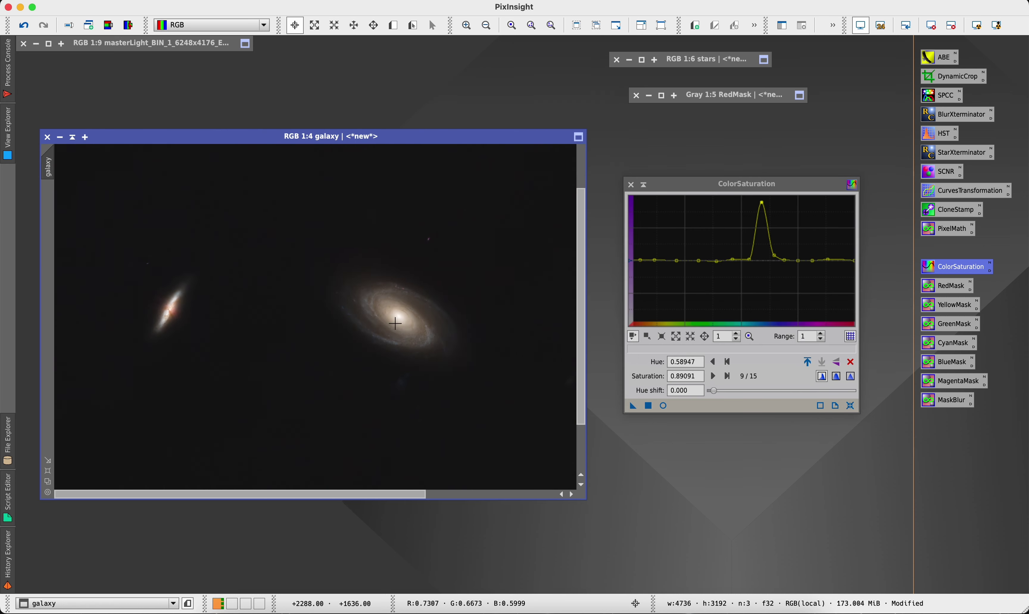
{"action": "left_click", "coordinate": [631, 185]}
{"action": "scroll", "coordinate": [328, 271], "scroll_direction": "down", "scroll_amount": 2}
{"action": "scroll", "coordinate": [247, 331], "scroll_direction": "up", "scroll_amount": 2}
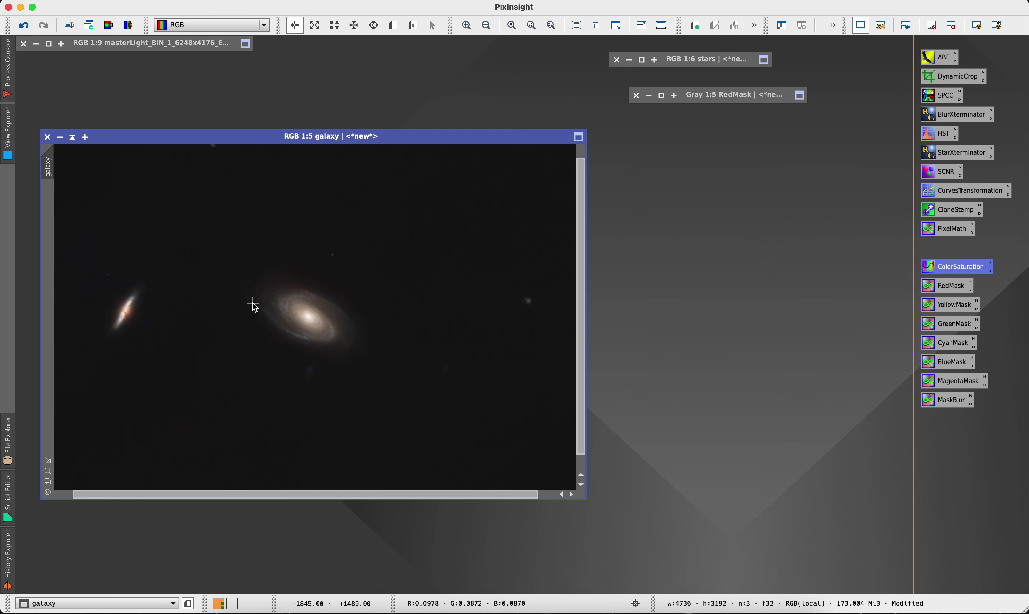
Step: Examine the color of both galaxies in the galaxy image after the blue saturation boost
{"action": "left_click_drag", "start_coordinate": [274, 493], "coordinate": [199, 484]}
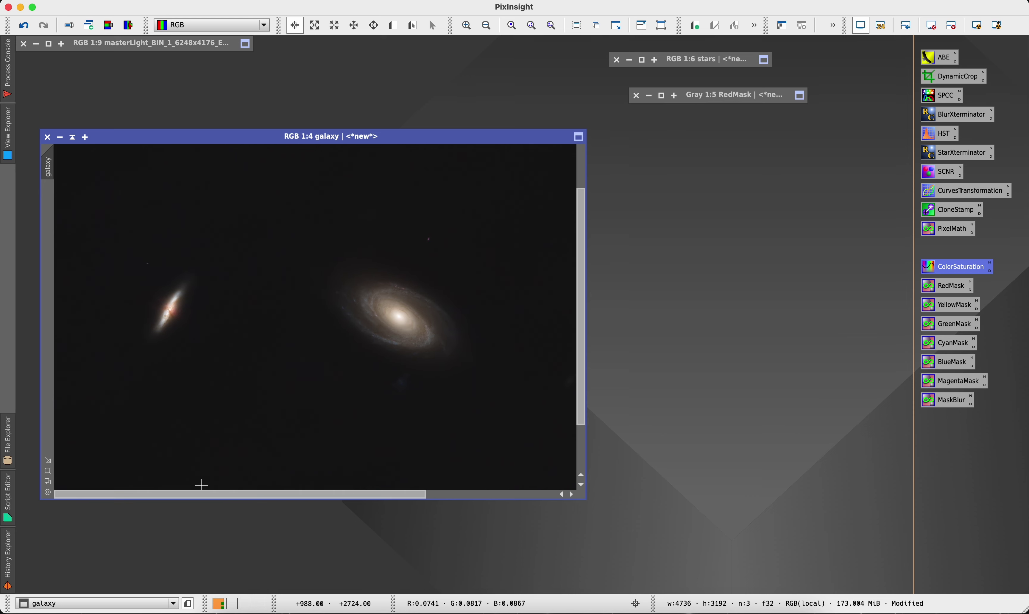
{"action": "scroll", "coordinate": [287, 325], "scroll_direction": "up", "scroll_amount": 2}
{"action": "scroll", "coordinate": [288, 326], "scroll_direction": "down", "scroll_amount": 1}
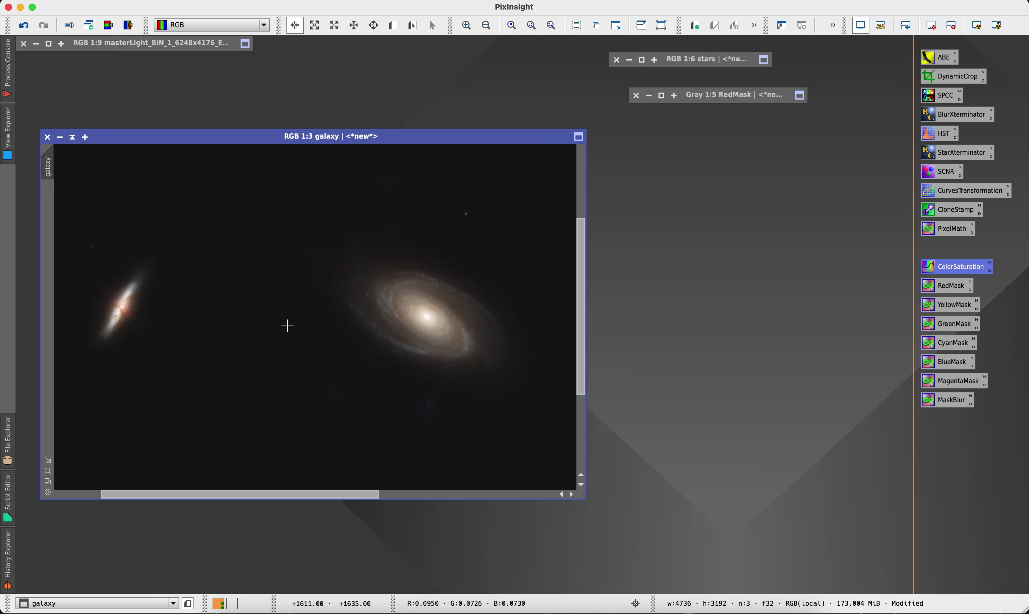
{"action": "scroll", "coordinate": [288, 334], "scroll_direction": "down", "scroll_amount": 2}
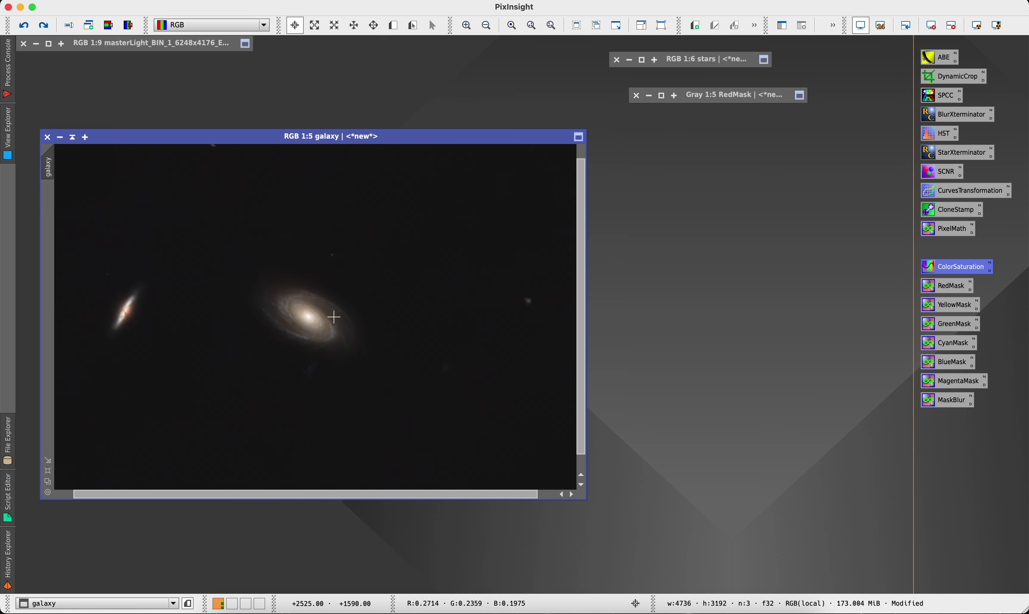
{"action": "scroll", "coordinate": [266, 301], "scroll_direction": "up", "scroll_amount": 3}
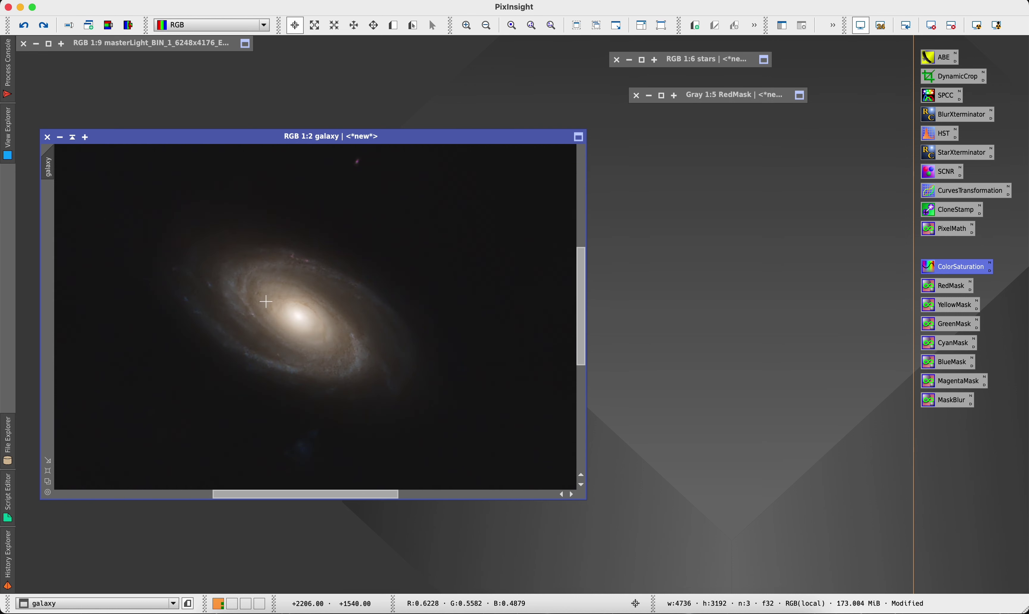
{"action": "scroll", "coordinate": [266, 301], "scroll_direction": "down", "scroll_amount": 3}
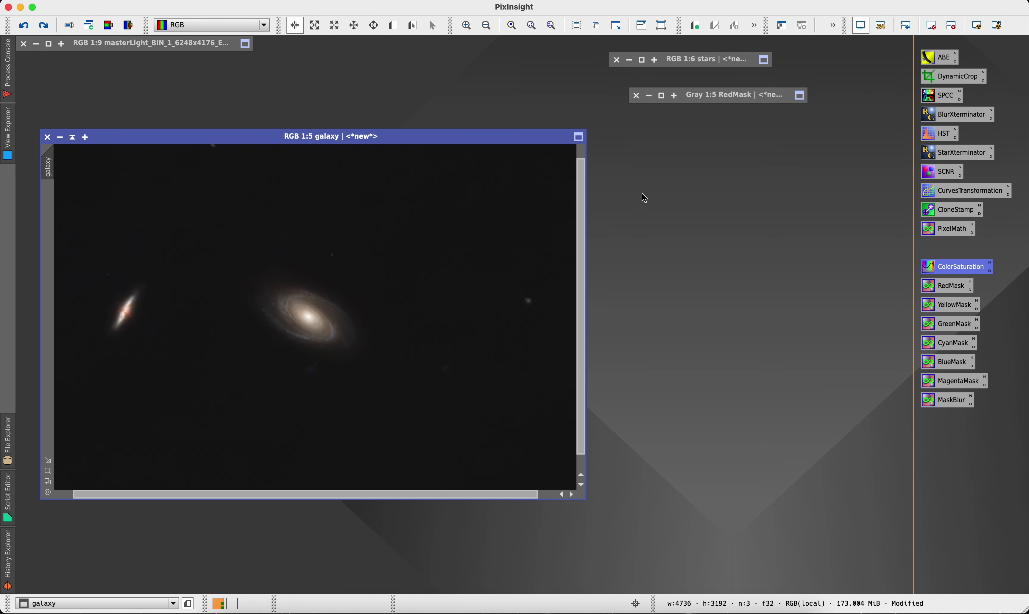
Step: Restore the stars image, remove its green cast with SCNR, and check the stars up close and in the full frame
{"action": "left_click", "coordinate": [643, 60]}
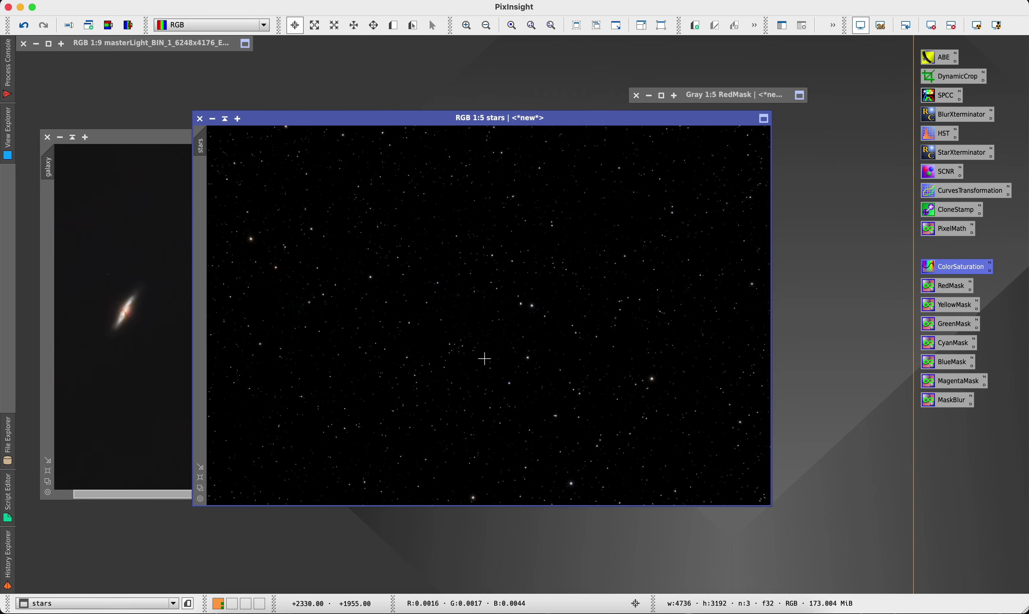
{"action": "scroll", "coordinate": [484, 359], "scroll_direction": "up", "scroll_amount": 3}
{"action": "left_click", "coordinate": [675, 223]}
{"action": "scroll", "coordinate": [533, 214], "scroll_direction": "up", "scroll_amount": 1}
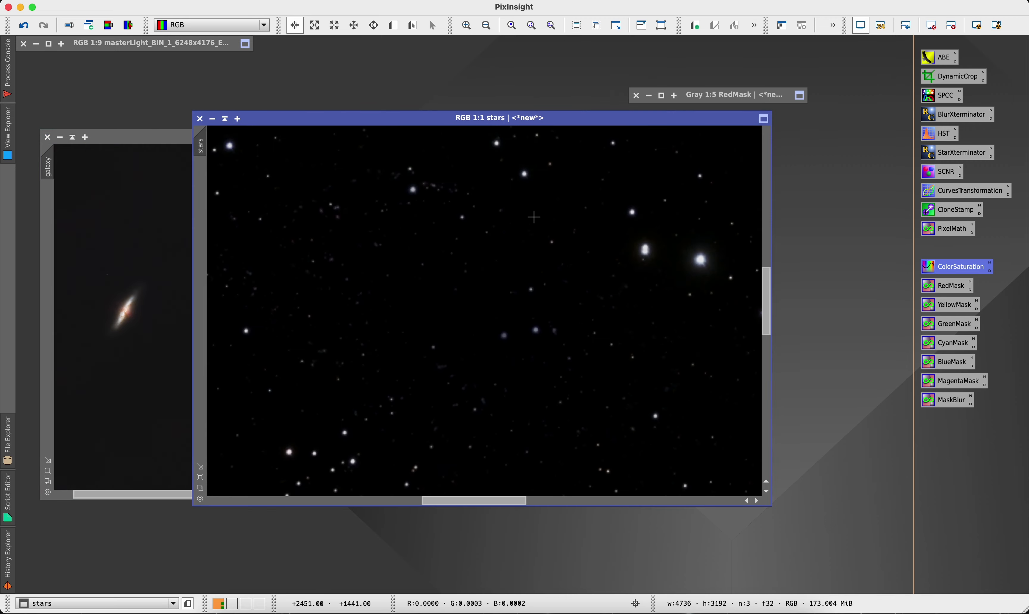
{"action": "left_click", "coordinate": [940, 178]}
{"action": "left_click_drag", "start_coordinate": [937, 179], "coordinate": [583, 260]}
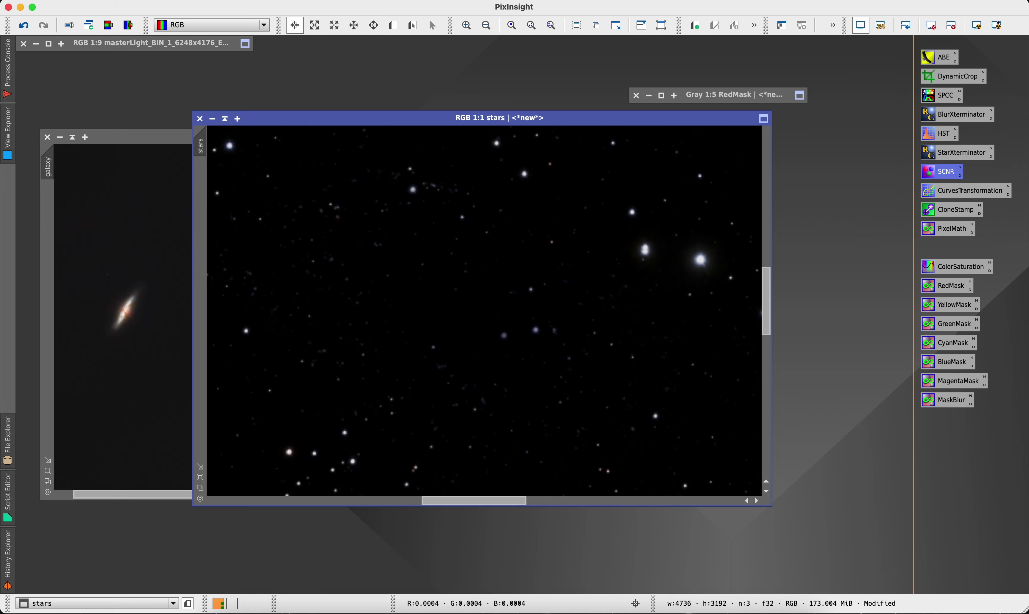
{"action": "scroll", "coordinate": [573, 320], "scroll_direction": "down", "scroll_amount": 5}
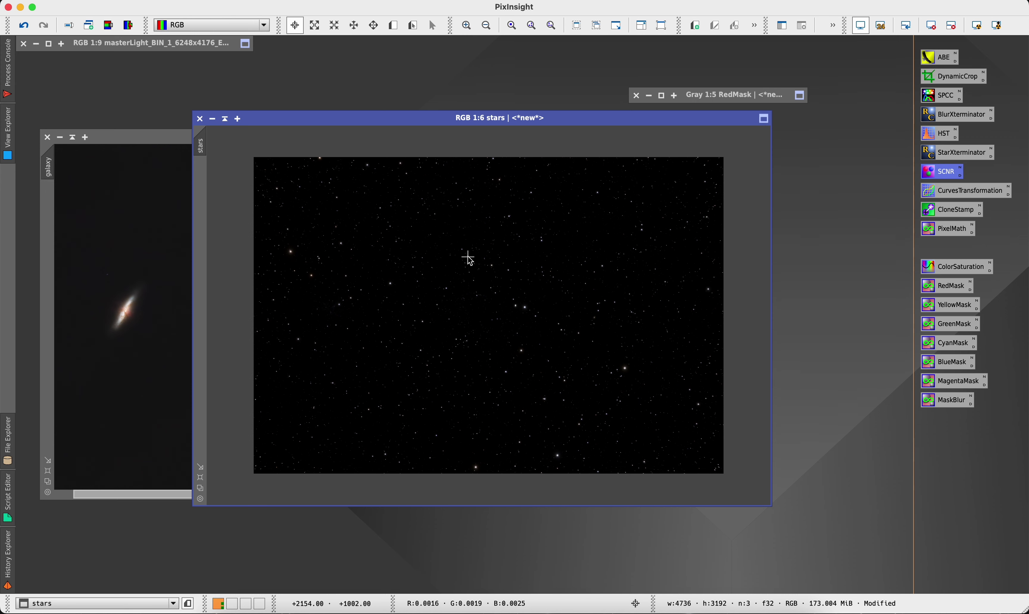
{"action": "scroll", "coordinate": [469, 258], "scroll_direction": "up", "scroll_amount": 5}
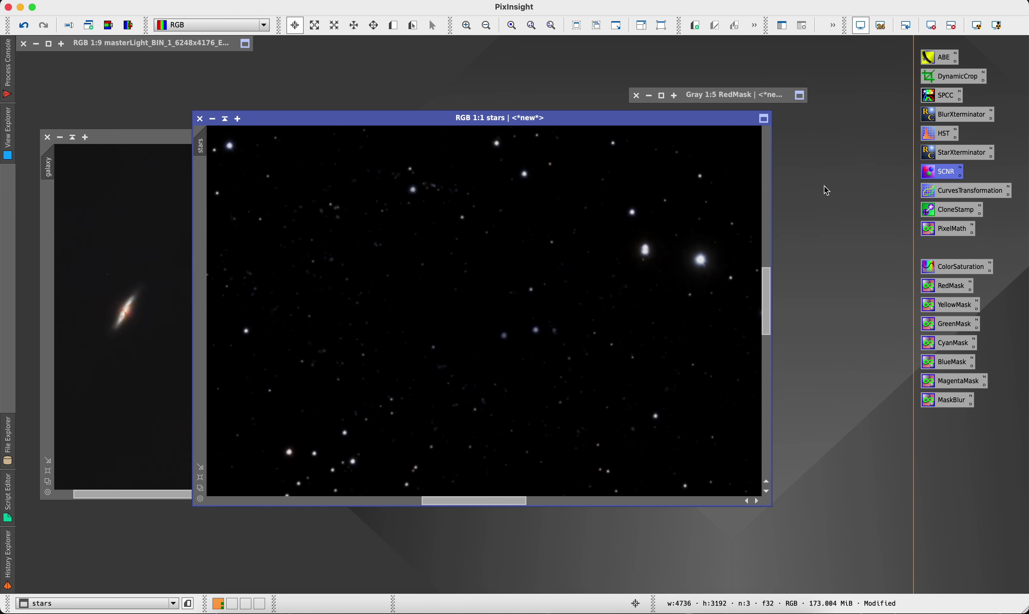
{"action": "scroll", "coordinate": [666, 245], "scroll_direction": "down", "scroll_amount": 3}
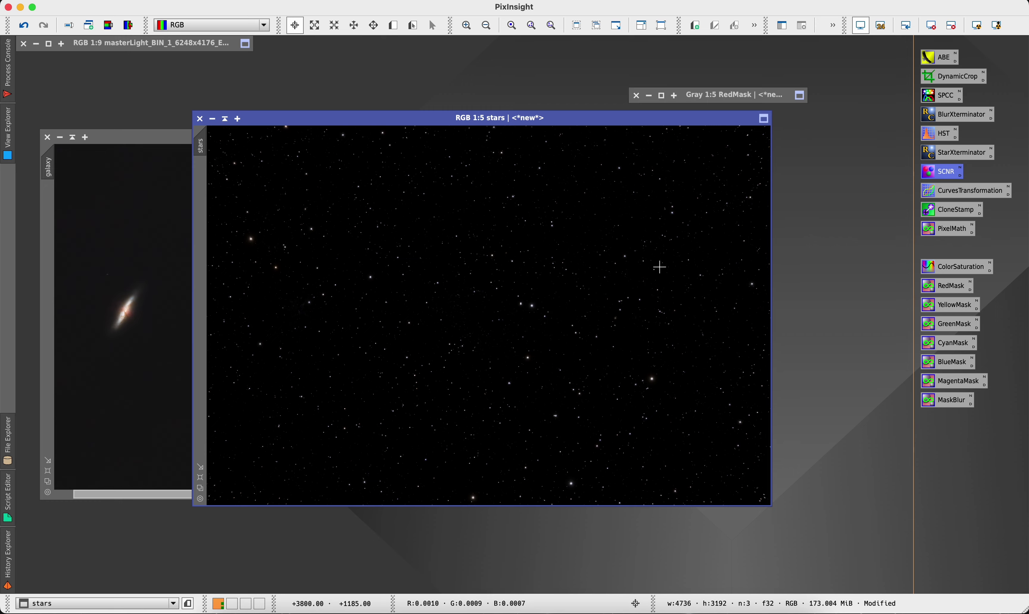
{"action": "scroll", "coordinate": [662, 267], "scroll_direction": "down", "scroll_amount": 2}
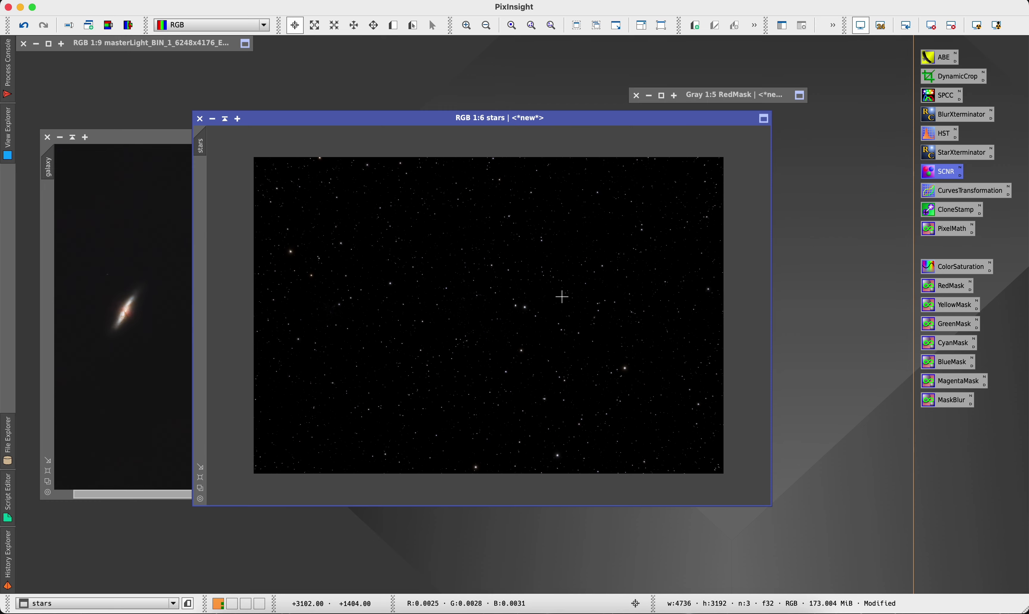
Step: Preview CurvesTransformation on the stars image and raise the saturation curve with a point at input 0.39737, output 0.62895
{"action": "double_click", "coordinate": [935, 191]}
{"action": "left_click_drag", "start_coordinate": [587, 126], "coordinate": [494, 143]}
{"action": "left_click", "coordinate": [833, 419]}
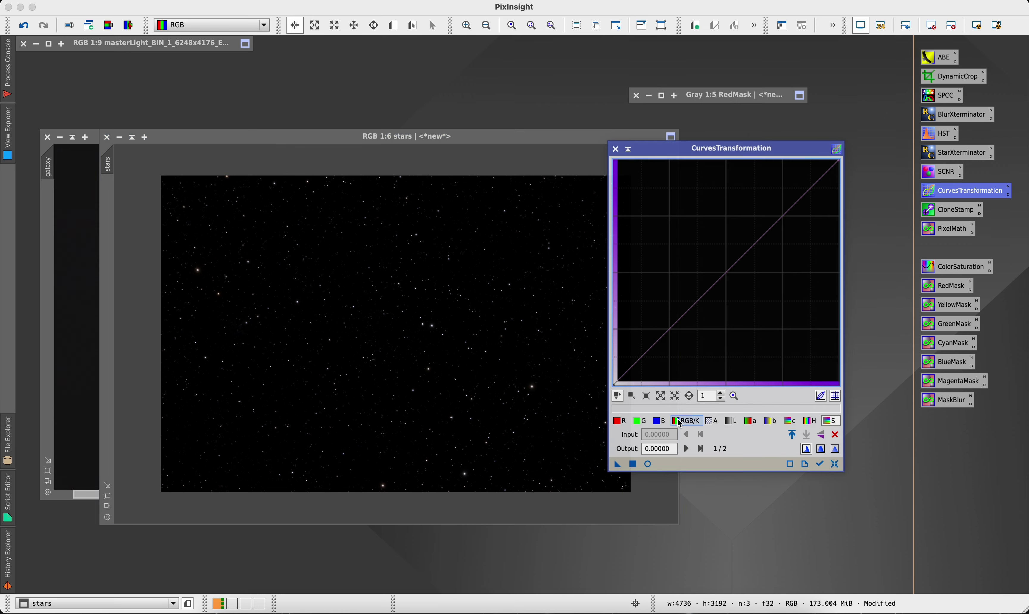
{"action": "left_click", "coordinate": [648, 464]}
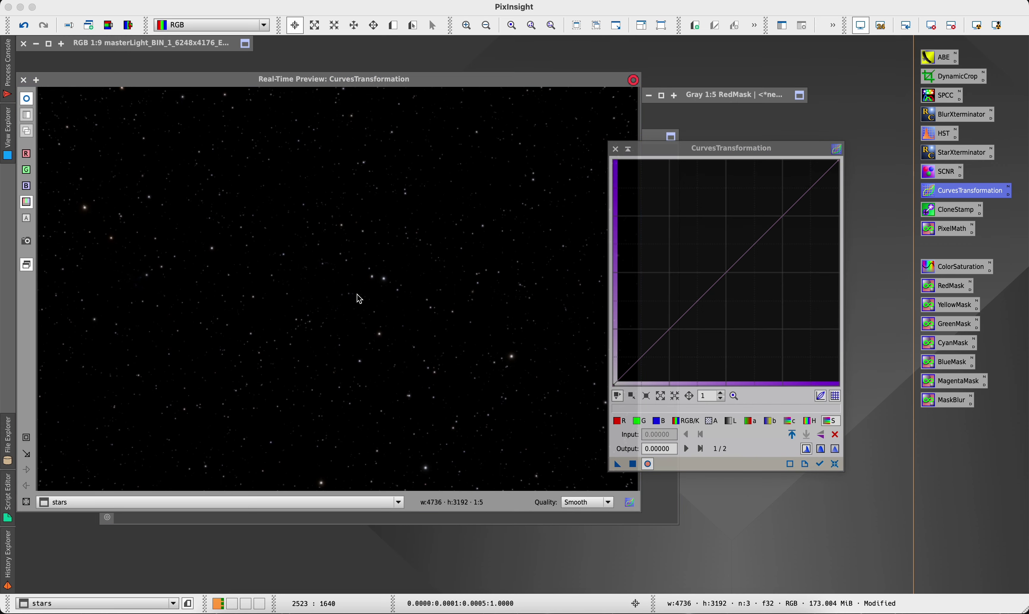
{"action": "left_click", "coordinate": [727, 274]}
{"action": "left_click_drag", "start_coordinate": [727, 274], "coordinate": [703, 244]}
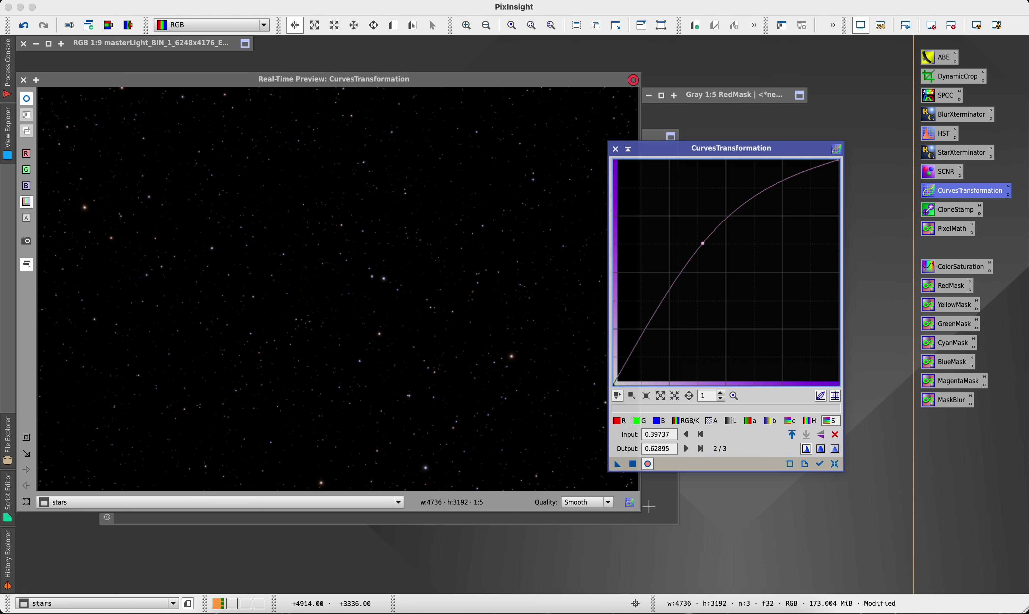
Step: Apply the saturation curve to the stars image, close CurvesTransformation and its preview, and check the star colors
{"action": "left_click", "coordinate": [633, 466]}
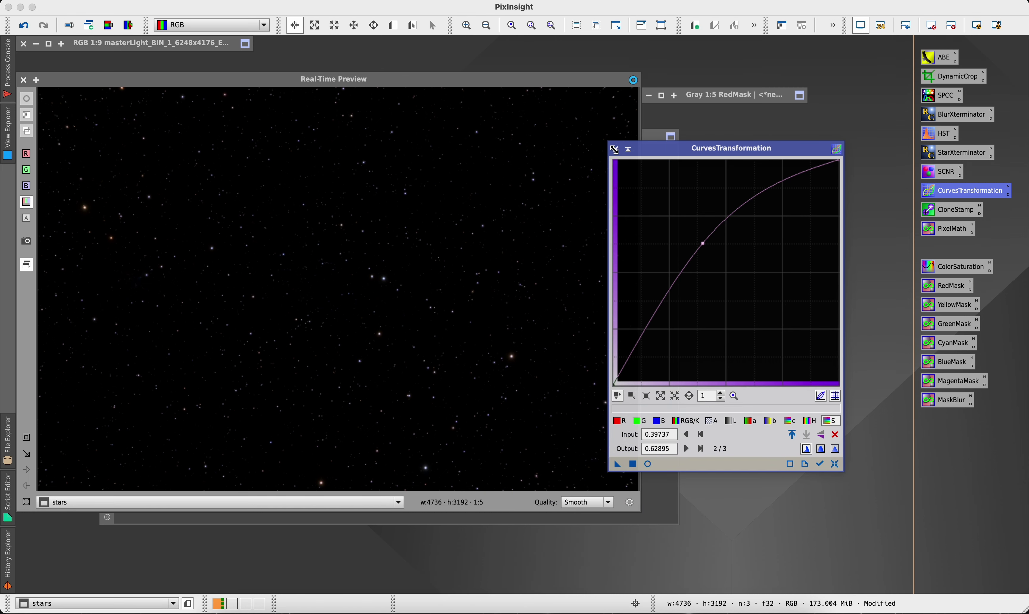
{"action": "left_click", "coordinate": [614, 149]}
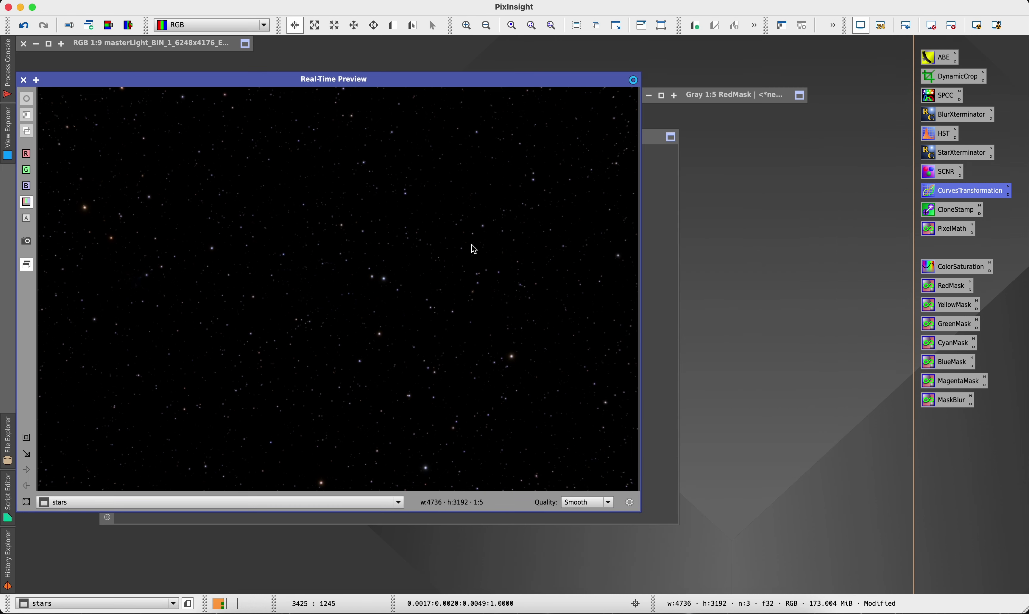
{"action": "left_click", "coordinate": [24, 80]}
{"action": "scroll", "coordinate": [267, 252], "scroll_direction": "up", "scroll_amount": 3}
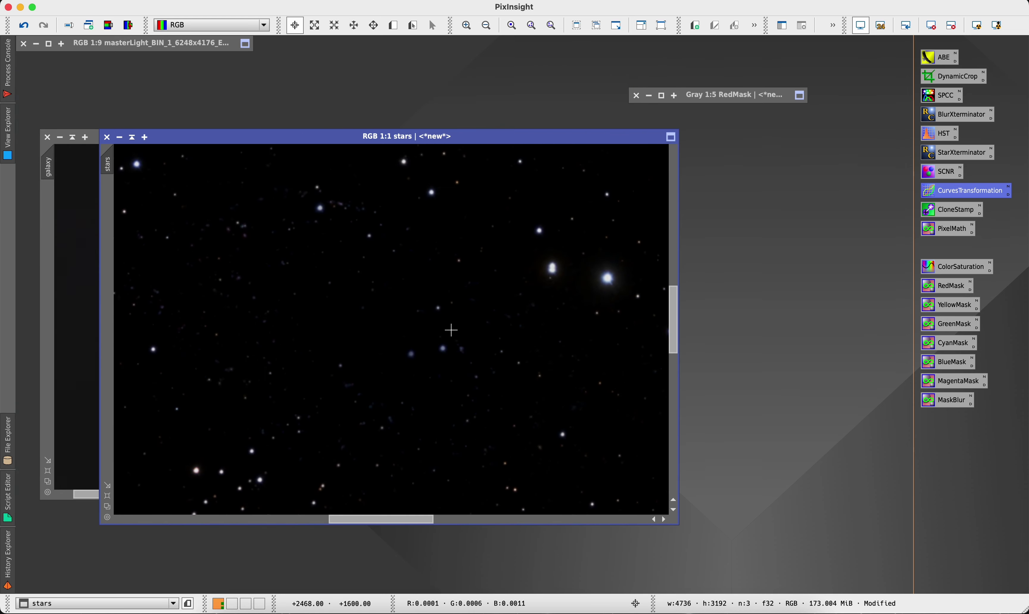
{"action": "scroll", "coordinate": [451, 330], "scroll_direction": "down", "scroll_amount": 3}
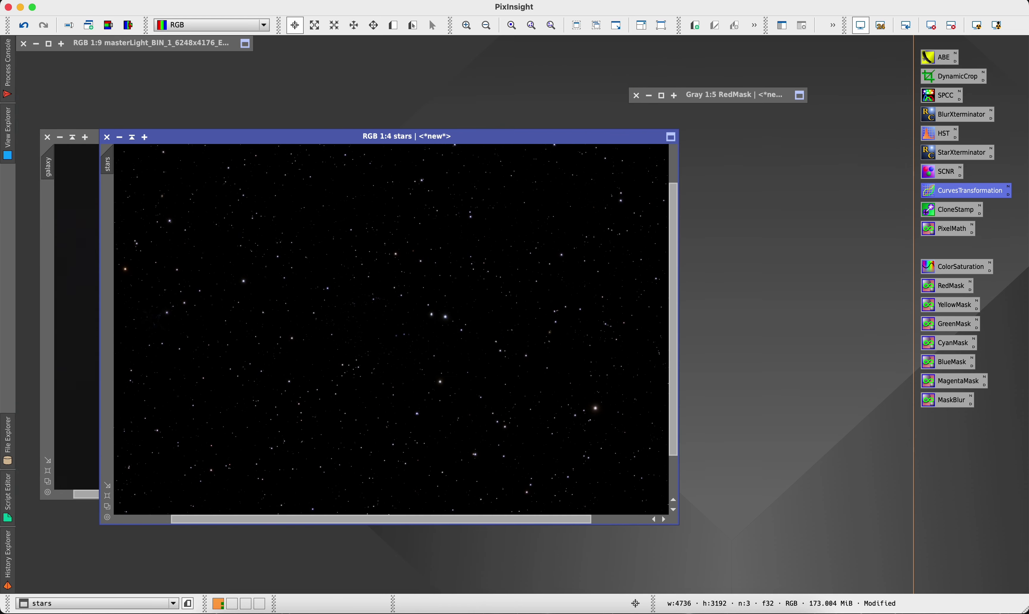
Step: Run the CorrectMagentaStars script on the stars image with amount 0.80, no mask and lightness preserved, and close it
{"action": "left_click", "coordinate": [322, 0]}
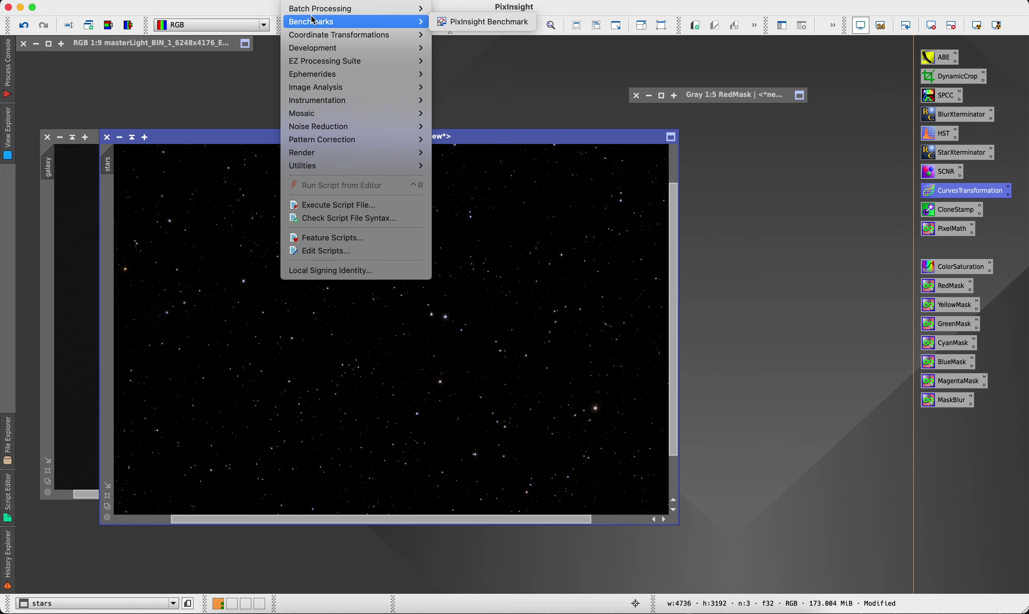
{"action": "mouse_move", "coordinate": [296, 0]}
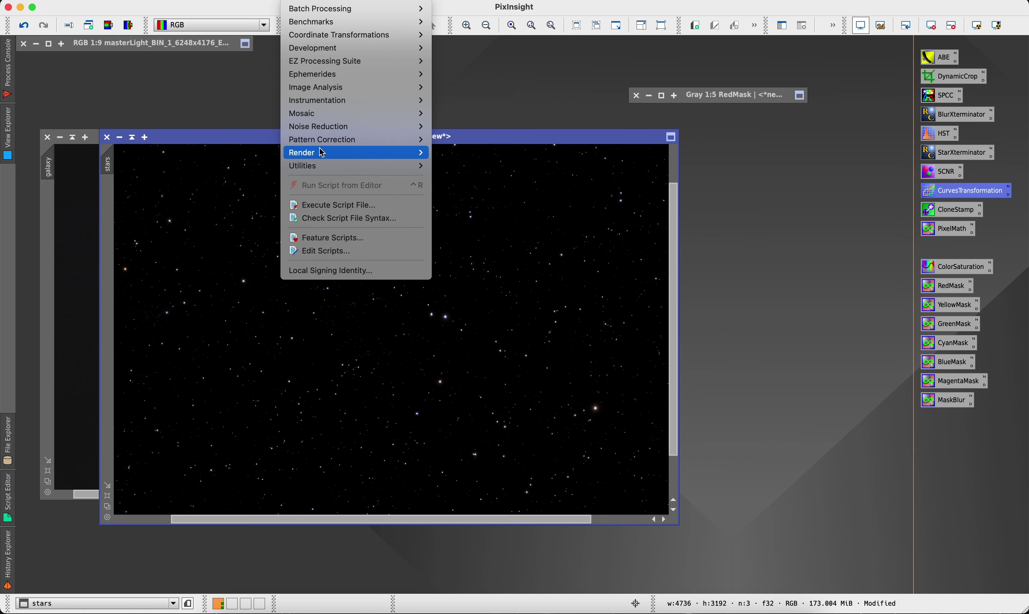
{"action": "mouse_move", "coordinate": [354, 166]}
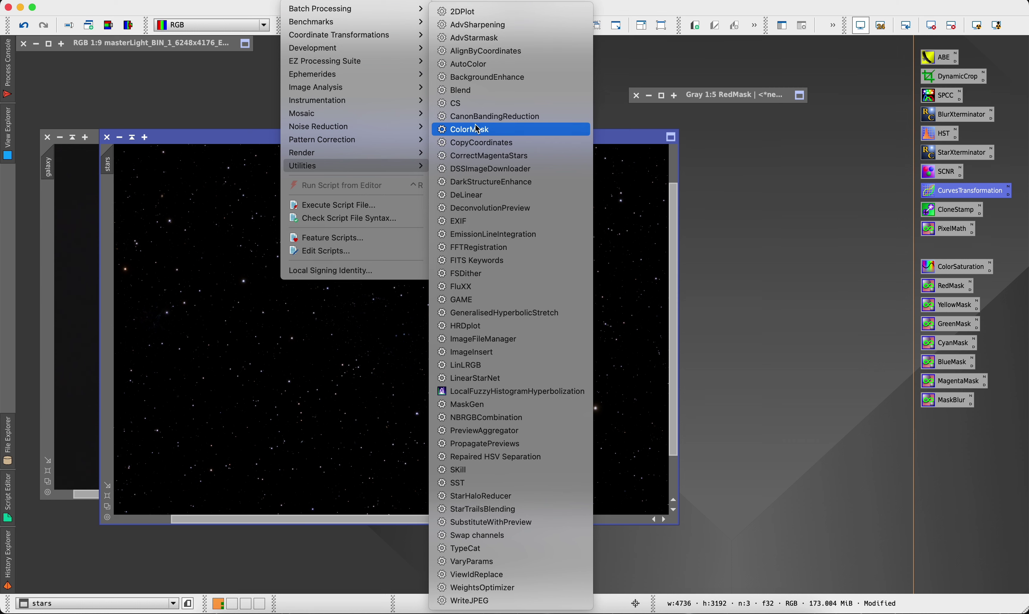
{"action": "left_click", "coordinate": [478, 156]}
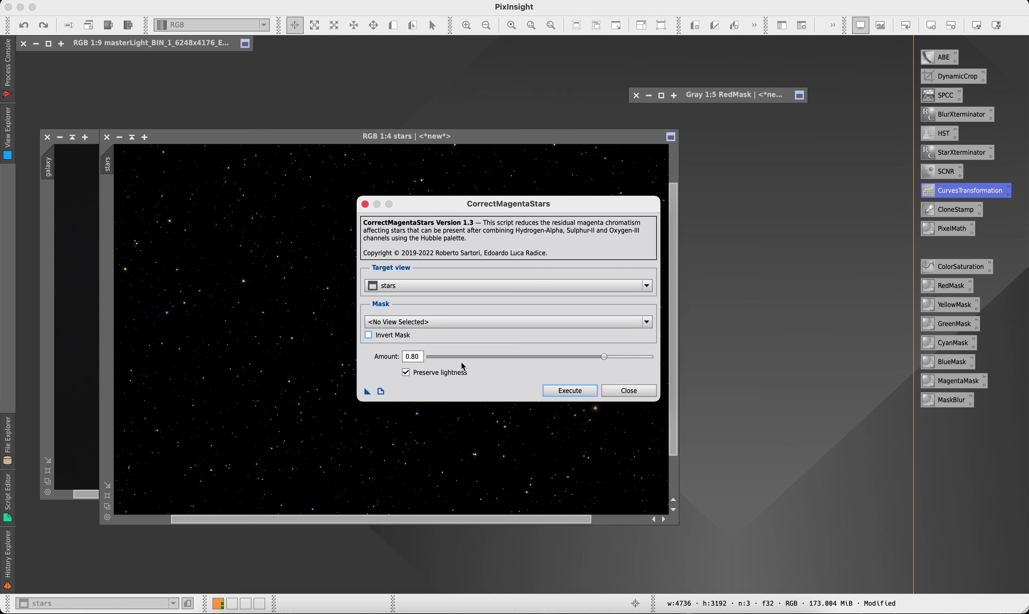
{"action": "left_click", "coordinate": [577, 391]}
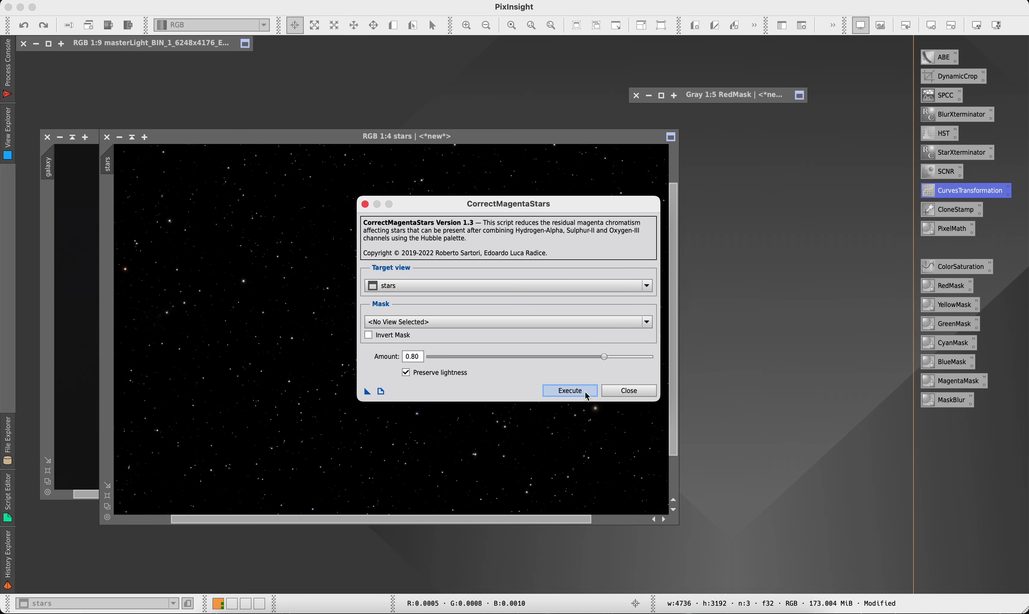
{"action": "left_click", "coordinate": [628, 390]}
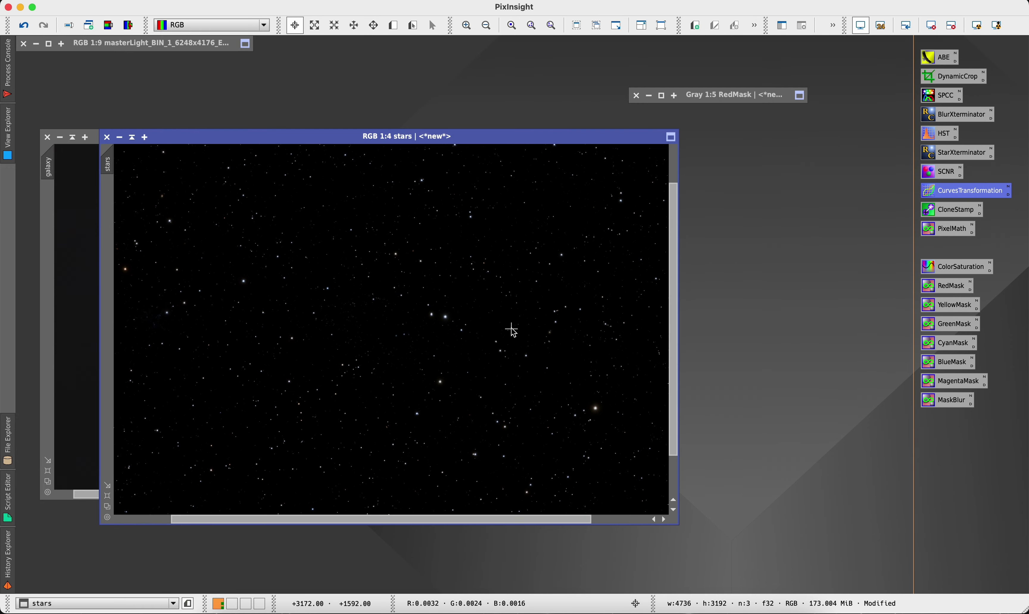
Step: Examine the bright stars across the stars image for any remaining magenta cast
{"action": "scroll", "coordinate": [510, 329], "scroll_direction": "up", "scroll_amount": 2}
{"action": "left_click_drag", "start_coordinate": [674, 345], "coordinate": [674, 394]}
{"action": "left_click_drag", "start_coordinate": [483, 520], "coordinate": [554, 532]}
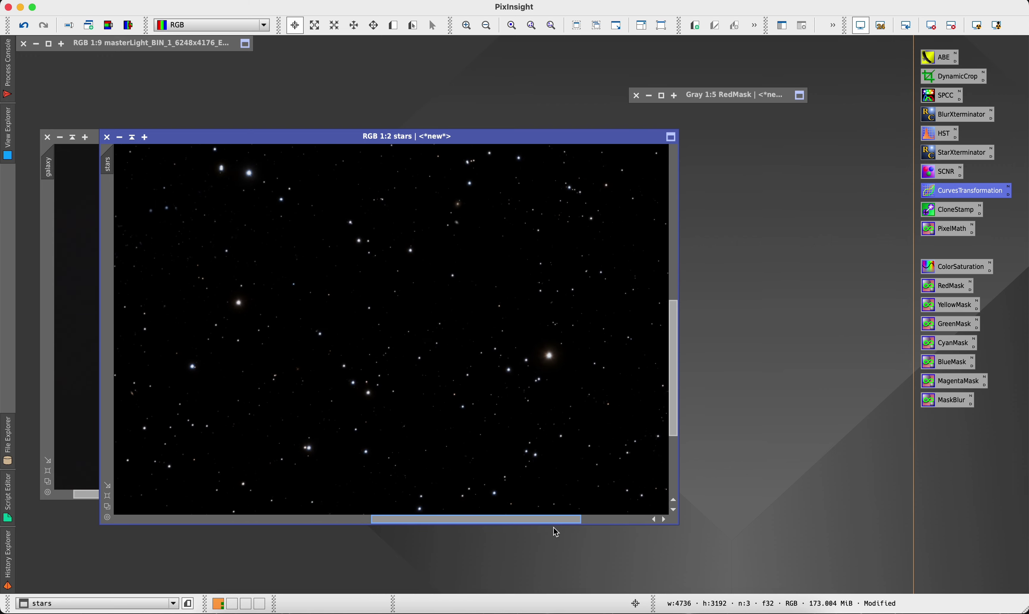
{"action": "scroll", "coordinate": [452, 350], "scroll_direction": "up", "scroll_amount": 2}
{"action": "scroll", "coordinate": [452, 350], "scroll_direction": "down", "scroll_amount": 6}
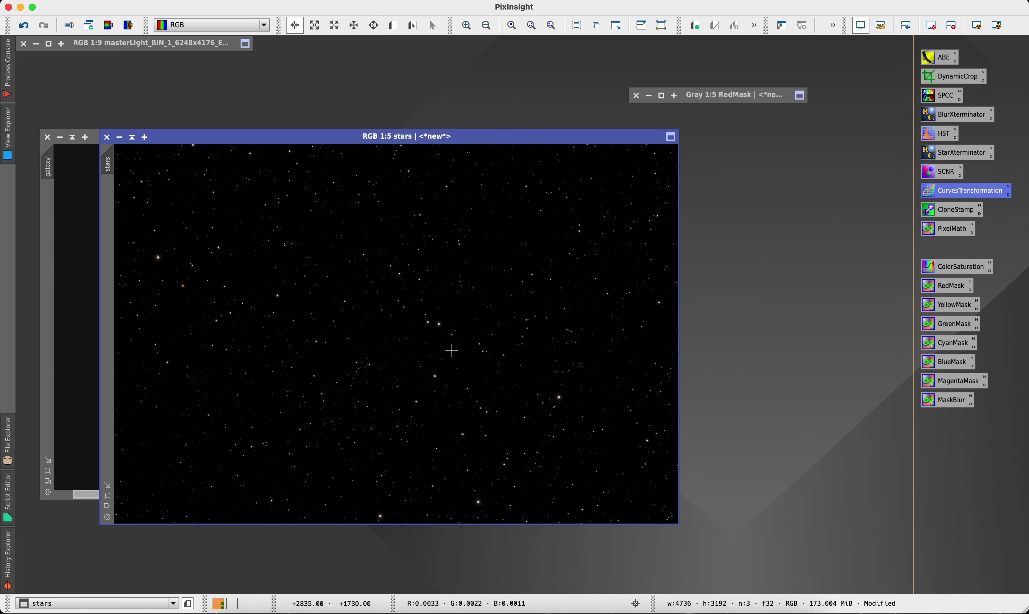
{"action": "scroll", "coordinate": [417, 300], "scroll_direction": "up", "scroll_amount": 2}
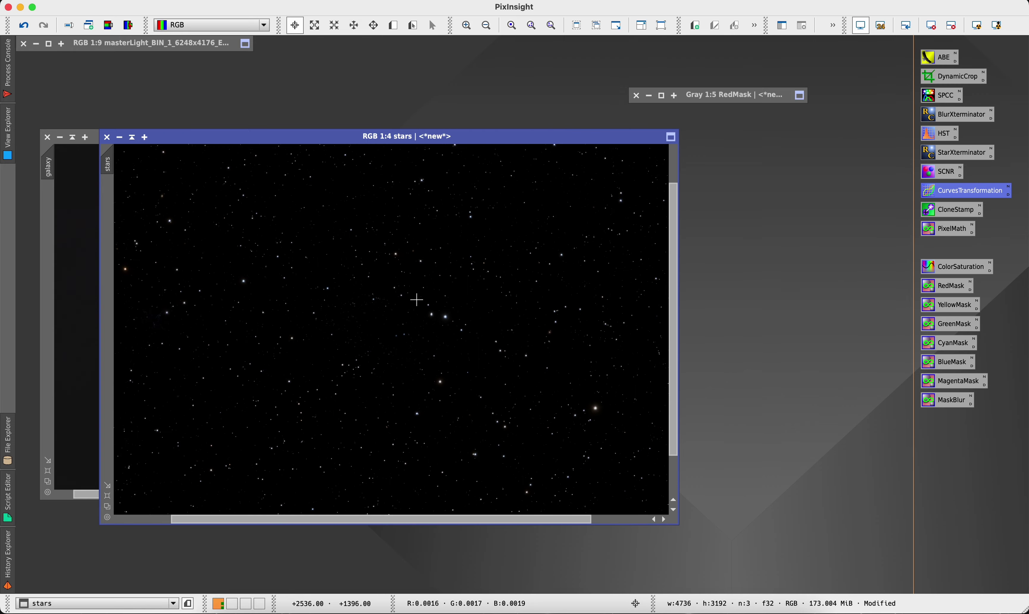
{"action": "scroll", "coordinate": [416, 300], "scroll_direction": "down", "scroll_amount": 2}
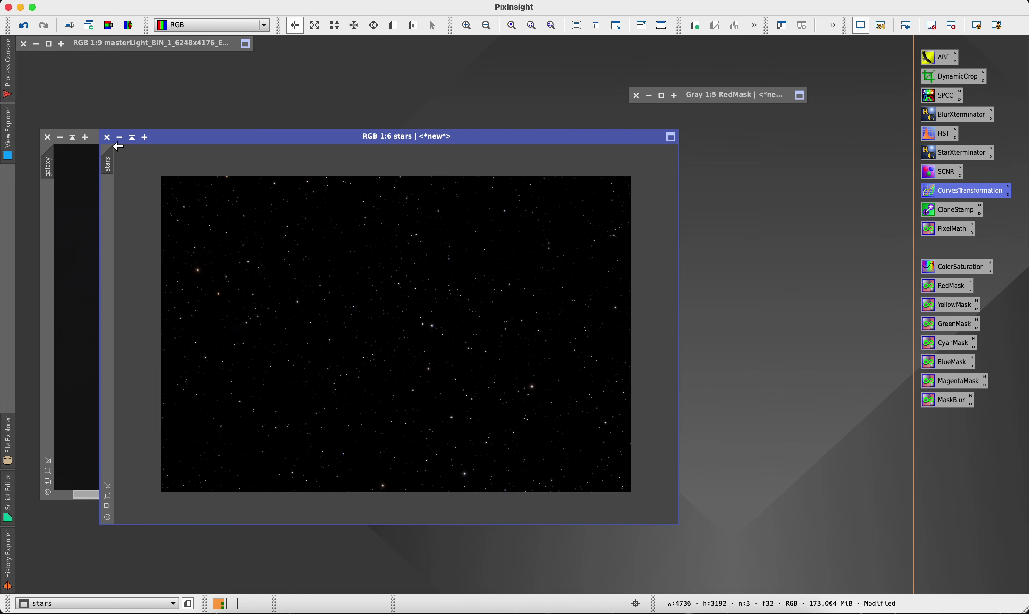
Step: Move the stars image aside so the galaxy image shows, and open the MorphologicalTransformation process
{"action": "left_click_drag", "start_coordinate": [172, 138], "coordinate": [438, 132]}
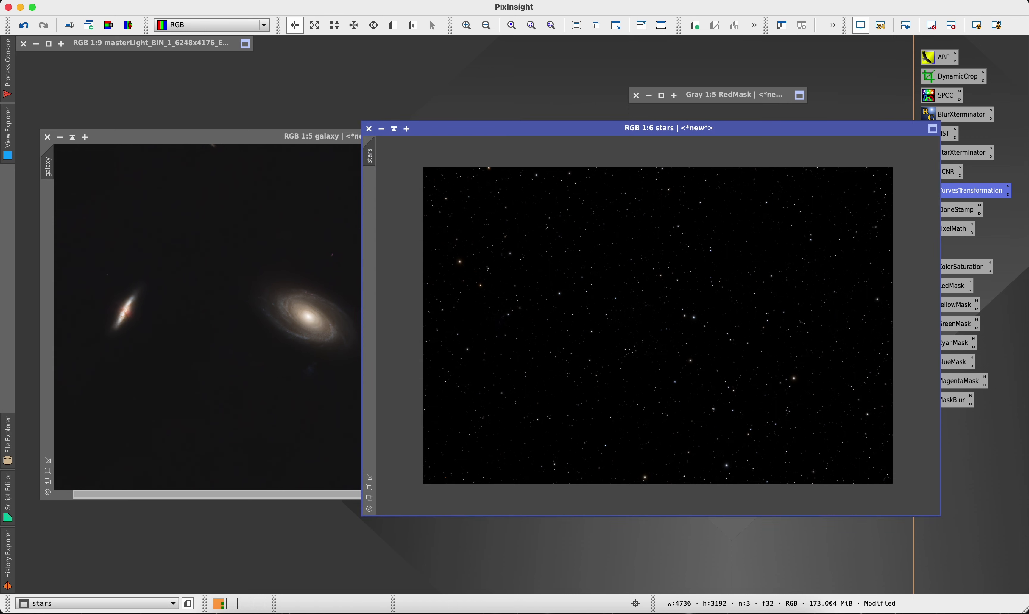
{"action": "left_click_drag", "start_coordinate": [518, 128], "coordinate": [442, 126]}
{"action": "left_click", "coordinate": [292, 0]}
{"action": "mouse_move", "coordinate": [267, 3]}
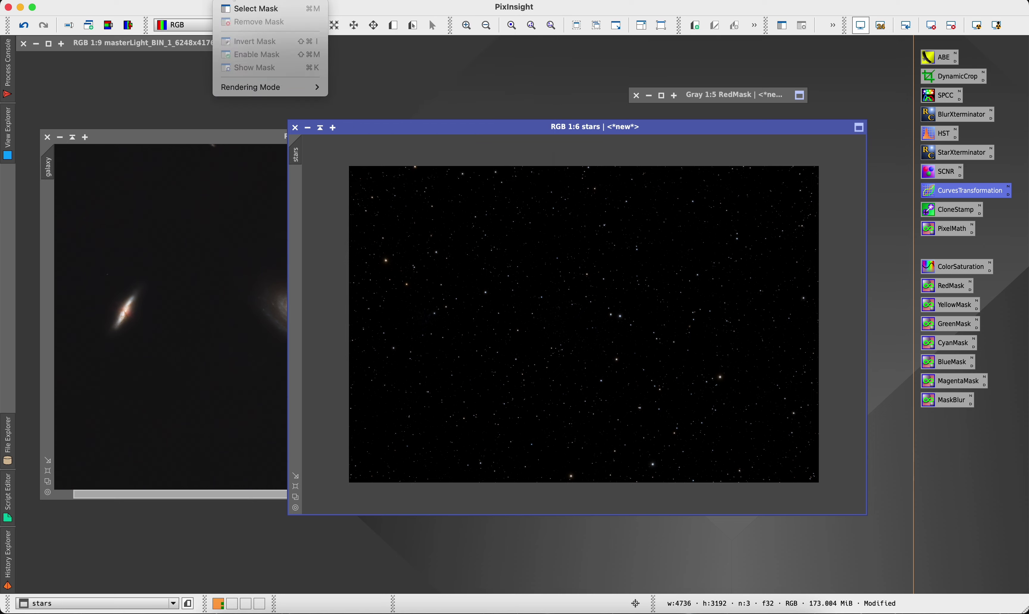
{"action": "mouse_move", "coordinate": [313, 9]}
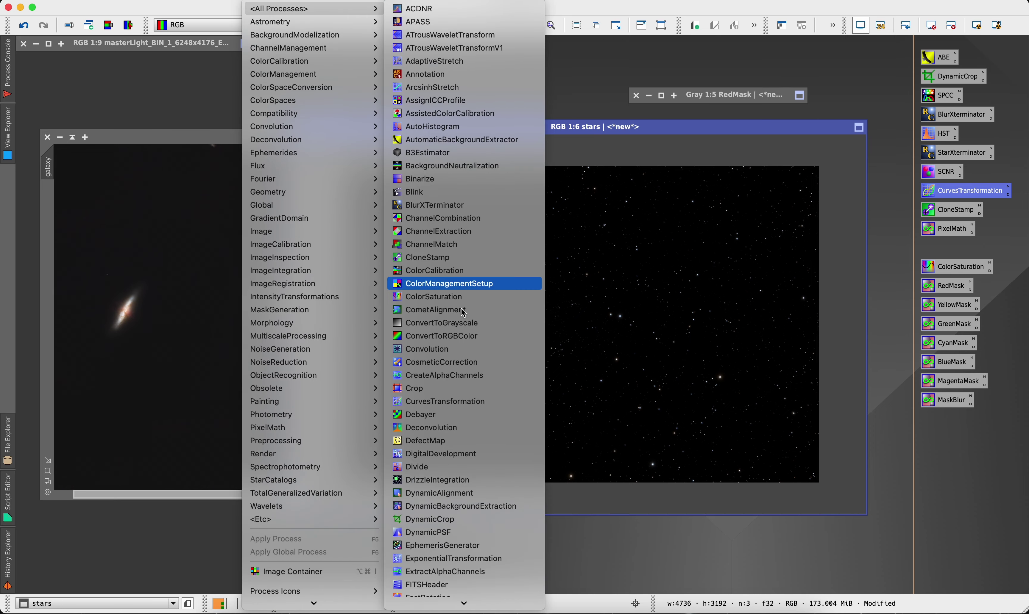
{"action": "scroll", "coordinate": [467, 361], "scroll_direction": "down", "scroll_amount": 4}
{"action": "scroll", "coordinate": [467, 361], "scroll_direction": "down", "scroll_amount": 4}
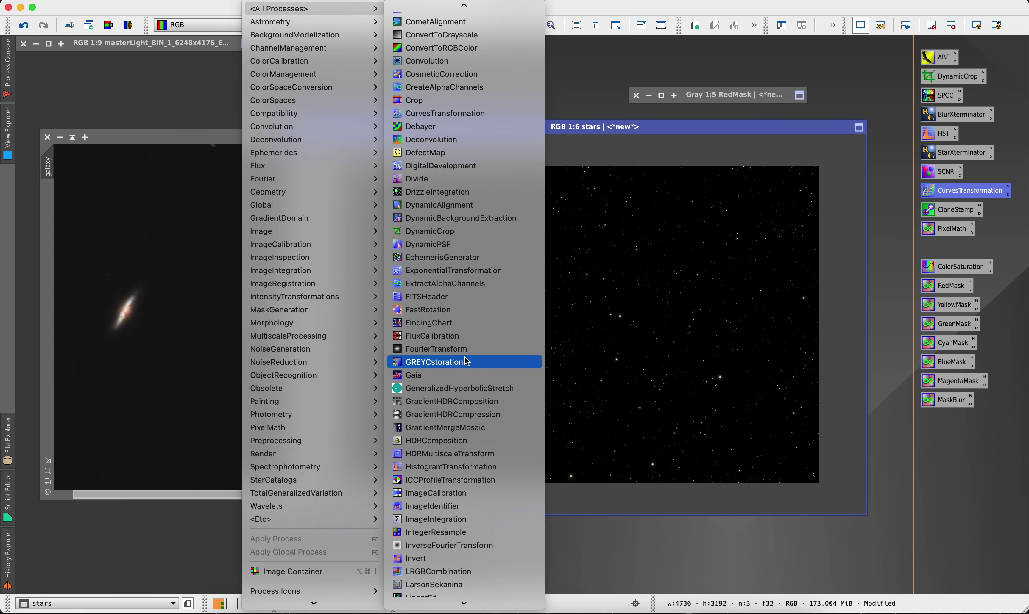
{"action": "scroll", "coordinate": [490, 400], "scroll_direction": "down", "scroll_amount": 1}
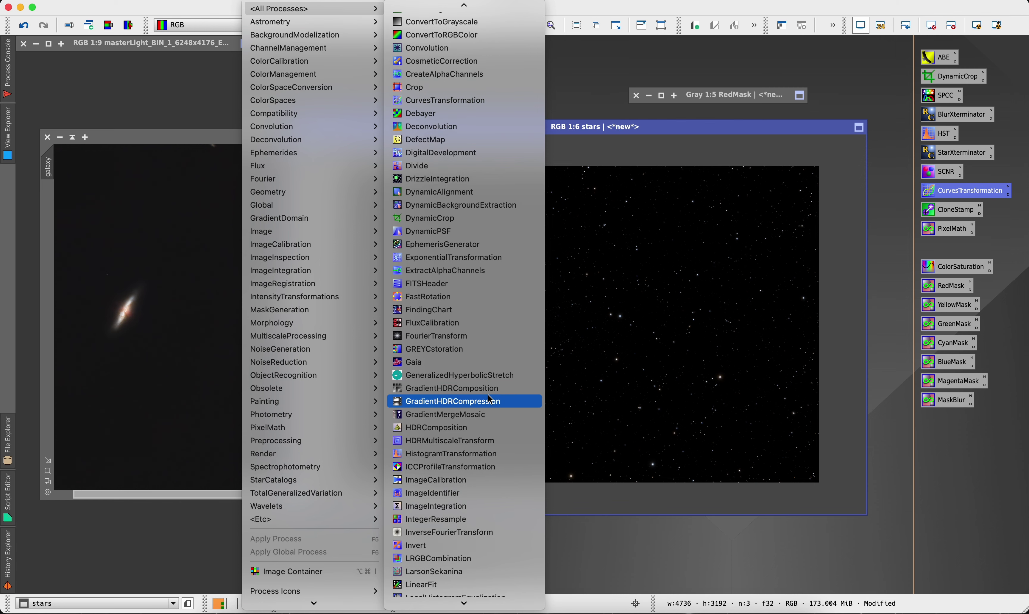
{"action": "scroll", "coordinate": [489, 405], "scroll_direction": "down", "scroll_amount": 5}
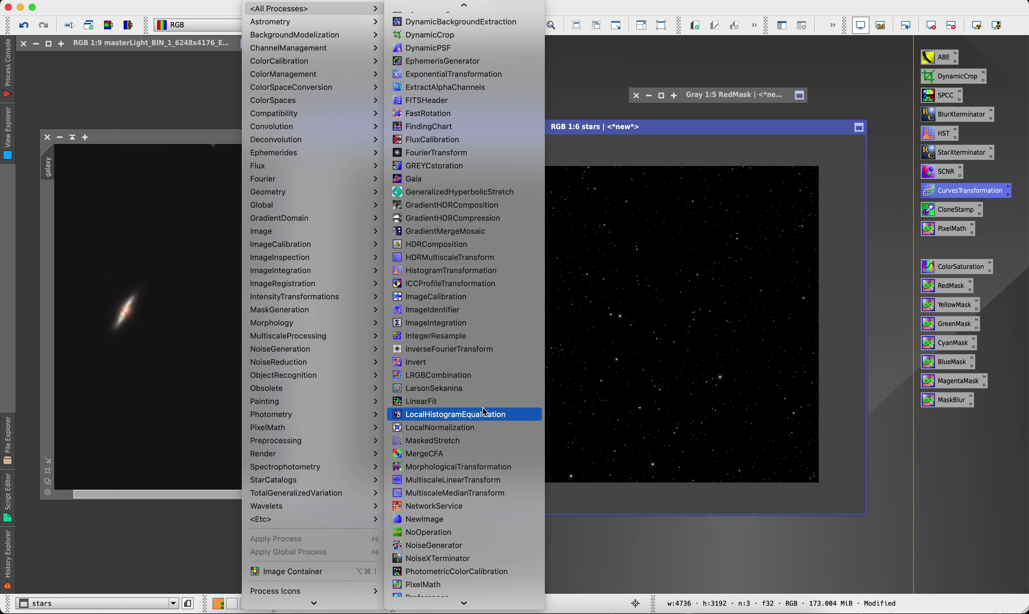
{"action": "left_click", "coordinate": [480, 455]}
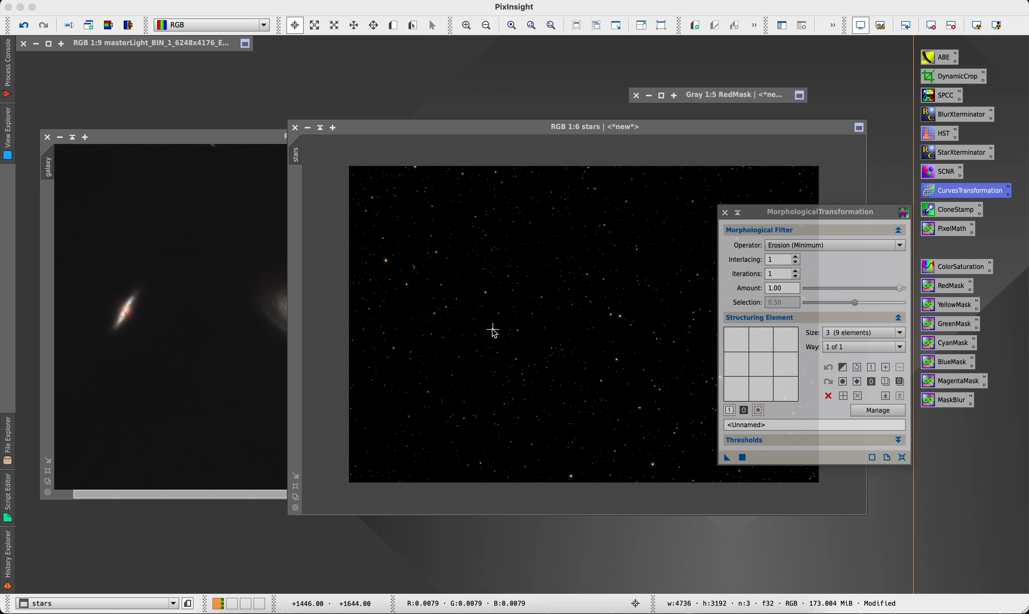
Step: Apply a MorphologicalTransformation Erosion (Minimum) with amount 0.85 to the stars image and close the process
{"action": "left_click", "coordinate": [900, 291]}
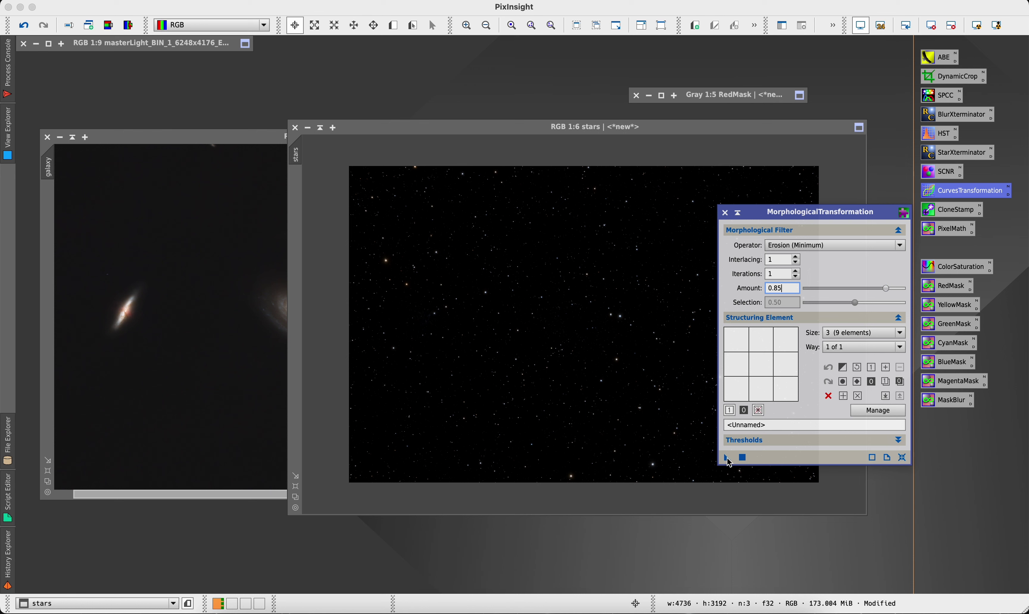
{"action": "left_click_drag", "start_coordinate": [594, 408], "coordinate": [594, 407]}
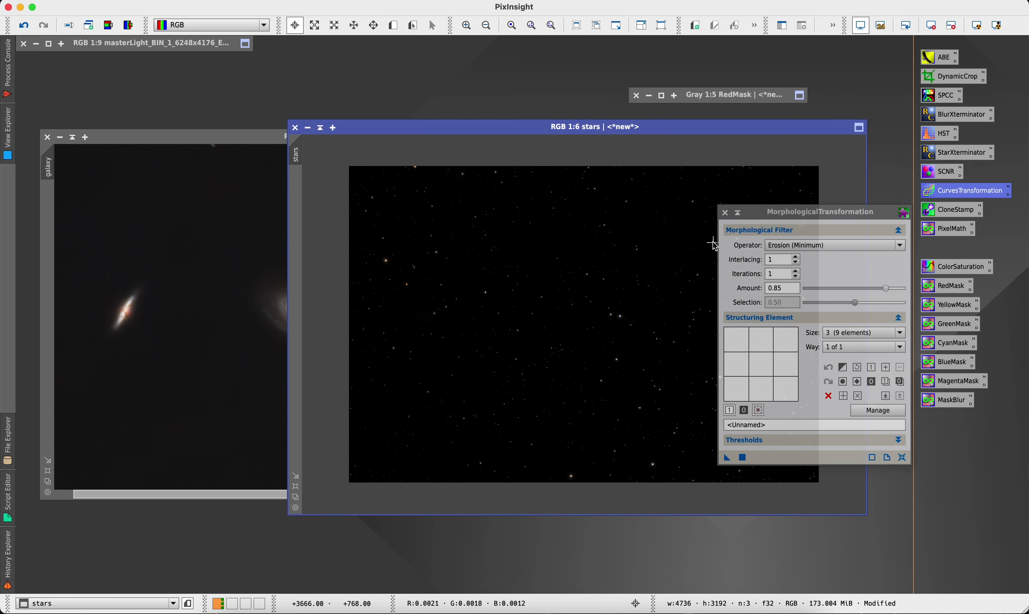
{"action": "left_click", "coordinate": [728, 213]}
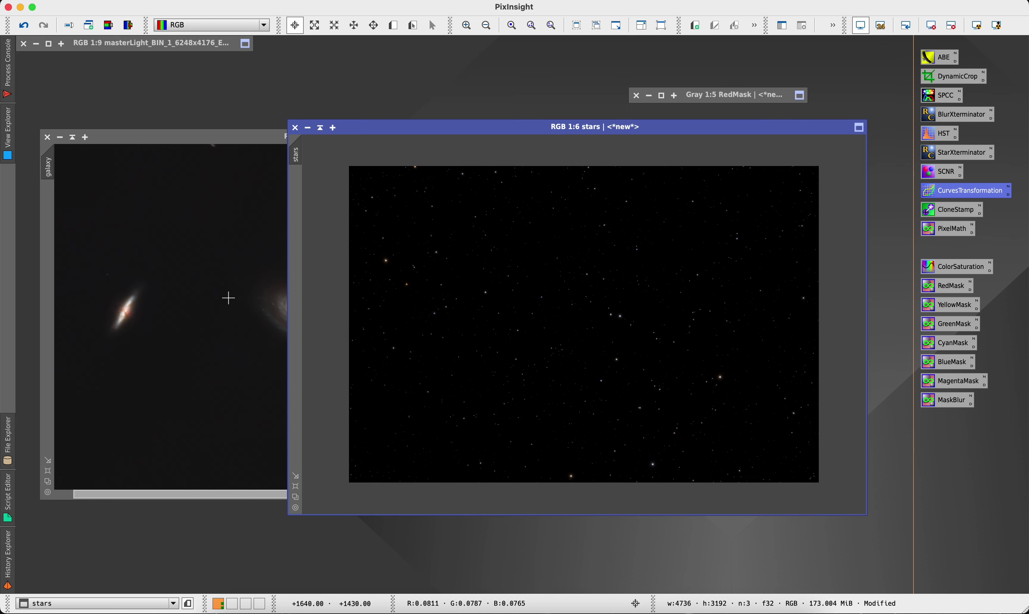
Step: Combine the two images into a new image using PixelMath with the expression galaxy+stars, and move the result into clear view
{"action": "left_click_drag", "start_coordinate": [405, 128], "coordinate": [503, 112]}
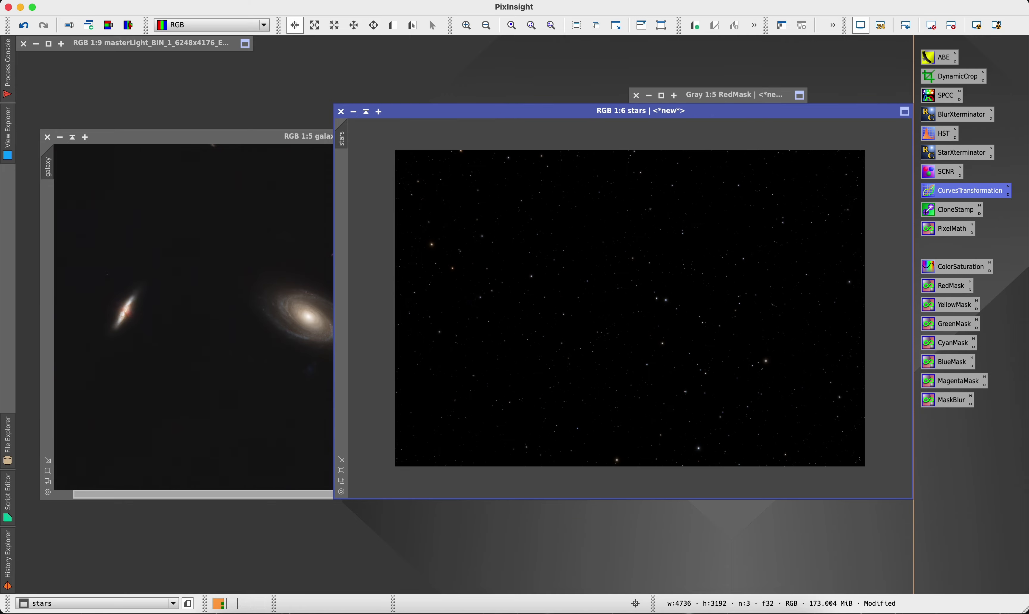
{"action": "double_click", "coordinate": [940, 232]}
{"action": "left_click_drag", "start_coordinate": [724, 272], "coordinate": [624, 257]}
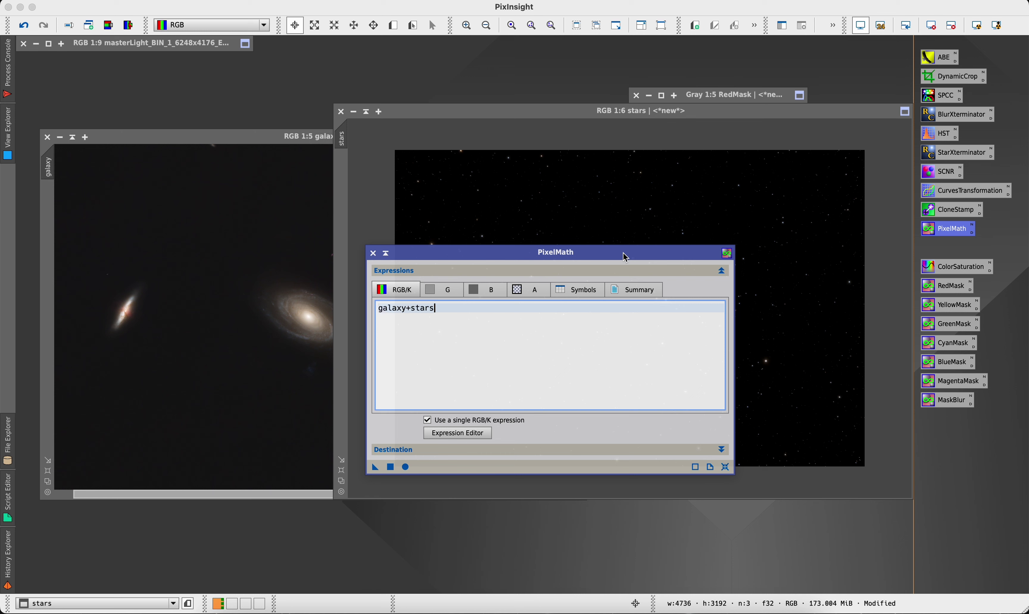
{"action": "left_click_drag", "start_coordinate": [626, 256], "coordinate": [610, 166]}
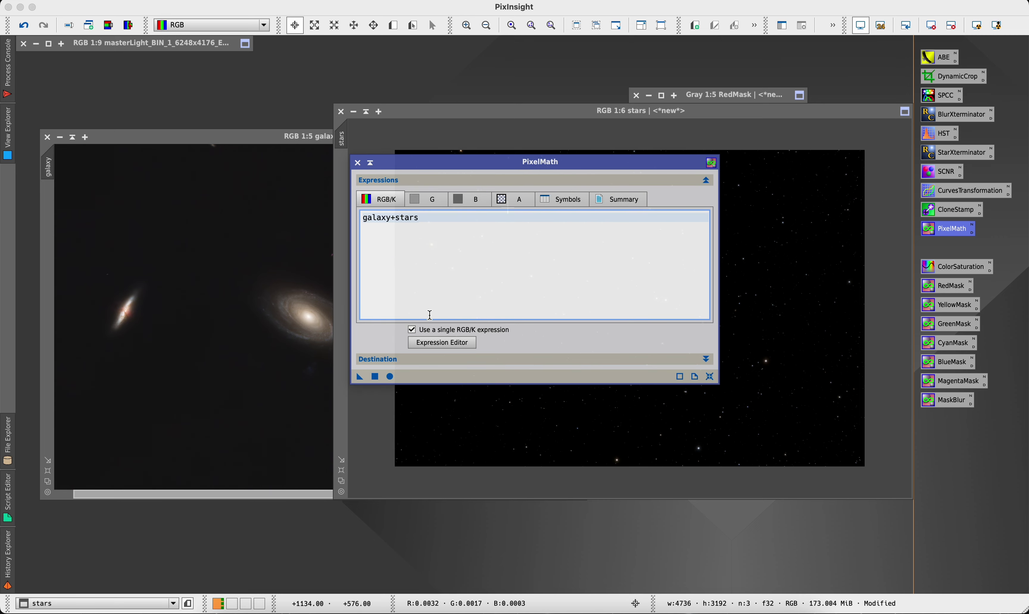
{"action": "left_click", "coordinate": [407, 360]}
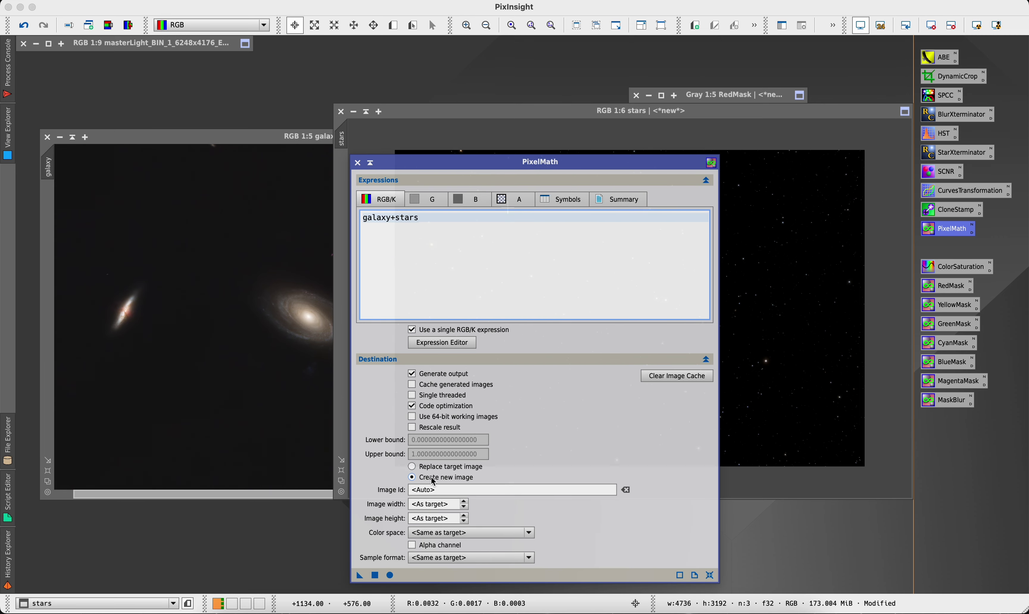
{"action": "left_click", "coordinate": [375, 576]}
{"action": "left_click", "coordinate": [370, 163]}
{"action": "left_click_drag", "start_coordinate": [338, 209], "coordinate": [450, 99]}
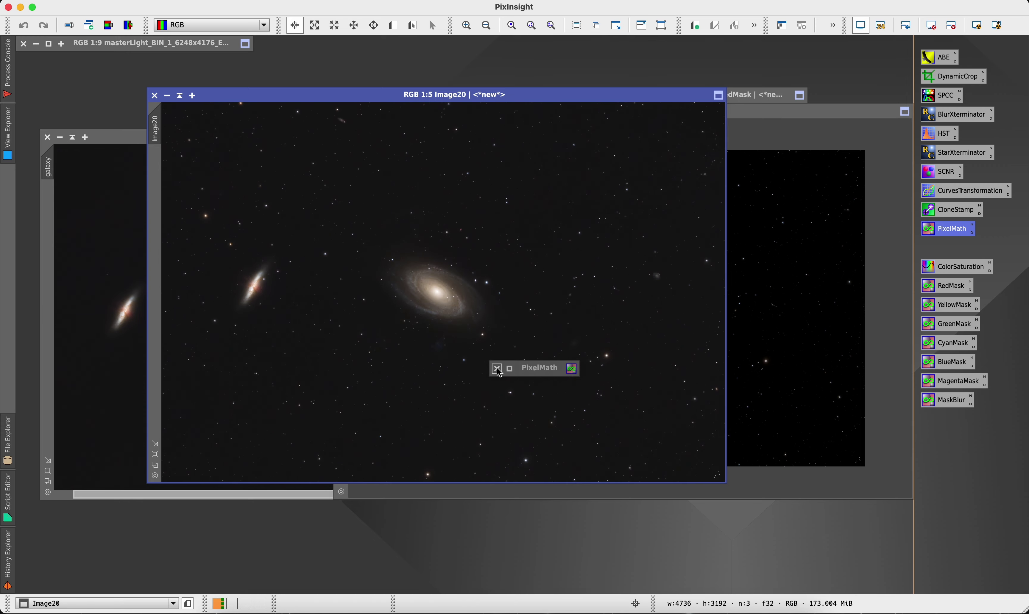
Step: Examine the combined image up close and as a whole, checking the galaxies, stars and background
{"action": "scroll", "coordinate": [434, 262], "scroll_direction": "up", "scroll_amount": 2}
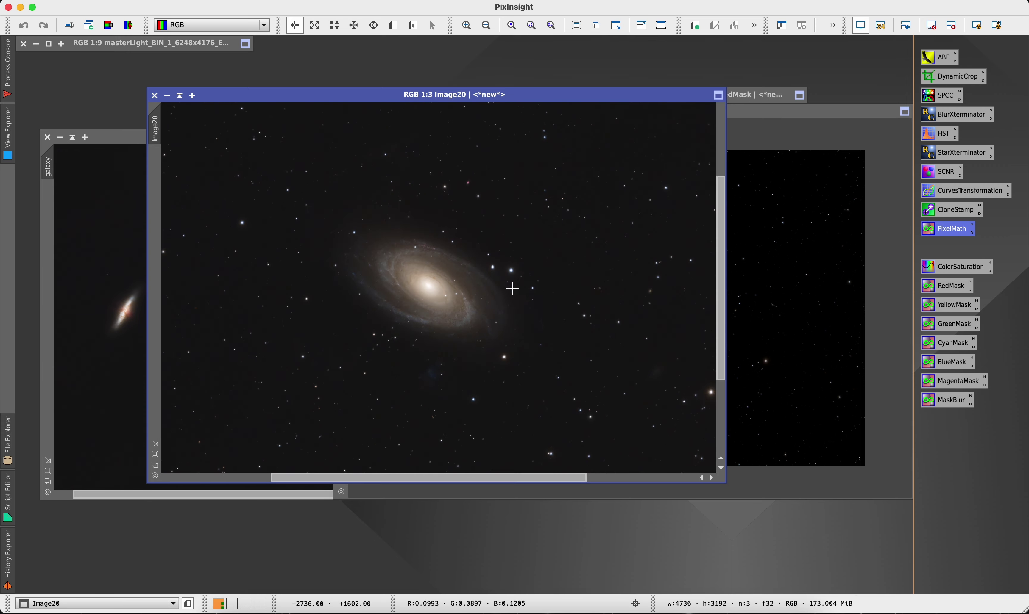
{"action": "scroll", "coordinate": [414, 229], "scroll_direction": "down", "scroll_amount": 2}
{"action": "scroll", "coordinate": [455, 317], "scroll_direction": "up", "scroll_amount": 2}
{"action": "left_click_drag", "start_coordinate": [381, 478], "coordinate": [395, 459]}
{"action": "scroll", "coordinate": [424, 254], "scroll_direction": "down", "scroll_amount": 3}
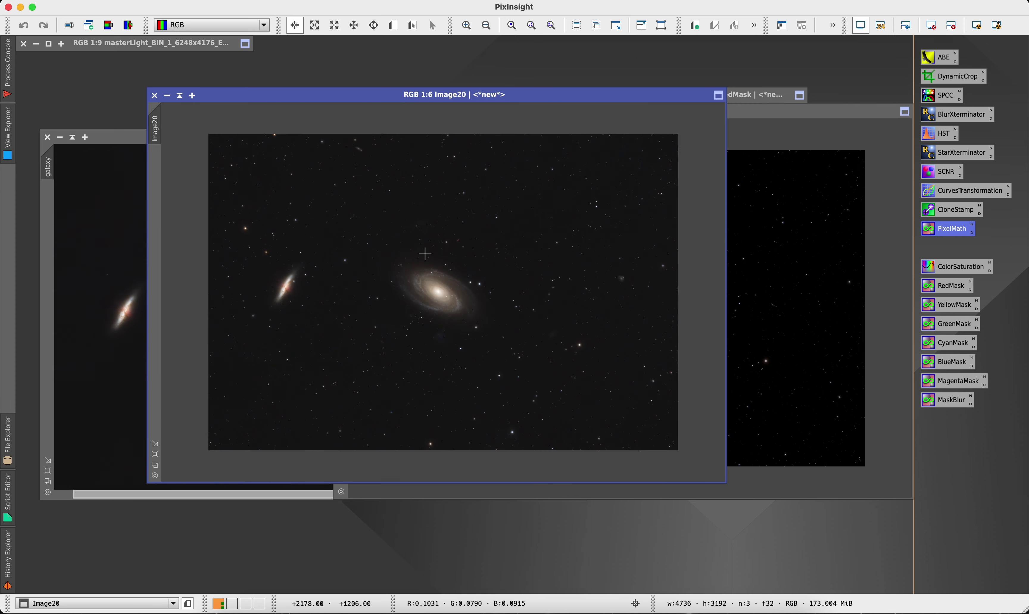
{"action": "scroll", "coordinate": [425, 254], "scroll_direction": "up", "scroll_amount": 2}
{"action": "scroll", "coordinate": [392, 248], "scroll_direction": "up", "scroll_amount": 1}
{"action": "scroll", "coordinate": [393, 249], "scroll_direction": "down", "scroll_amount": 2}
{"action": "scroll", "coordinate": [392, 255], "scroll_direction": "down", "scroll_amount": 1}
{"action": "scroll", "coordinate": [392, 262], "scroll_direction": "up", "scroll_amount": 1}
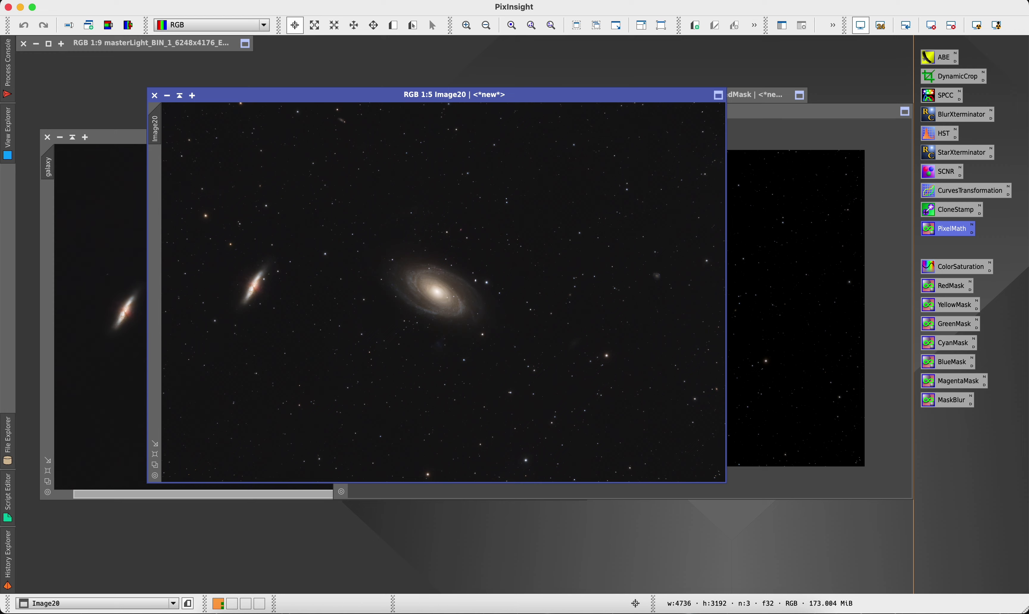
Step: Save the combined image as a TIFF file named M81_re_edit_edit in the master folder
{"action": "left_click", "coordinate": [83, 0]}
{"action": "left_click", "coordinate": [108, 100]}
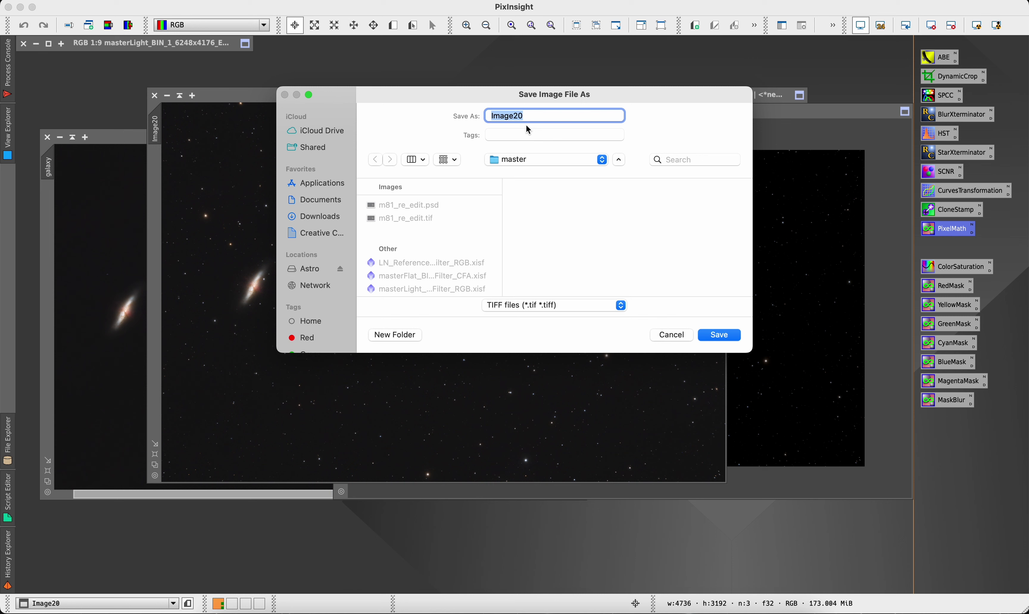
{"action": "type", "text": "M81_red"}
{"action": "key", "text": "BackSpace"}
{"action": "type", "text": "_edit"}
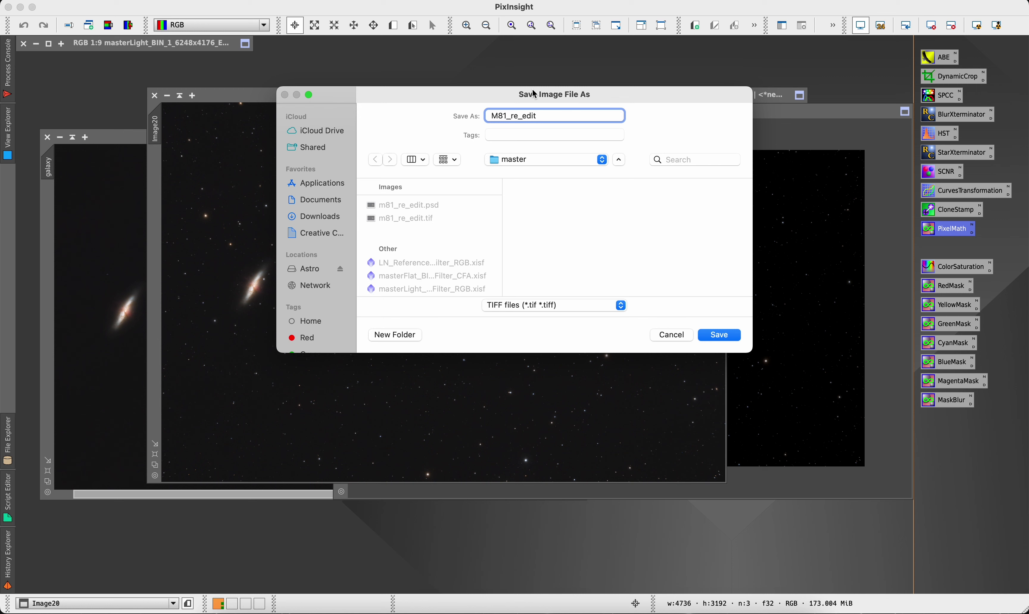
{"action": "type", "text": "_edit"}
{"action": "left_click", "coordinate": [733, 340]}
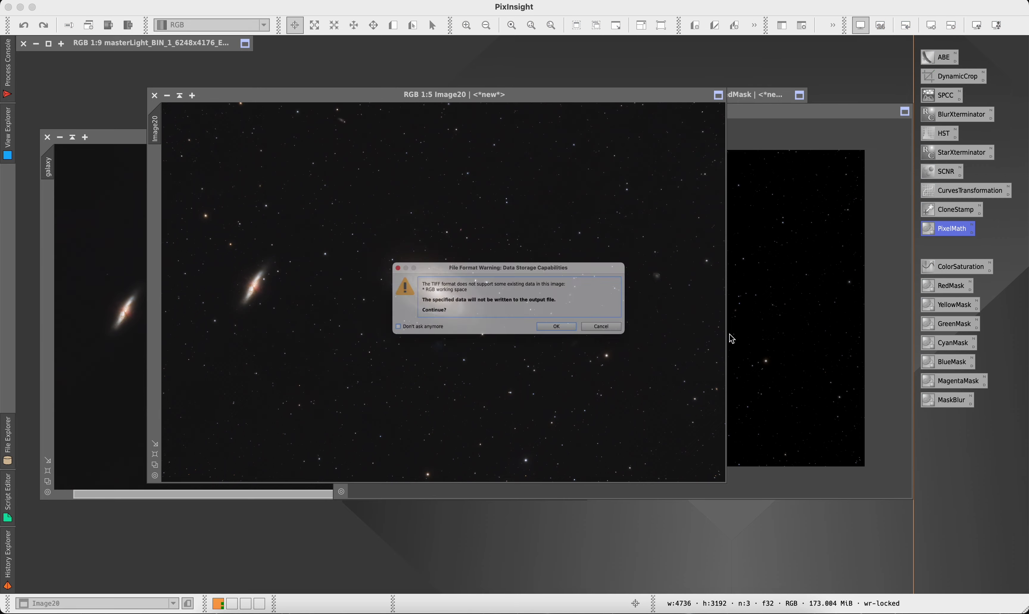
Step: Accept the TIFF storage limitation and export with the 16-bit unsigned integer sample format and no compression
{"action": "left_click", "coordinate": [585, 340]}
{"action": "left_click", "coordinate": [391, 125]}
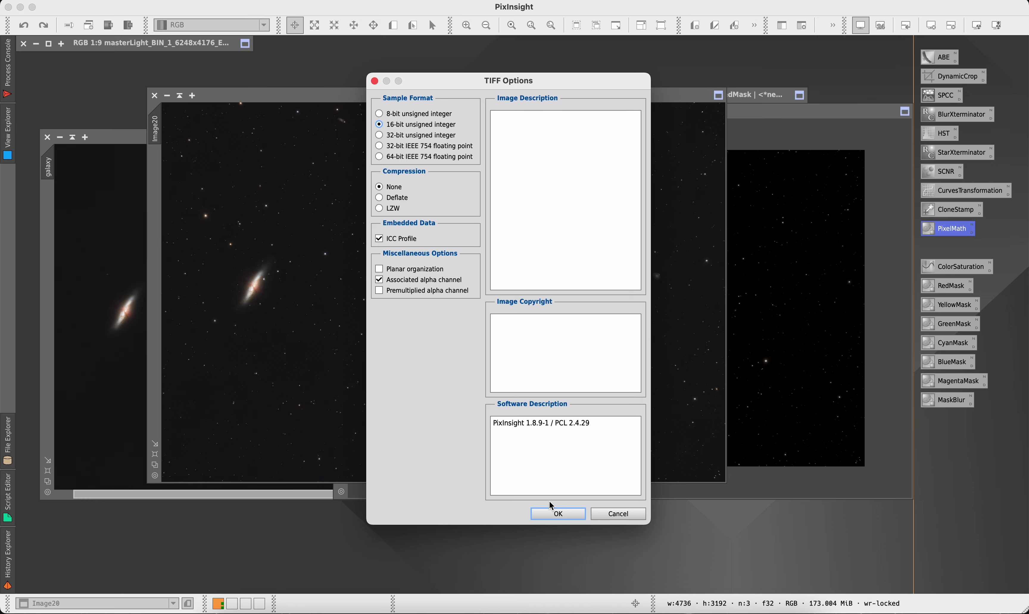
{"action": "left_click", "coordinate": [554, 513]}
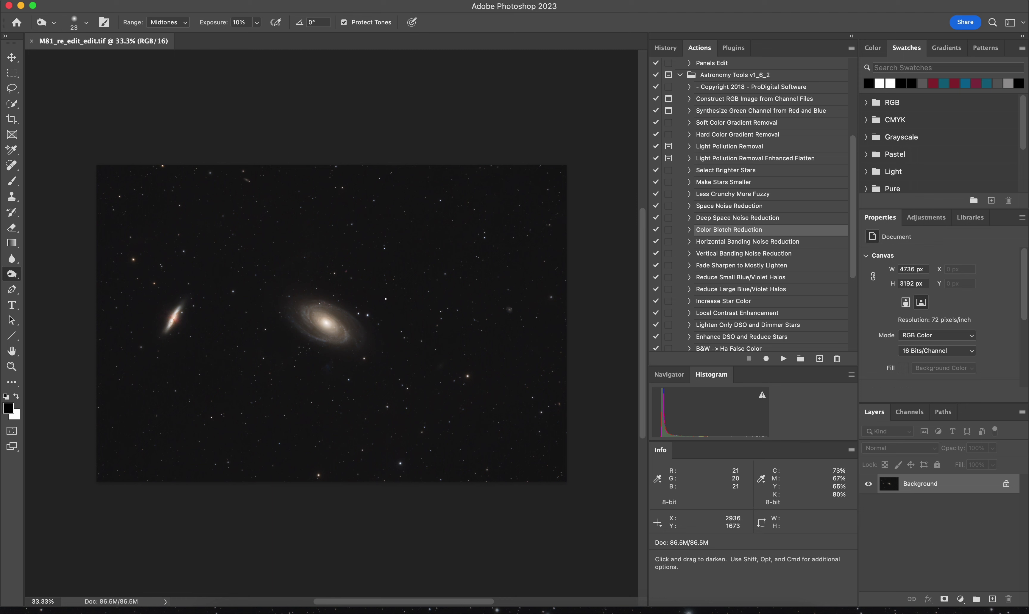
Step: In Photoshop, unlock the Background layer of M81_re_edit_edit.tif and add a Color Balance adjustment layer above it
{"action": "left_click", "coordinate": [1007, 483]}
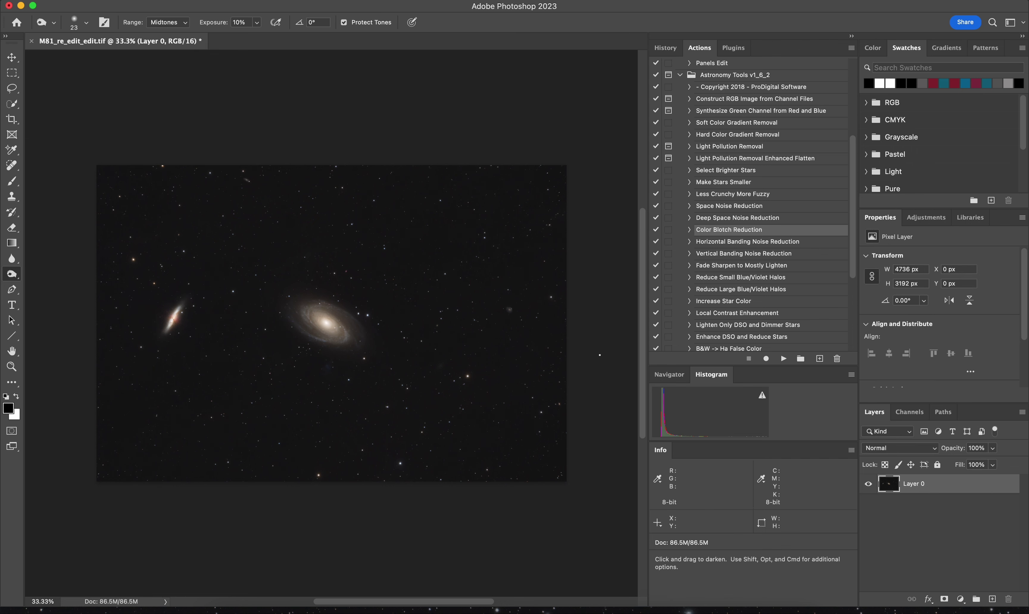
{"action": "scroll", "coordinate": [324, 293], "scroll_direction": "up", "scroll_amount": 5}
{"action": "scroll", "coordinate": [324, 292], "scroll_direction": "down", "scroll_amount": 3}
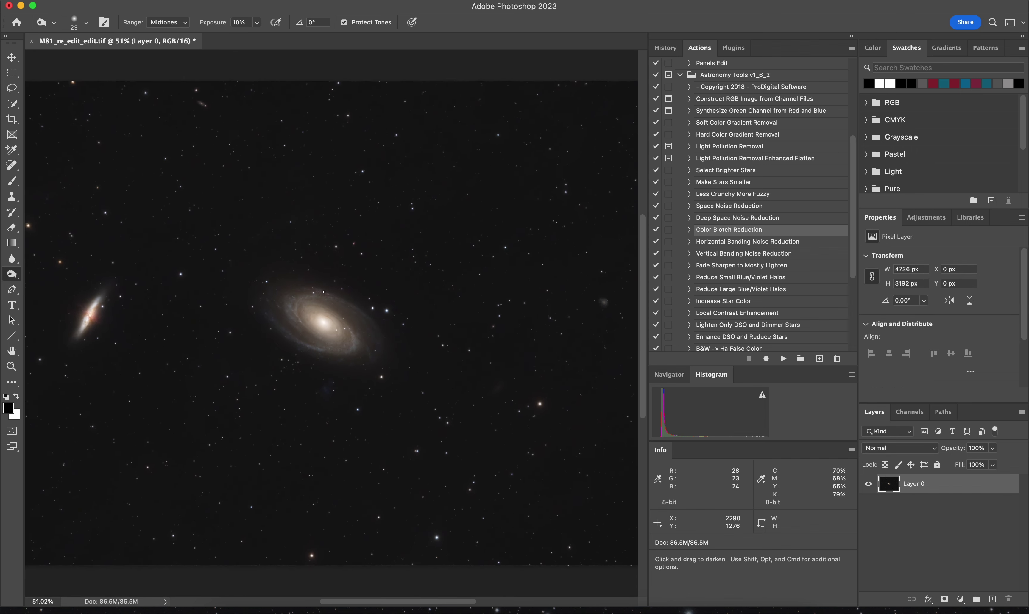
{"action": "left_click", "coordinate": [961, 600]}
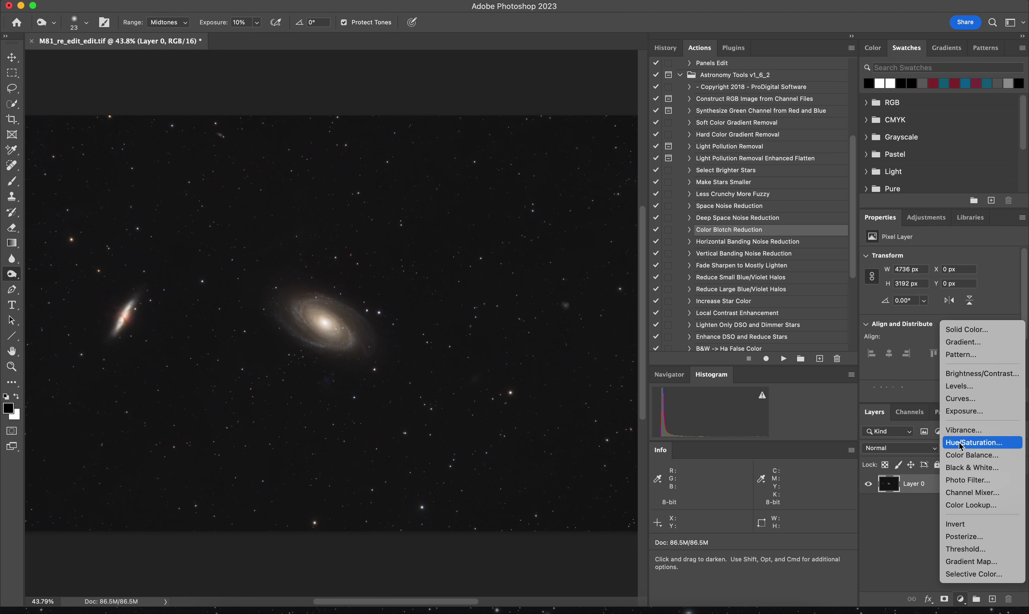
{"action": "left_click", "coordinate": [960, 459]}
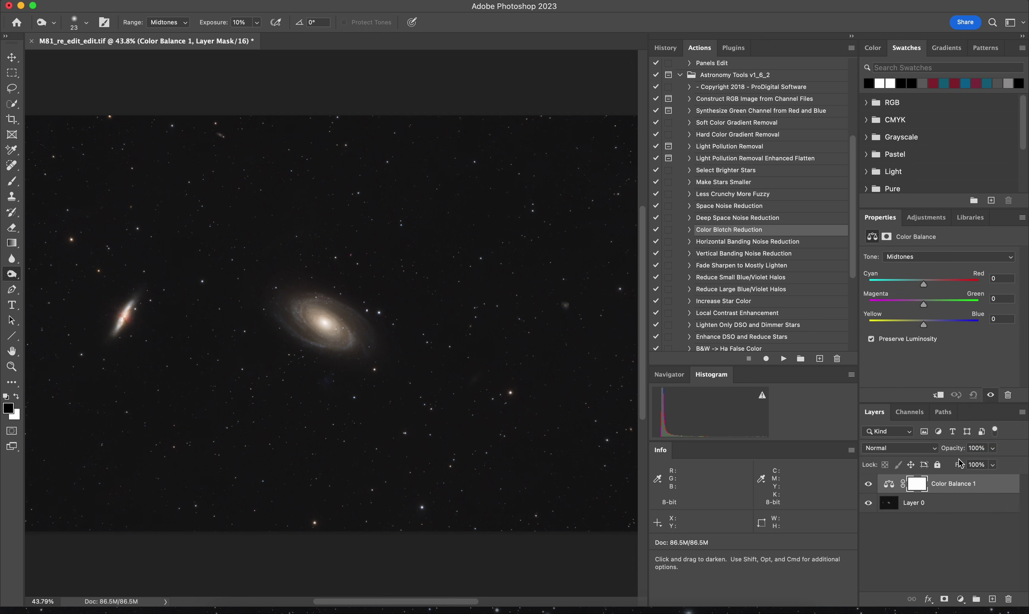
Step: Set the Color Balance midtones to -3 Cyan-Red, +1 Magenta-Green and +4 Yellow-Blue
{"action": "left_click_drag", "start_coordinate": [924, 328], "coordinate": [928, 324]}
{"action": "left_click_drag", "start_coordinate": [928, 325], "coordinate": [923, 326]}
{"action": "left_click_drag", "start_coordinate": [927, 325], "coordinate": [923, 286]}
{"action": "scroll", "coordinate": [326, 321], "scroll_direction": "down", "scroll_amount": 2}
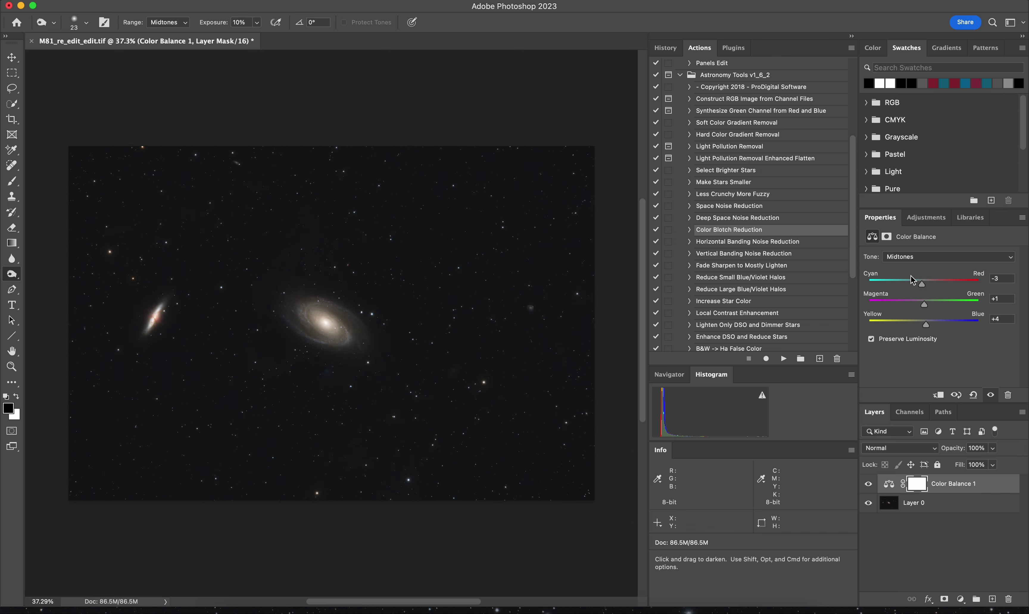
Step: Compare the image with and without the Color Balance layer and inspect the large spiral galaxy's color up close
{"action": "left_click", "coordinate": [868, 485]}
{"action": "left_click", "coordinate": [868, 485]}
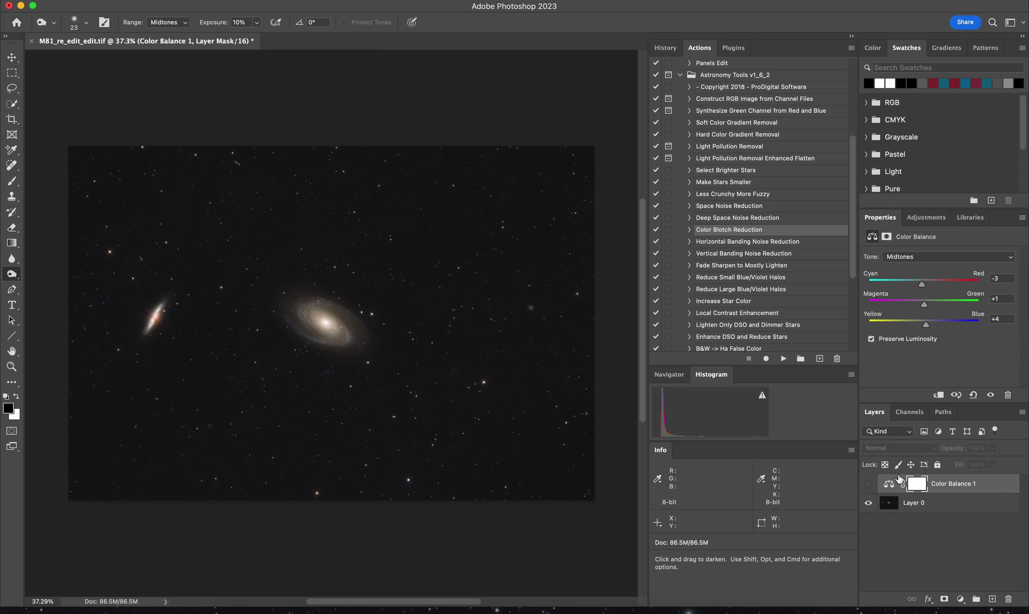
{"action": "left_click", "coordinate": [868, 485]}
{"action": "scroll", "coordinate": [315, 306], "scroll_direction": "up", "scroll_amount": 2}
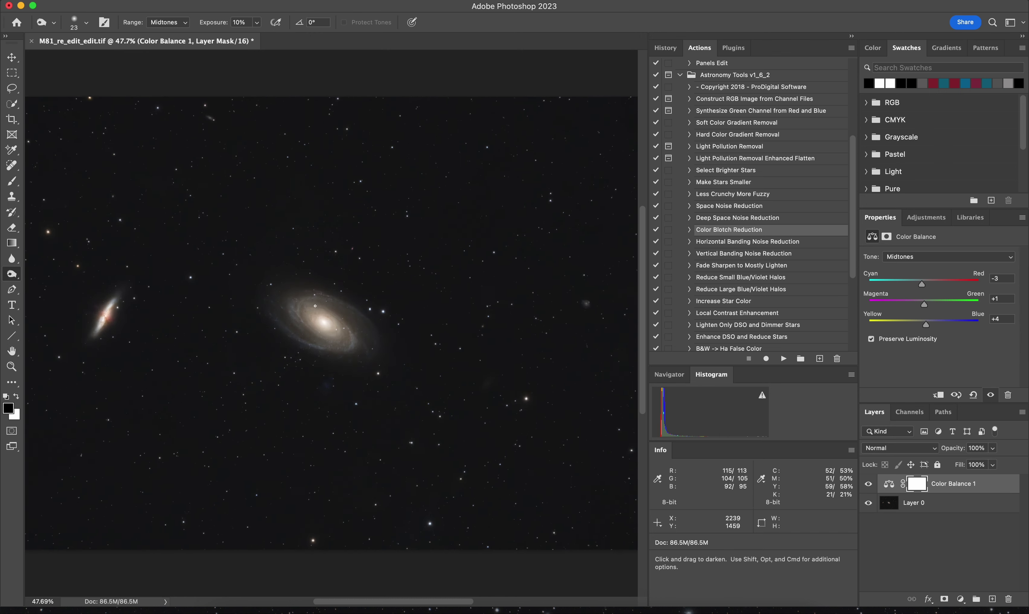
{"action": "scroll", "coordinate": [315, 306], "scroll_direction": "up", "scroll_amount": 1}
{"action": "scroll", "coordinate": [292, 348], "scroll_direction": "up", "scroll_amount": 1}
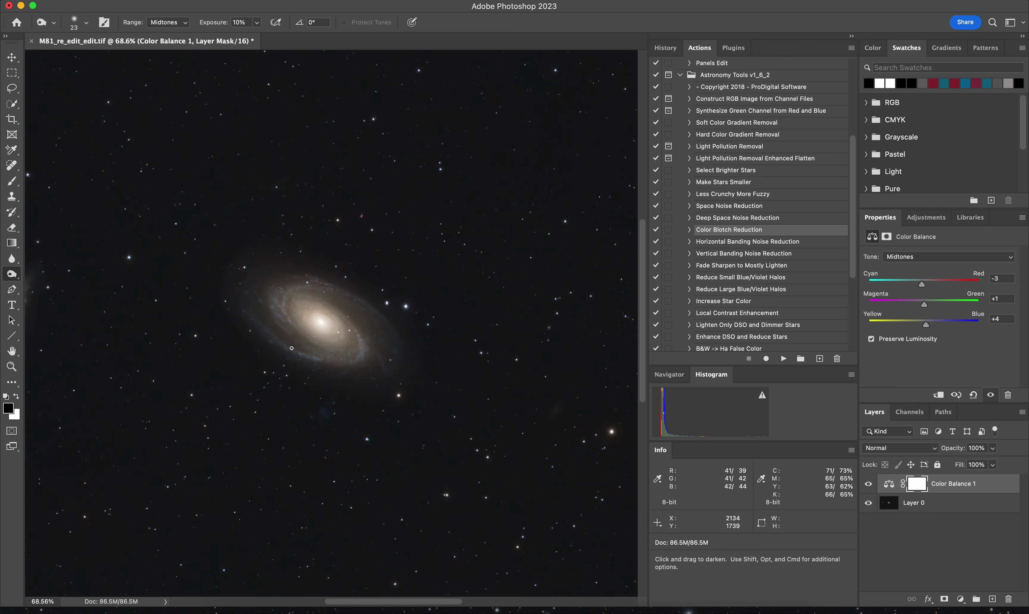
{"action": "scroll", "coordinate": [292, 348], "scroll_direction": "up", "scroll_amount": 1}
{"action": "scroll", "coordinate": [356, 296], "scroll_direction": "up", "scroll_amount": 1}
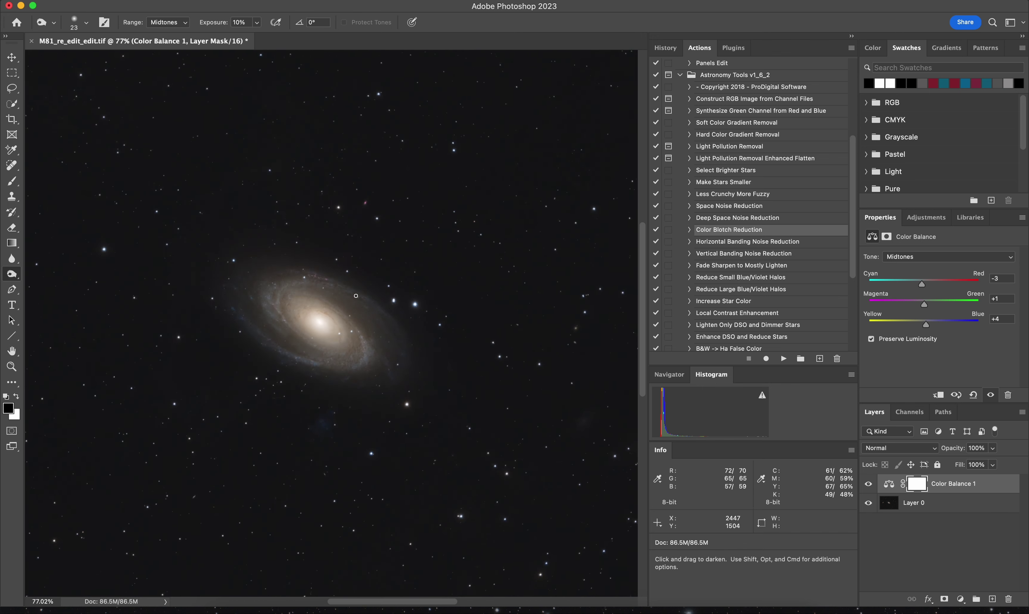
{"action": "scroll", "coordinate": [356, 296], "scroll_direction": "down", "scroll_amount": 3}
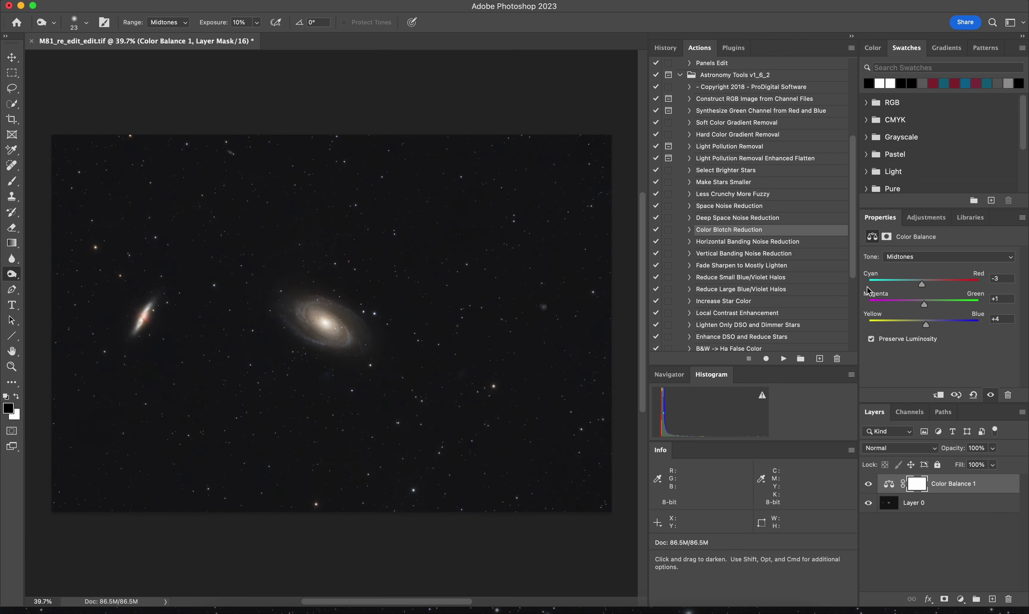
Step: Try Color Balance shadows values of -33 Cyan-Red and +1 Yellow-Blue, and return both to 0
{"action": "left_click", "coordinate": [912, 255]}
{"action": "left_click", "coordinate": [912, 247]}
{"action": "left_click_drag", "start_coordinate": [925, 327], "coordinate": [925, 326]}
{"action": "left_click_drag", "start_coordinate": [926, 289], "coordinate": [906, 289]}
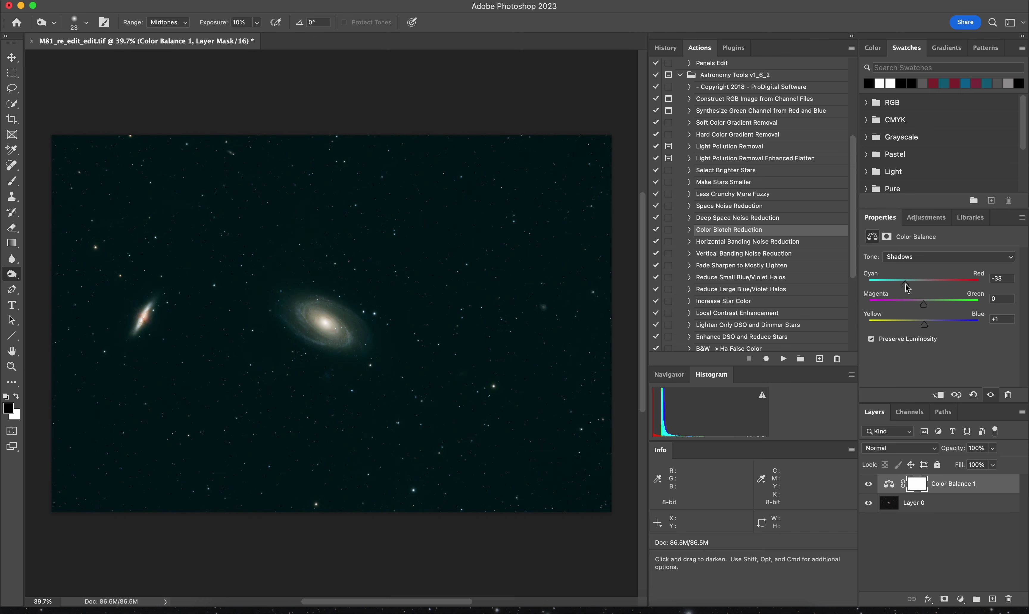
{"action": "key", "text": "super+z"}
{"action": "left_click_drag", "start_coordinate": [925, 322], "coordinate": [923, 322]}
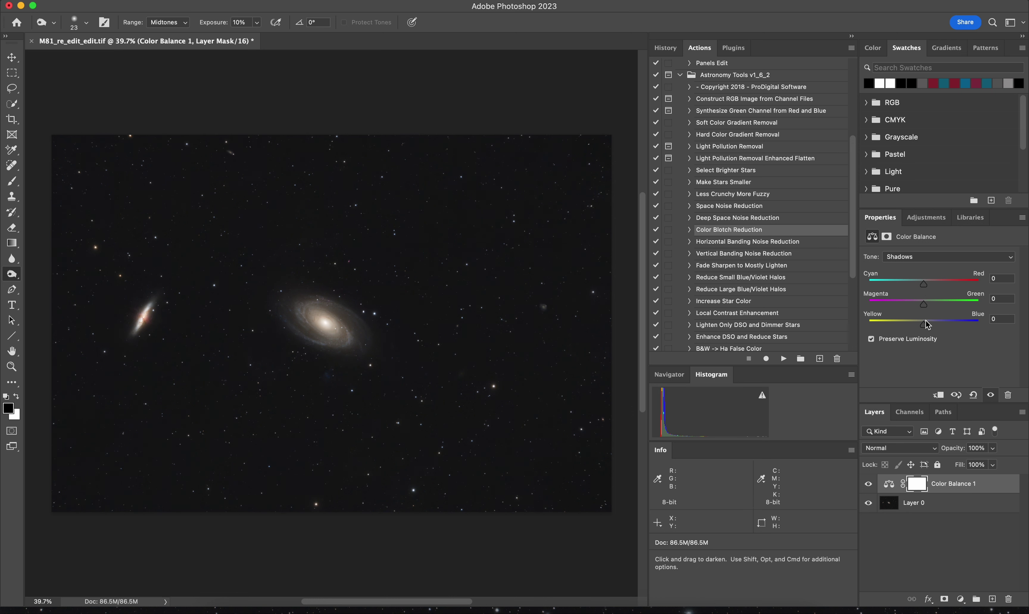
Step: Set the Color Balance highlights to +5 Cyan-Red and +4 Yellow-Blue
{"action": "left_click_drag", "start_coordinate": [924, 324], "coordinate": [926, 324]}
{"action": "left_click", "coordinate": [924, 257]}
{"action": "left_click", "coordinate": [925, 279]}
{"action": "left_click_drag", "start_coordinate": [924, 284], "coordinate": [926, 285]}
Step: Compare the image with and without the Color Balance layer and inspect both galaxies up close
{"action": "left_click", "coordinate": [868, 483]}
{"action": "left_click", "coordinate": [868, 484]}
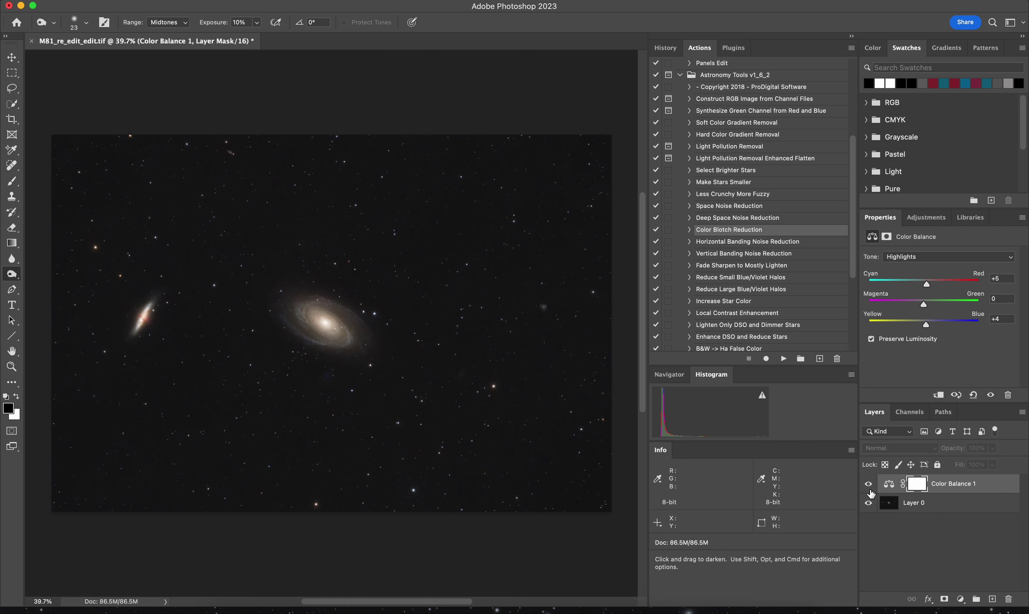
{"action": "left_click", "coordinate": [869, 484]}
{"action": "left_click", "coordinate": [868, 485]}
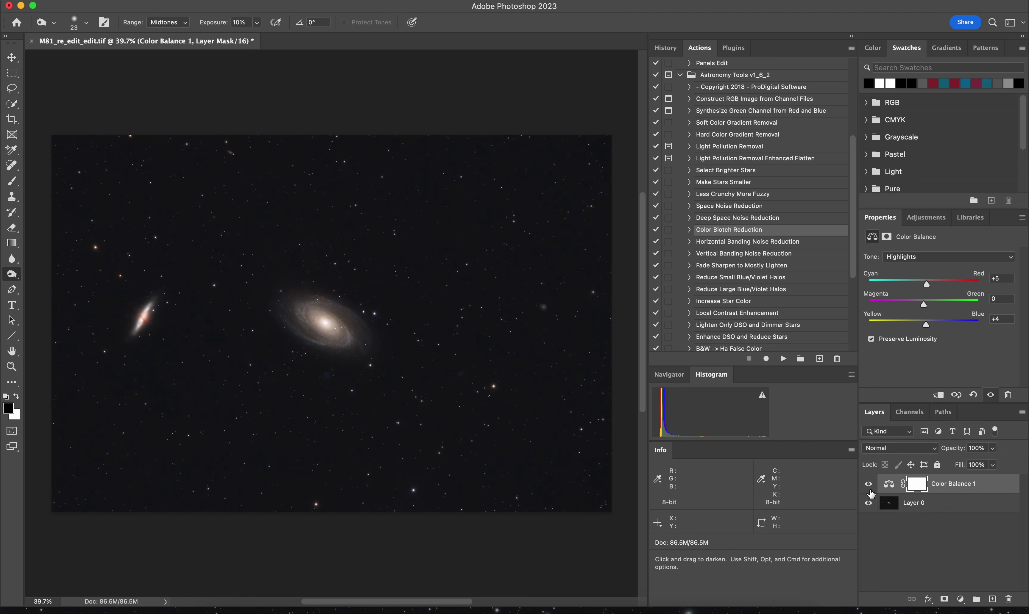
{"action": "left_click", "coordinate": [868, 484]}
{"action": "left_click", "coordinate": [868, 485]}
{"action": "key", "text": "super+equal"}
{"action": "key", "text": "super+equal"}
{"action": "scroll", "coordinate": [182, 279], "scroll_direction": "up", "scroll_amount": 5}
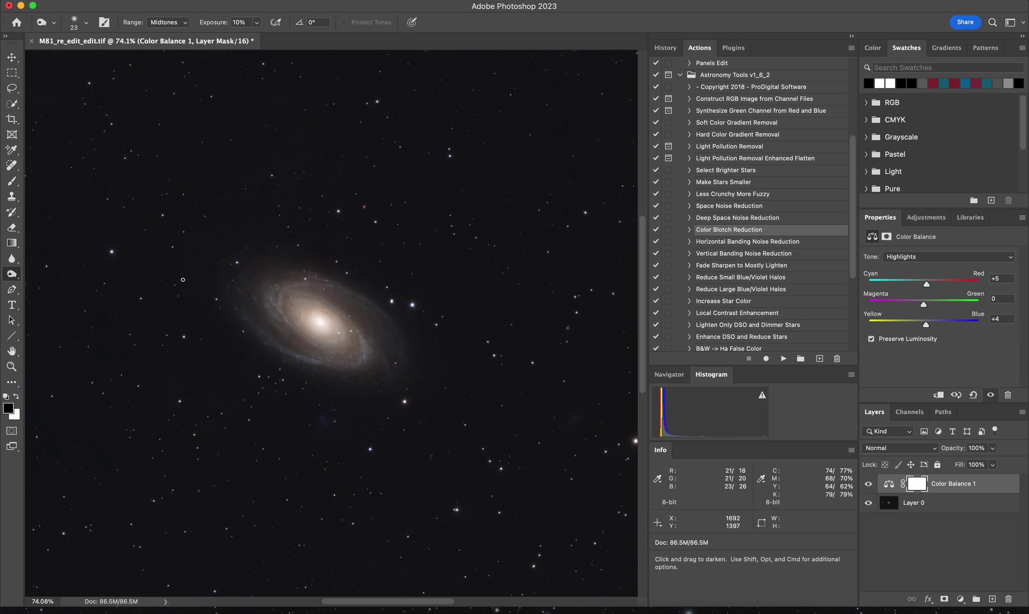
{"action": "scroll", "coordinate": [183, 279], "scroll_direction": "left", "scroll_amount": 15}
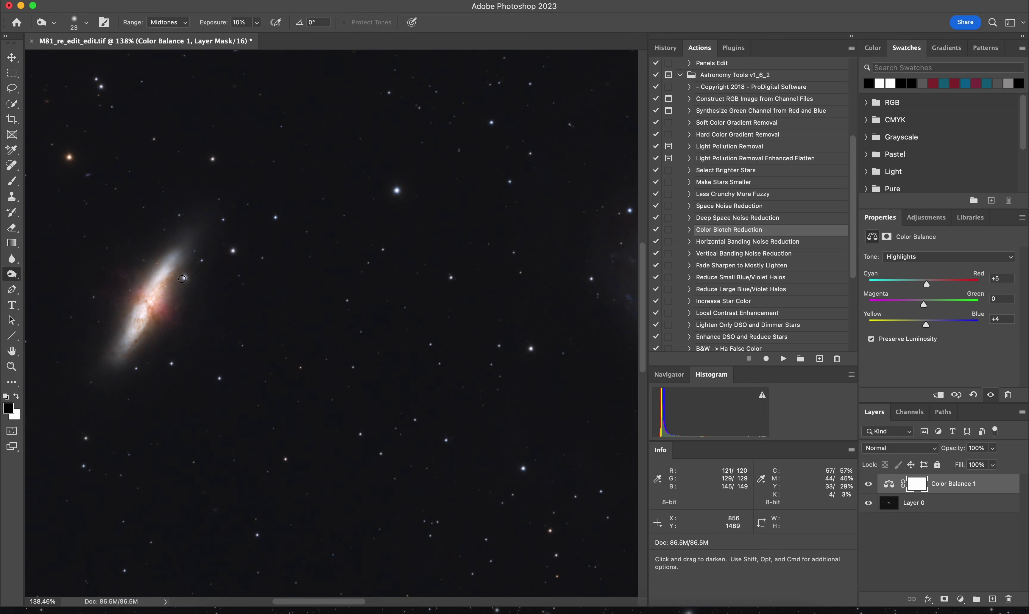
{"action": "scroll", "coordinate": [182, 279], "scroll_direction": "left", "scroll_amount": 5}
{"action": "scroll", "coordinate": [269, 296], "scroll_direction": "right", "scroll_amount": 20}
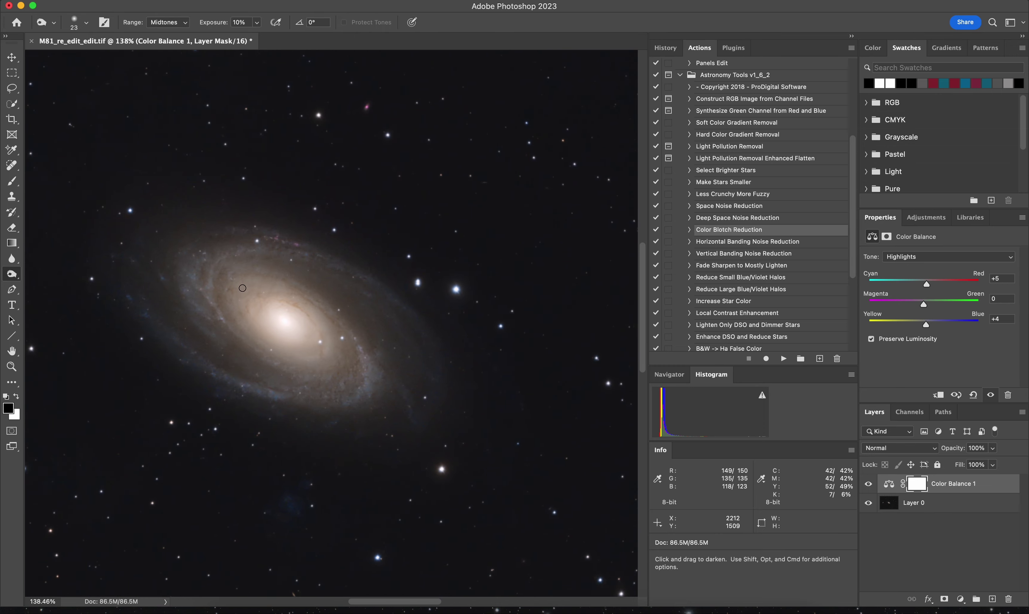
{"action": "scroll", "coordinate": [242, 287], "scroll_direction": "down", "scroll_amount": 5}
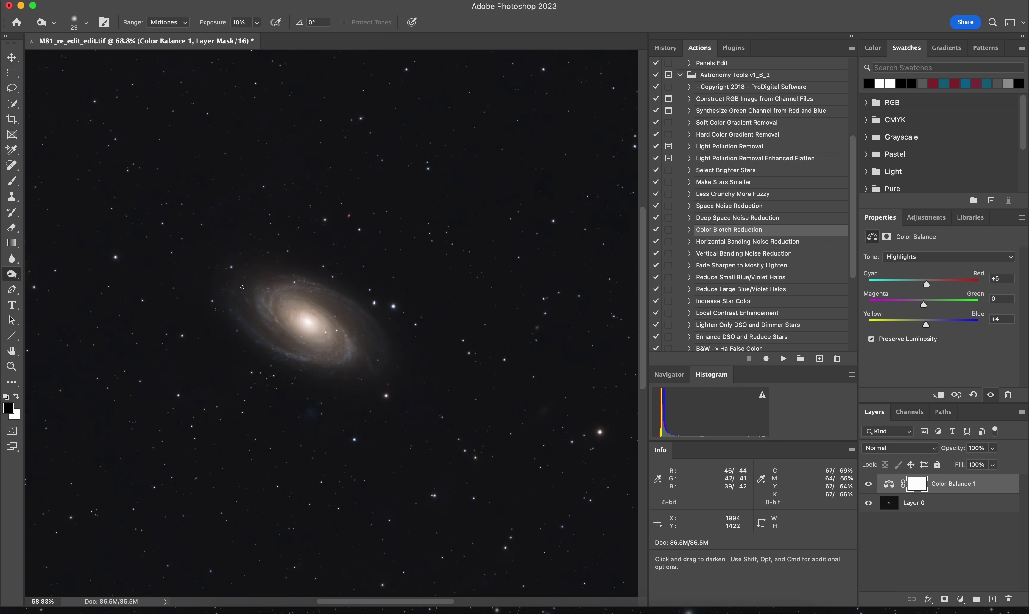
{"action": "scroll", "coordinate": [219, 333], "scroll_direction": "down", "scroll_amount": 3}
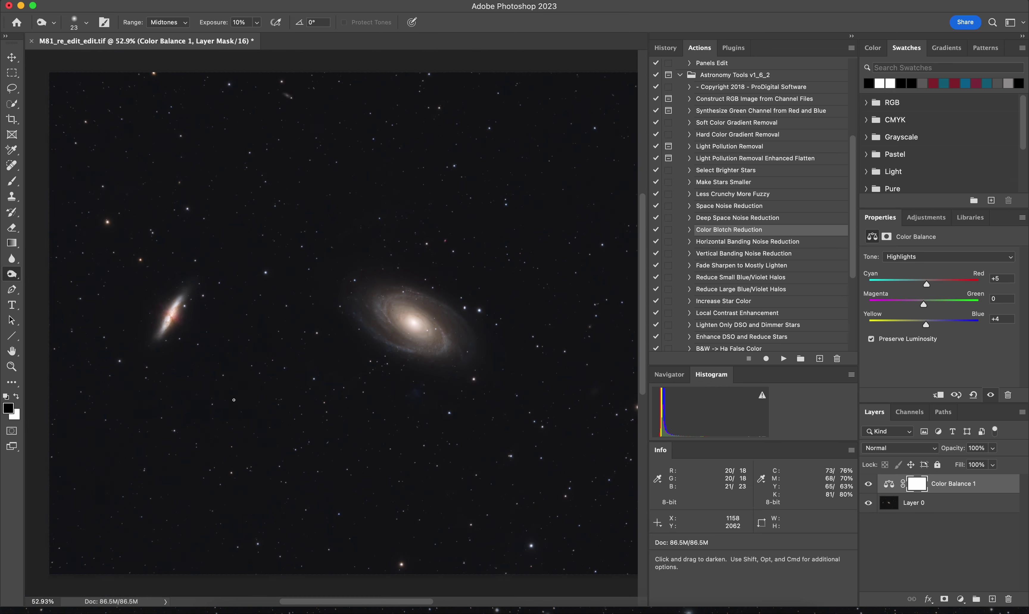
{"action": "scroll", "coordinate": [218, 333], "scroll_direction": "down", "scroll_amount": 3}
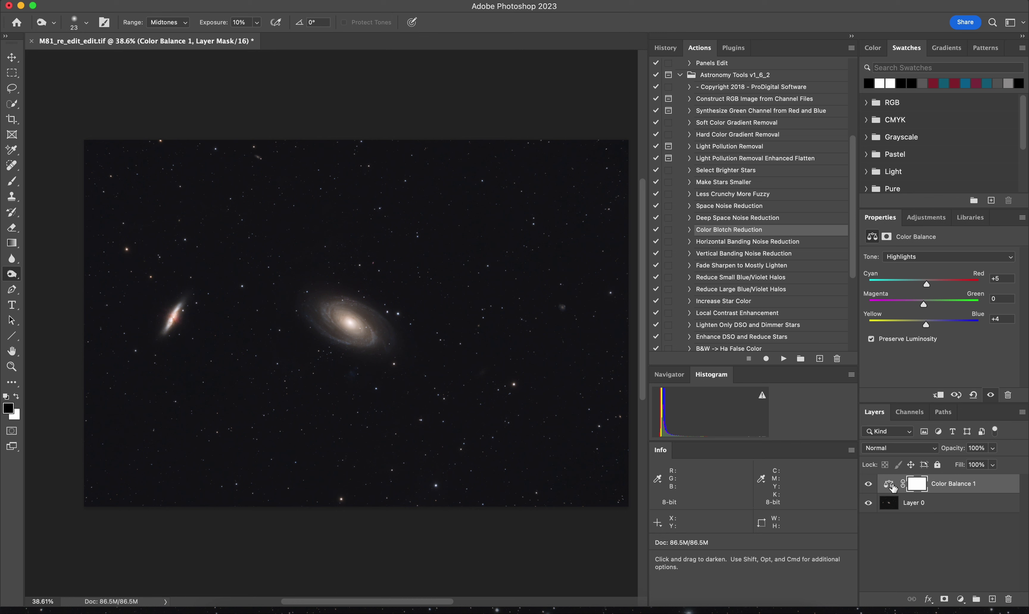
{"action": "left_click", "coordinate": [960, 600]}
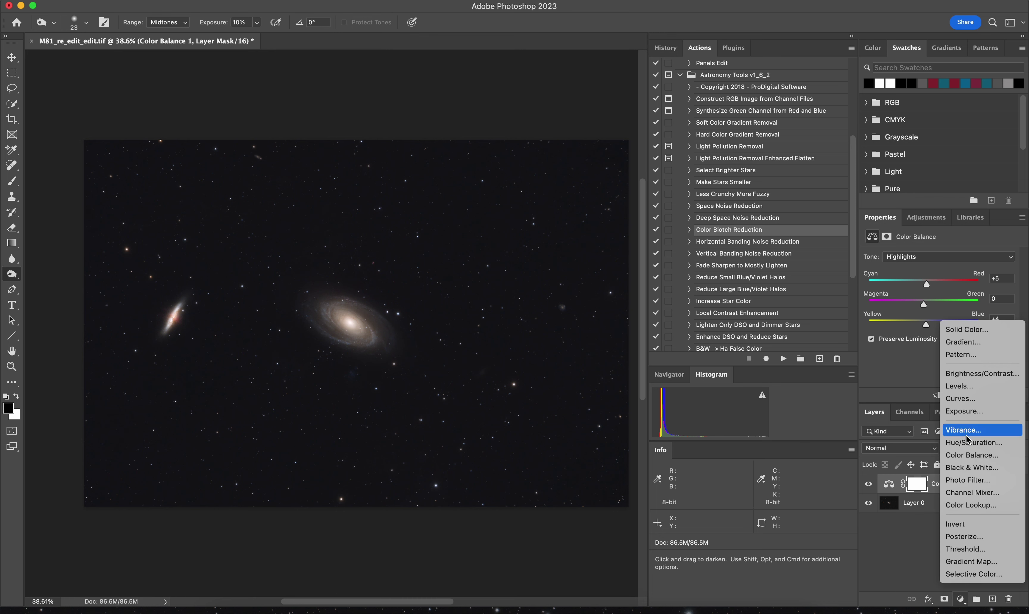
{"action": "left_click", "coordinate": [971, 446]}
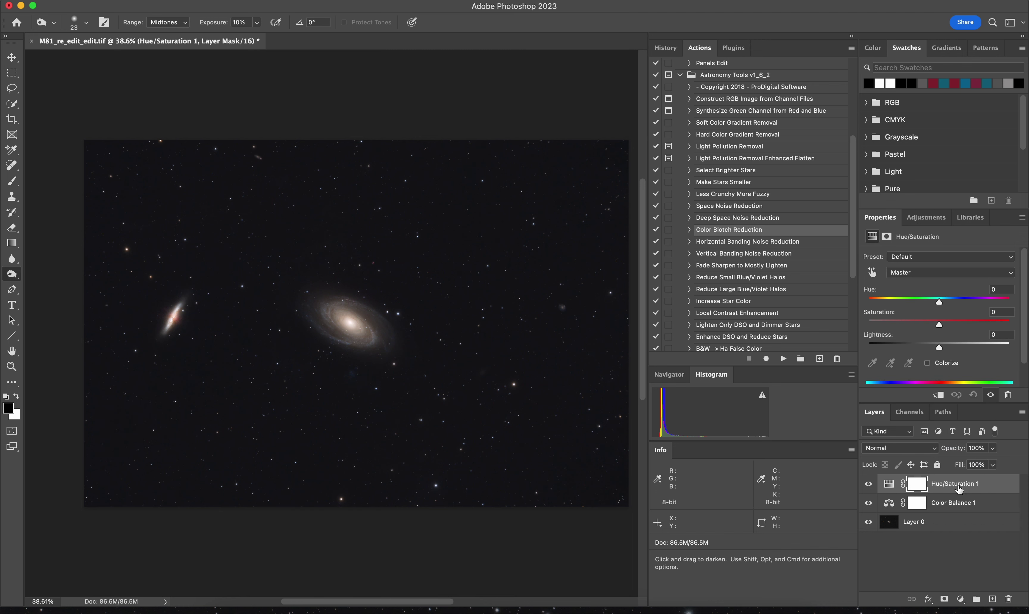
{"action": "key", "text": "super+z"}
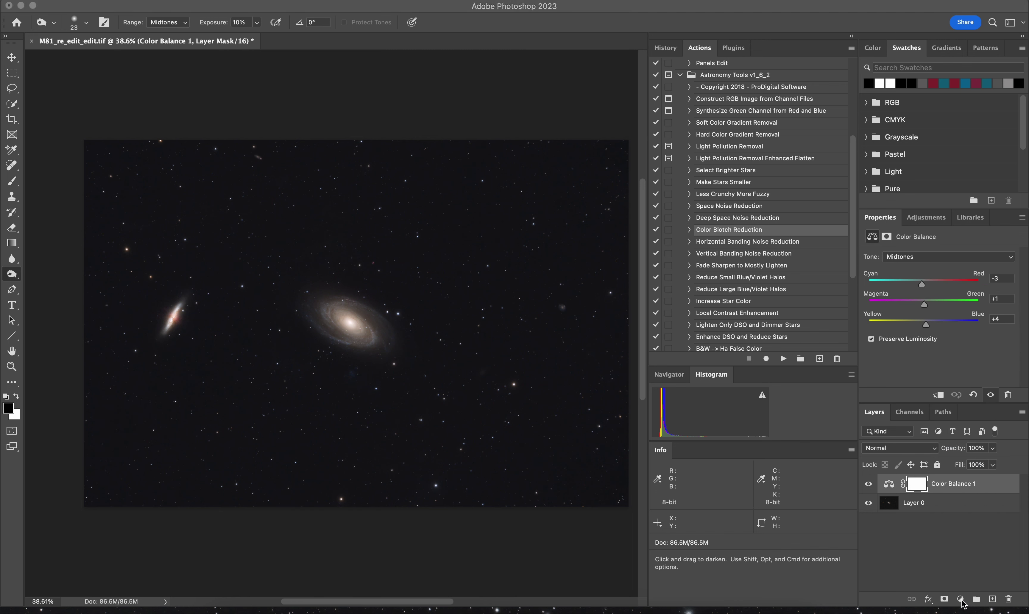
Step: Add a Vibrance adjustment layer with vibrance at +8 and compare the image with and without it
{"action": "left_click", "coordinate": [960, 600]}
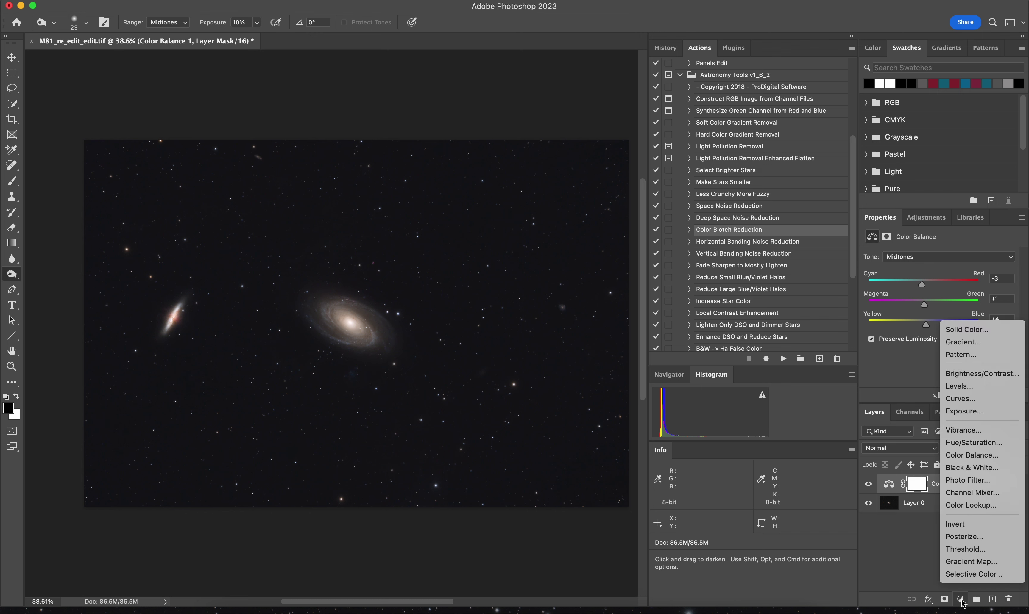
{"action": "left_click", "coordinate": [963, 431]}
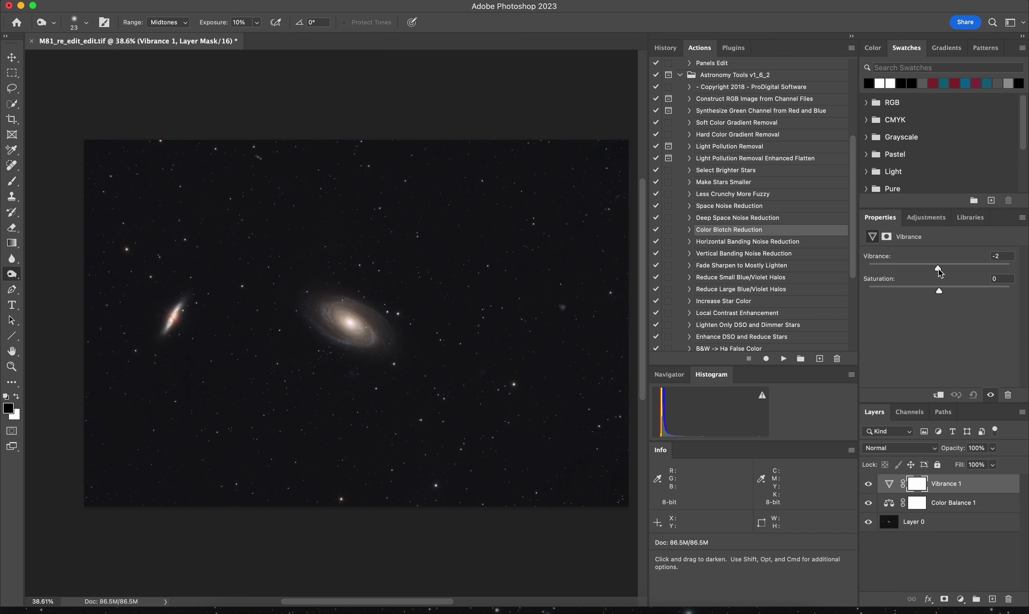
{"action": "left_click_drag", "start_coordinate": [910, 268], "coordinate": [947, 271]}
{"action": "left_click", "coordinate": [869, 484]}
{"action": "left_click", "coordinate": [869, 484]}
{"action": "left_click", "coordinate": [869, 484]}
{"action": "left_click", "coordinate": [869, 484]}
{"action": "scroll", "coordinate": [332, 325], "scroll_direction": "up", "scroll_amount": 5}
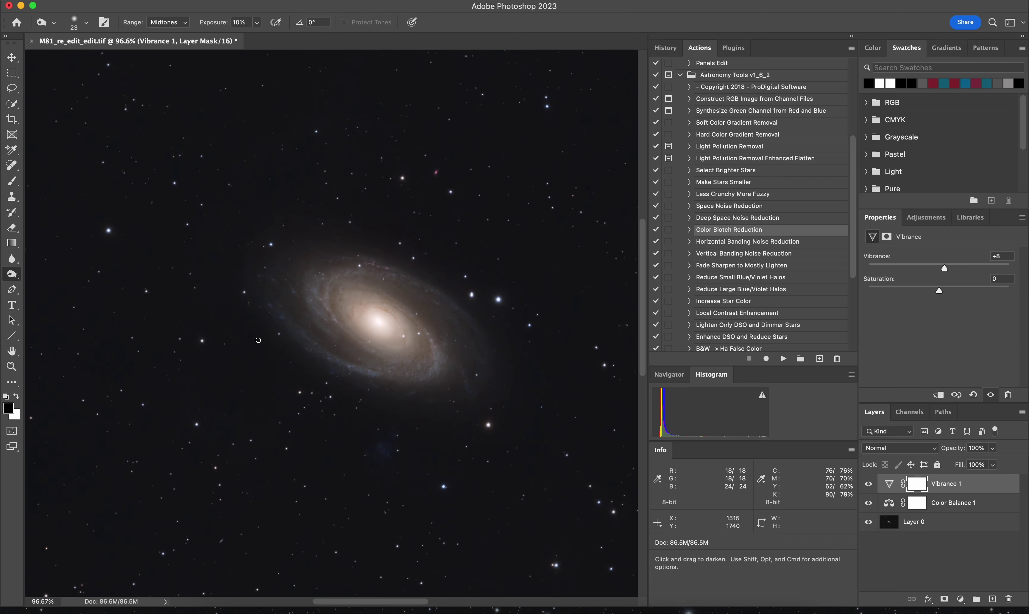
{"action": "scroll", "coordinate": [258, 340], "scroll_direction": "down", "scroll_amount": 5}
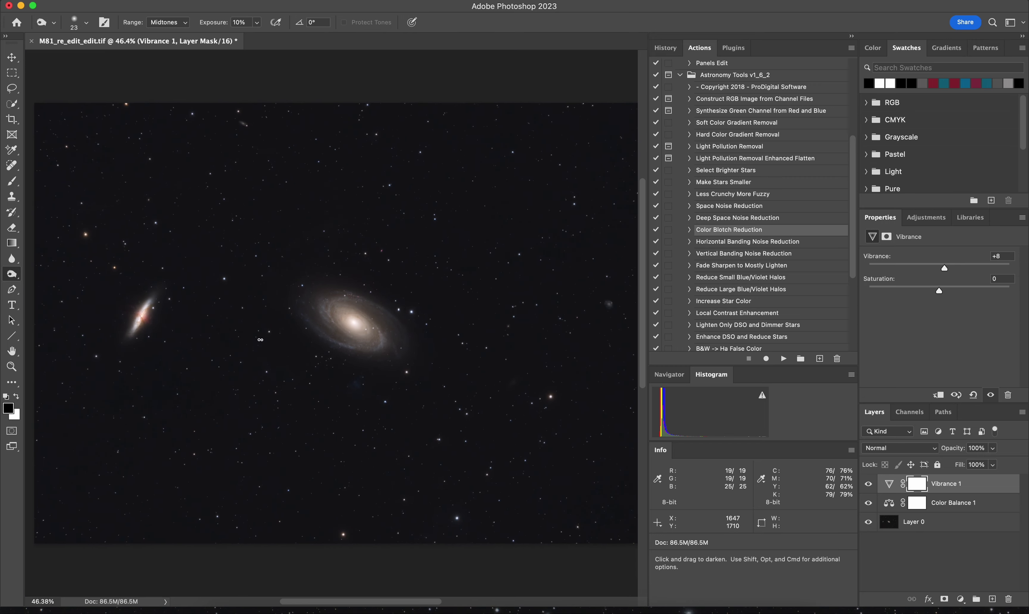
Step: Open Layer 0 in the Camera Raw Filter
{"action": "left_click", "coordinate": [942, 520]}
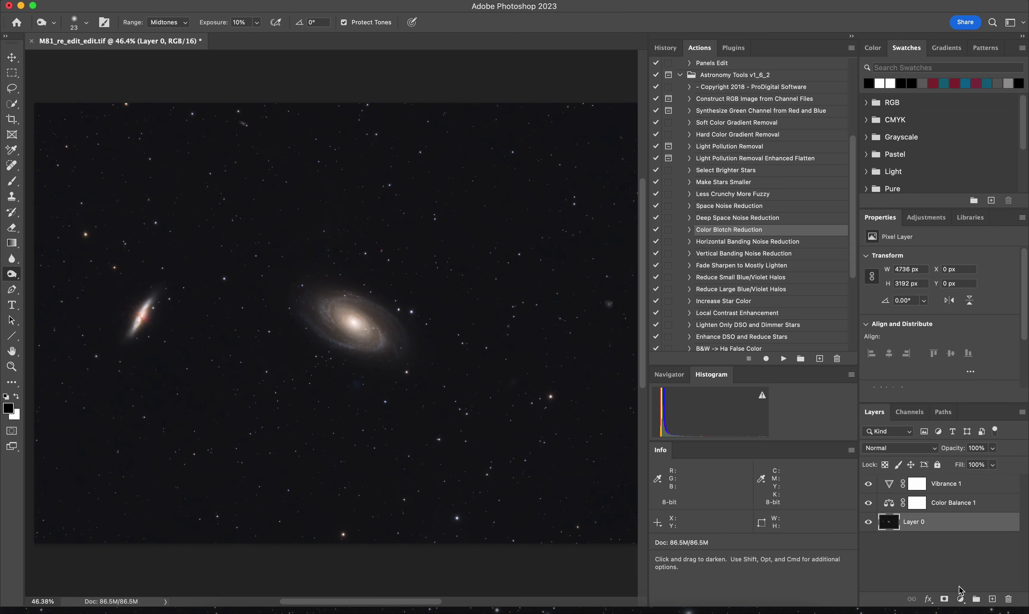
{"action": "left_click", "coordinate": [960, 599]}
{"action": "key", "text": "Escape"}
{"action": "left_click", "coordinate": [273, 0]}
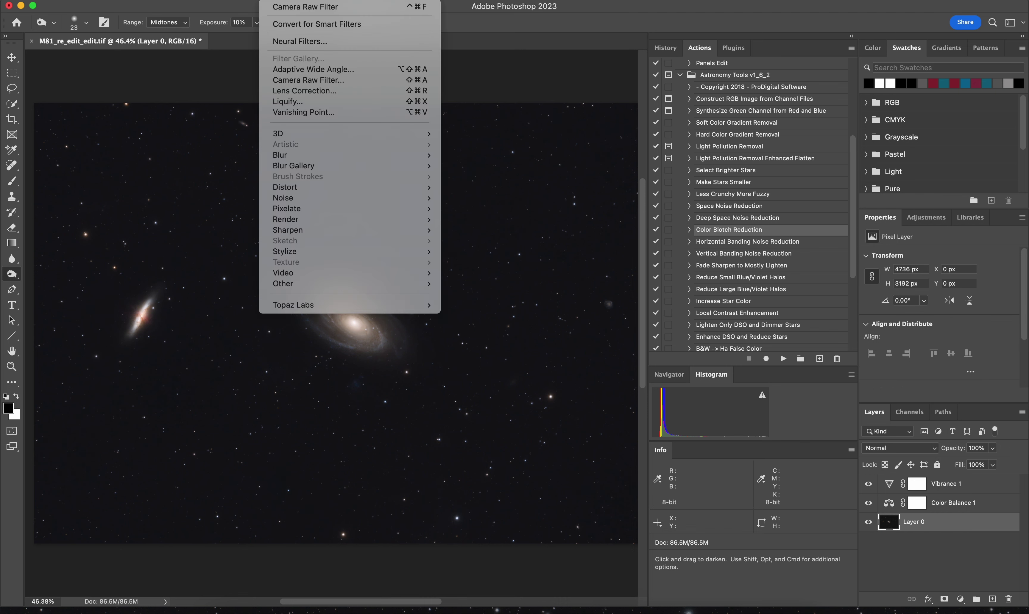
{"action": "left_click", "coordinate": [307, 81]}
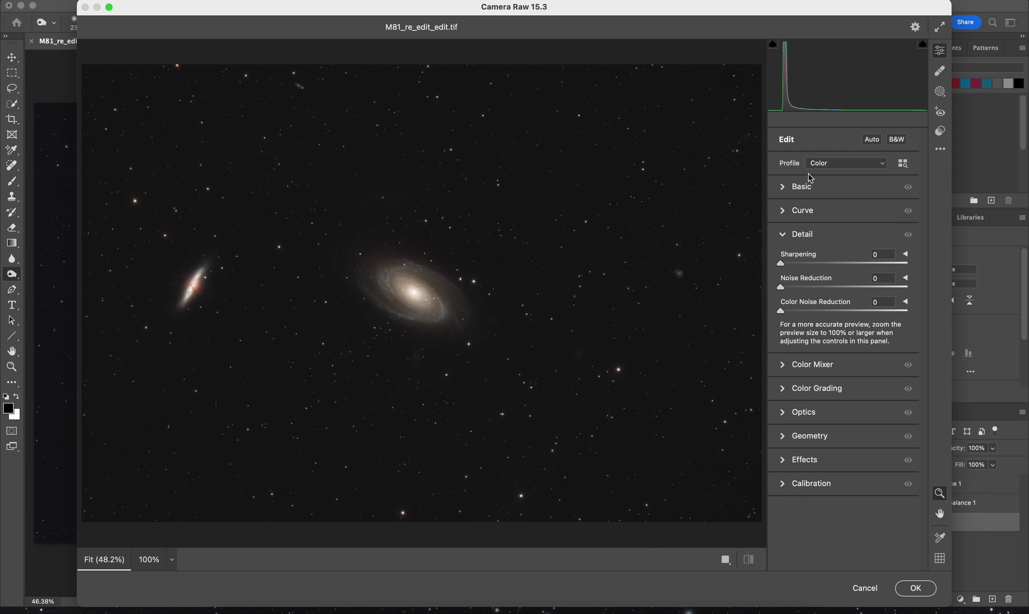
Step: Set the basic Camera Raw adjustments to Texture +2 and Clarity +1
{"action": "left_click", "coordinate": [789, 191]}
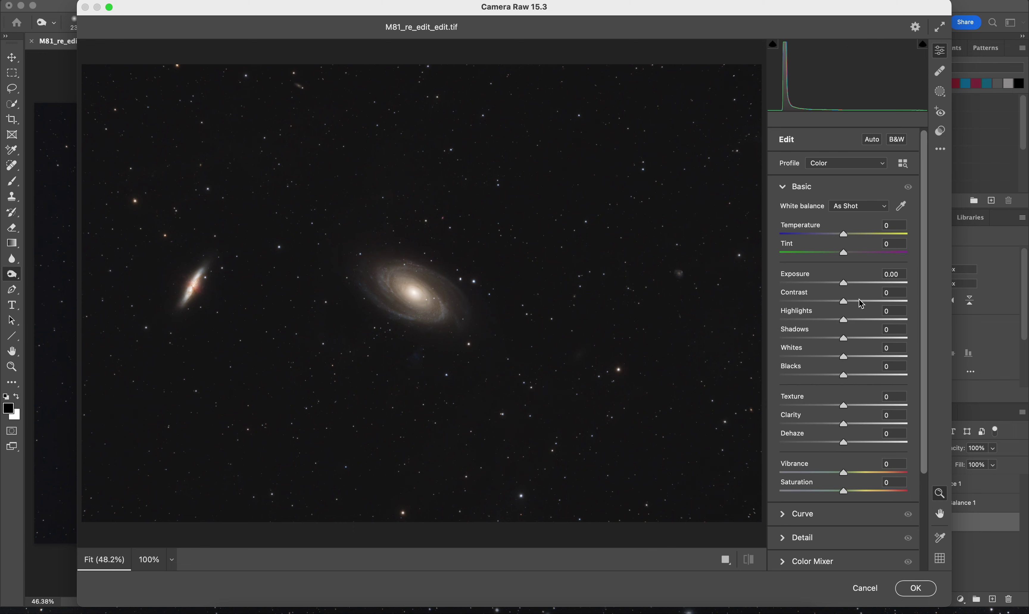
{"action": "scroll", "coordinate": [846, 330], "scroll_direction": "down", "scroll_amount": 2}
{"action": "left_click_drag", "start_coordinate": [845, 382], "coordinate": [932, 378]}
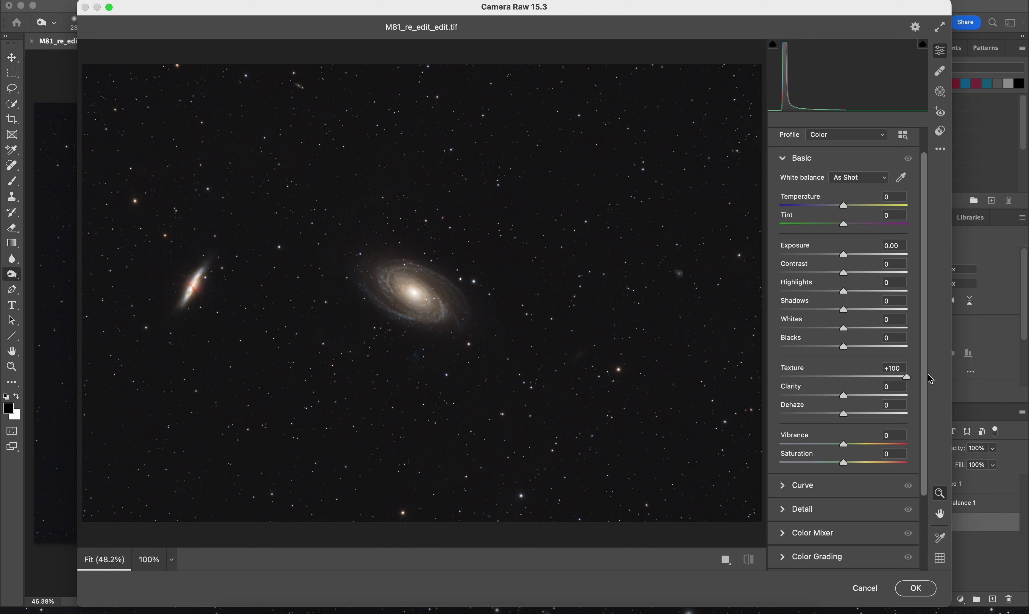
{"action": "left_click_drag", "start_coordinate": [907, 381], "coordinate": [849, 380]}
{"action": "left_click_drag", "start_coordinate": [845, 395], "coordinate": [846, 396]}
Step: Set the Camera Raw sharpening to 20 and check the galaxies' detail up close
{"action": "left_click_drag", "start_coordinate": [925, 301], "coordinate": [923, 419]}
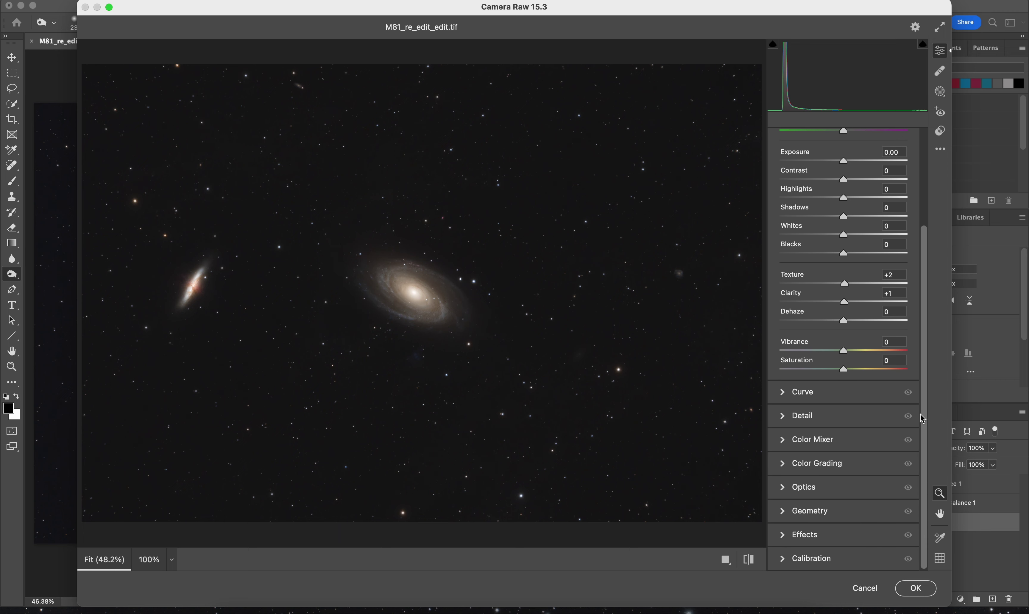
{"action": "left_click", "coordinate": [789, 421]}
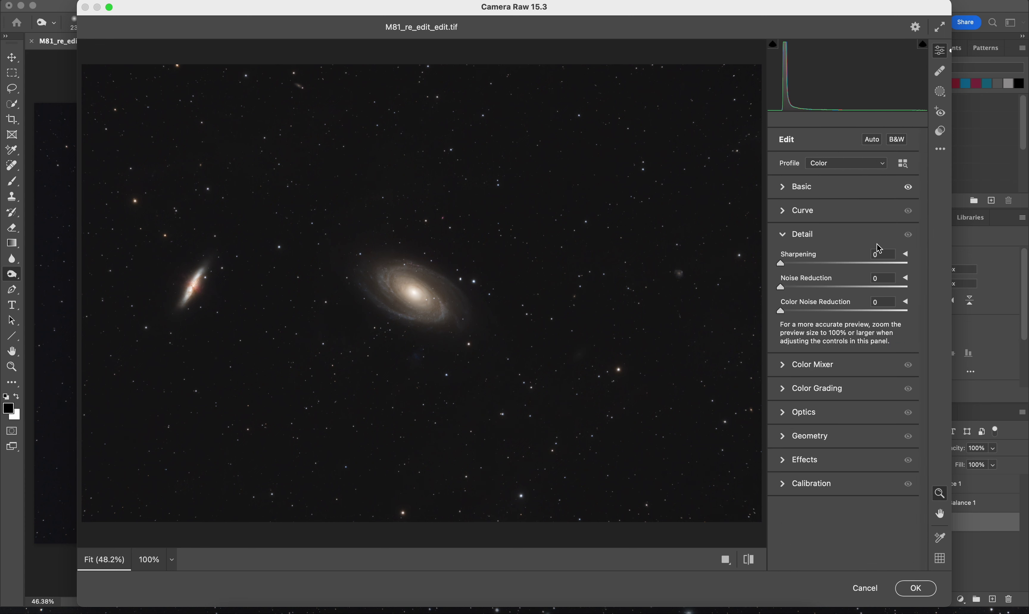
{"action": "double_click", "coordinate": [881, 255]}
{"action": "type", "text": "20"}
{"action": "left_click", "coordinate": [336, 300]}
{"action": "left_click", "coordinate": [460, 283], "text": "alt"}
{"action": "left_click", "coordinate": [434, 262]}
{"action": "left_click", "coordinate": [393, 341], "text": "alt"}
Step: Try Noise Reduction and Color Noise Reduction at 20 each and examine the large spiral galaxy at 100%
{"action": "left_click", "coordinate": [883, 279]}
{"action": "type", "text": "20"}
{"action": "key", "text": "Tab"}
{"action": "type", "text": "20"}
{"action": "left_click", "coordinate": [501, 261]}
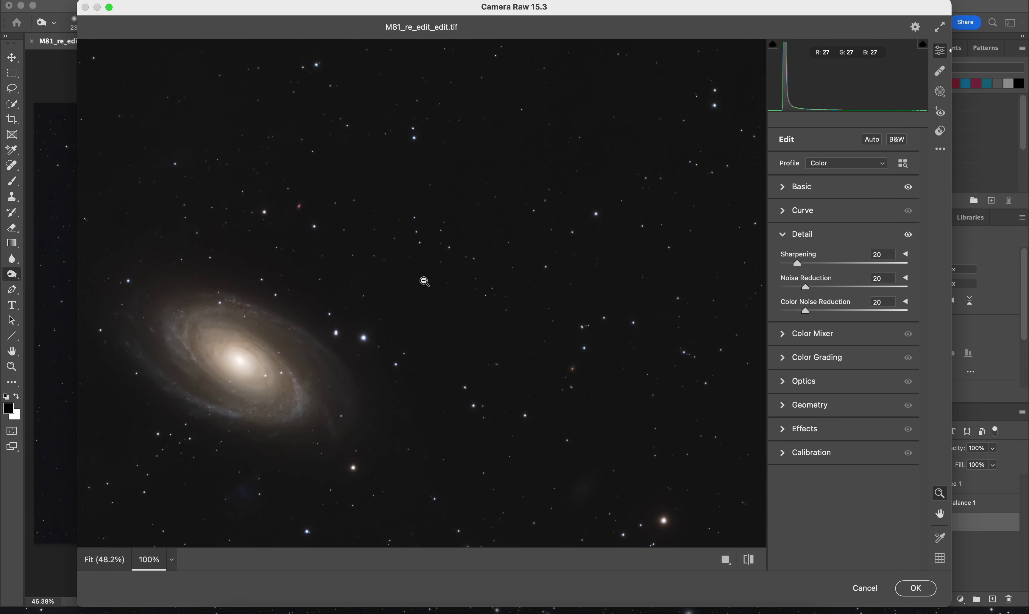
{"action": "scroll", "coordinate": [394, 282], "scroll_direction": "left", "scroll_amount": 6}
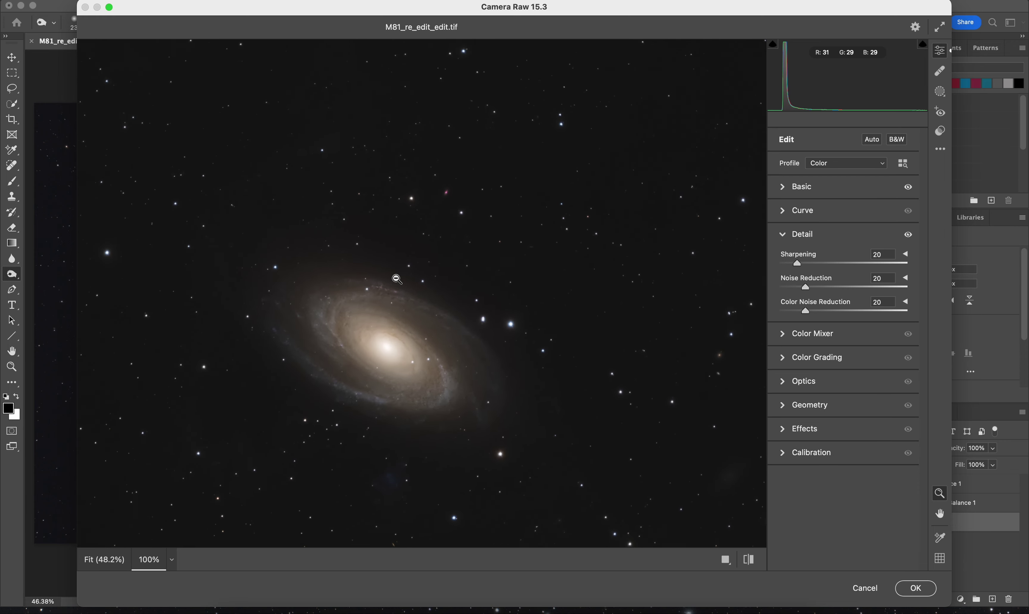
Step: Set Noise Reduction to 0 and Color Noise Reduction to 20, checking the background and stars at high magnification
{"action": "left_click_drag", "start_coordinate": [805, 311], "coordinate": [790, 288]}
{"action": "scroll", "coordinate": [549, 286], "scroll_direction": "up", "scroll_amount": 5}
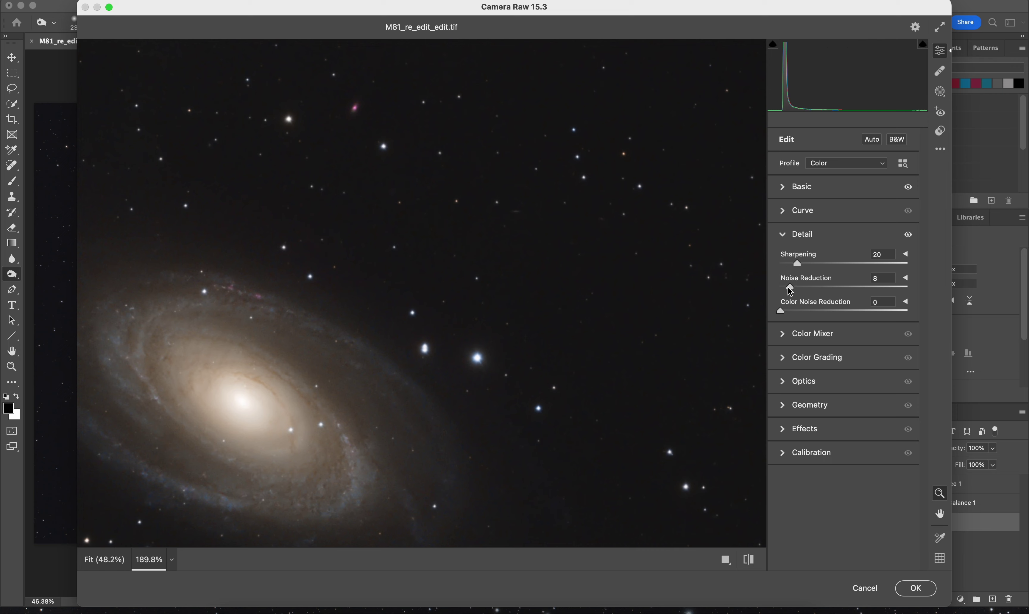
{"action": "left_click_drag", "start_coordinate": [779, 311], "coordinate": [801, 311]}
{"action": "scroll", "coordinate": [235, 188], "scroll_direction": "up", "scroll_amount": 3}
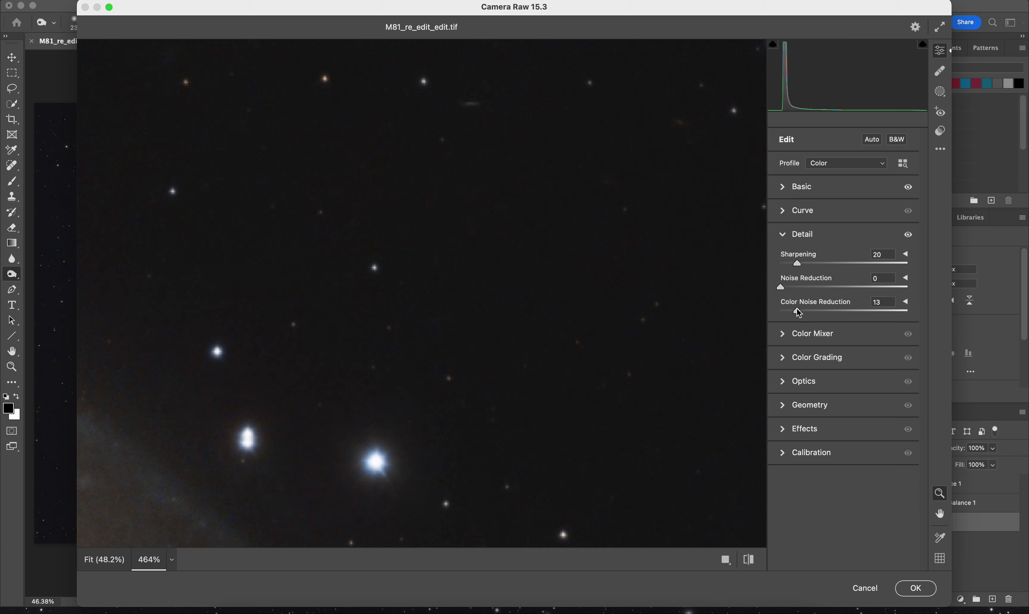
{"action": "left_click_drag", "start_coordinate": [796, 311], "coordinate": [801, 311]}
{"action": "scroll", "coordinate": [526, 286], "scroll_direction": "down", "scroll_amount": 10}
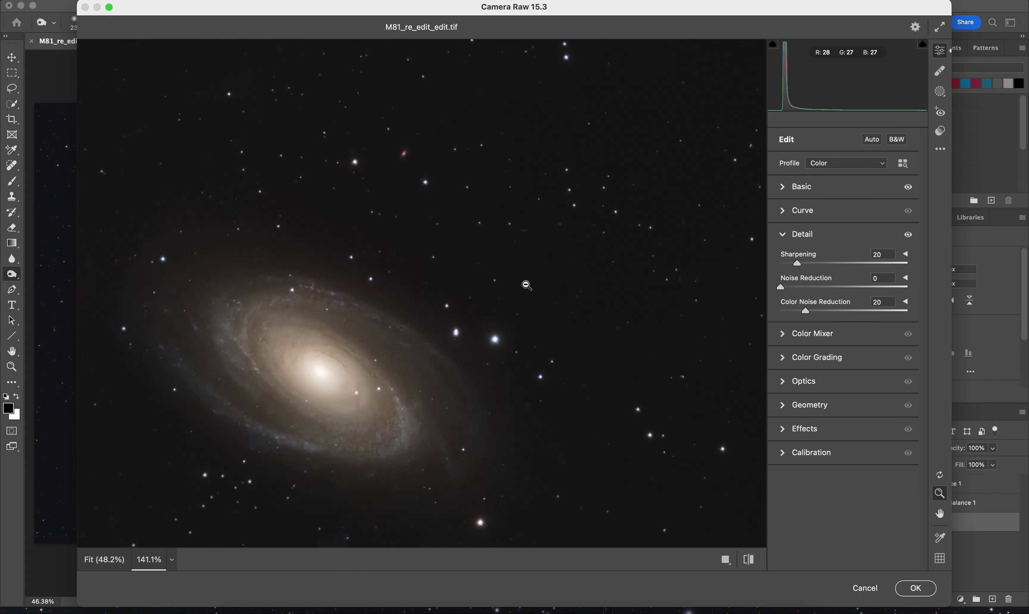
{"action": "scroll", "coordinate": [526, 285], "scroll_direction": "down", "scroll_amount": 3}
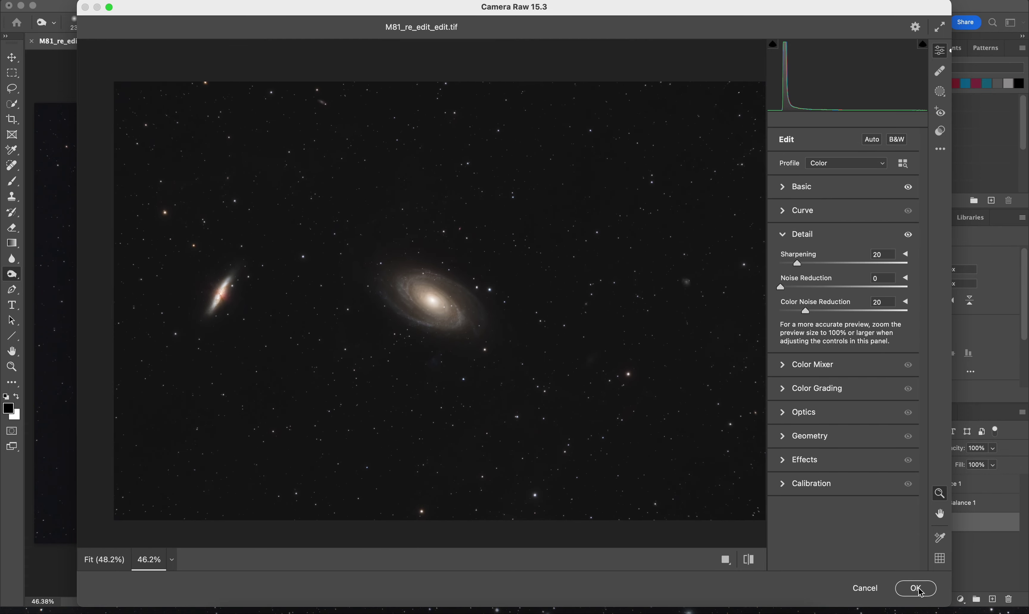
Step: Set the Optics distortion to -2 and apply the Camera Raw Filter to Layer 0
{"action": "left_click", "coordinate": [781, 412]}
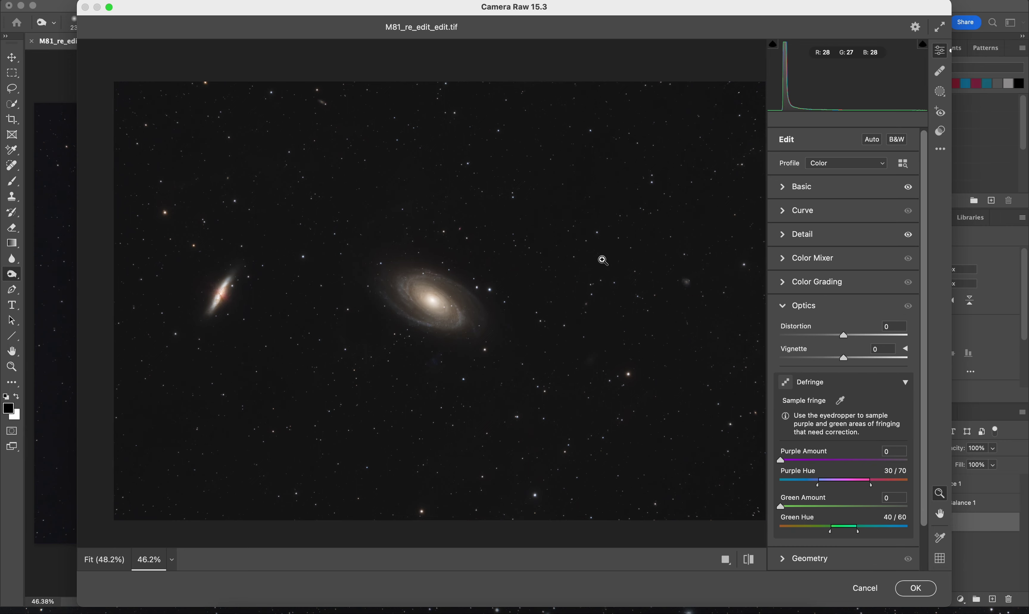
{"action": "scroll", "coordinate": [602, 260], "scroll_direction": "down", "scroll_amount": 3}
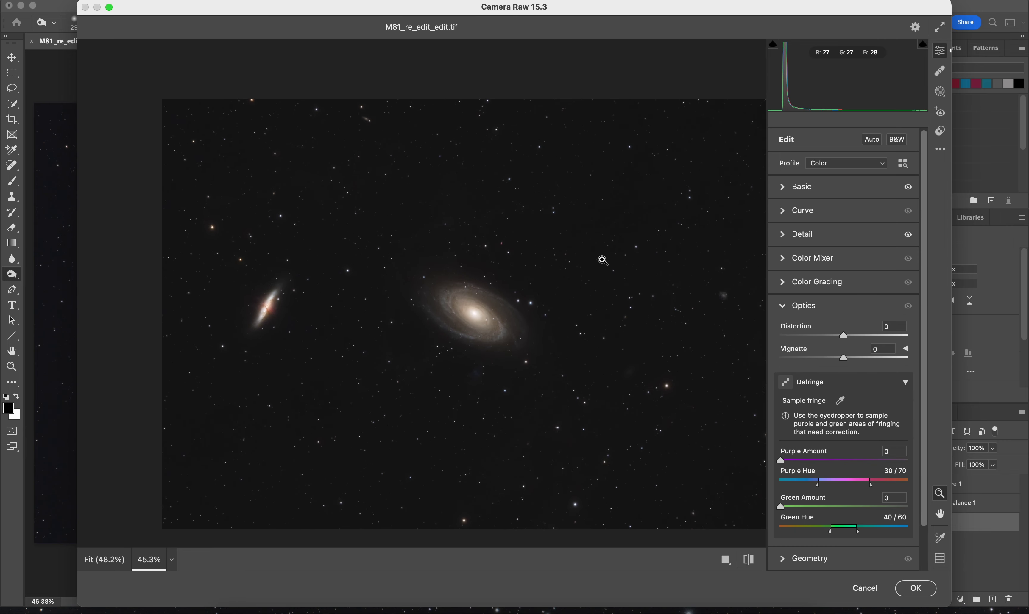
{"action": "mouse_move", "coordinate": [843, 337]}
{"action": "left_mouse_down"}
{"action": "mouse_move", "coordinate": [796, 330]}
{"action": "mouse_move", "coordinate": [896, 340]}
{"action": "mouse_move", "coordinate": [845, 344]}
{"action": "left_mouse_up"}
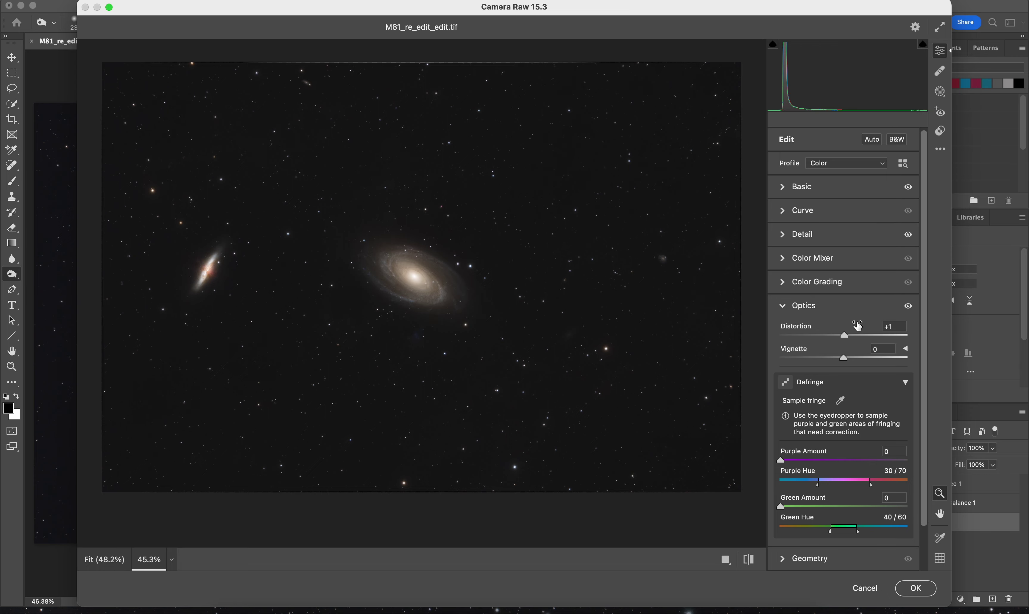
{"action": "left_click_drag", "start_coordinate": [844, 340], "coordinate": [843, 340]}
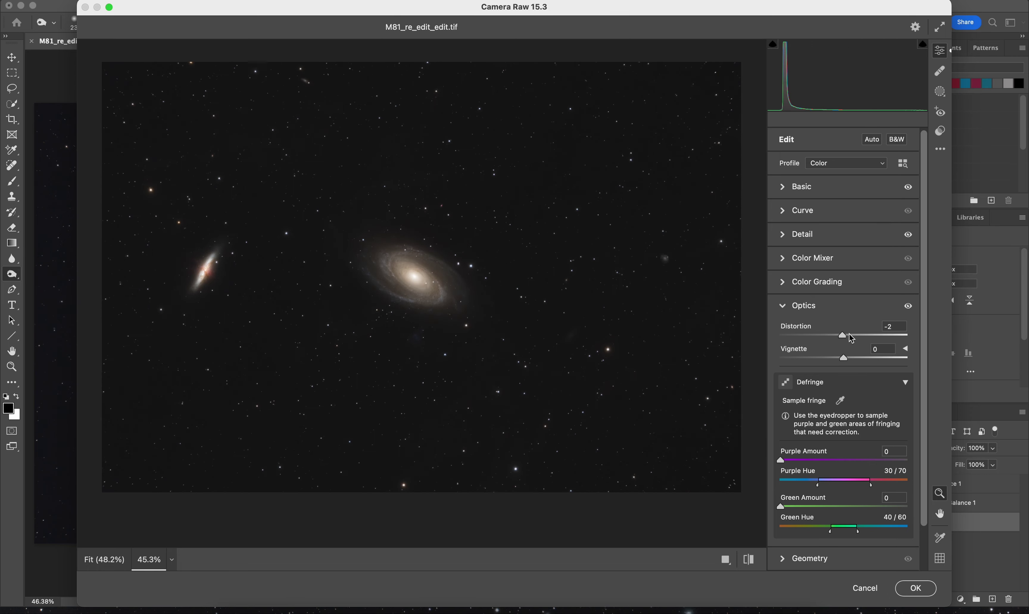
{"action": "left_click", "coordinate": [557, 307], "text": "alt"}
{"action": "scroll", "coordinate": [557, 307], "scroll_direction": "up", "scroll_amount": 5}
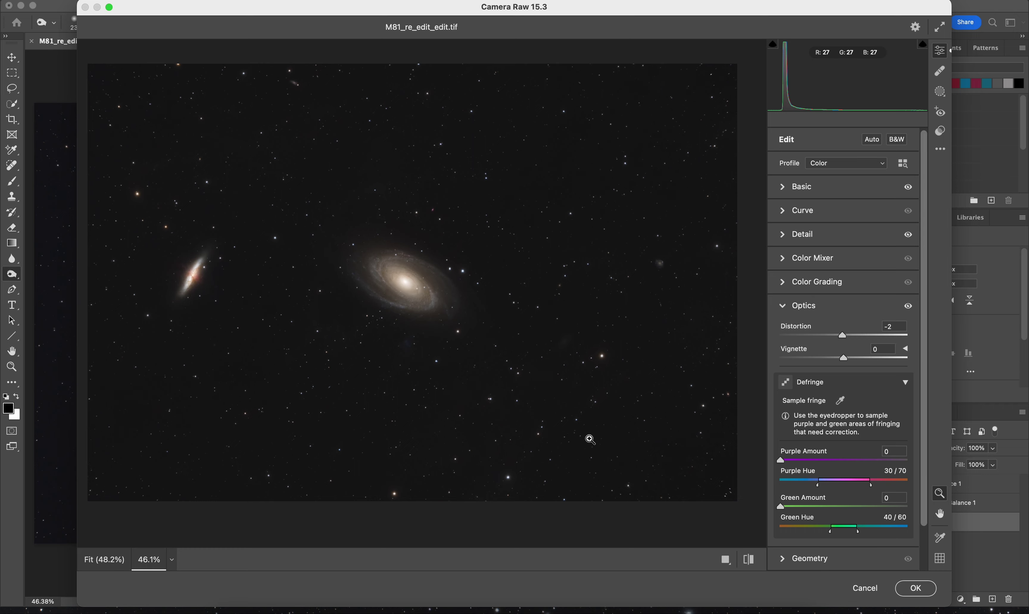
{"action": "left_click", "coordinate": [926, 591]}
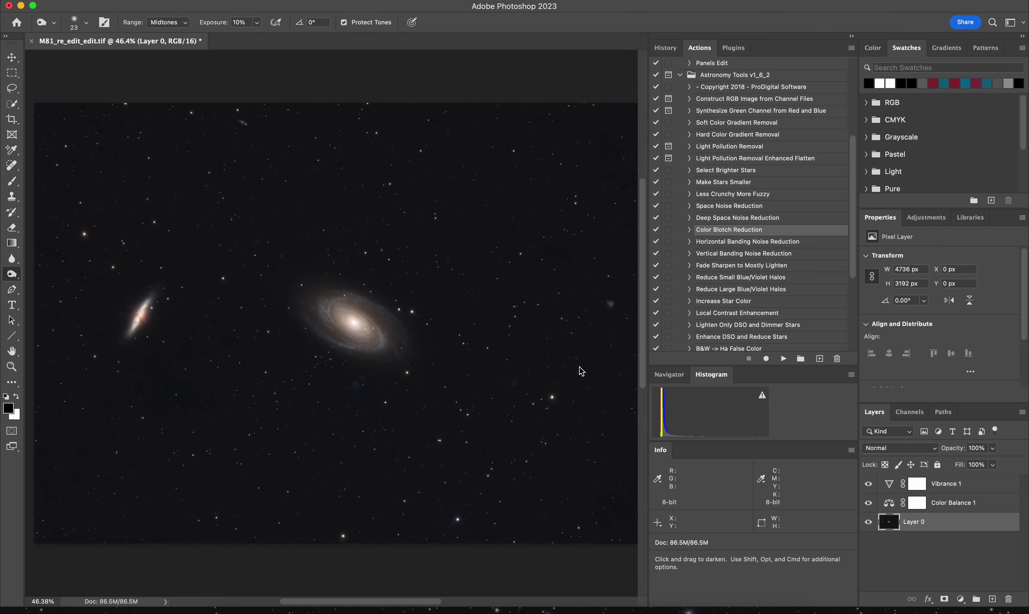
{"action": "scroll", "coordinate": [403, 292], "scroll_direction": "down", "scroll_amount": 2}
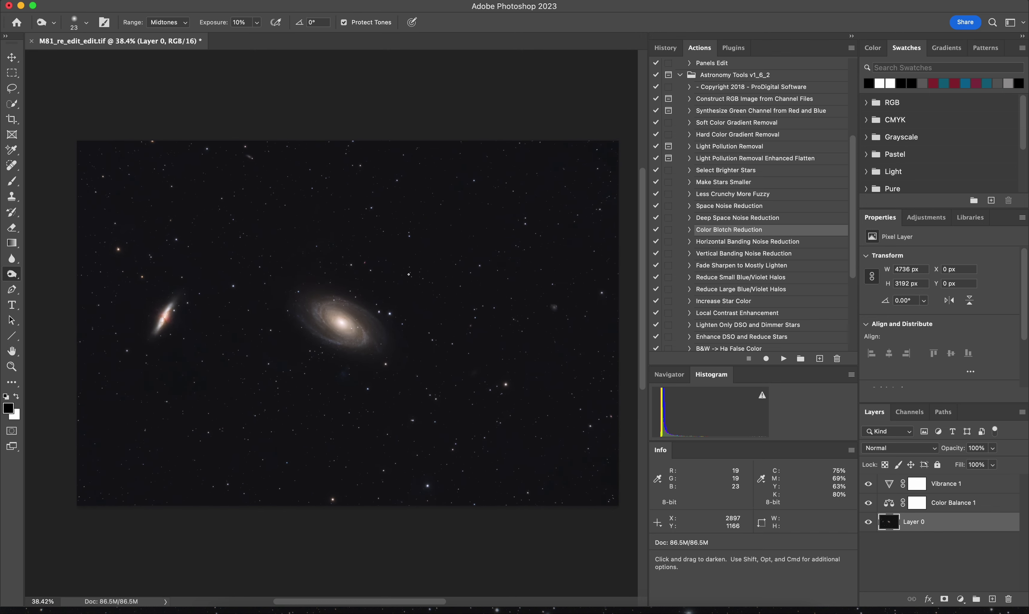
Step: Compare the image with and without the Color Balance 1 layer and reduce that layer's fill to 45%
{"action": "scroll", "coordinate": [406, 284], "scroll_direction": "right", "scroll_amount": 2}
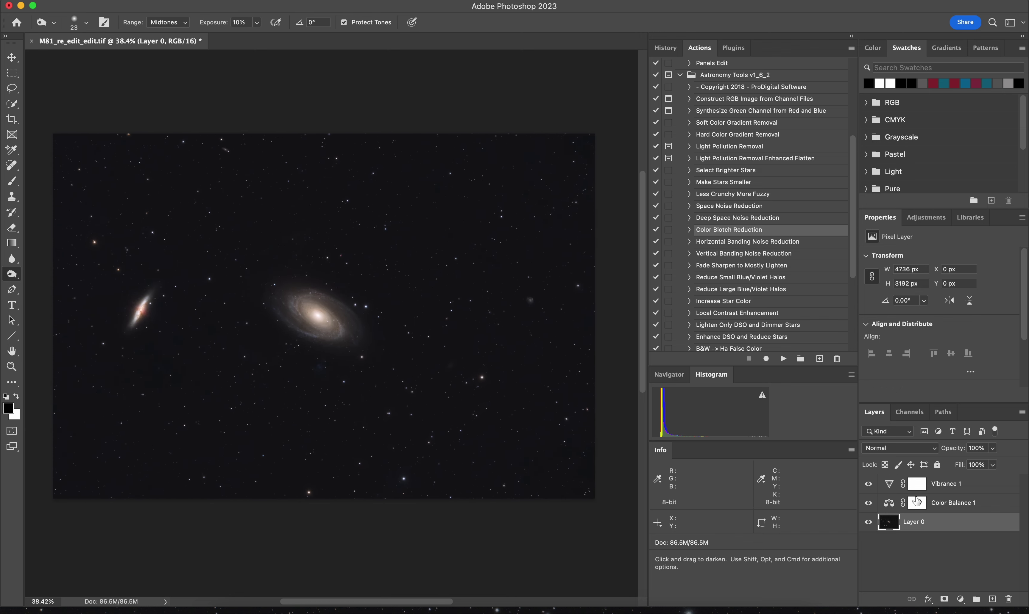
{"action": "left_click", "coordinate": [948, 505]}
{"action": "left_click", "coordinate": [868, 504]}
{"action": "left_click", "coordinate": [868, 503]}
{"action": "left_click", "coordinate": [993, 465]}
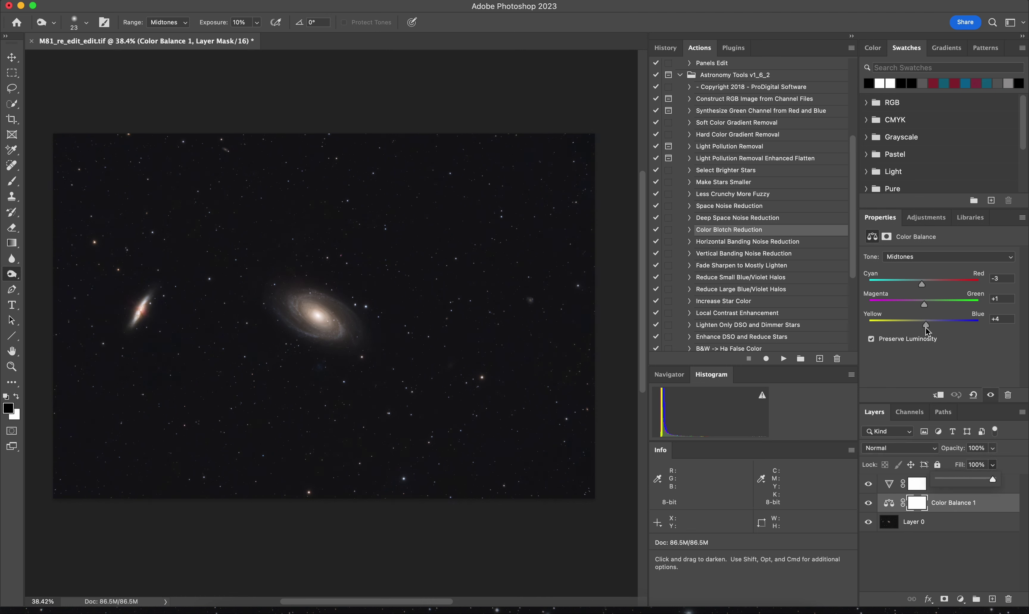
{"action": "left_click_drag", "start_coordinate": [975, 477], "coordinate": [965, 476]}
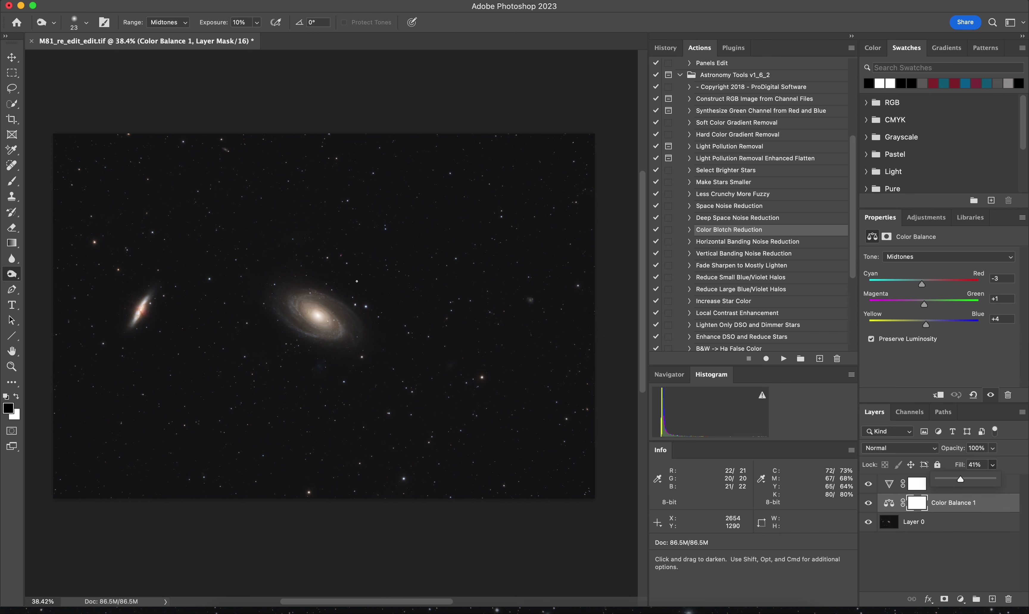
{"action": "scroll", "coordinate": [357, 281], "scroll_direction": "up", "scroll_amount": 5}
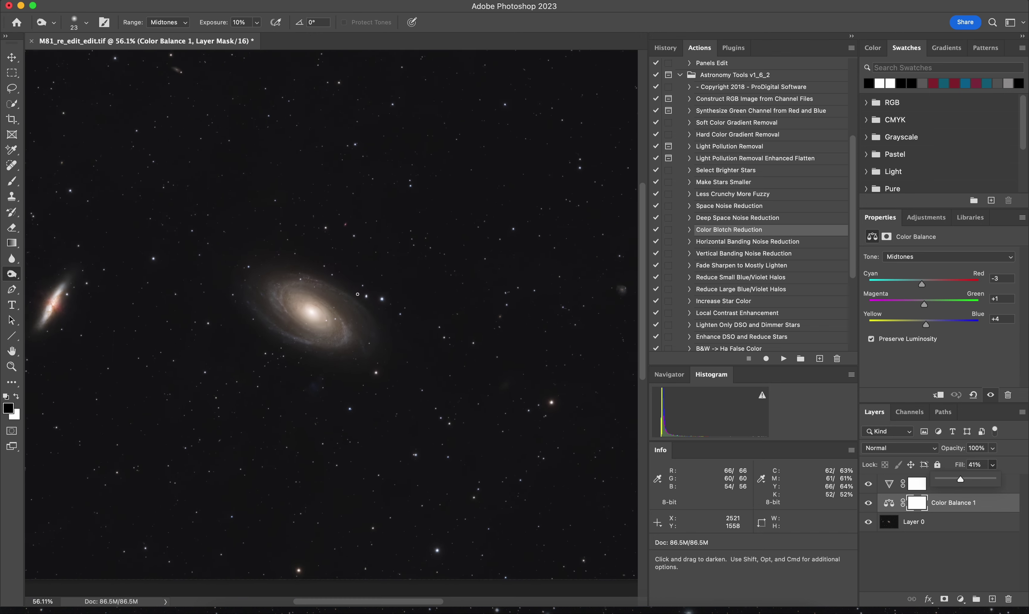
{"action": "scroll", "coordinate": [357, 295], "scroll_direction": "down", "scroll_amount": 3}
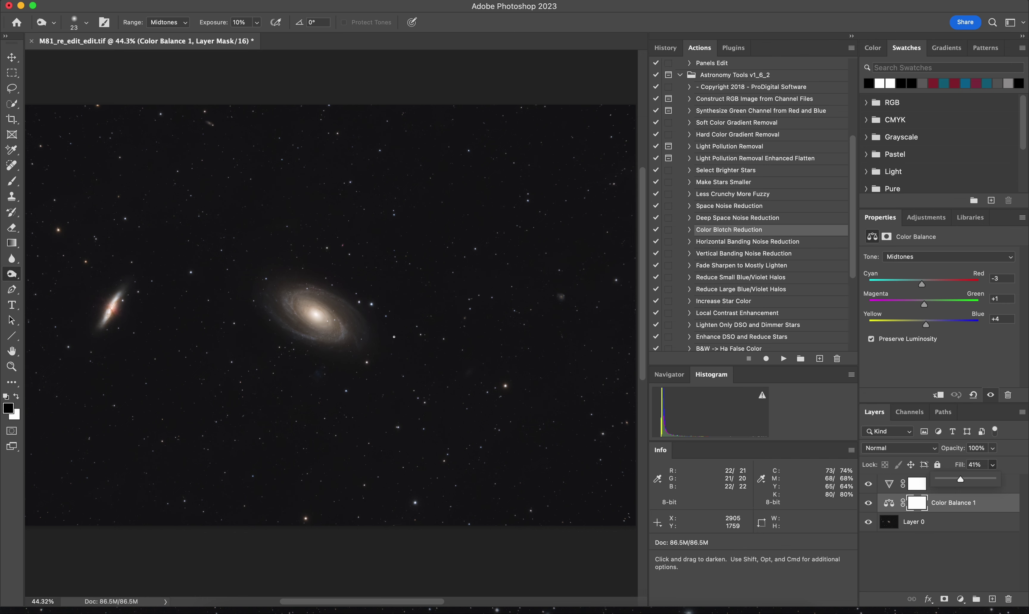
{"action": "scroll", "coordinate": [394, 337], "scroll_direction": "down", "scroll_amount": 2}
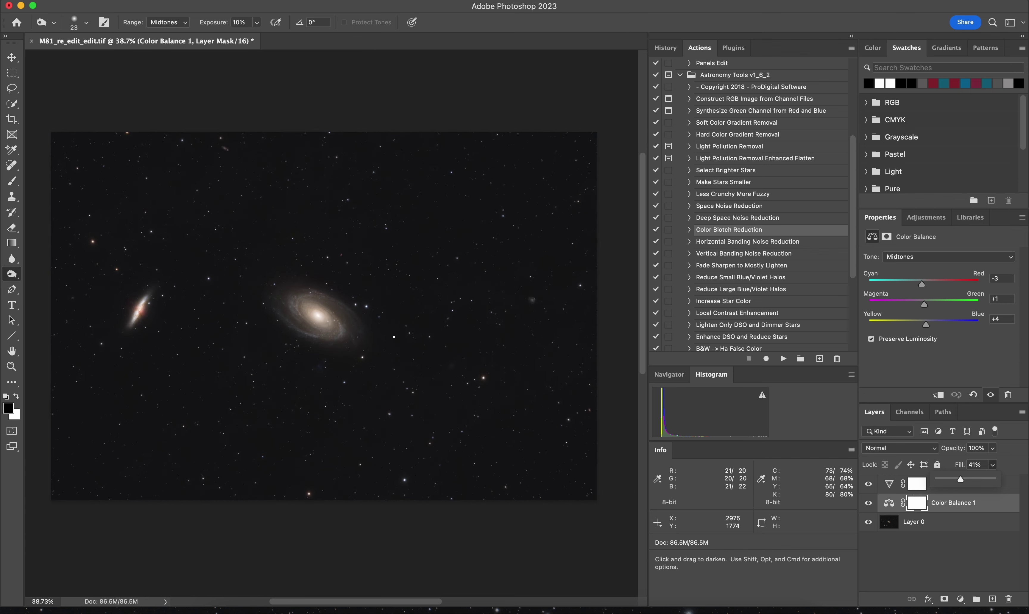
{"action": "mouse_move", "coordinate": [959, 481]}
{"action": "left_mouse_down"}
{"action": "mouse_move", "coordinate": [998, 478]}
{"action": "mouse_move", "coordinate": [961, 480]}
{"action": "left_mouse_up"}
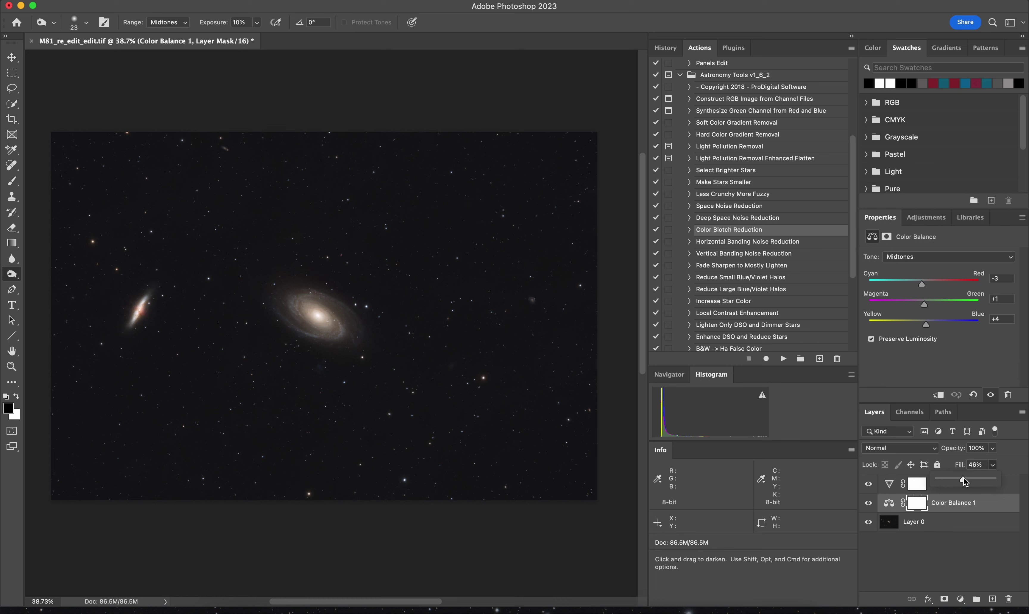
{"action": "mouse_move", "coordinate": [960, 480]}
{"action": "left_mouse_down"}
{"action": "mouse_move", "coordinate": [935, 480]}
{"action": "mouse_move", "coordinate": [963, 478]}
{"action": "left_mouse_up"}
Step: Examine the color and detail of the edge-on galaxy and the large spiral galaxy up close
{"action": "scroll", "coordinate": [344, 301], "scroll_direction": "up", "scroll_amount": 3}
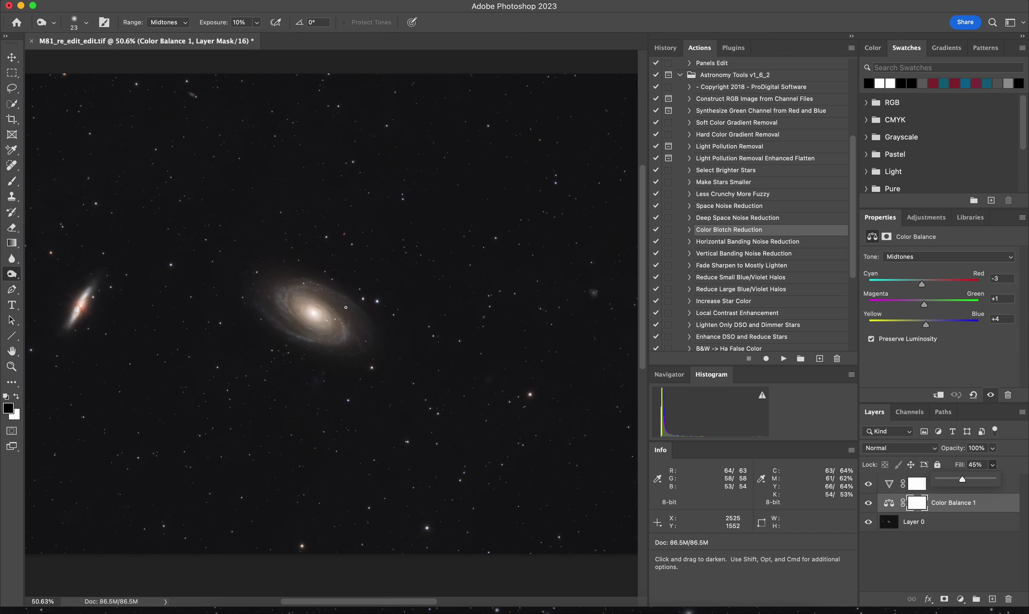
{"action": "scroll", "coordinate": [346, 307], "scroll_direction": "down", "scroll_amount": 1}
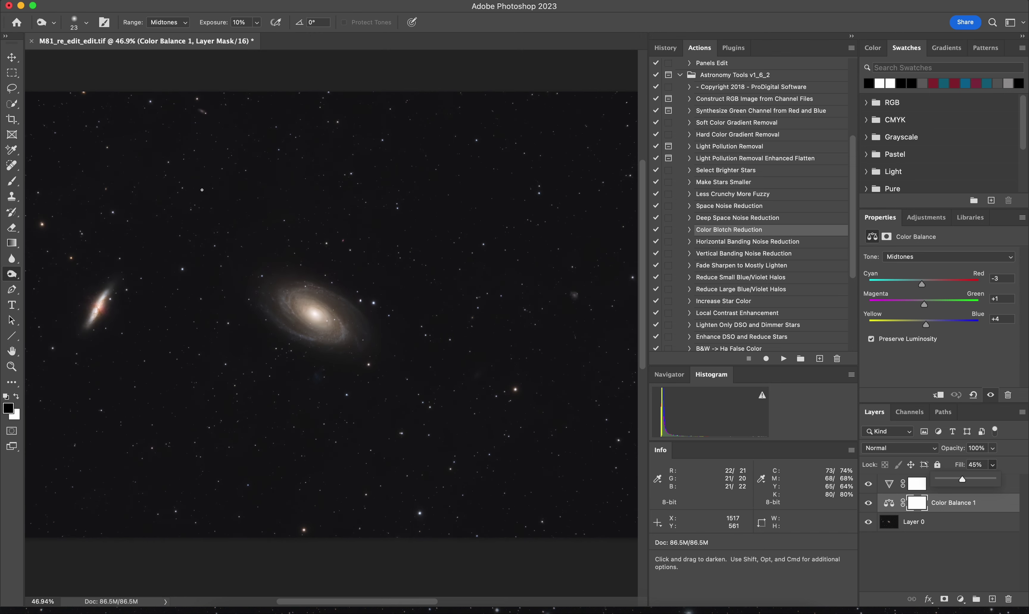
{"action": "scroll", "coordinate": [119, 293], "scroll_direction": "down", "scroll_amount": 2}
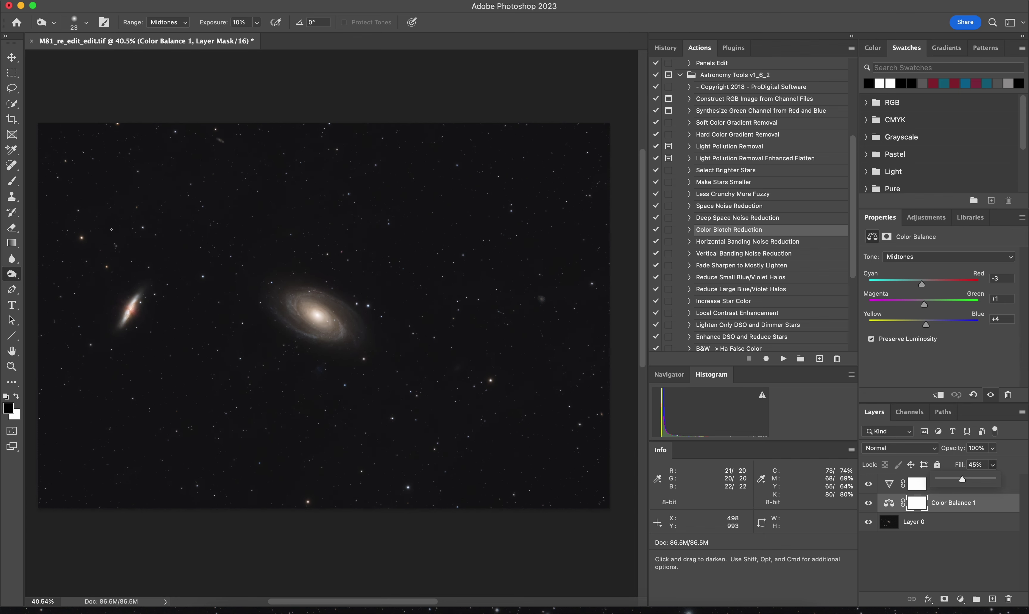
{"action": "scroll", "coordinate": [110, 327], "scroll_direction": "up", "scroll_amount": 5}
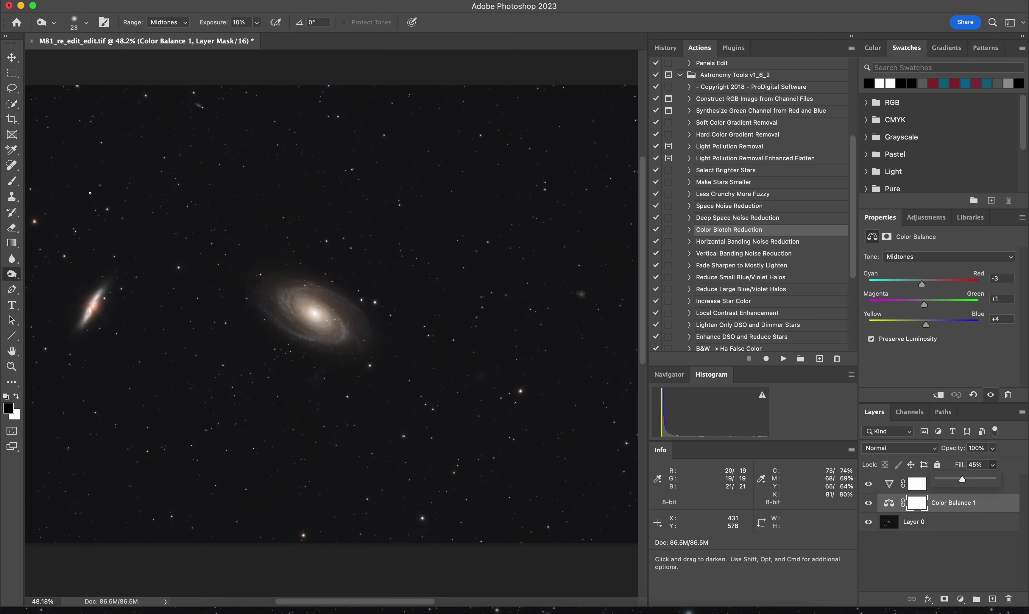
{"action": "scroll", "coordinate": [89, 193], "scroll_direction": "up", "scroll_amount": 3}
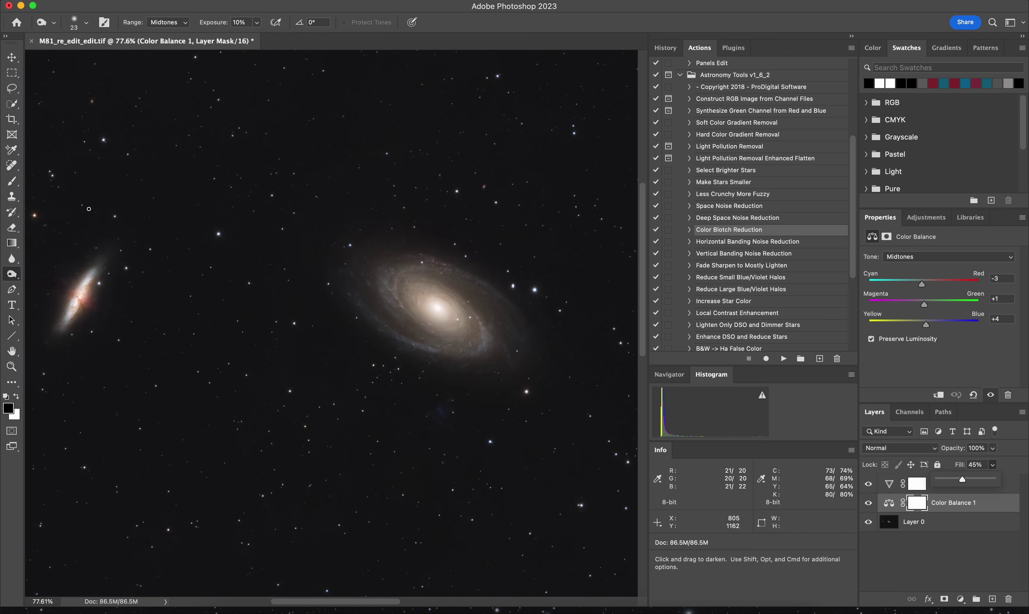
{"action": "scroll", "coordinate": [86, 224], "scroll_direction": "up", "scroll_amount": 4}
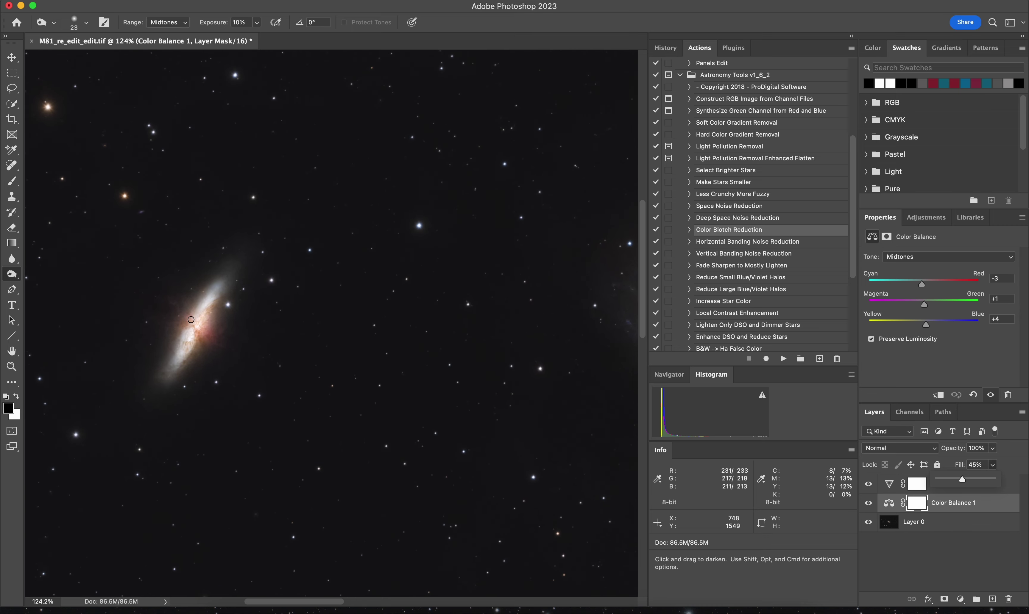
{"action": "scroll", "coordinate": [193, 295], "scroll_direction": "right", "scroll_amount": 15}
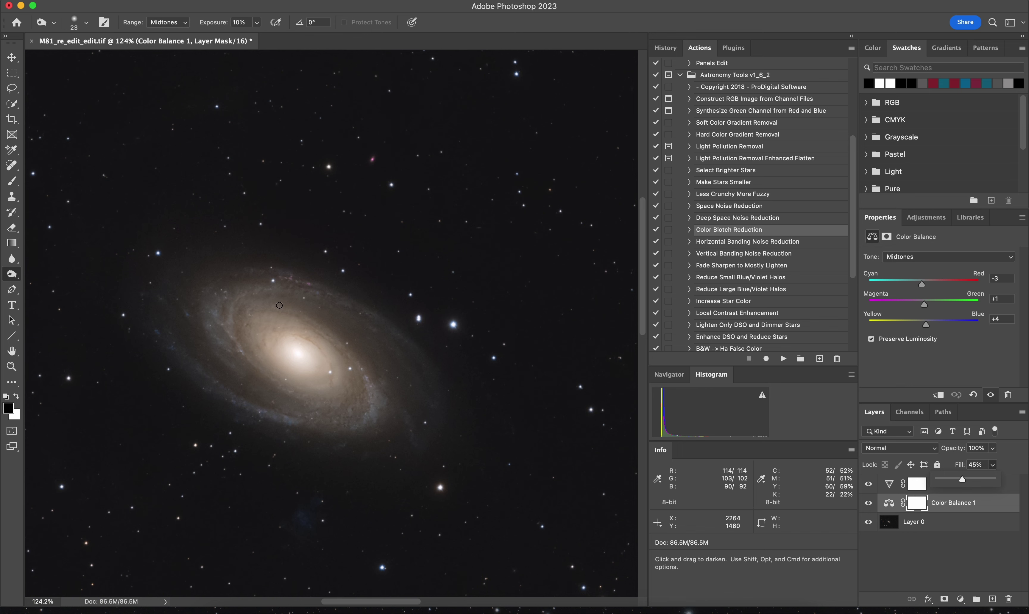
{"action": "scroll", "coordinate": [279, 306], "scroll_direction": "up", "scroll_amount": 3}
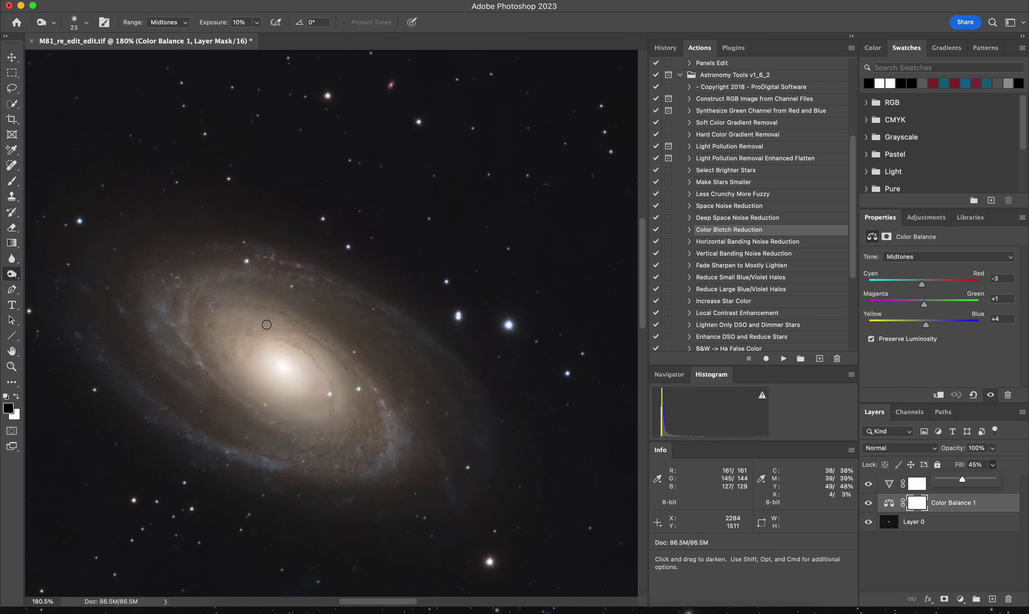
Step: Check the small faint galaxies, stars and background color across the whole frame
{"action": "scroll", "coordinate": [267, 325], "scroll_direction": "down", "scroll_amount": 5}
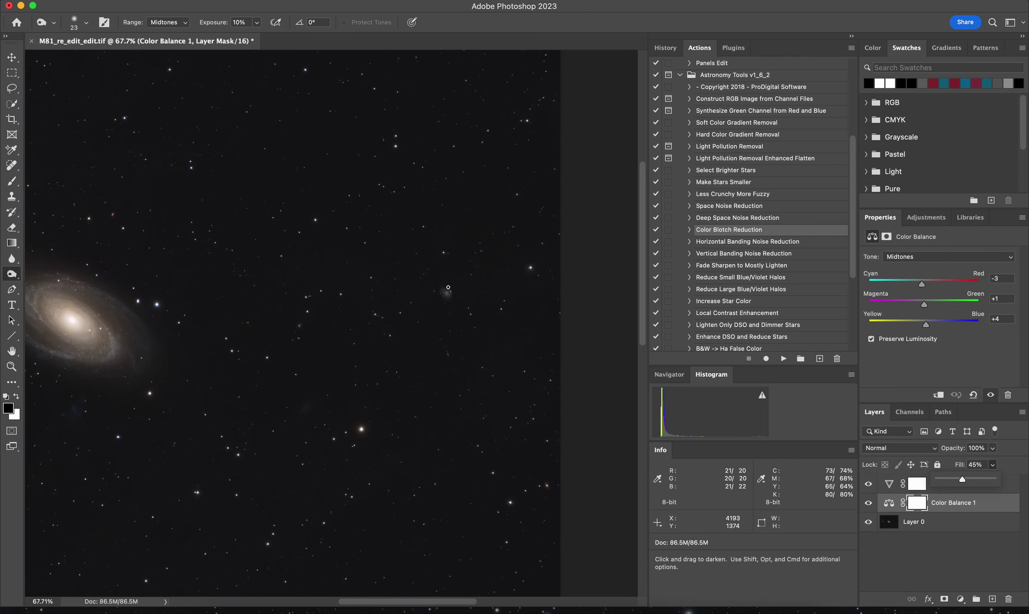
{"action": "scroll", "coordinate": [440, 286], "scroll_direction": "up", "scroll_amount": 3}
{"action": "scroll", "coordinate": [447, 250], "scroll_direction": "left", "scroll_amount": 10}
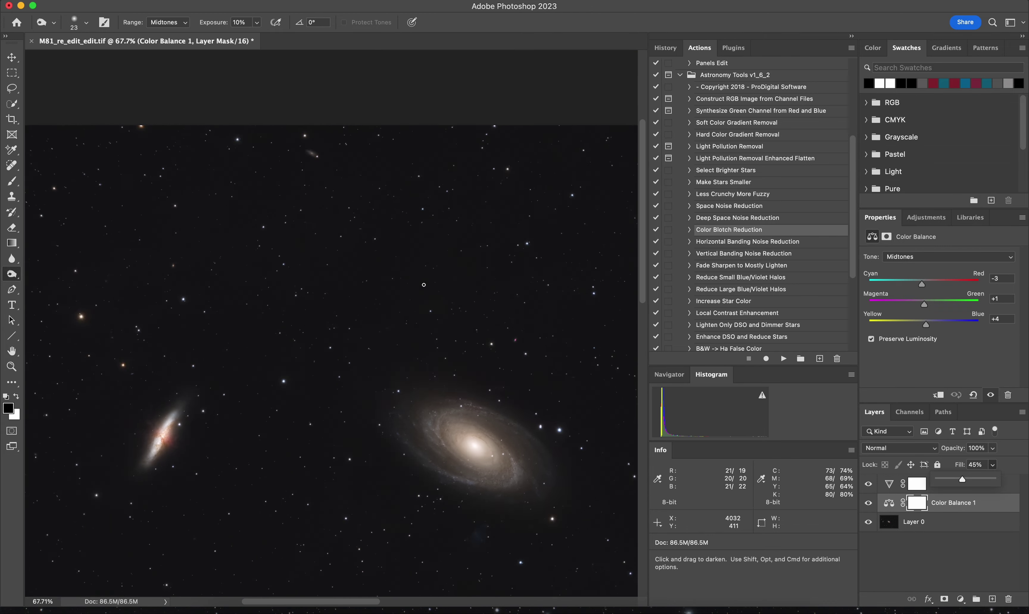
{"action": "scroll", "coordinate": [474, 157], "scroll_direction": "right", "scroll_amount": 10}
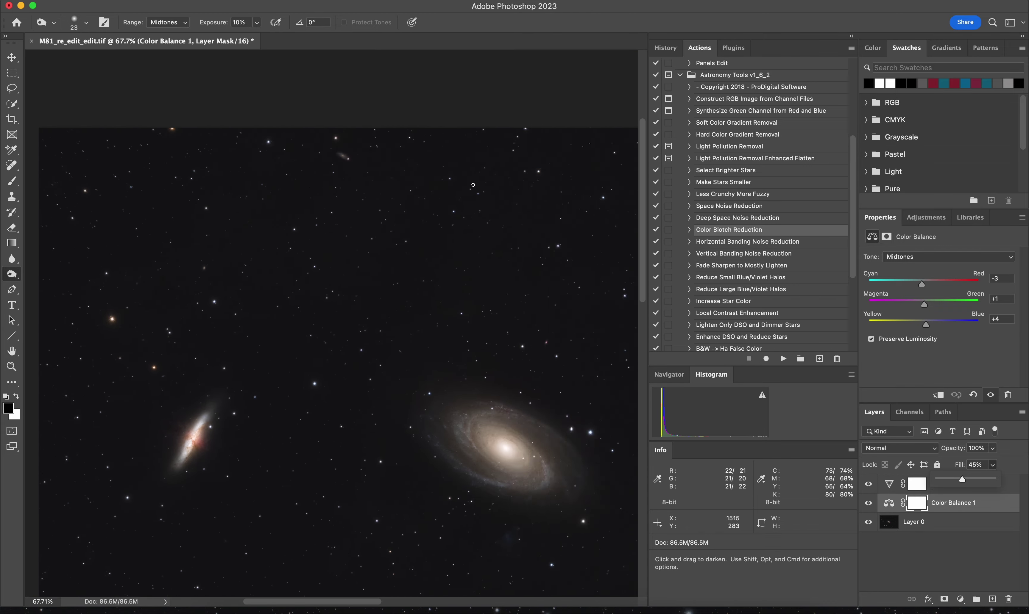
{"action": "scroll", "coordinate": [441, 241], "scroll_direction": "down", "scroll_amount": 1}
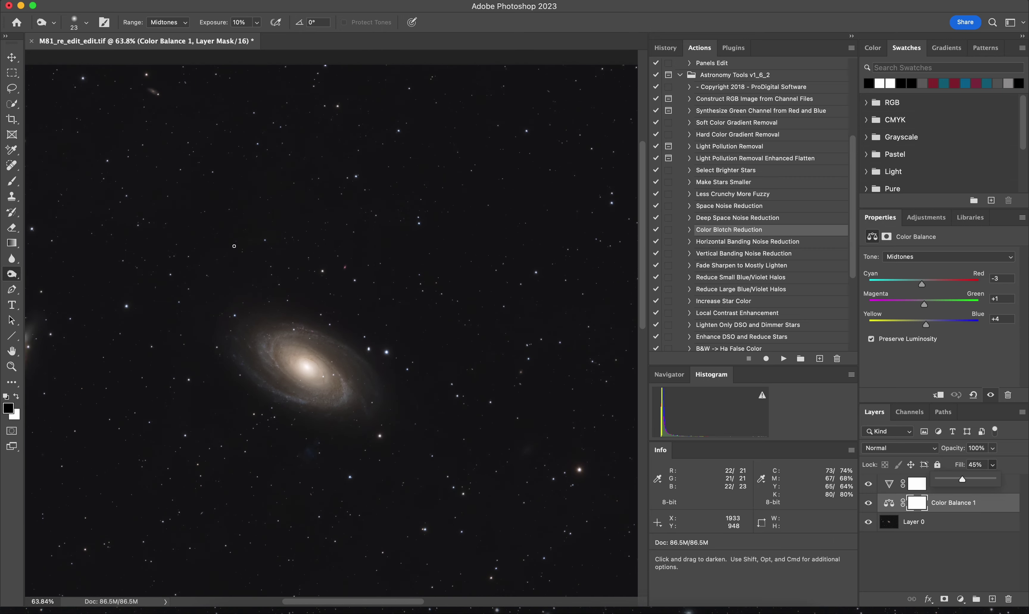
{"action": "scroll", "coordinate": [276, 247], "scroll_direction": "down", "scroll_amount": 3}
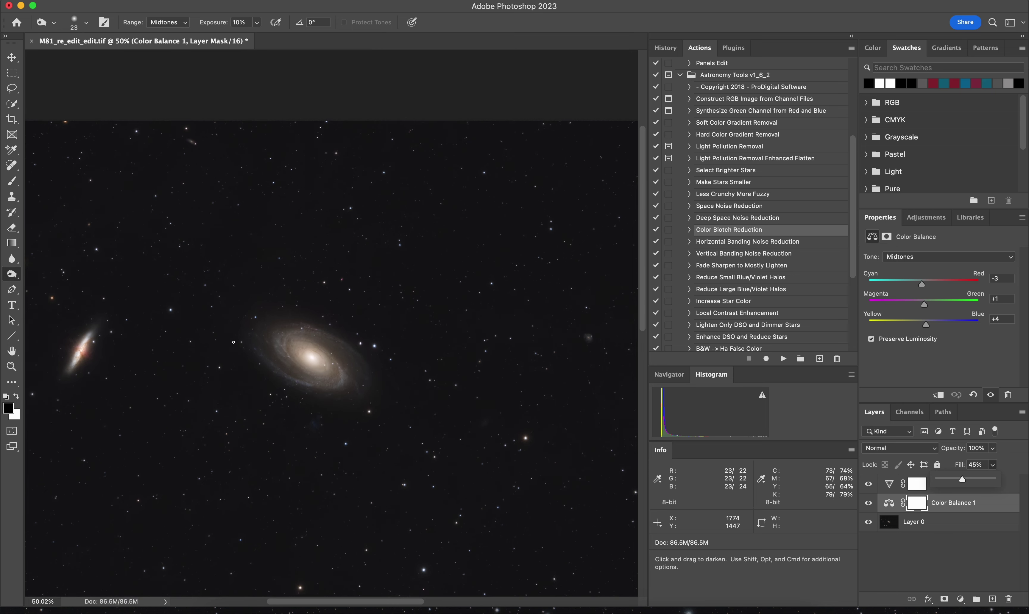
{"action": "scroll", "coordinate": [310, 381], "scroll_direction": "down", "scroll_amount": 1}
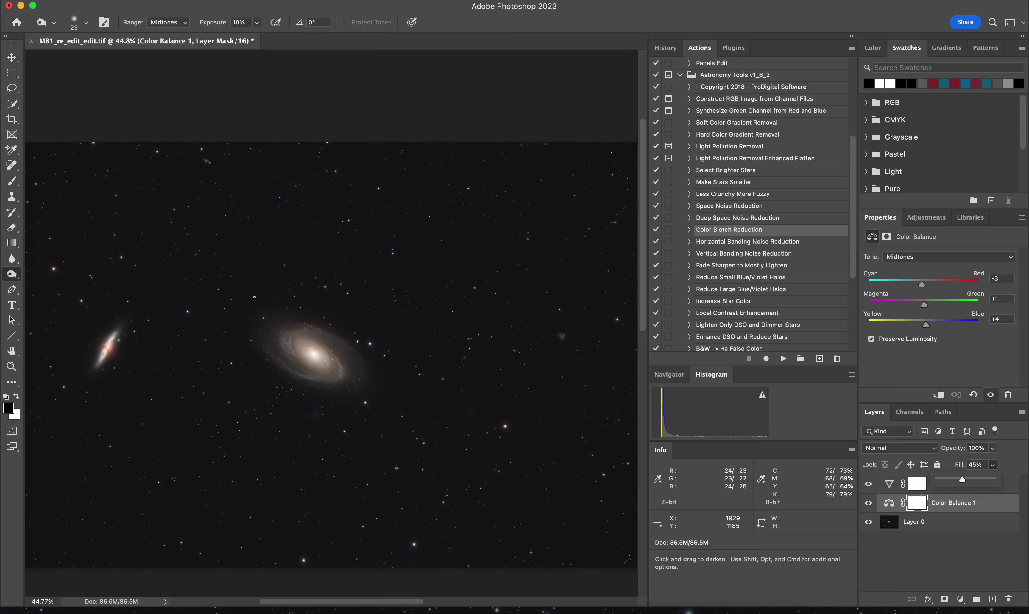
{"action": "scroll", "coordinate": [310, 381], "scroll_direction": "down", "scroll_amount": 1}
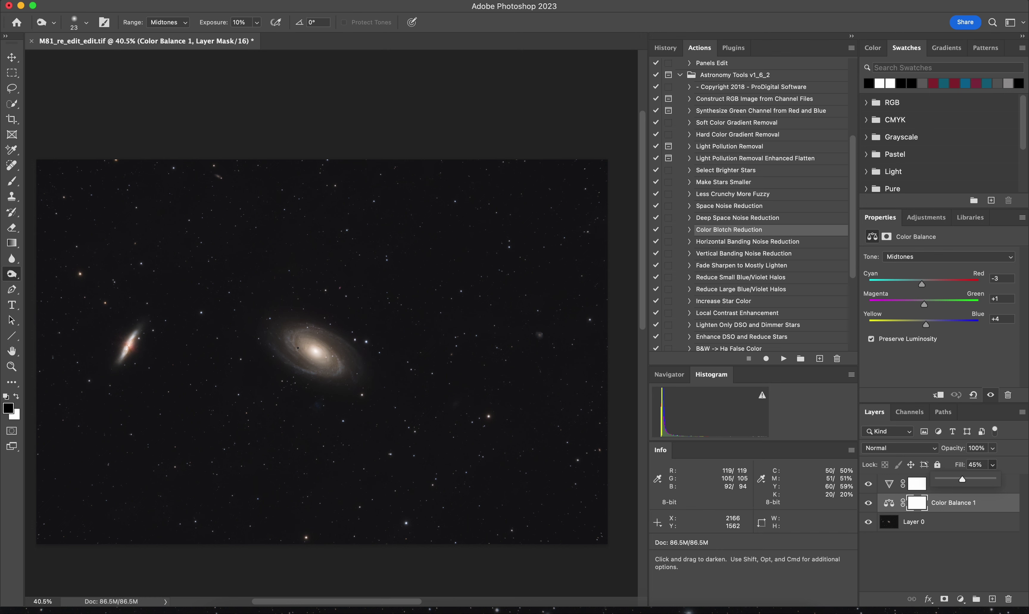
{"action": "scroll", "coordinate": [240, 271], "scroll_direction": "up", "scroll_amount": 5}
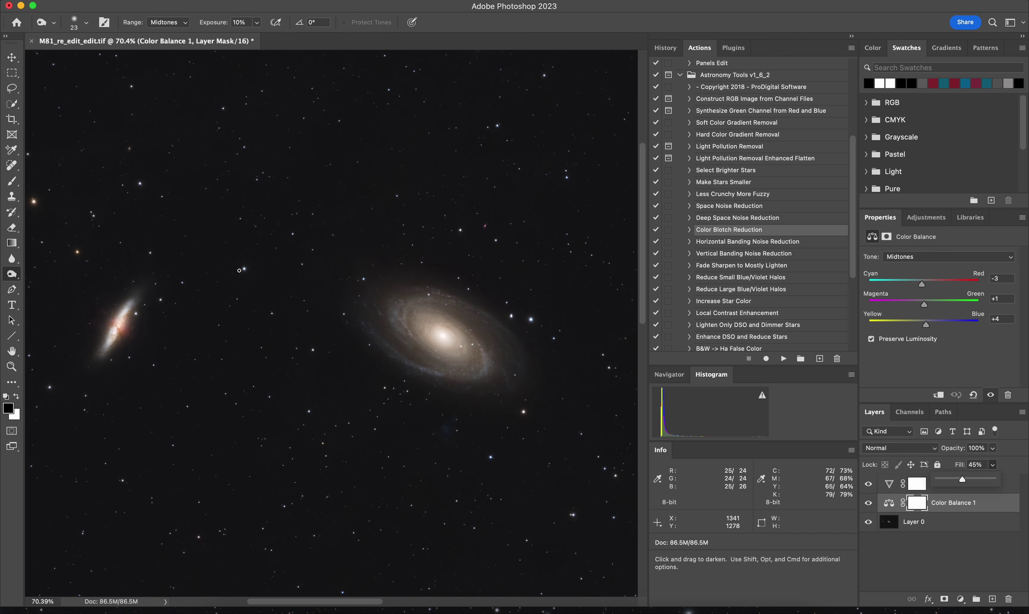